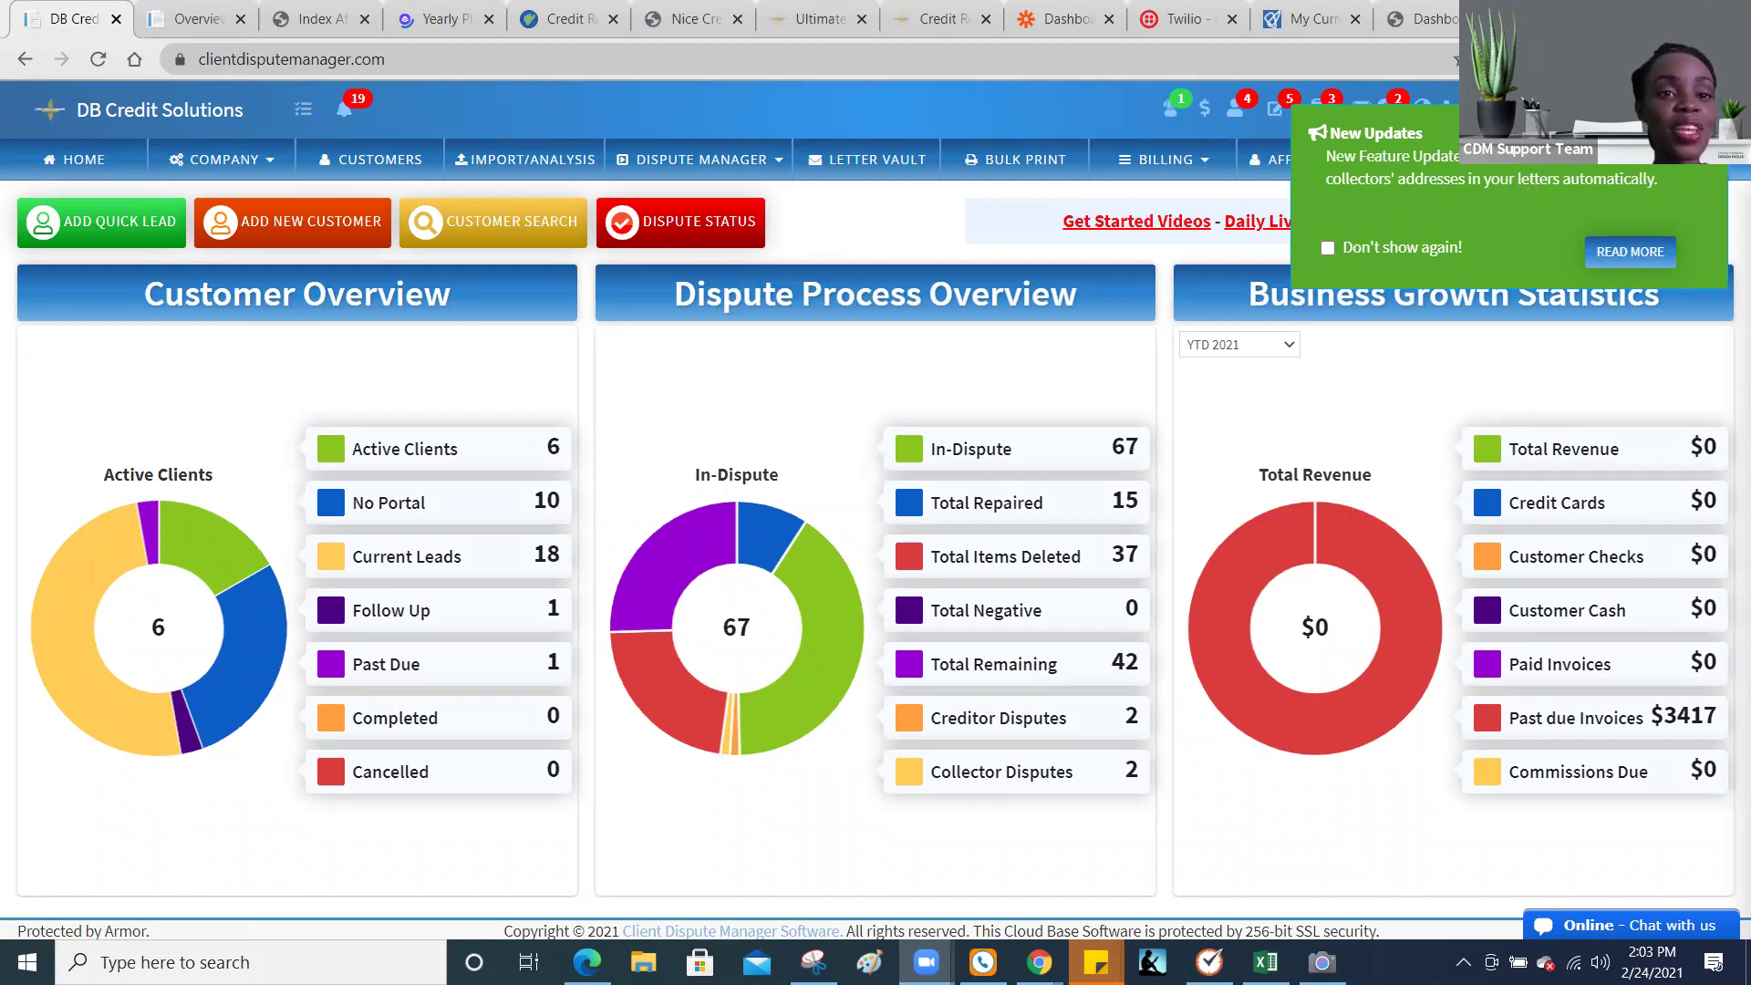
Step: Read the What's New feature notes, close them, and dismiss the New Updates popup
{"action": "left_click", "coordinate": [1631, 253]}
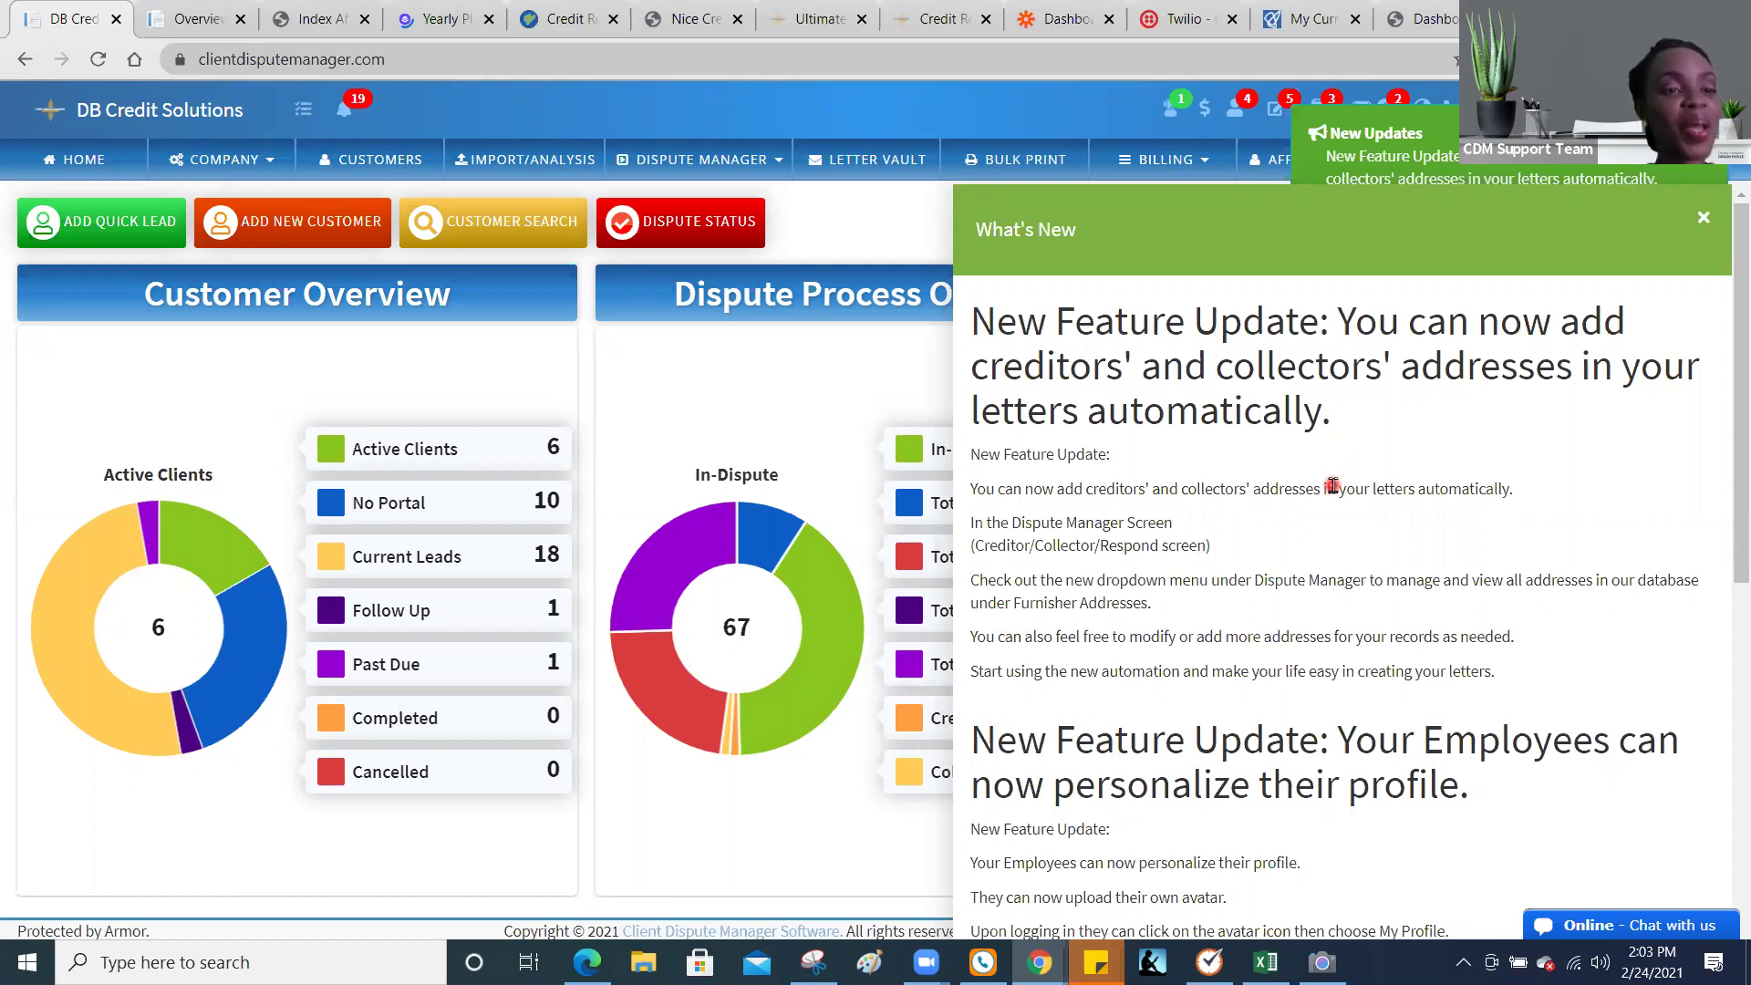
{"action": "left_click", "coordinate": [1702, 224]}
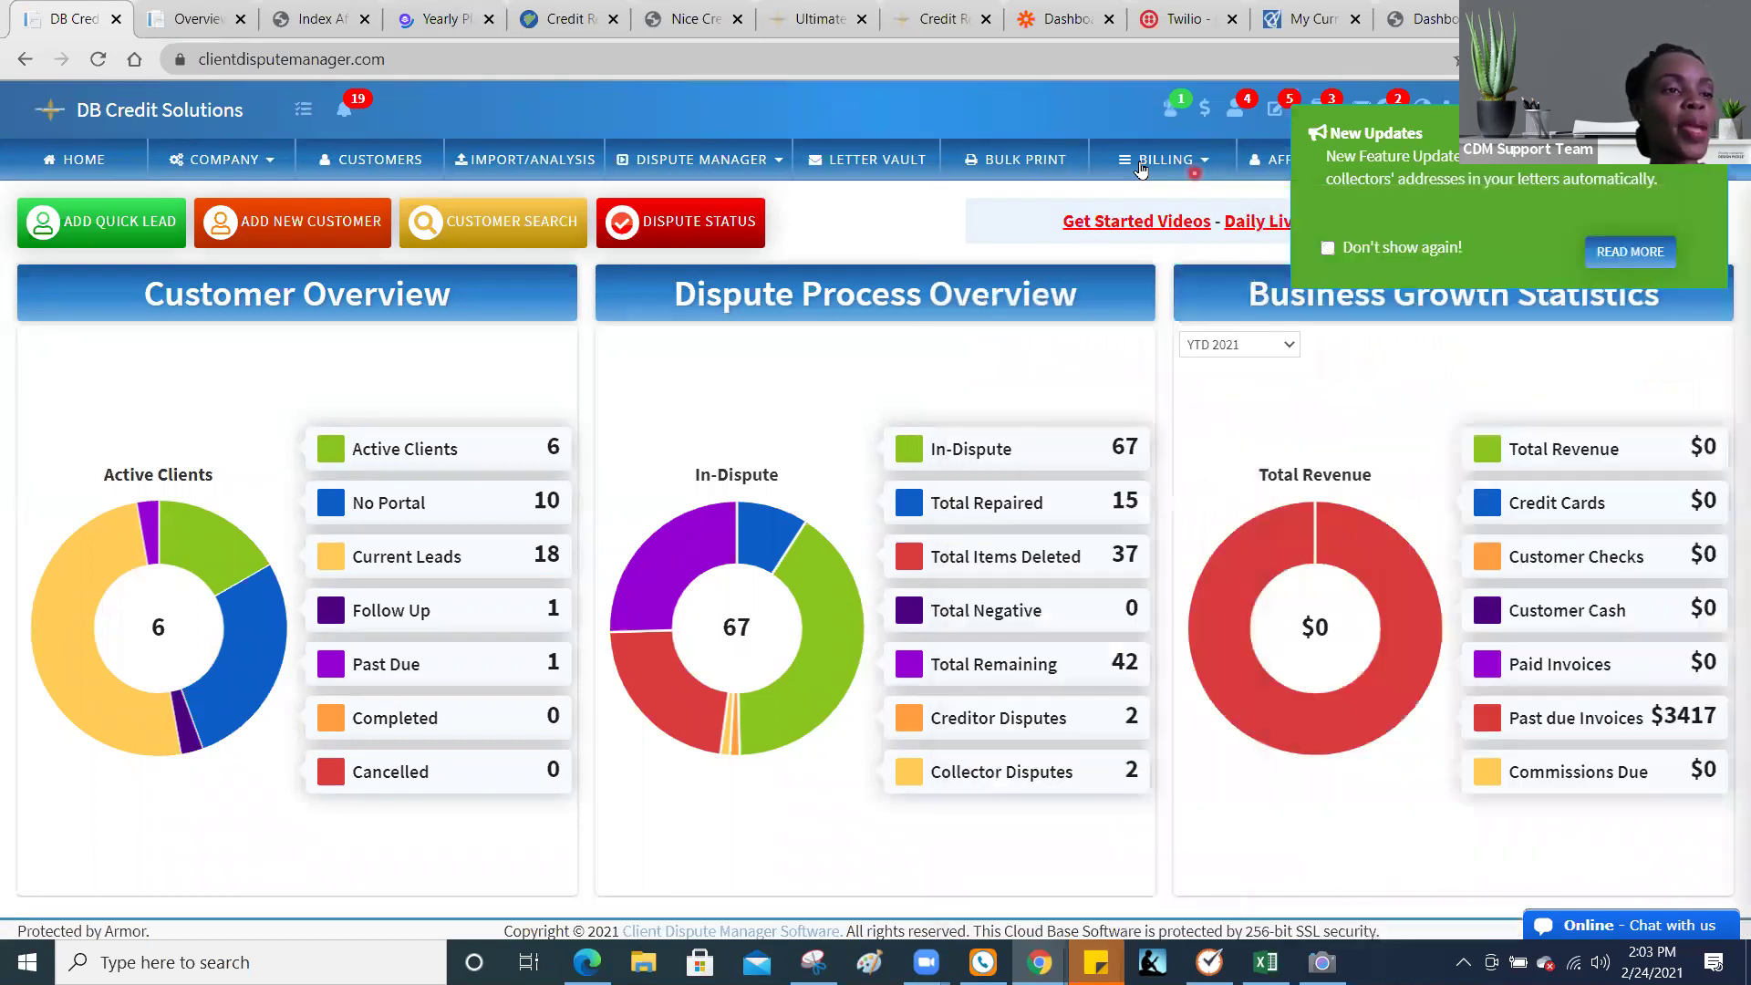
{"action": "left_click", "coordinate": [946, 146]}
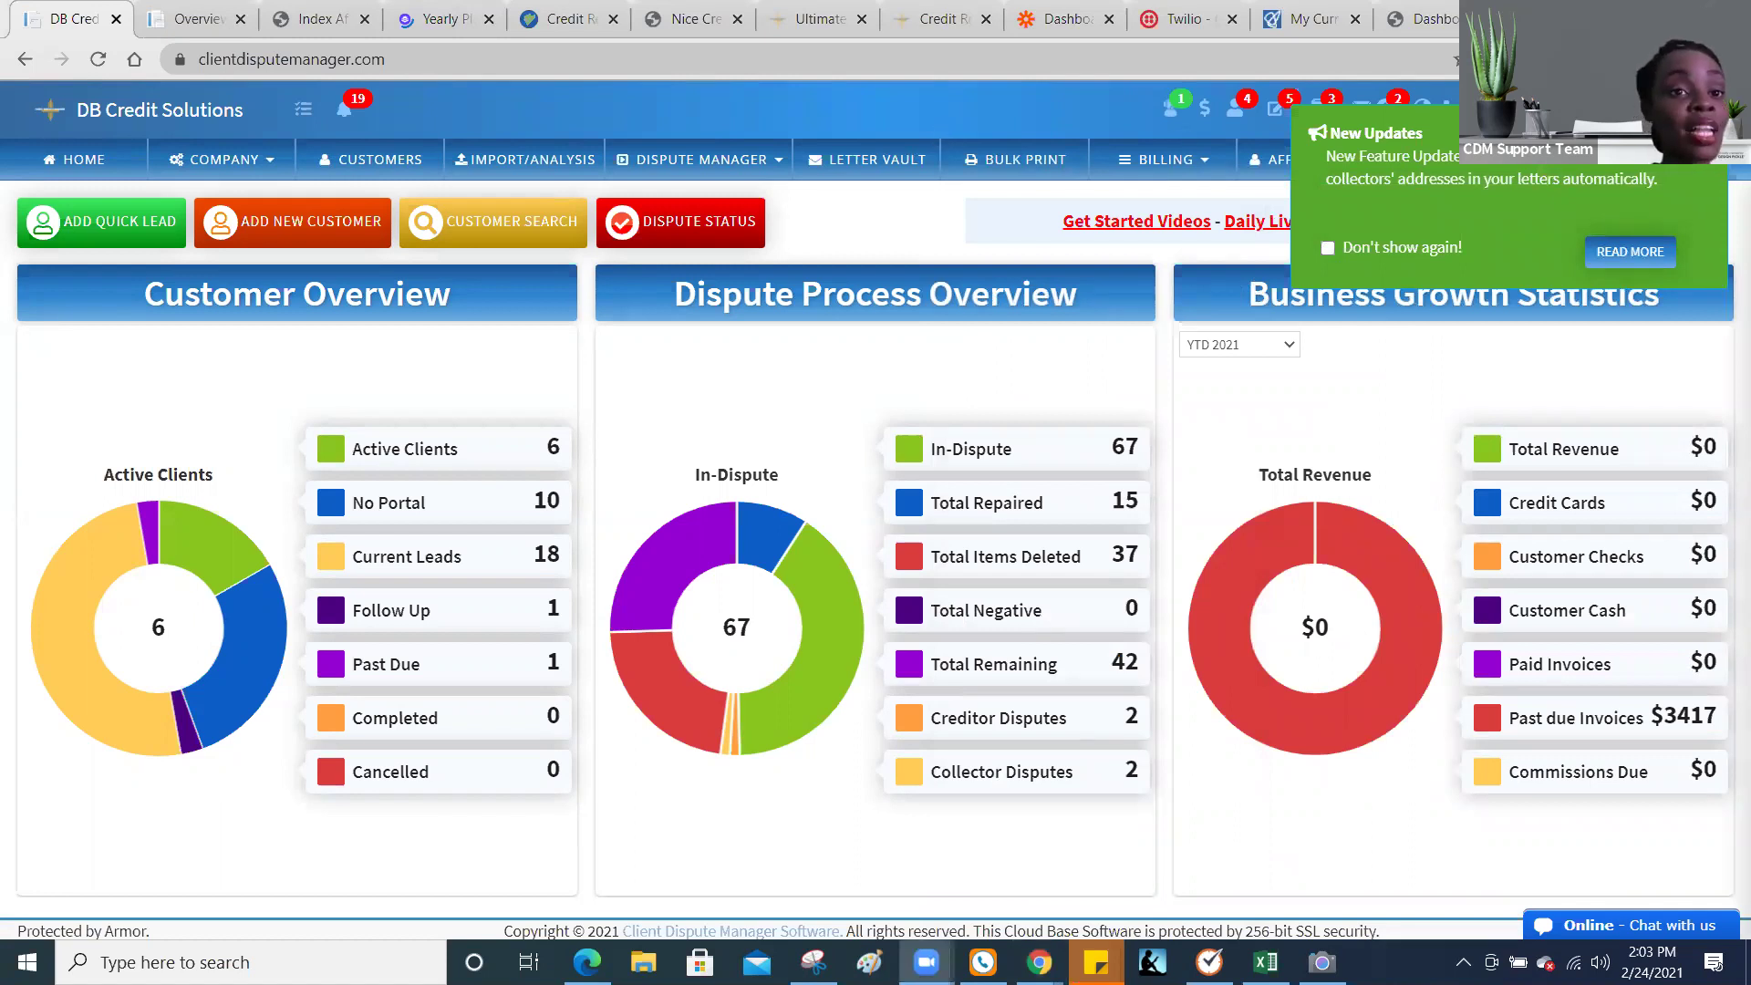
{"action": "left_click", "coordinate": [1431, 245]}
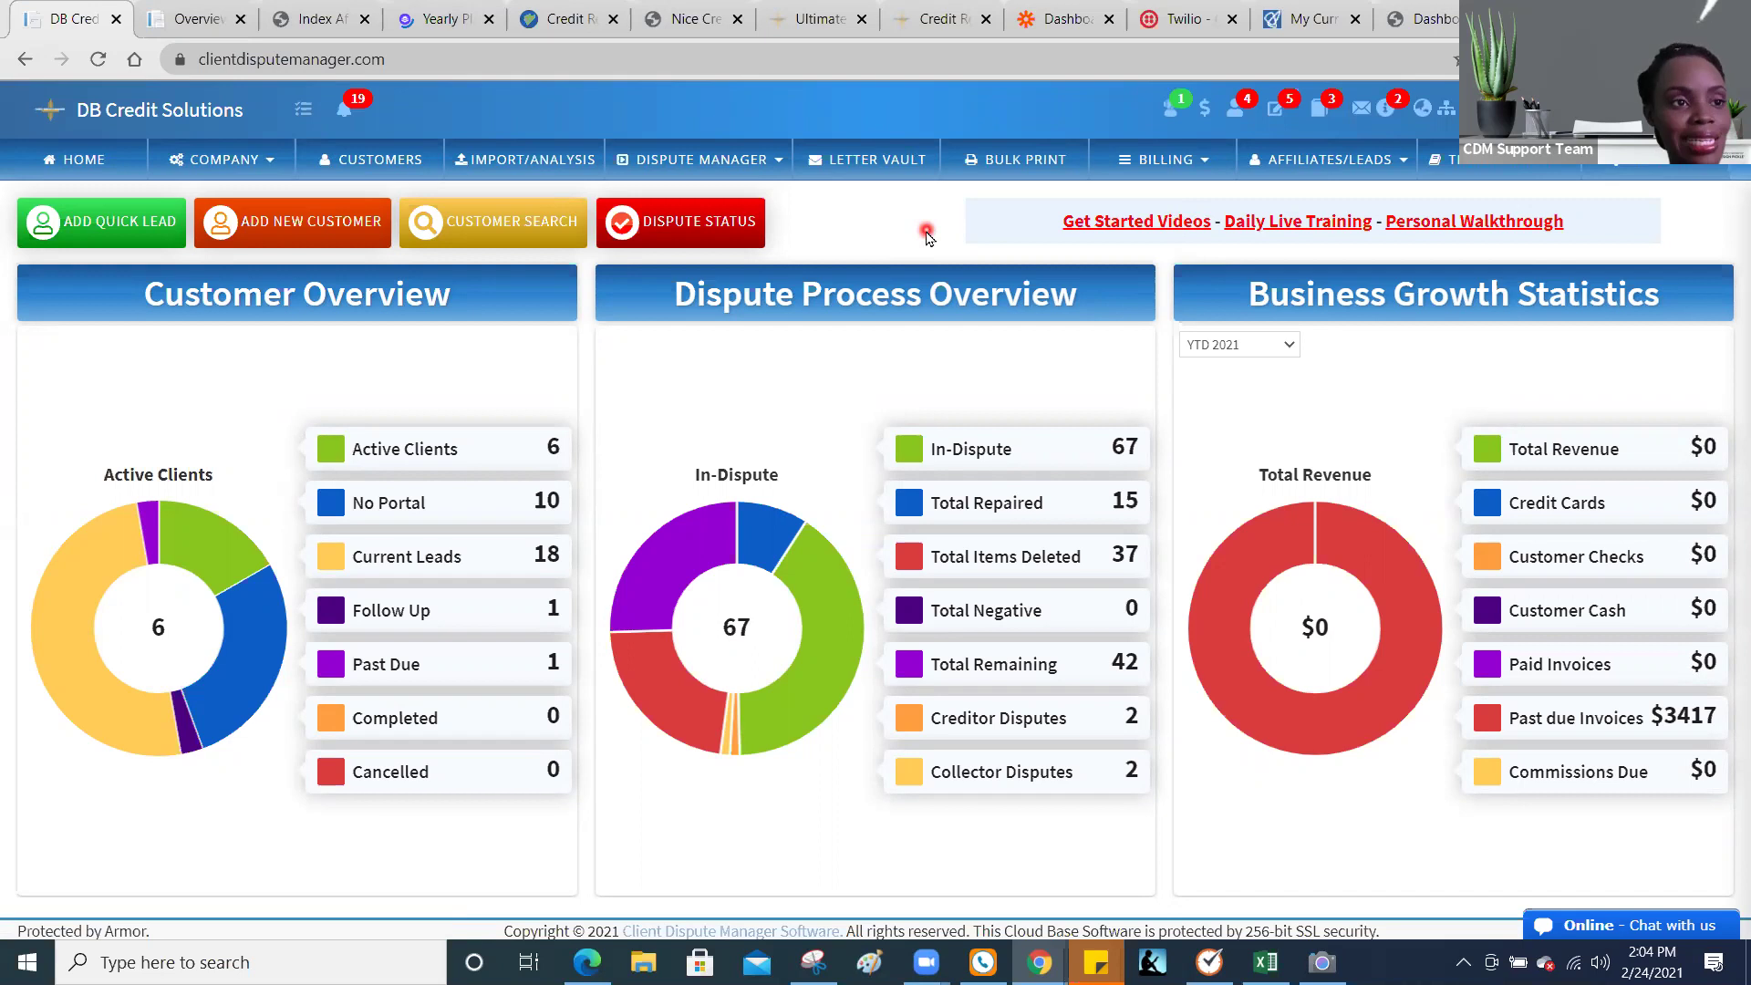
Step: Open Letter Vault, then Furnisher Addresses, and scroll the table down to the American entries
{"action": "left_click", "coordinate": [890, 170]}
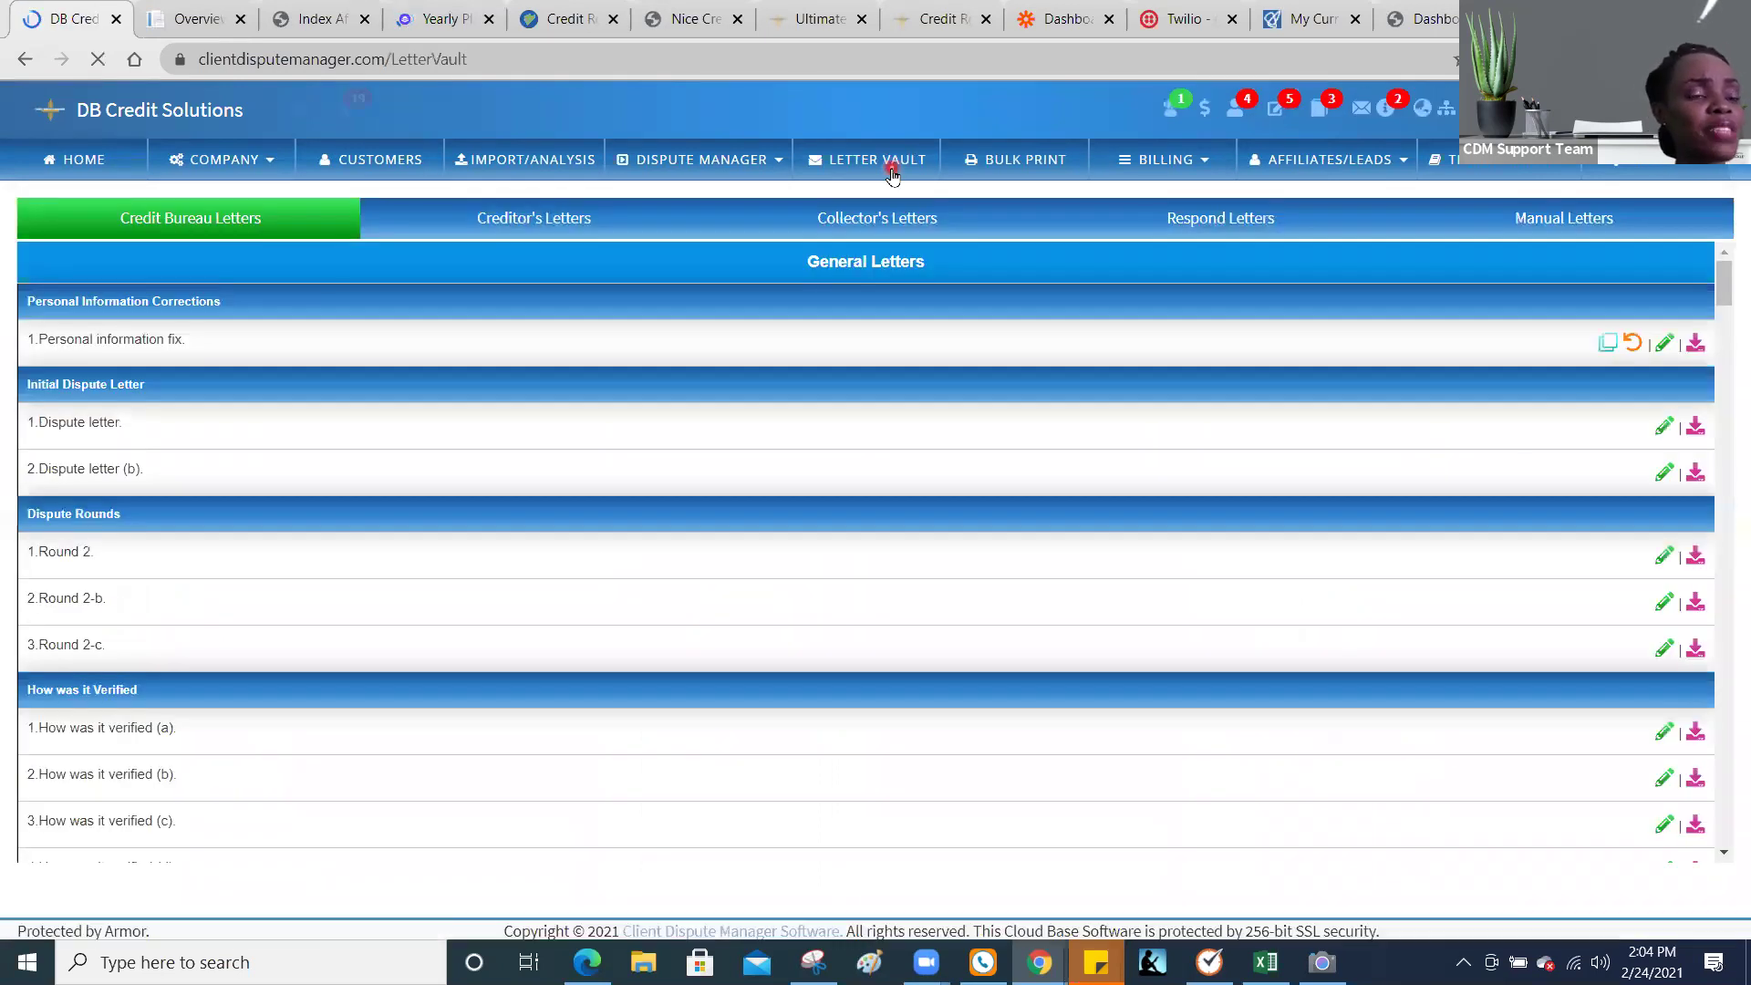
{"action": "left_click", "coordinate": [734, 176]}
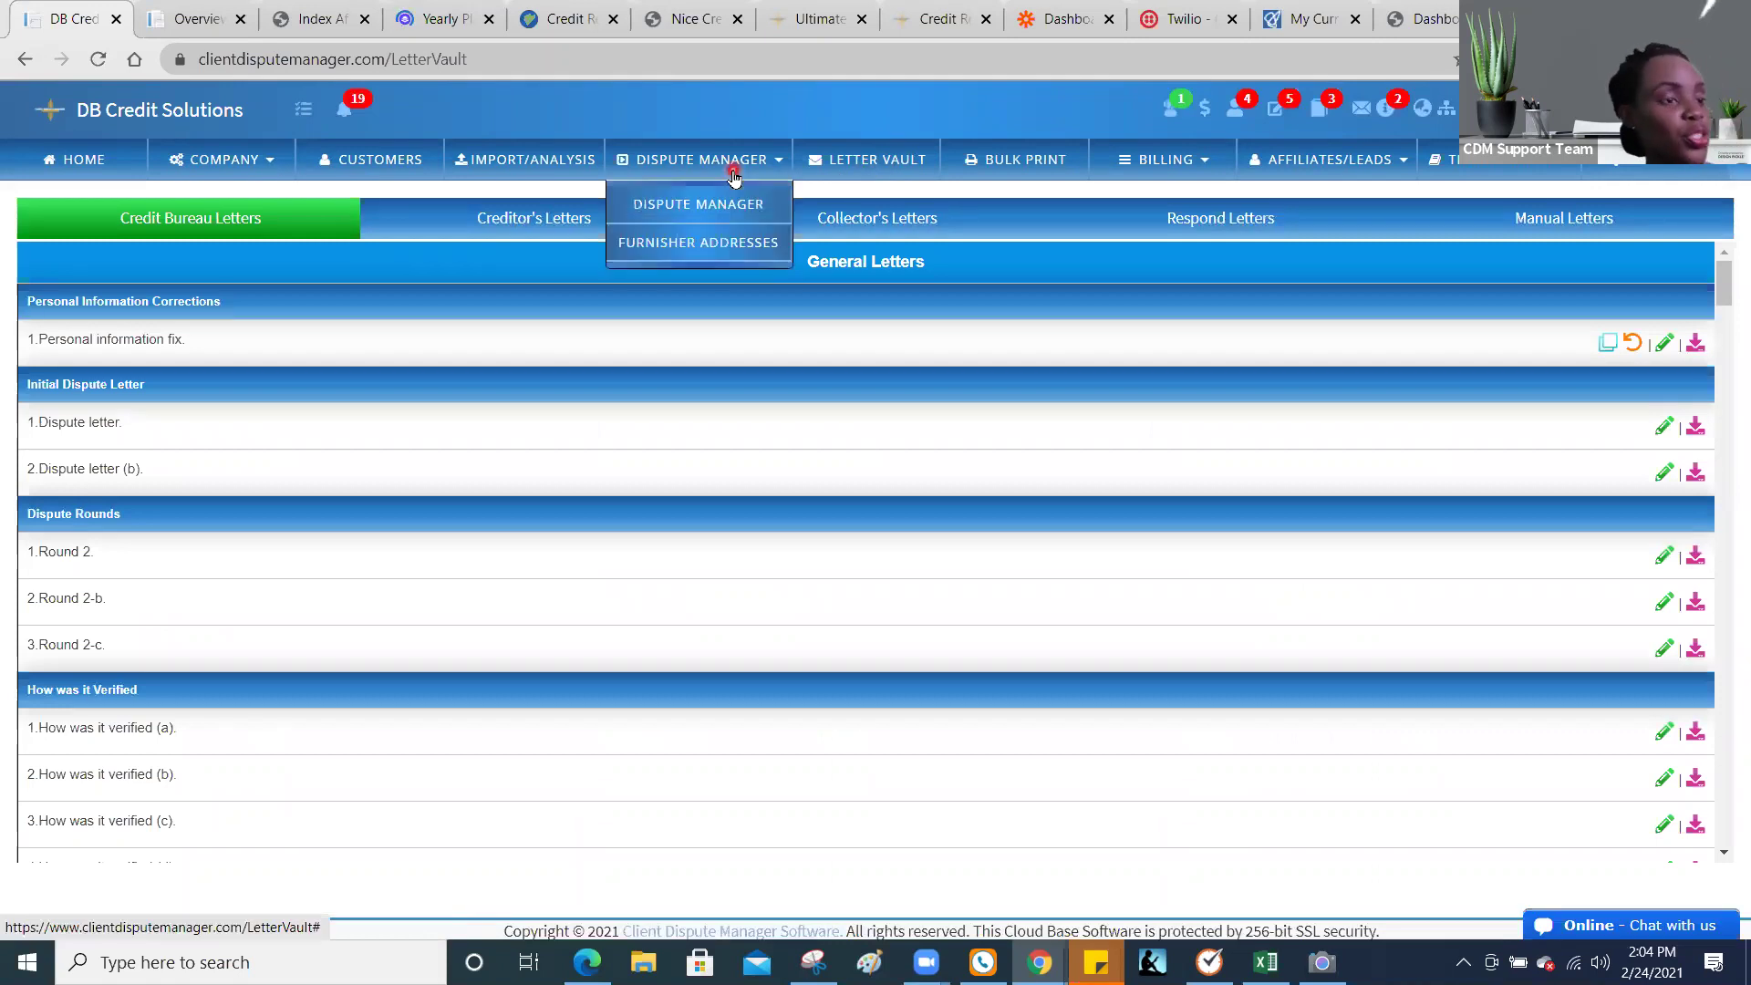
{"action": "left_click", "coordinate": [694, 243]}
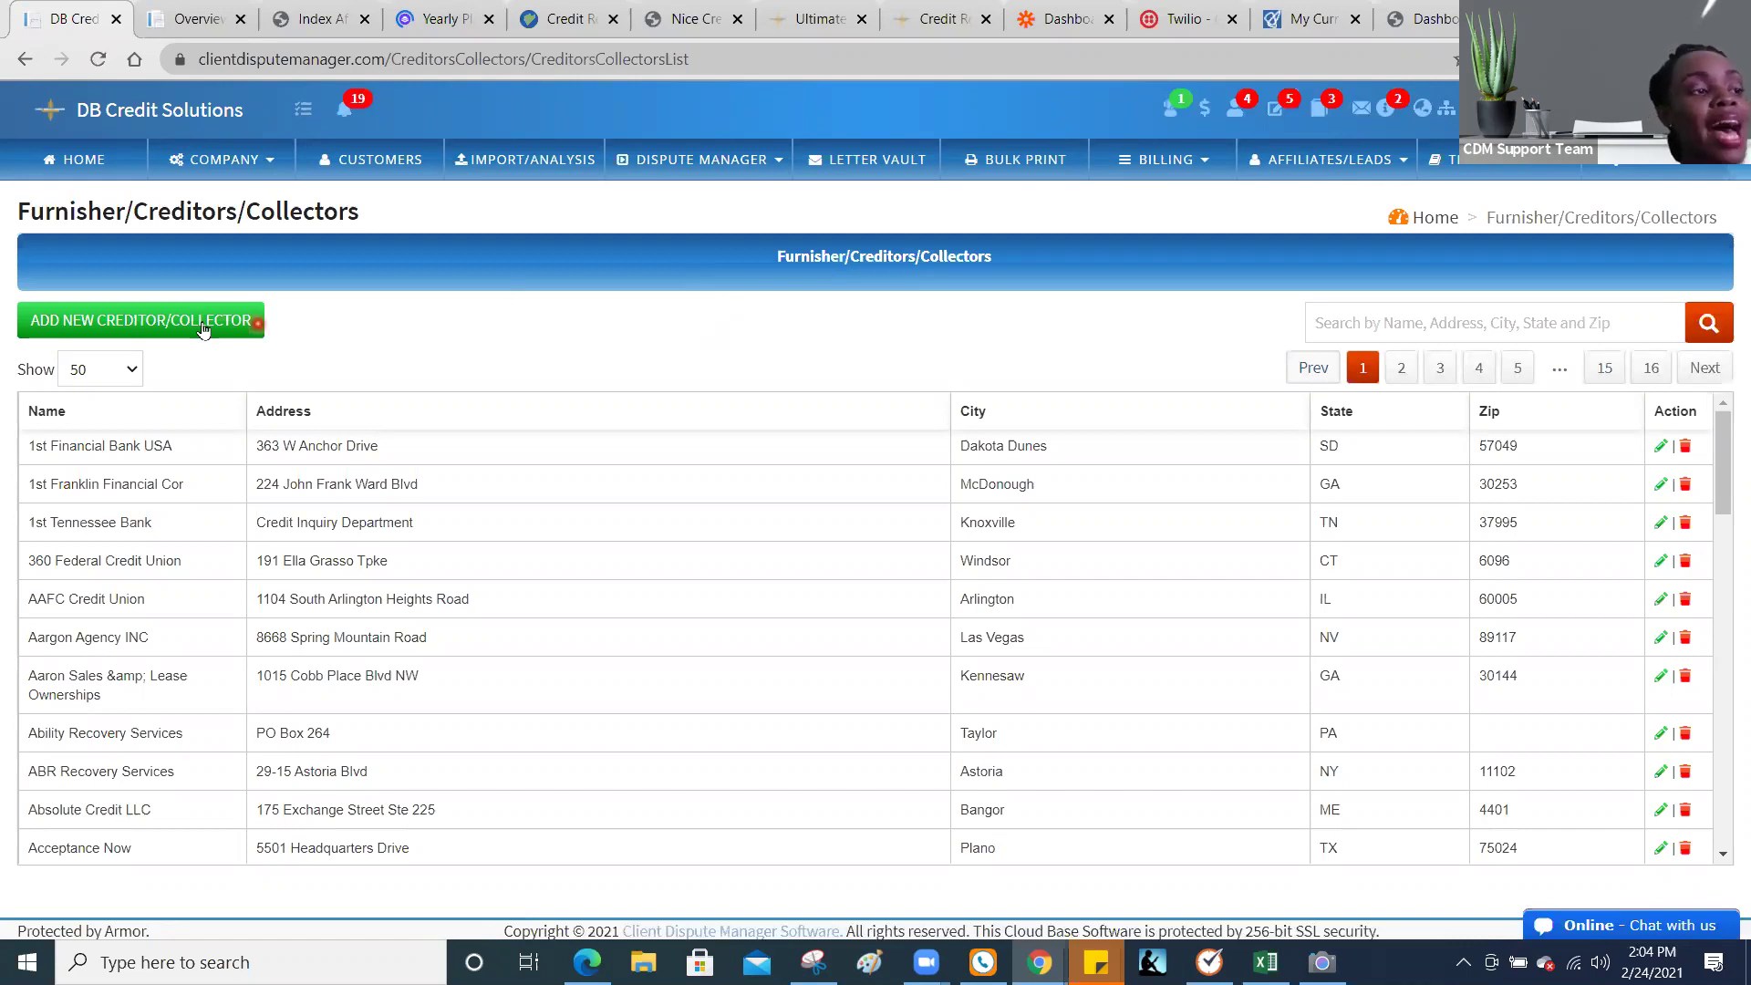
{"action": "left_click", "coordinate": [930, 125]}
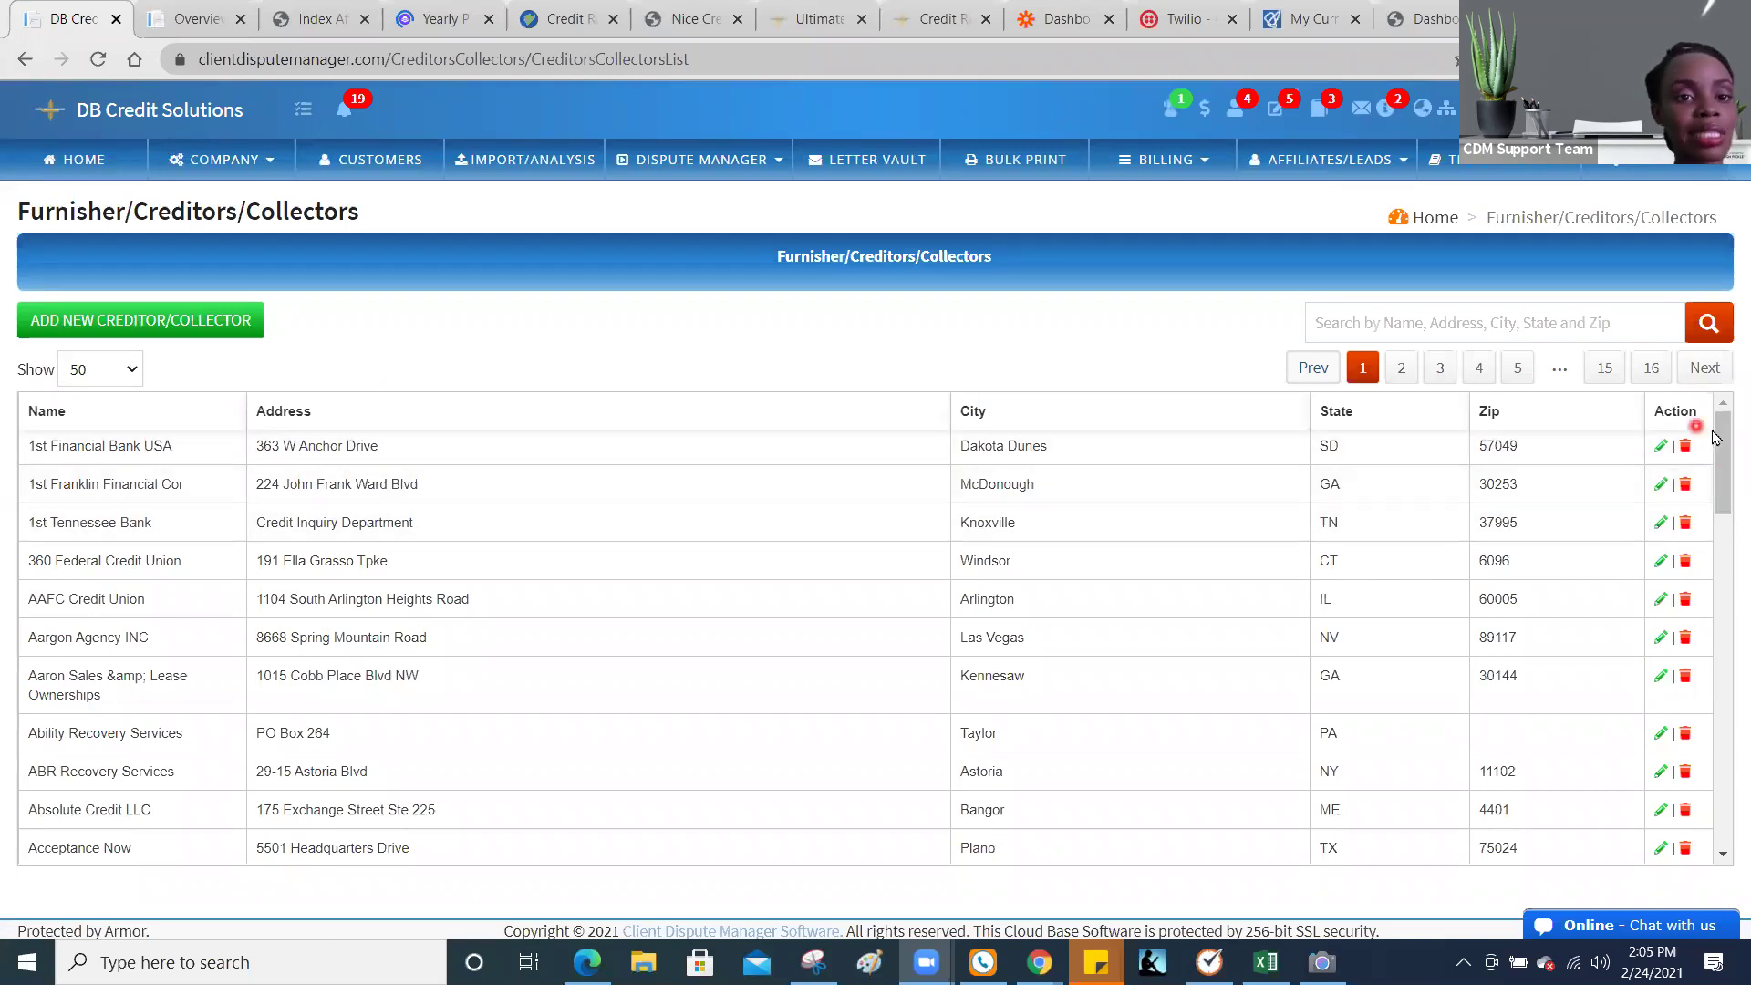
{"action": "left_click_drag", "start_coordinate": [1726, 449], "coordinate": [1726, 815]}
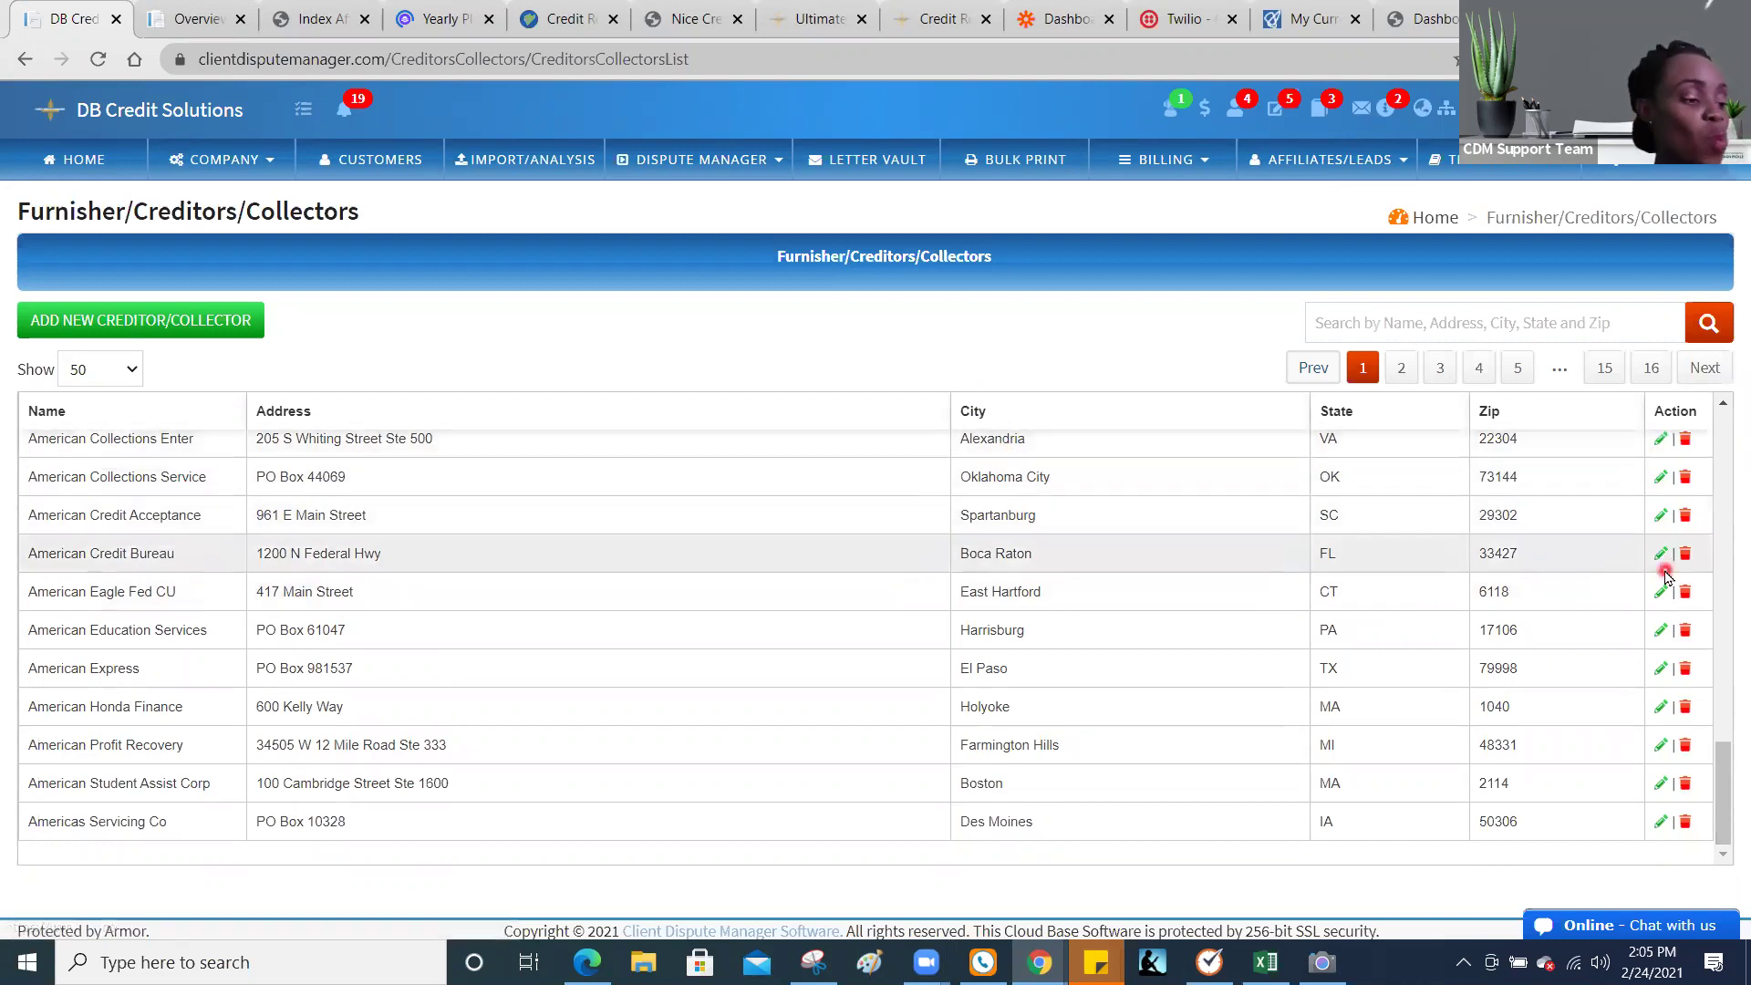
{"action": "key", "text": "ctrl"}
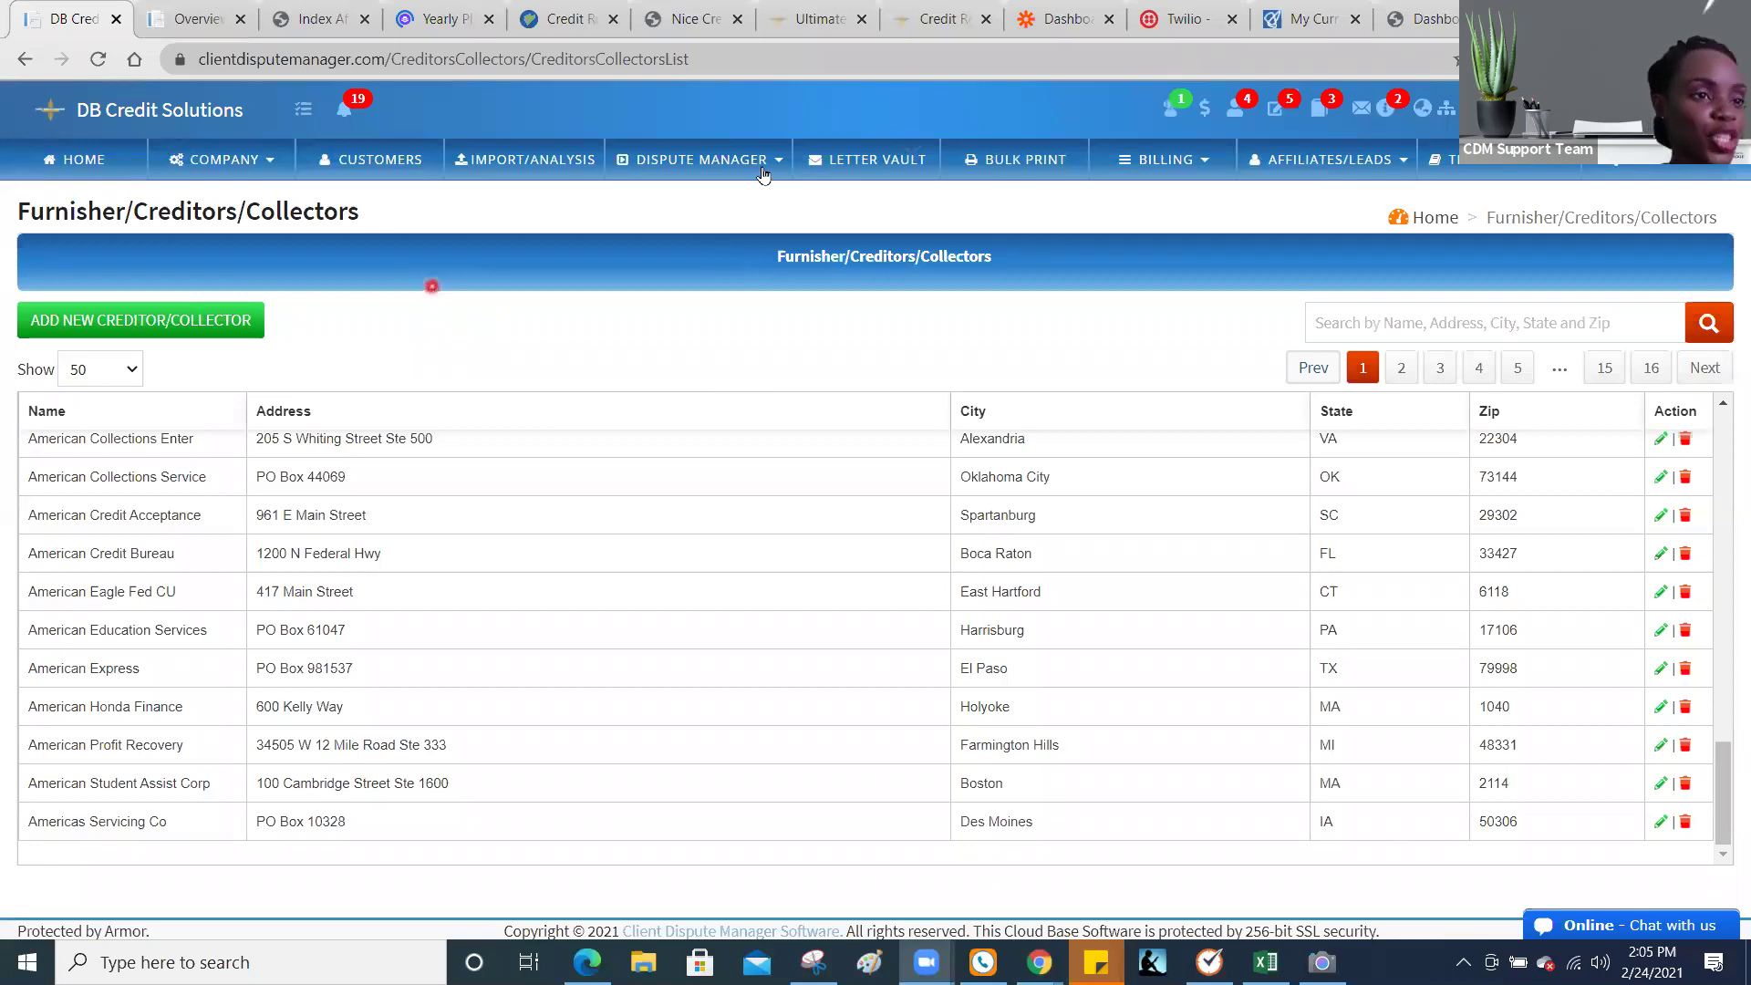
Step: Edit the first Creditor's Letters template, drop in the [Creditor or Collector Address] placeholder, and return to the list
{"action": "left_click", "coordinate": [871, 170]}
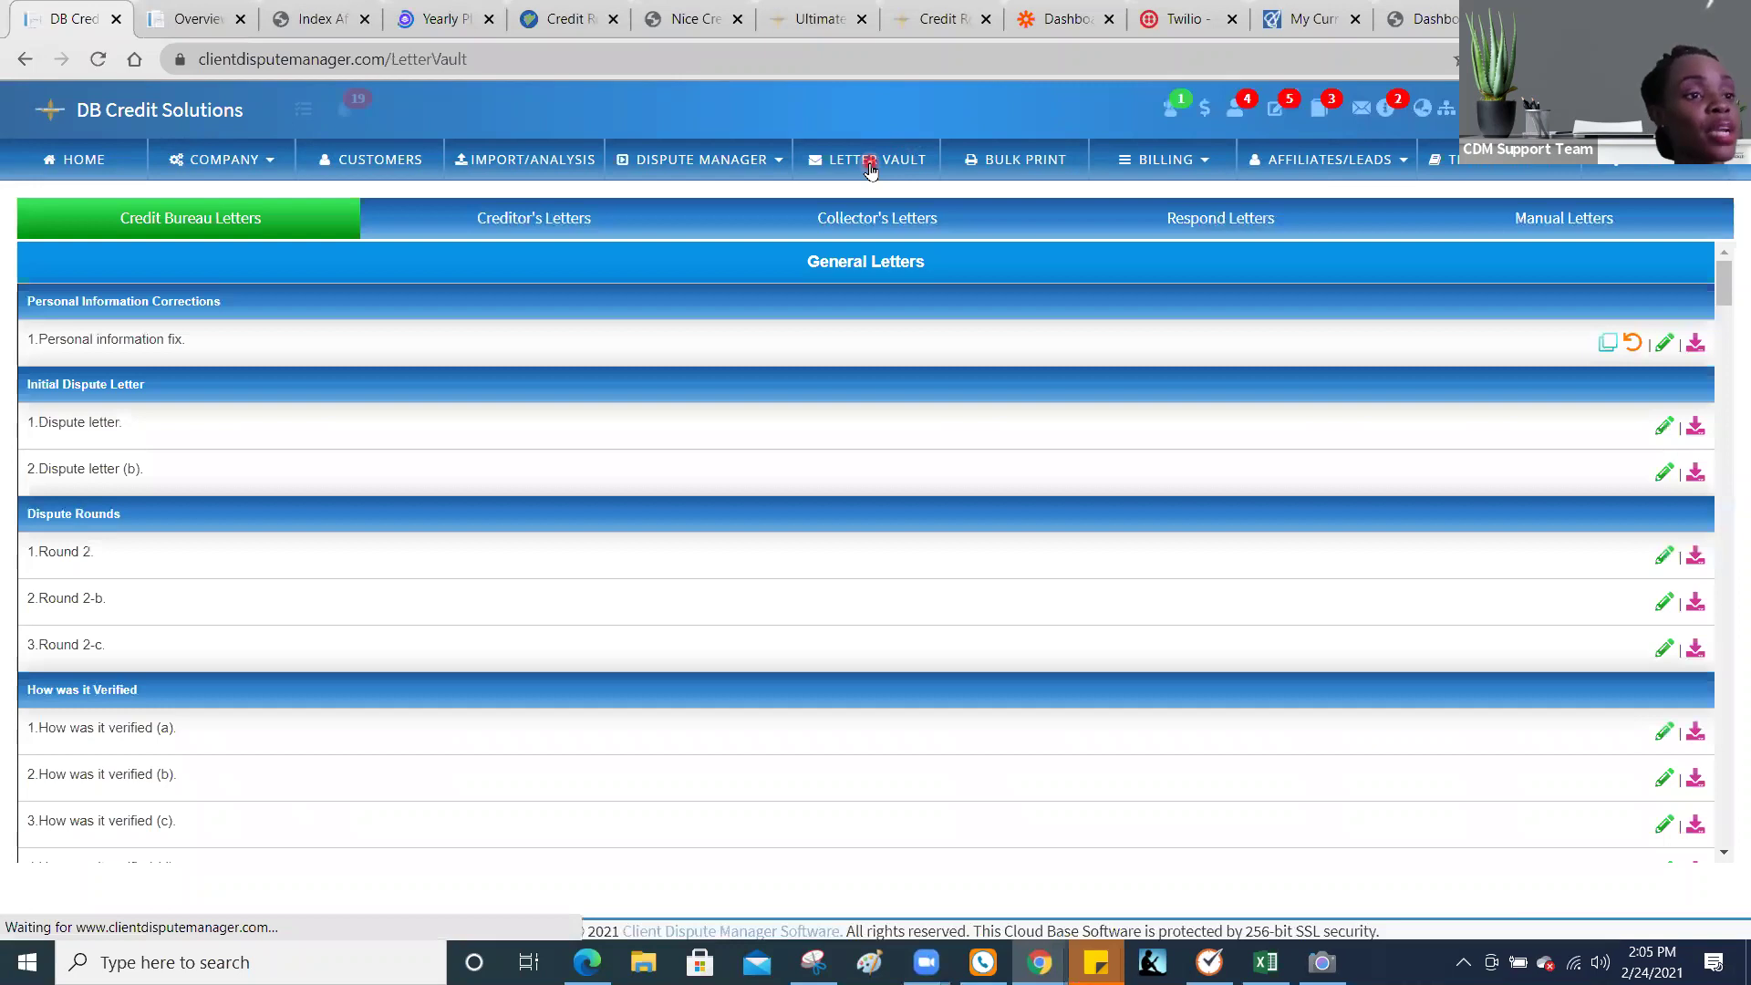
{"action": "left_click", "coordinate": [602, 228]}
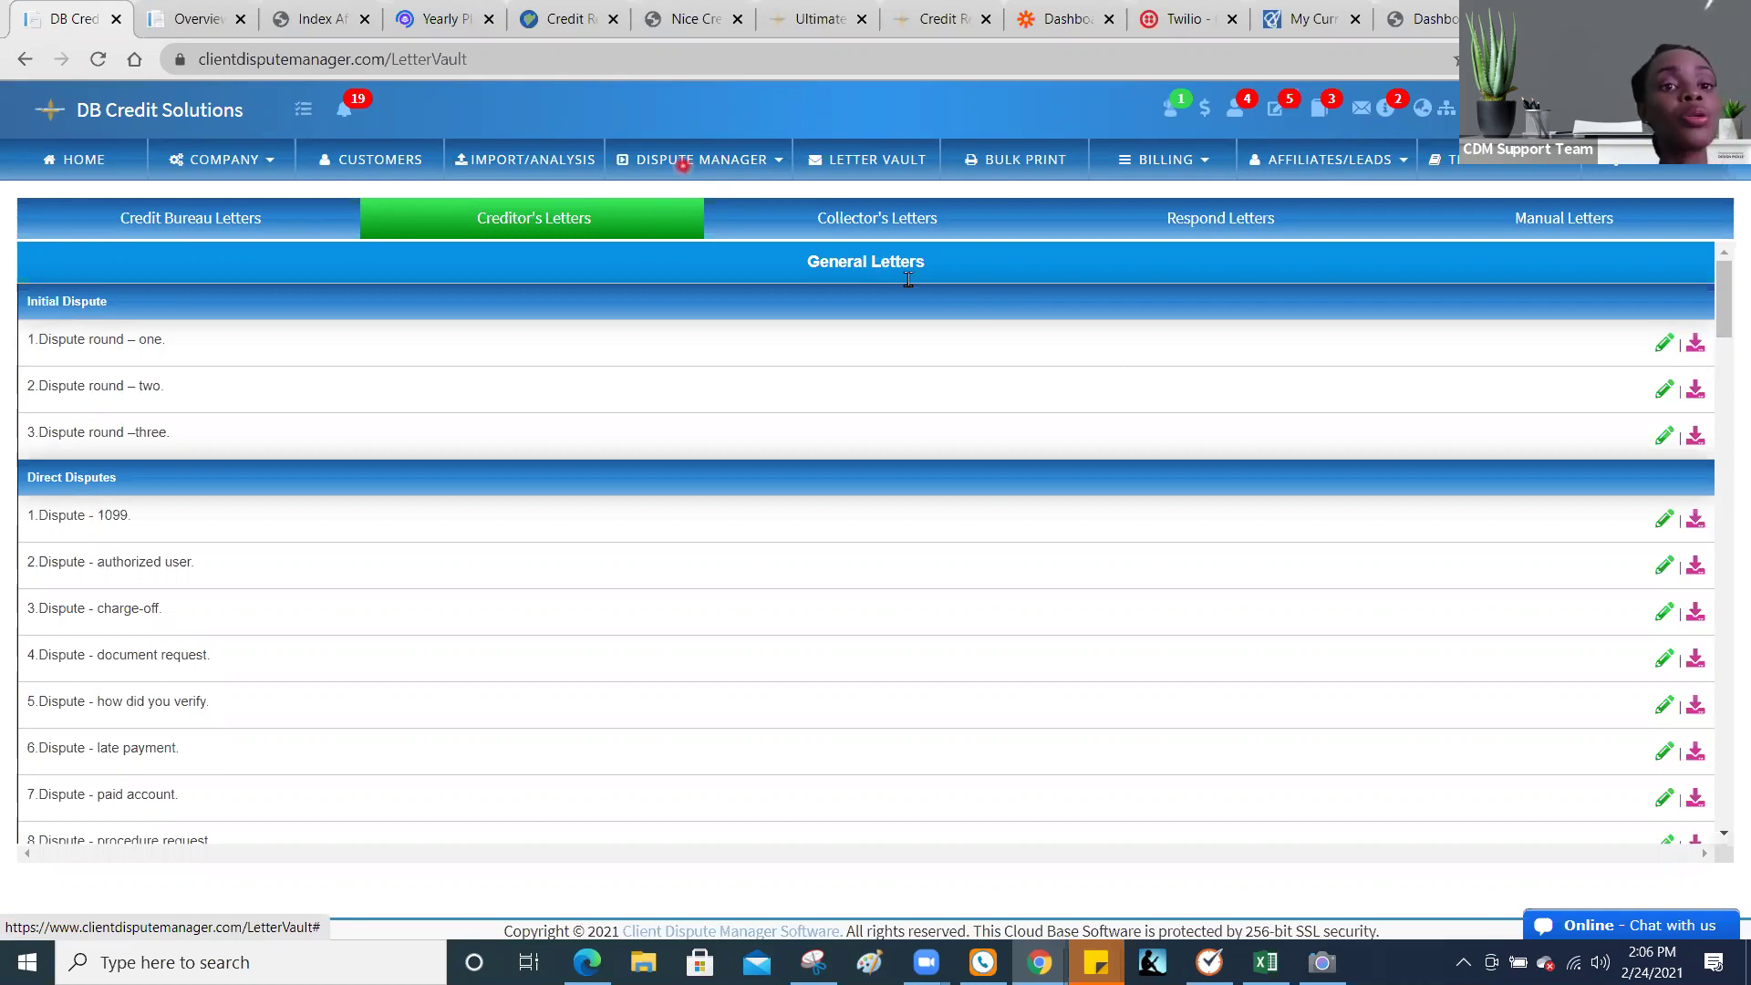
{"action": "left_click", "coordinate": [1666, 345]}
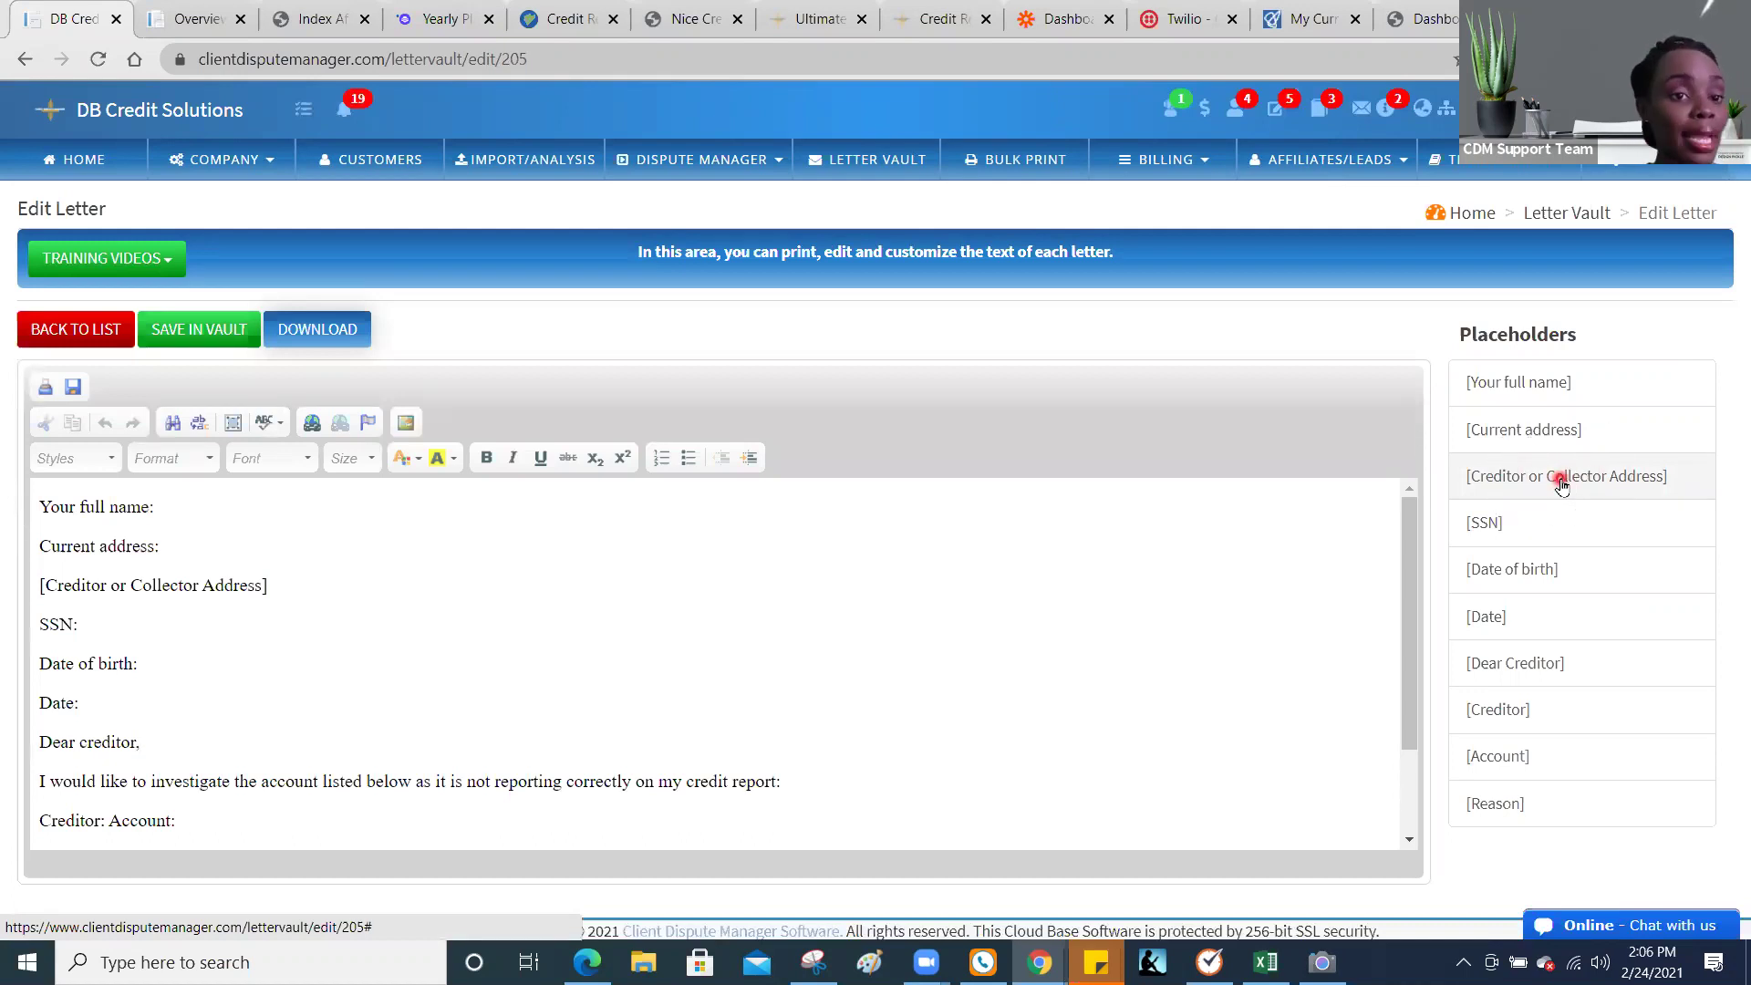
{"action": "left_click_drag", "start_coordinate": [1562, 483], "coordinate": [1140, 574]}
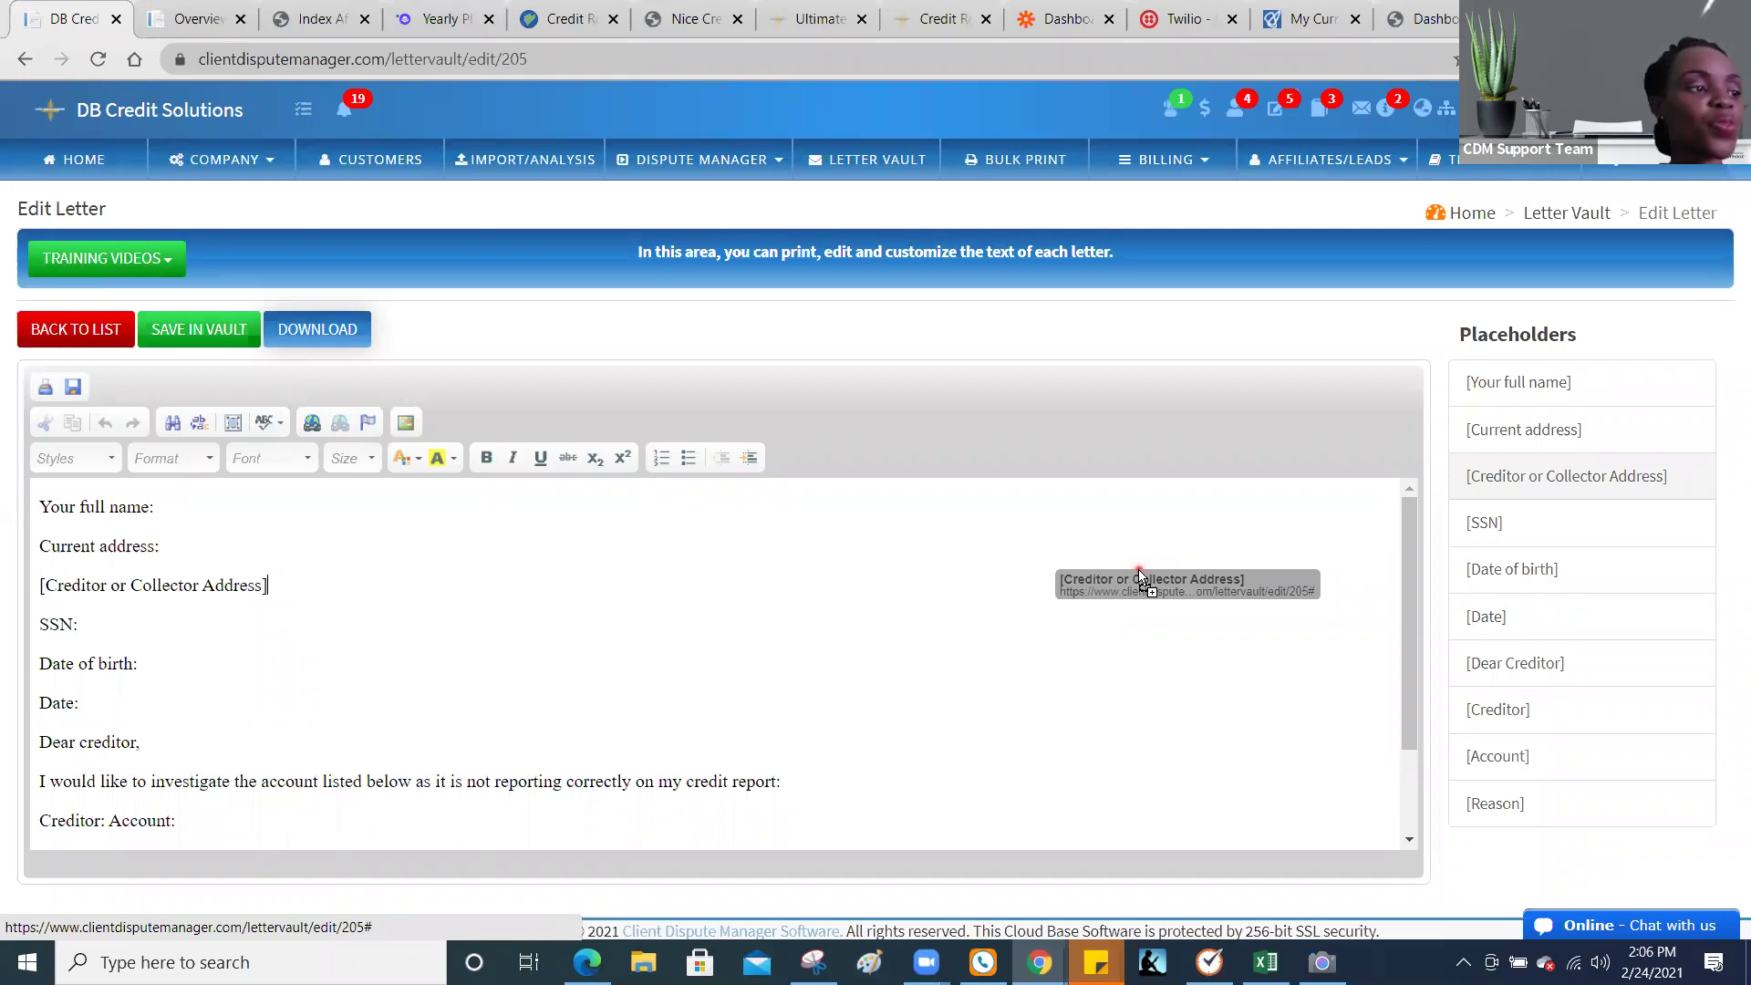
{"action": "left_click_drag", "start_coordinate": [1140, 575], "coordinate": [1140, 576]}
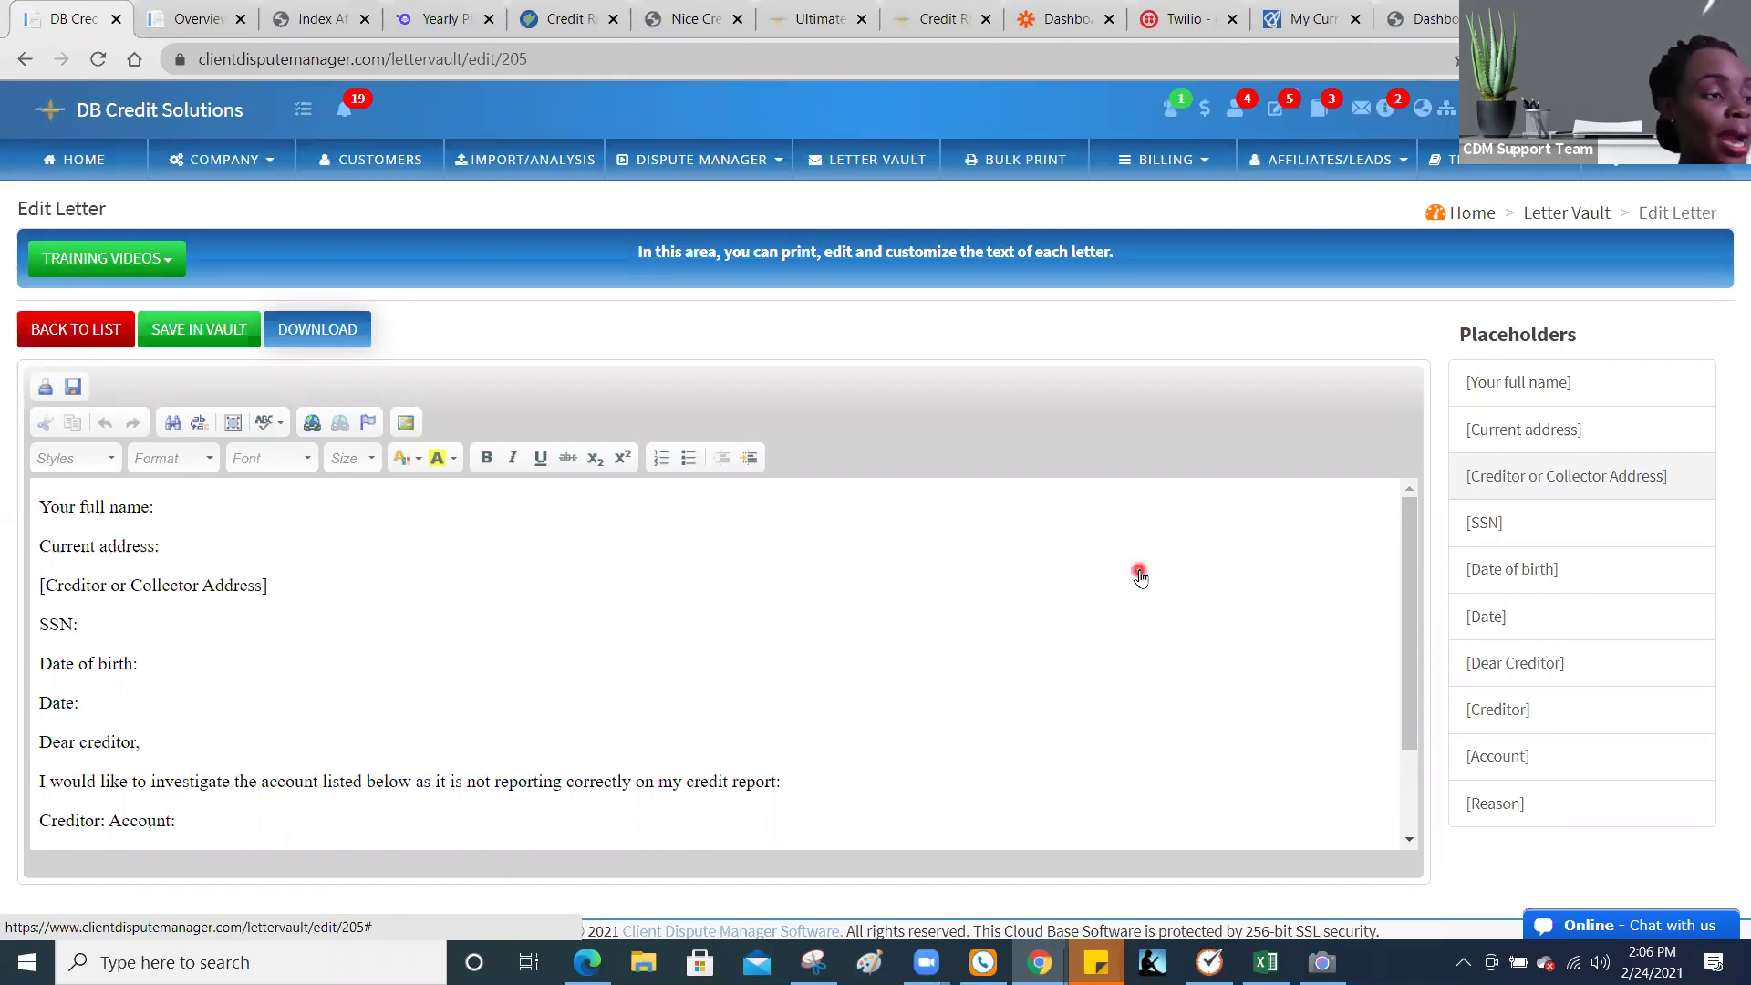
{"action": "left_click", "coordinate": [91, 334]}
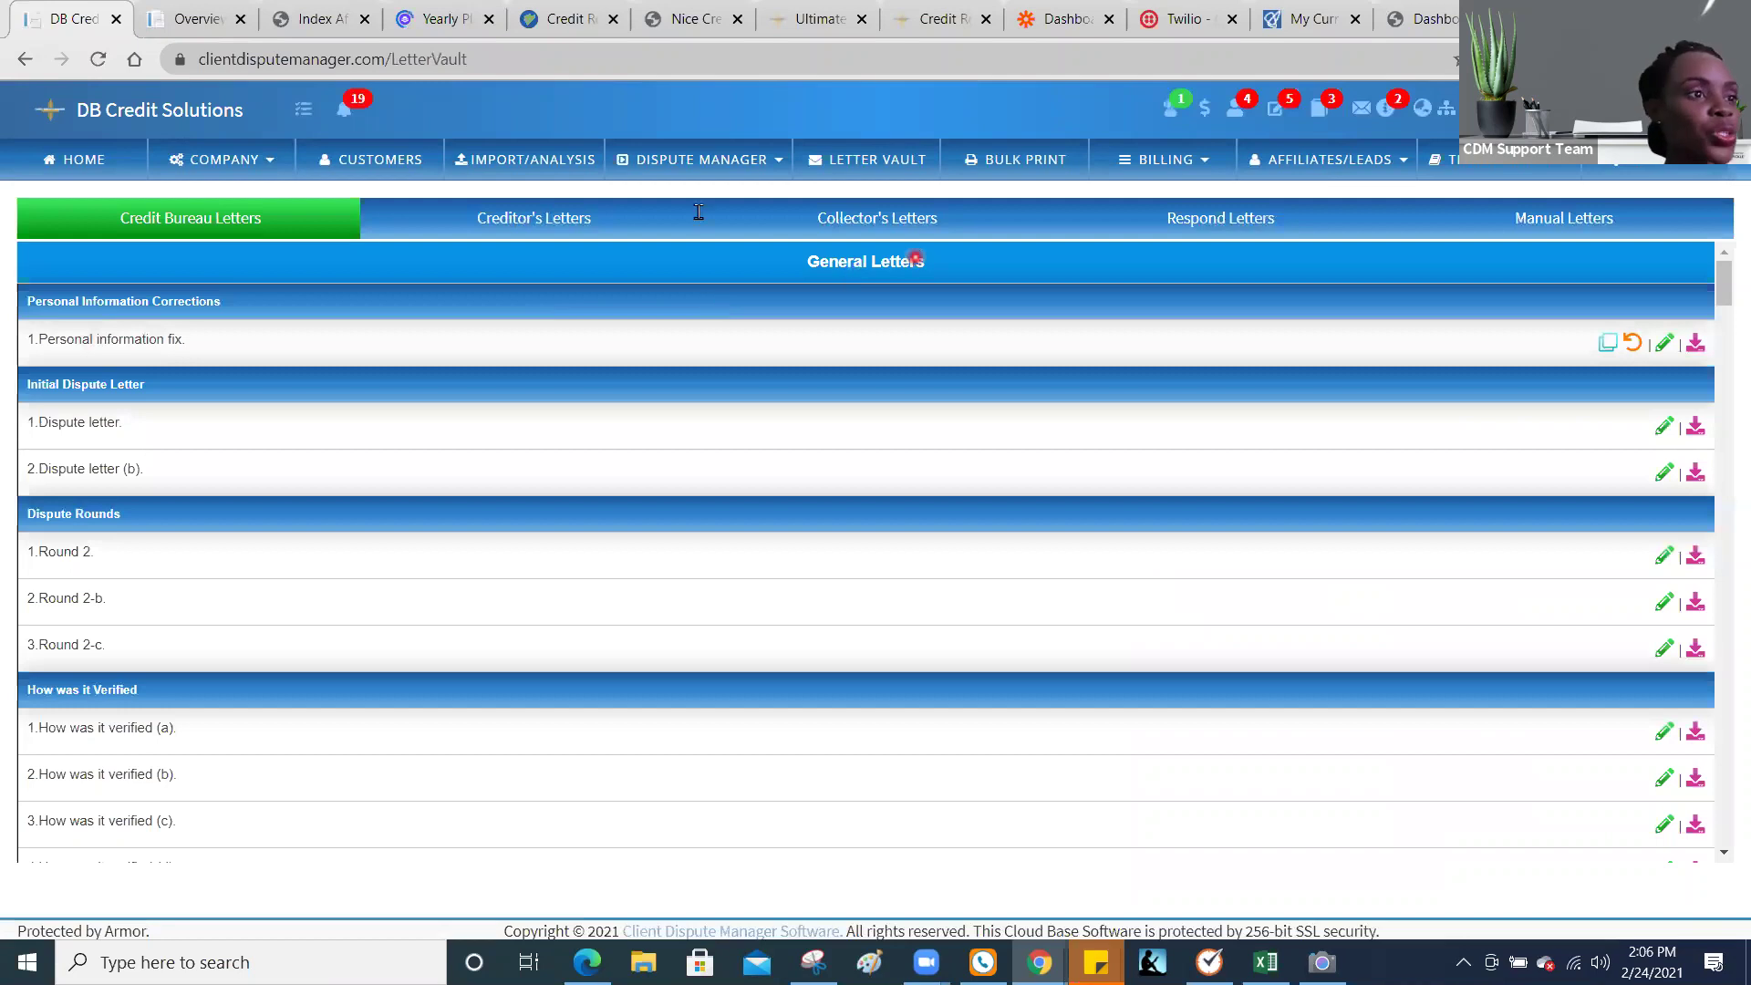
Step: Open the client's Creditors disputes and run Address Search for the 'cap' furnisher
{"action": "left_click", "coordinate": [699, 170]}
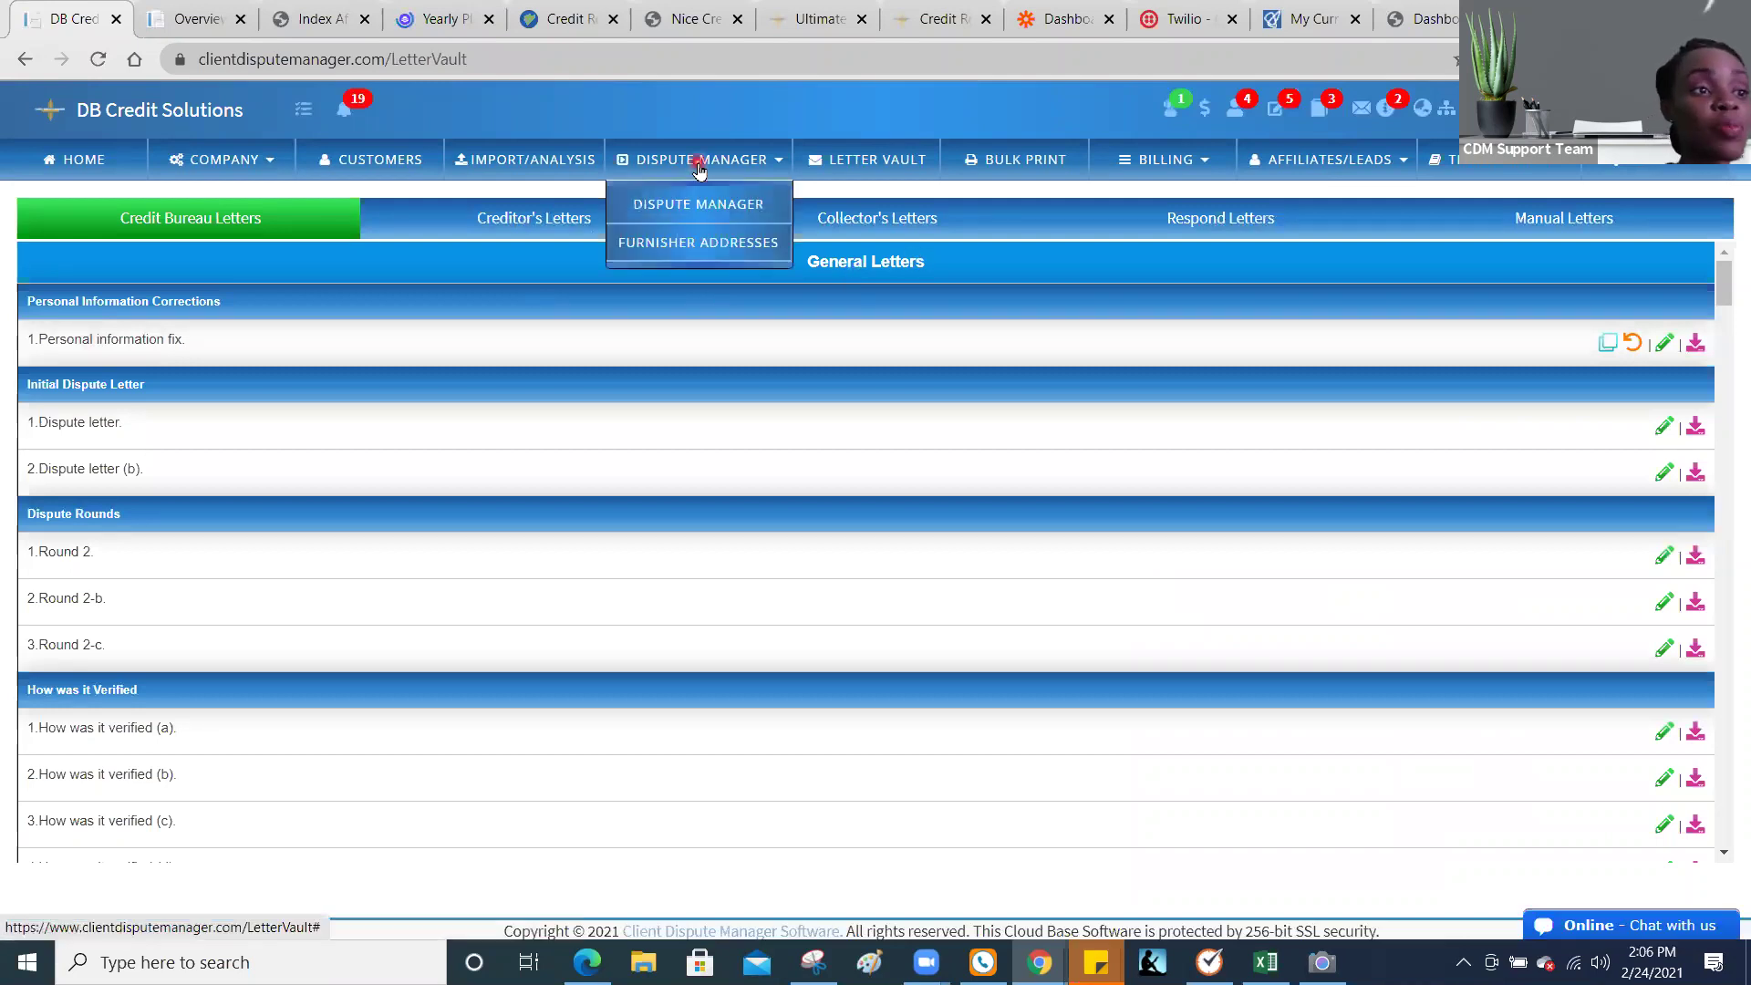
{"action": "left_click", "coordinate": [702, 208]}
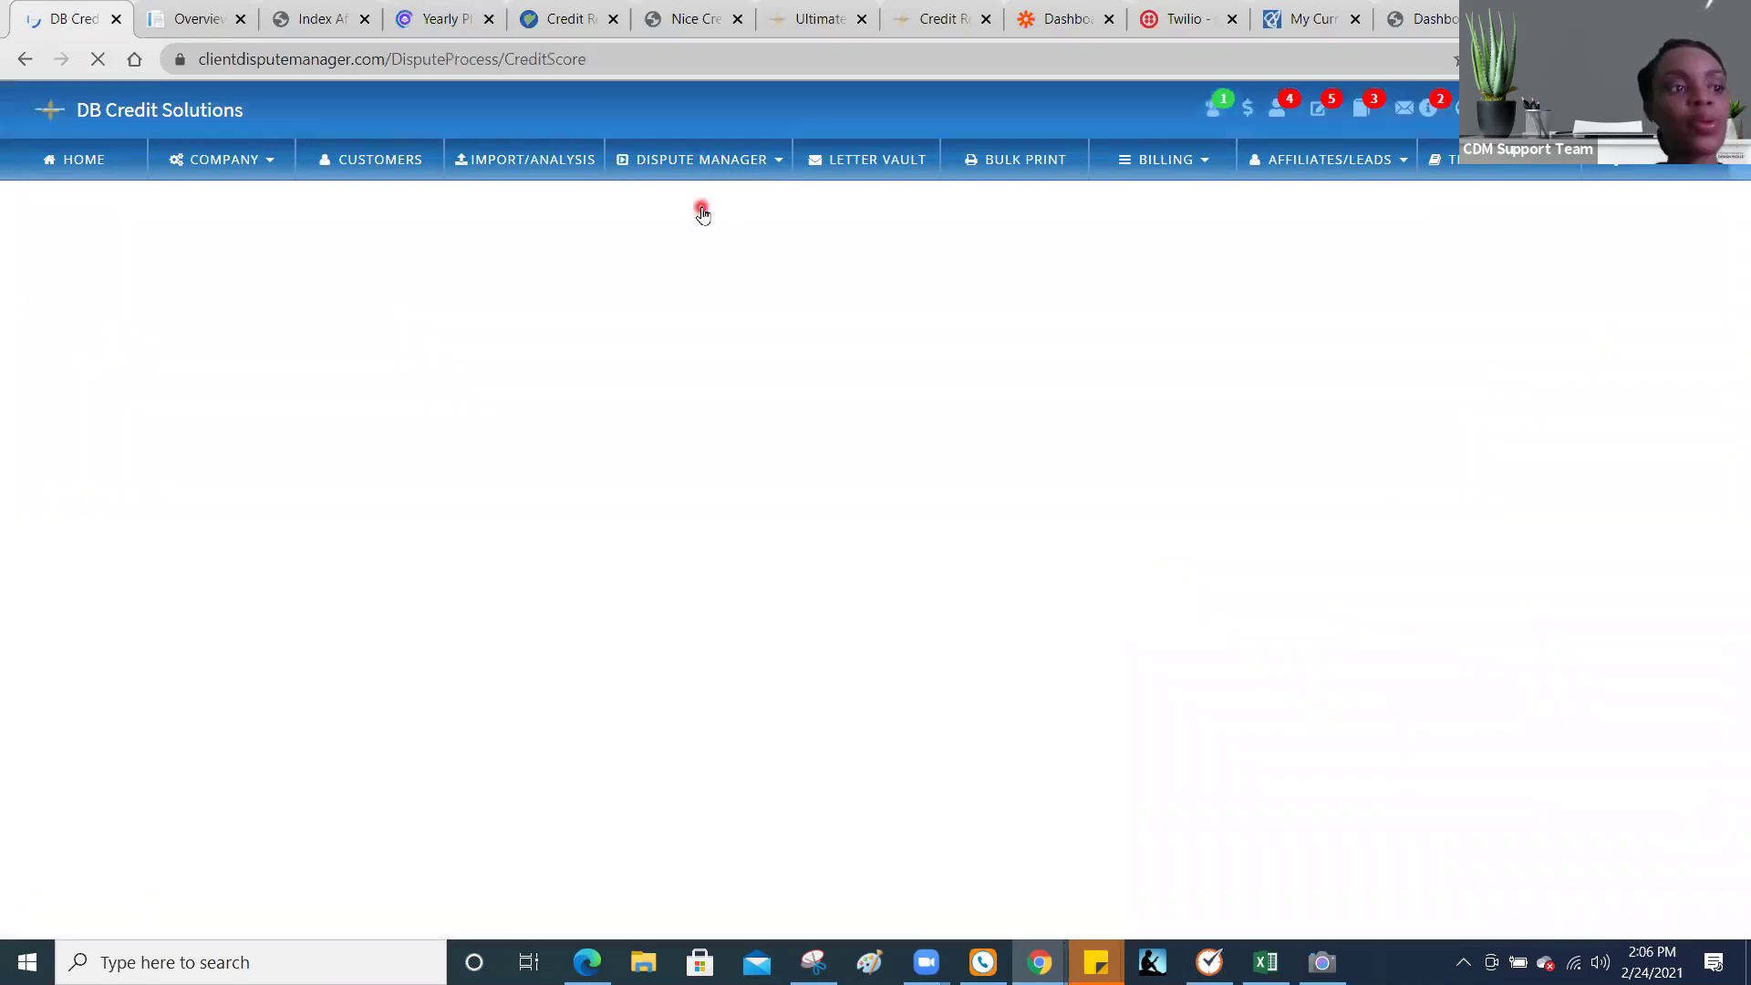
{"action": "left_click", "coordinate": [567, 265]}
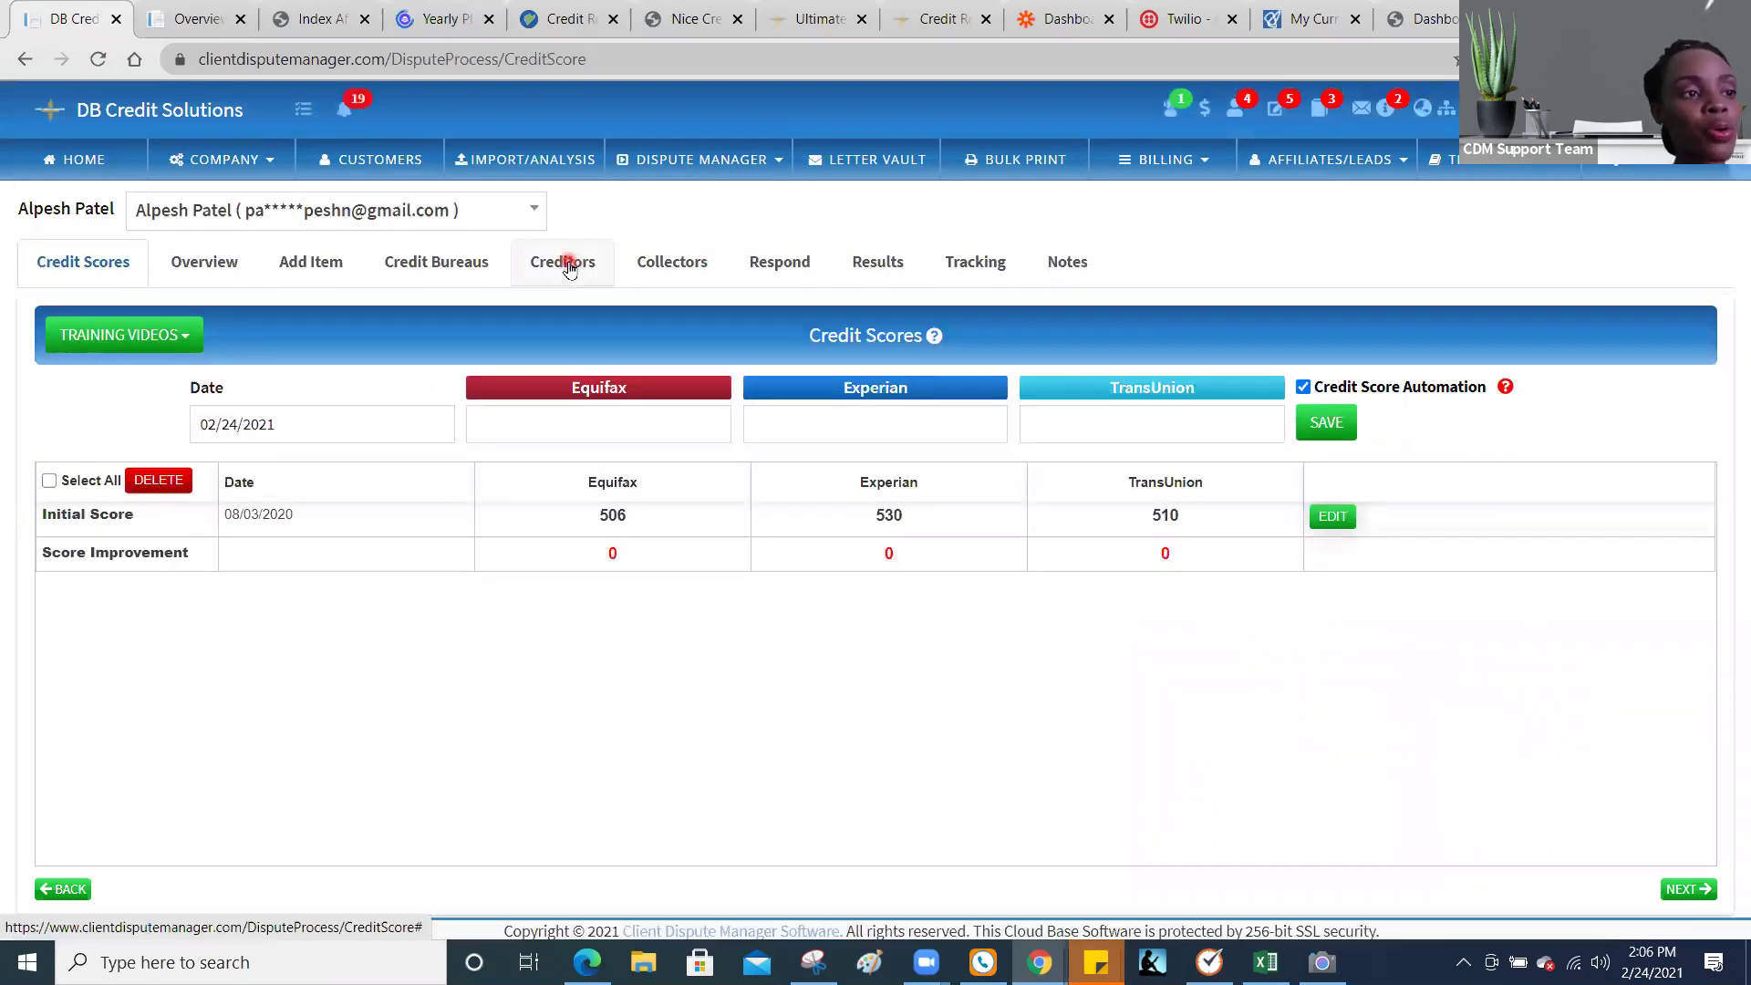
{"action": "left_click", "coordinate": [809, 262]}
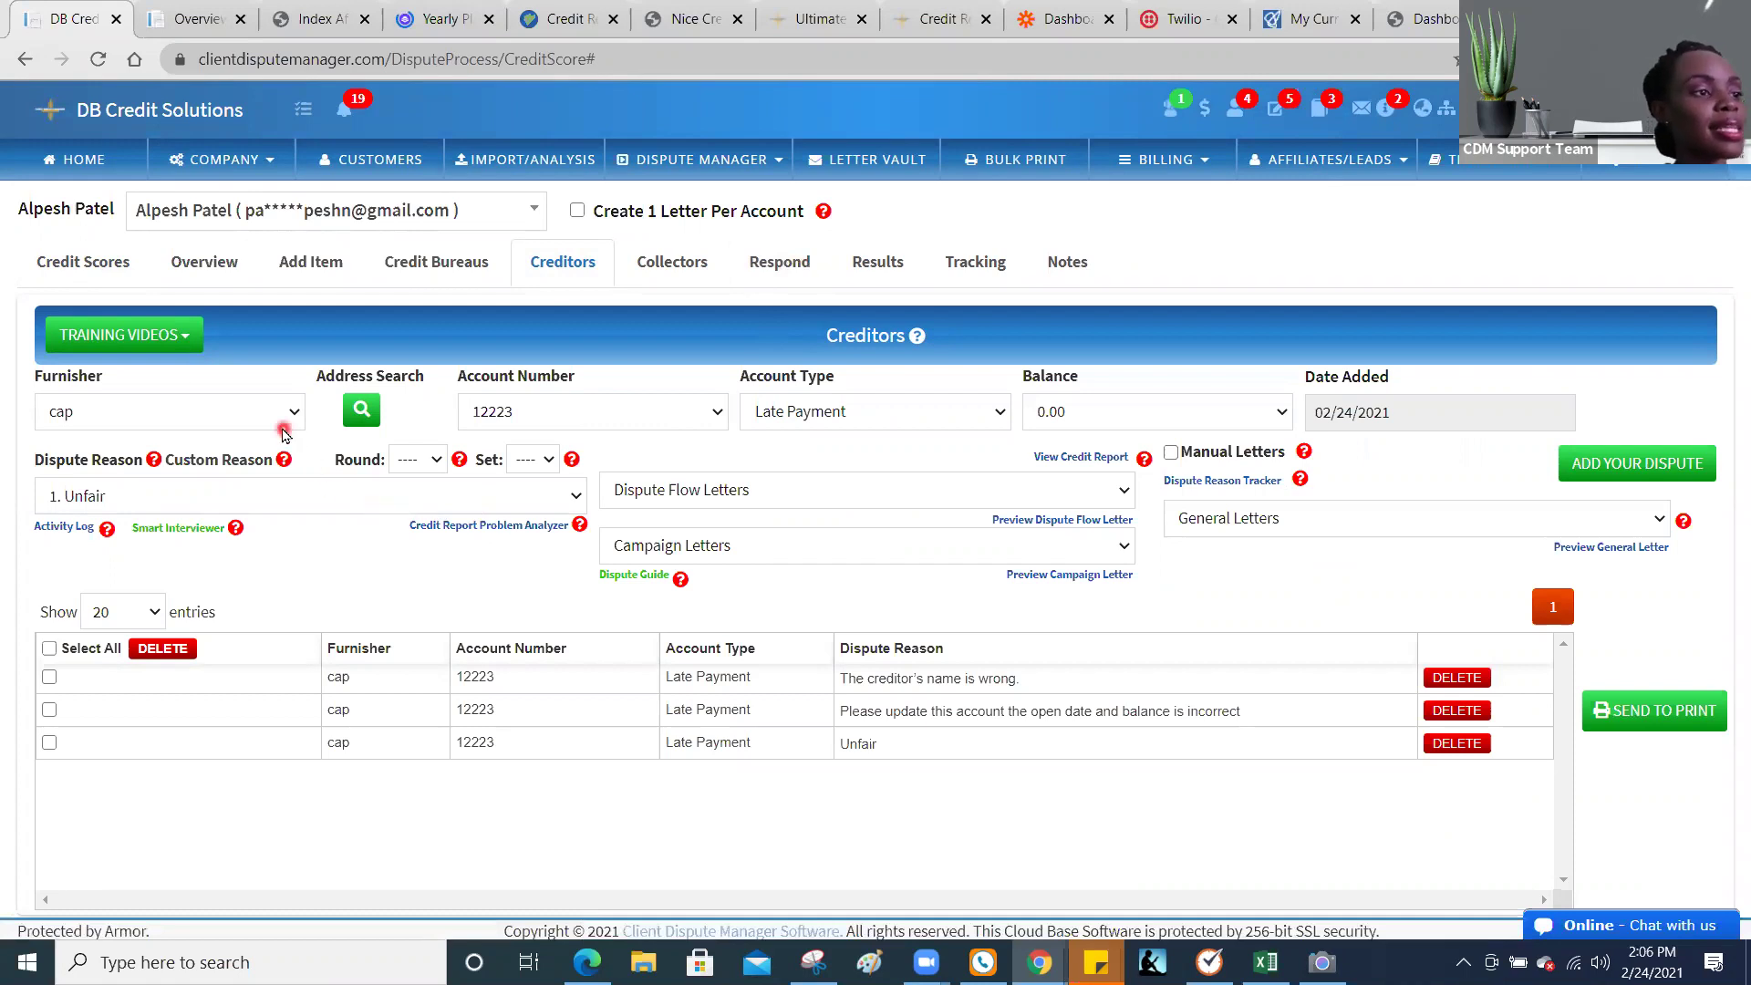
{"action": "left_click", "coordinate": [360, 420]}
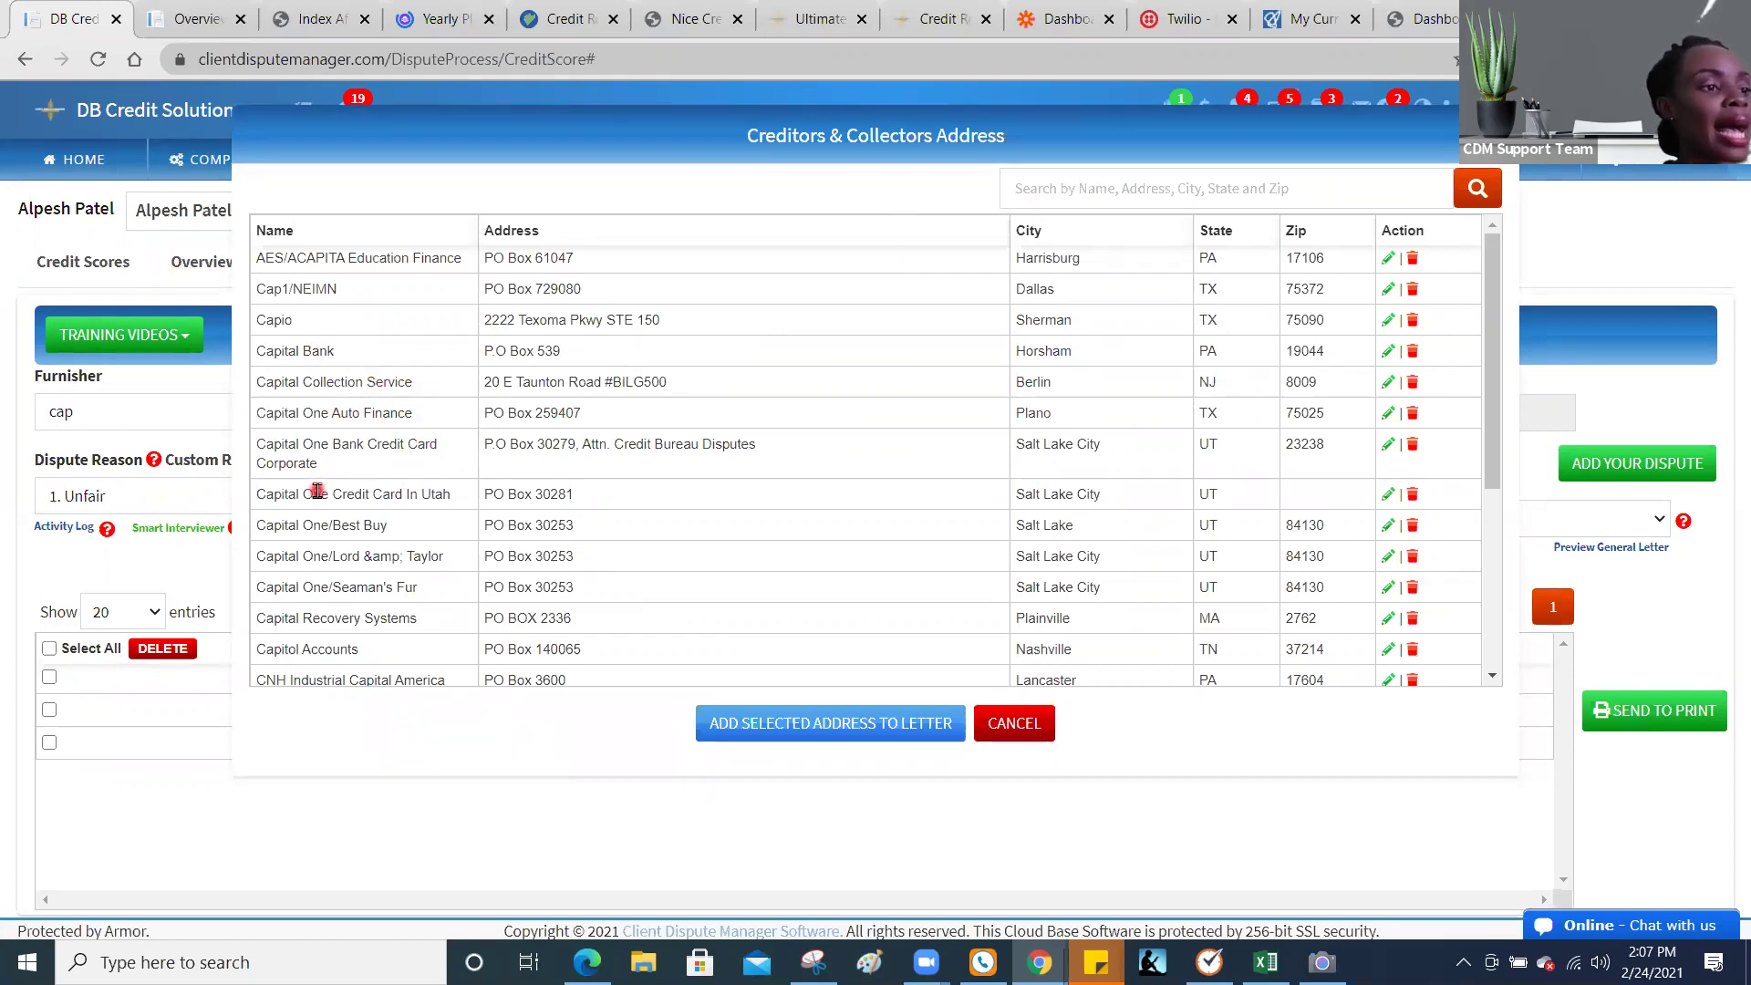
Step: Add the Capital One Credit Card In Utah address to the letter, then cancel the lookup
{"action": "left_click", "coordinate": [317, 493]}
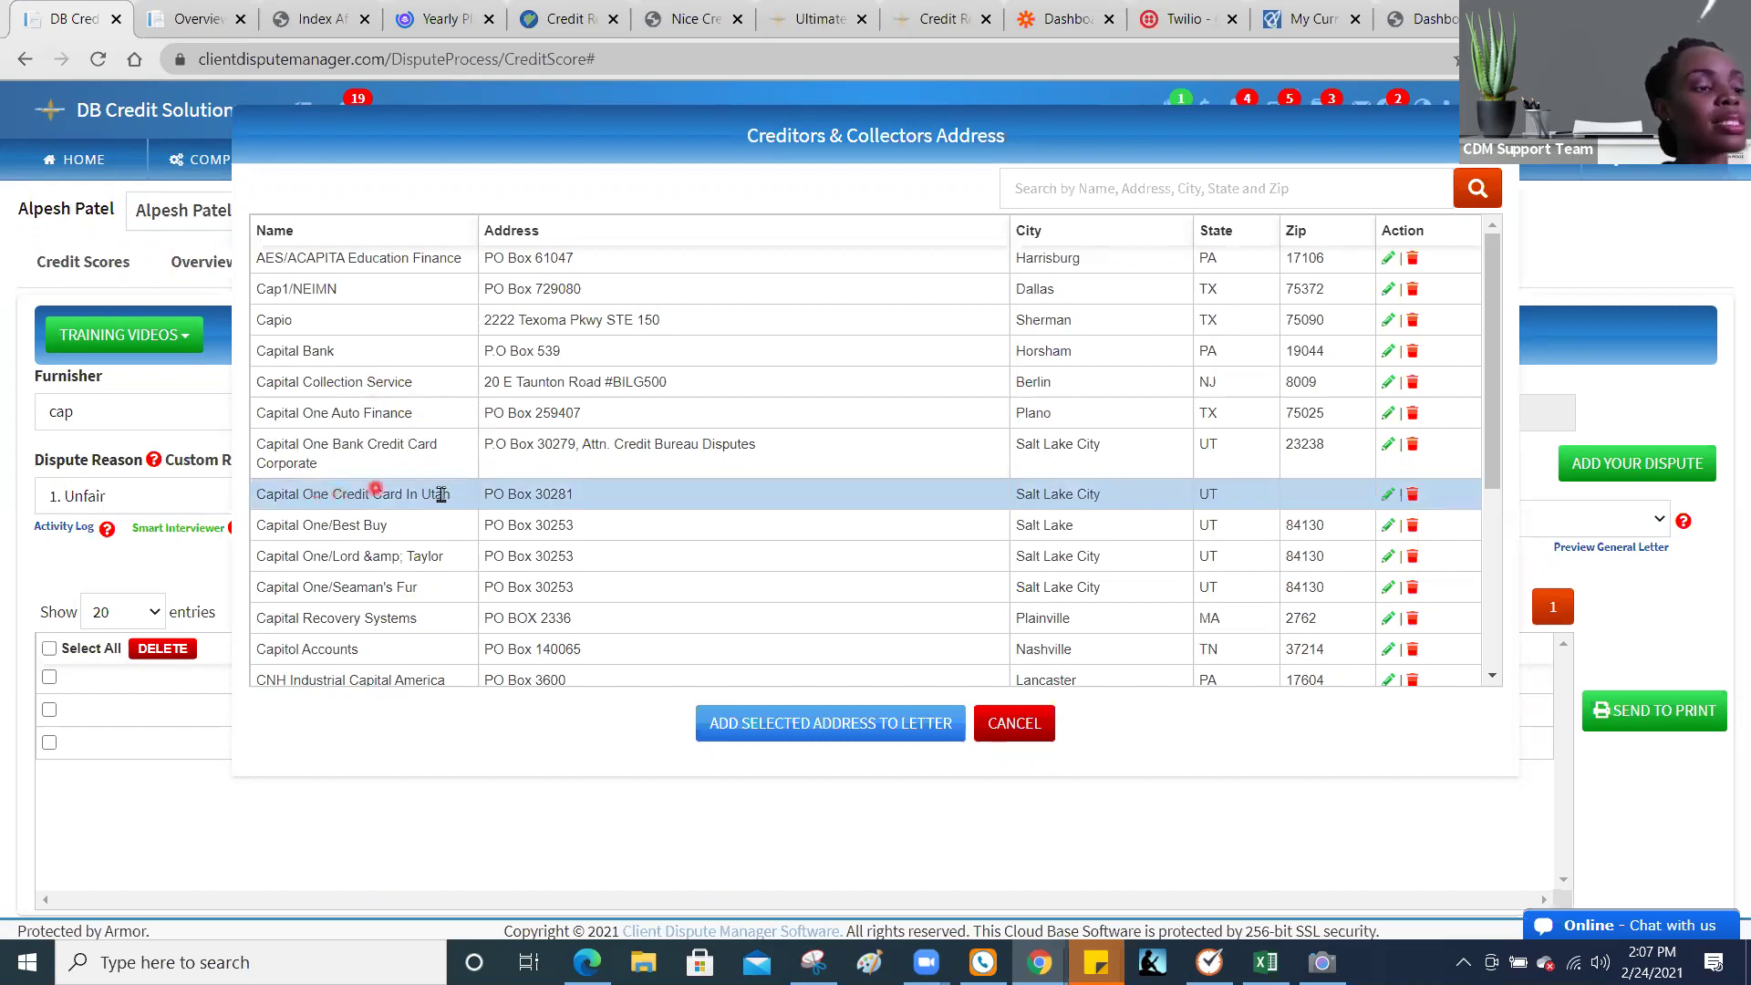
{"action": "left_click", "coordinate": [751, 734]}
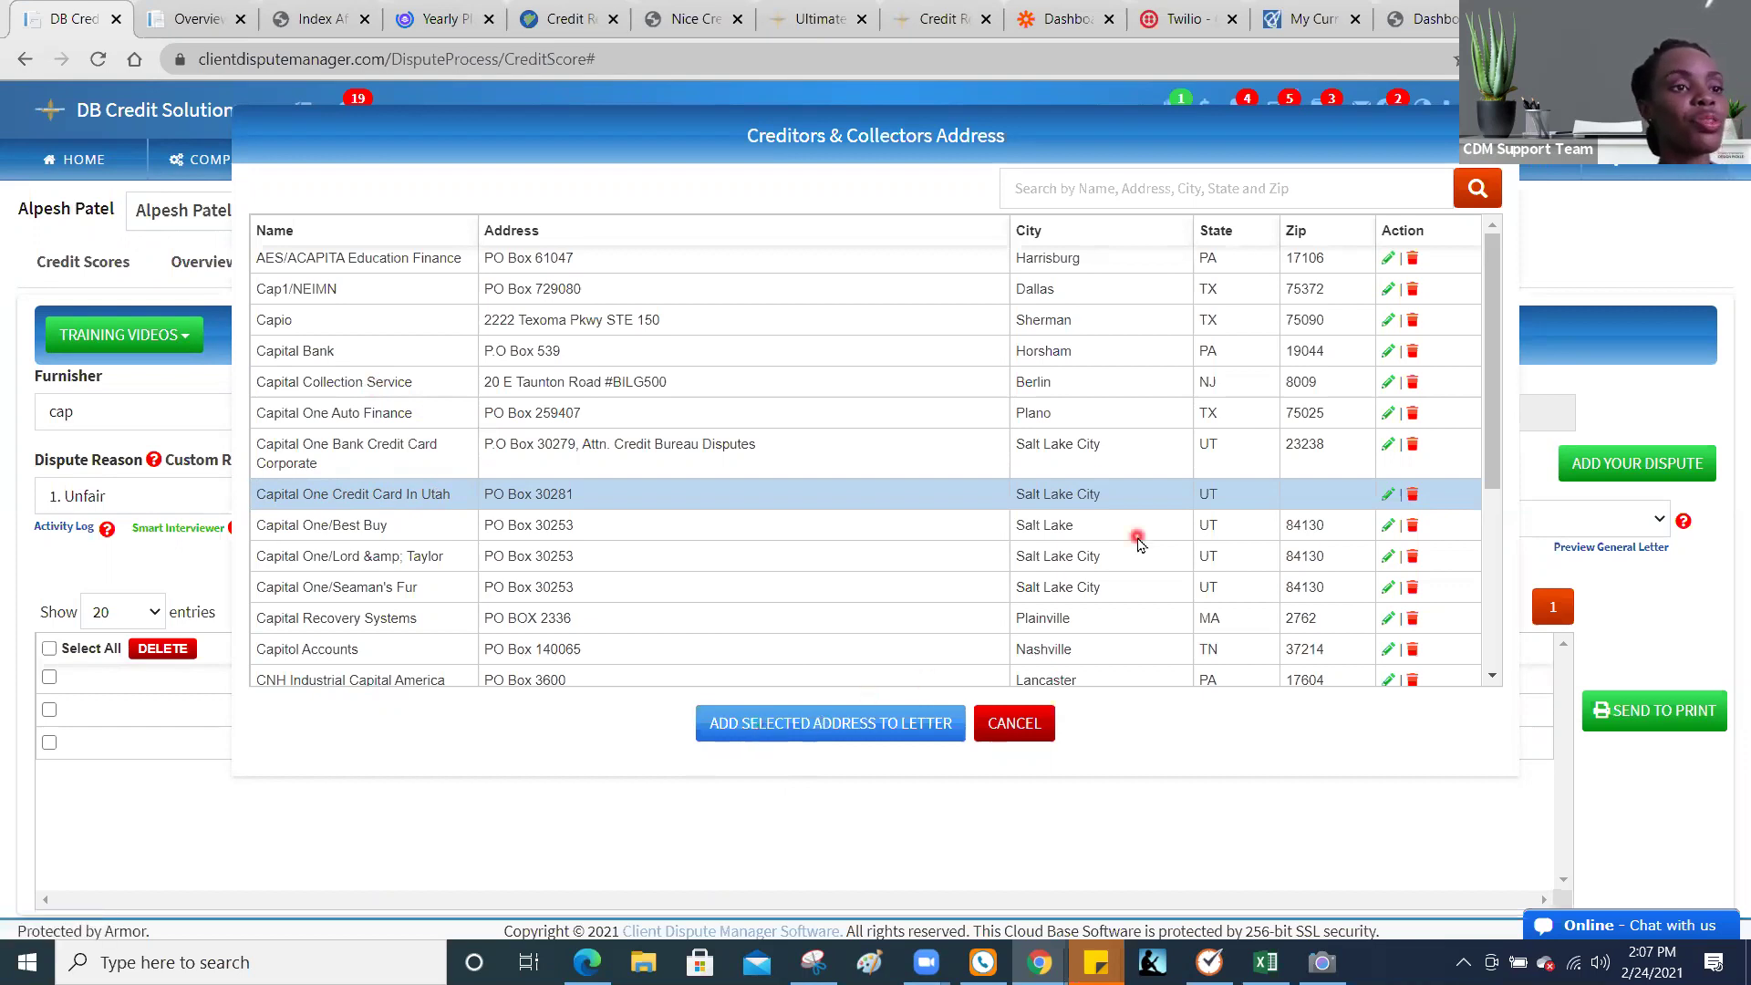
{"action": "left_click", "coordinate": [1040, 726]}
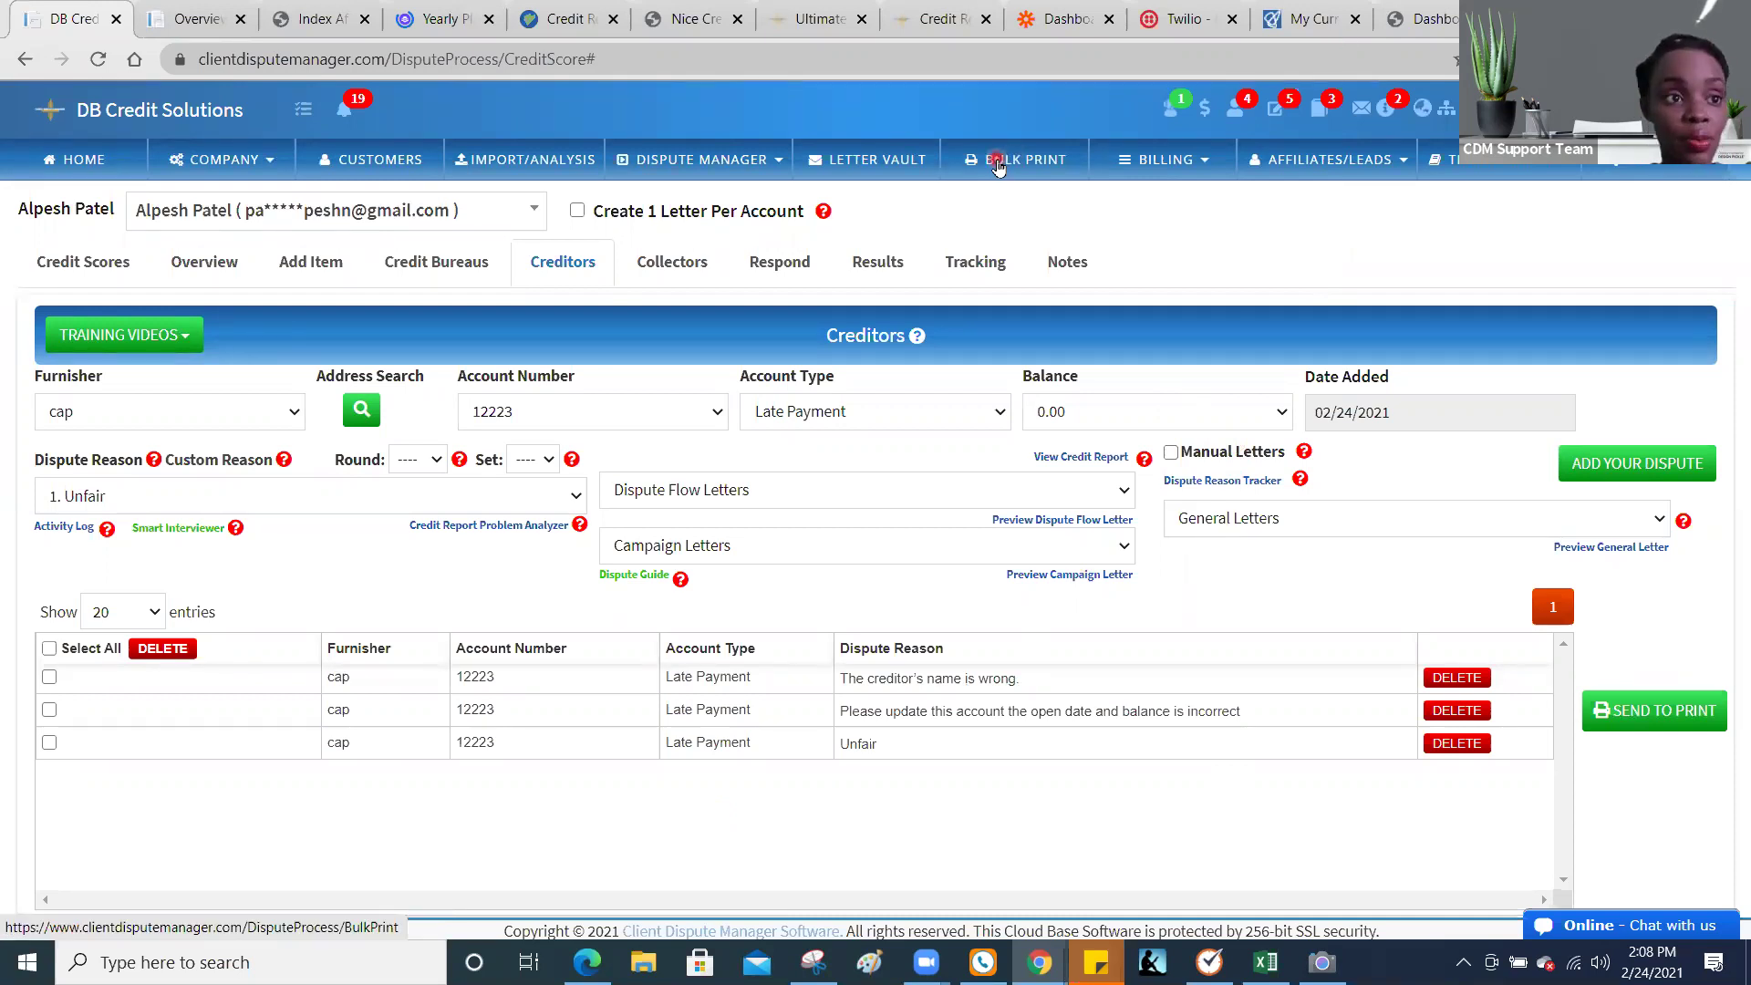
Step: Open the first Bulk Print letter waiting to print, then go back to the Bulk Print list
{"action": "left_click", "coordinate": [999, 164]}
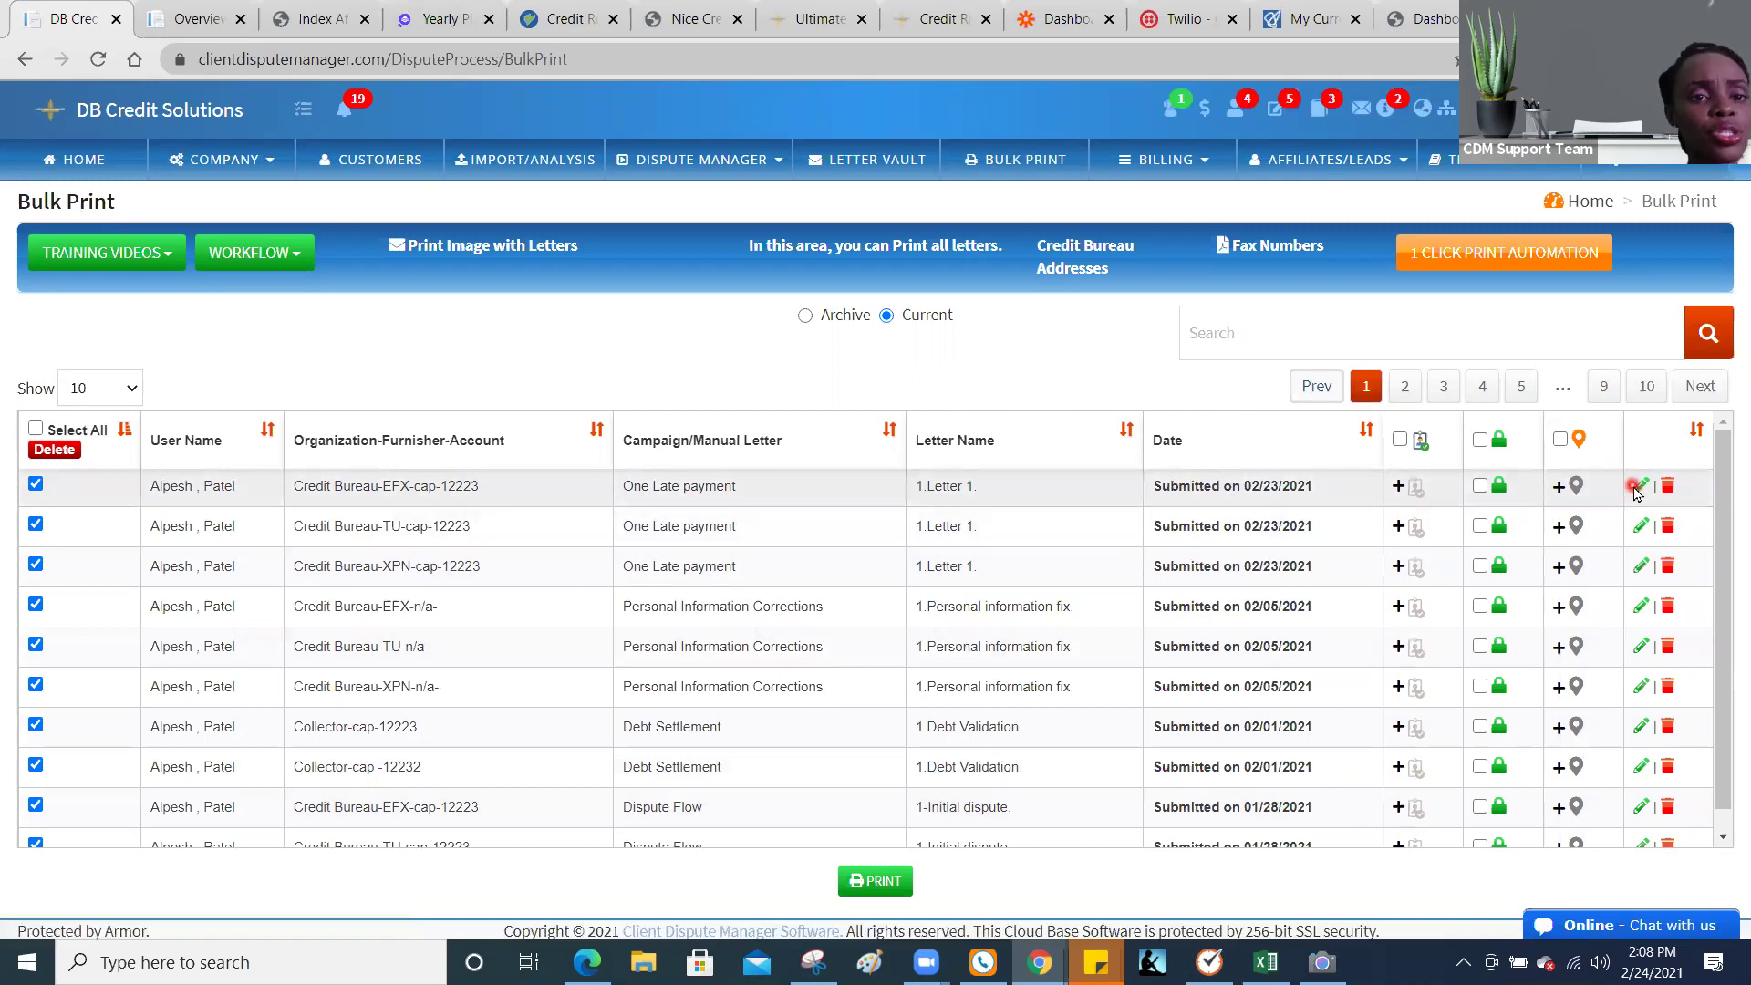
{"action": "left_click", "coordinate": [1637, 493]}
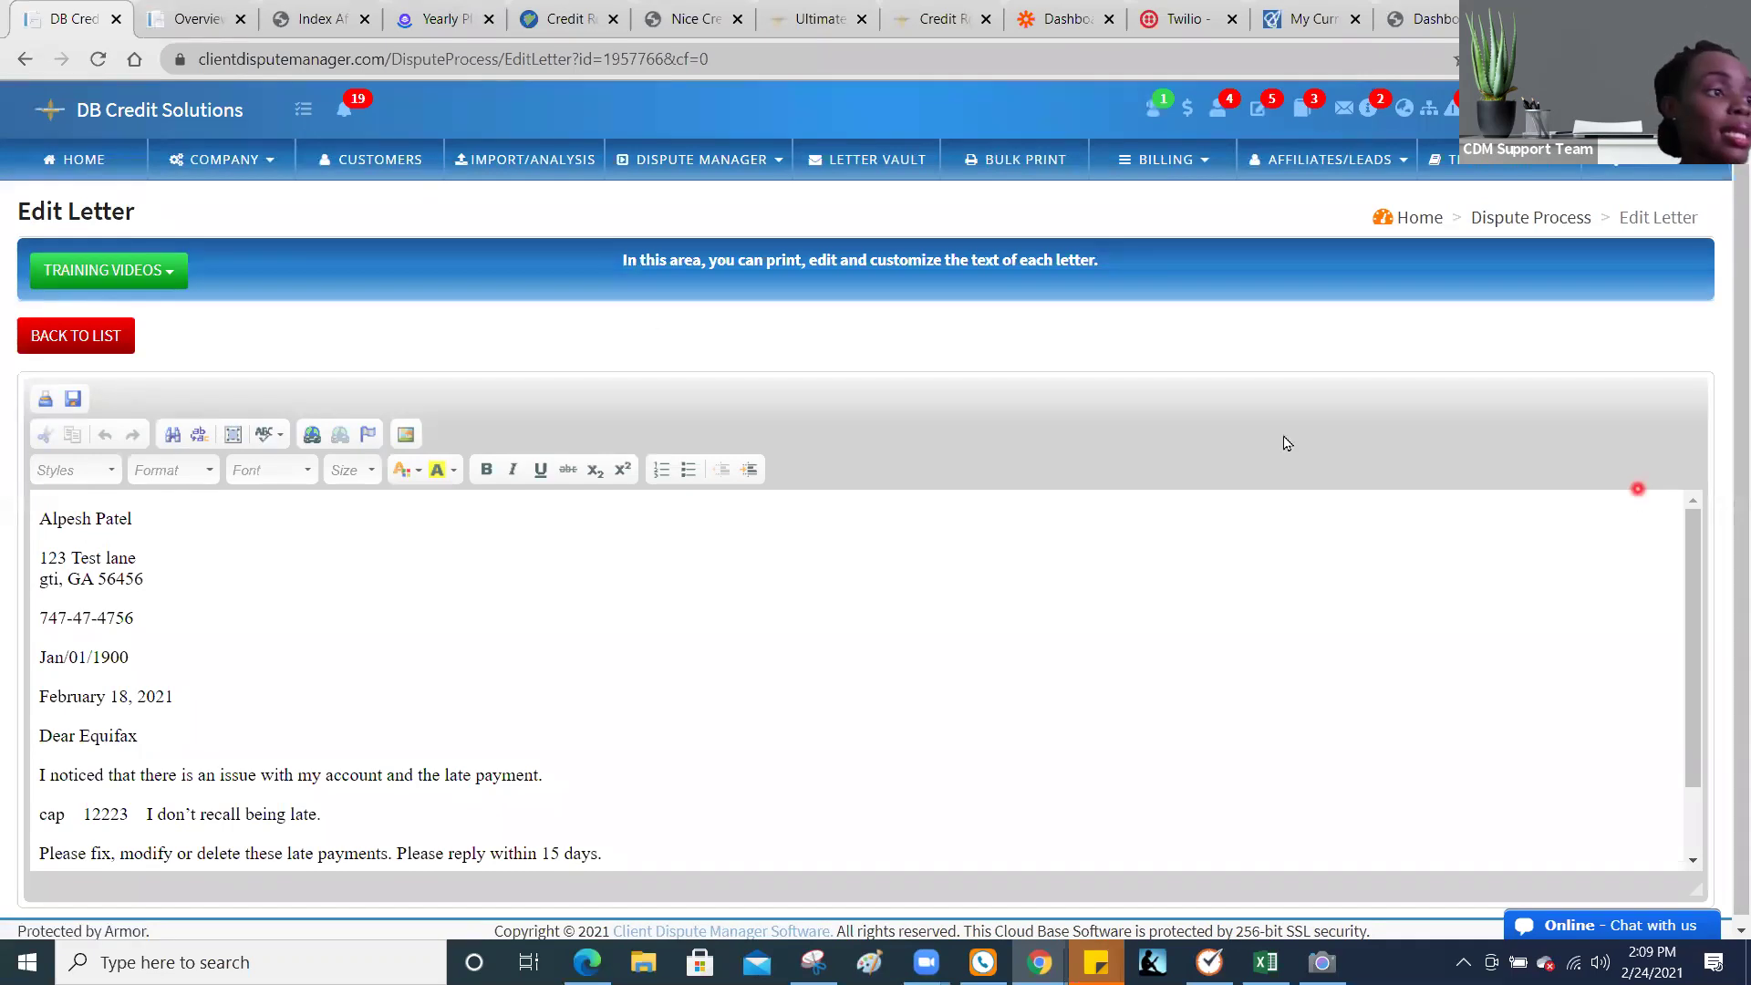
{"action": "left_click", "coordinate": [107, 337]}
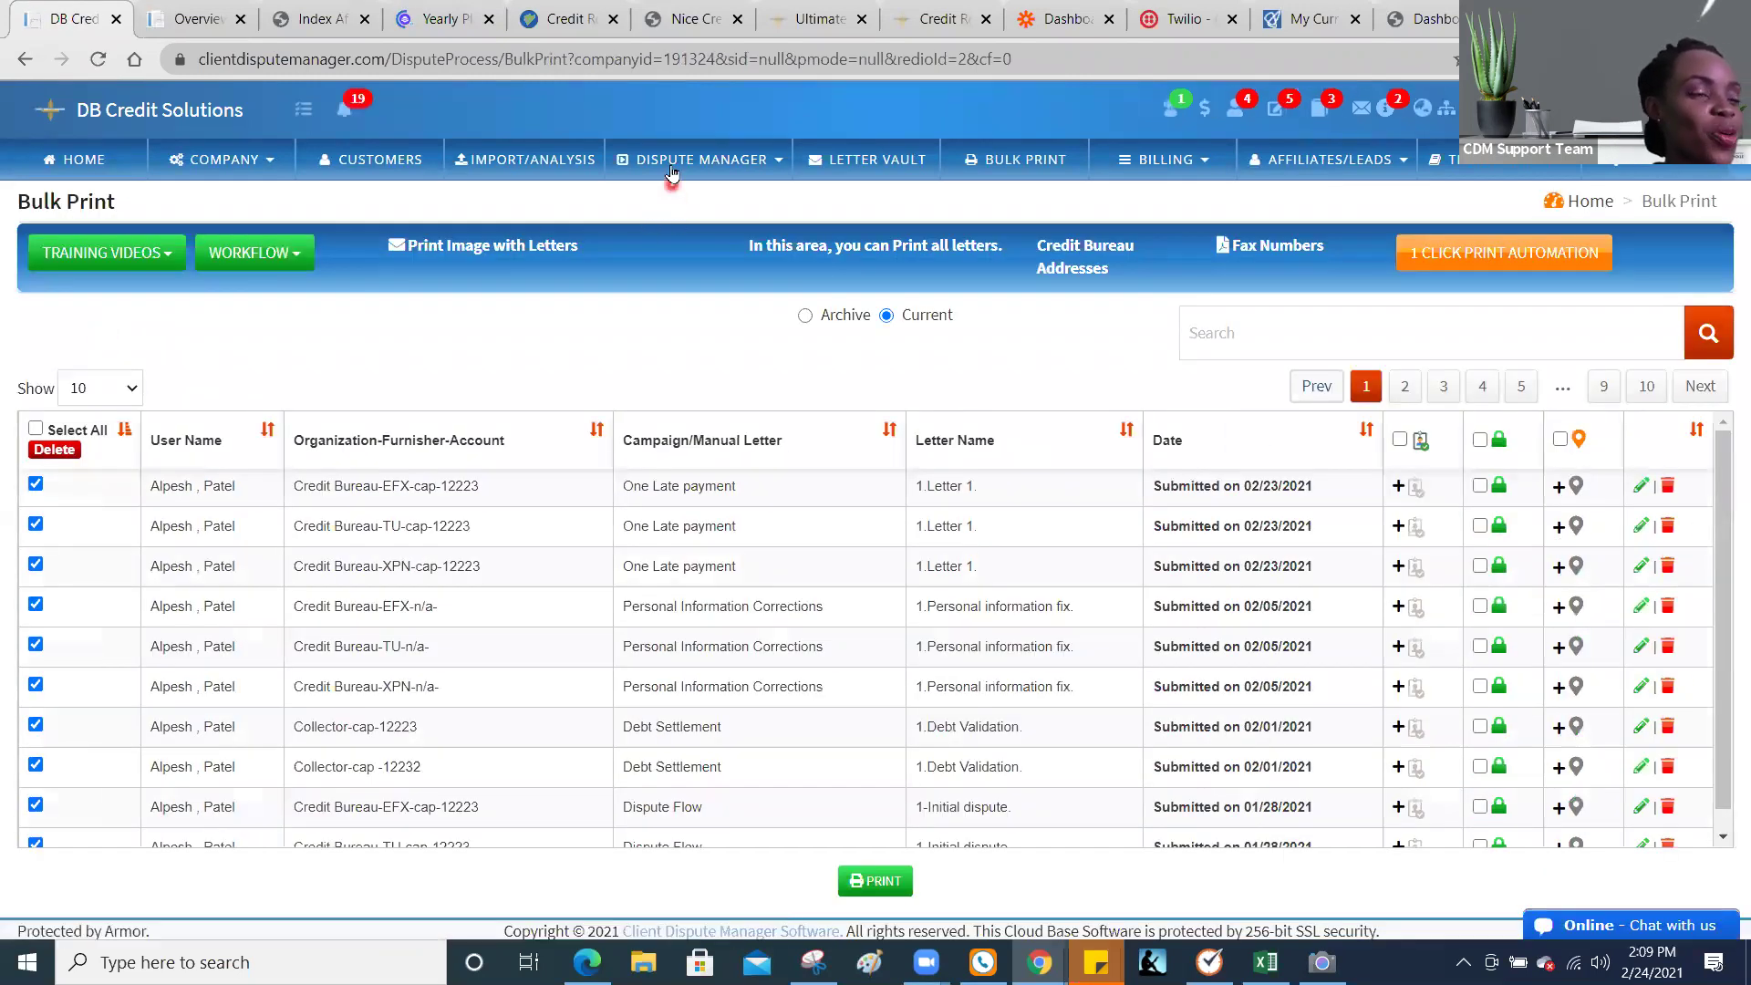
Step: Go to the Notification/Automation settings under the COMPANY menu
{"action": "left_click", "coordinate": [745, 167]}
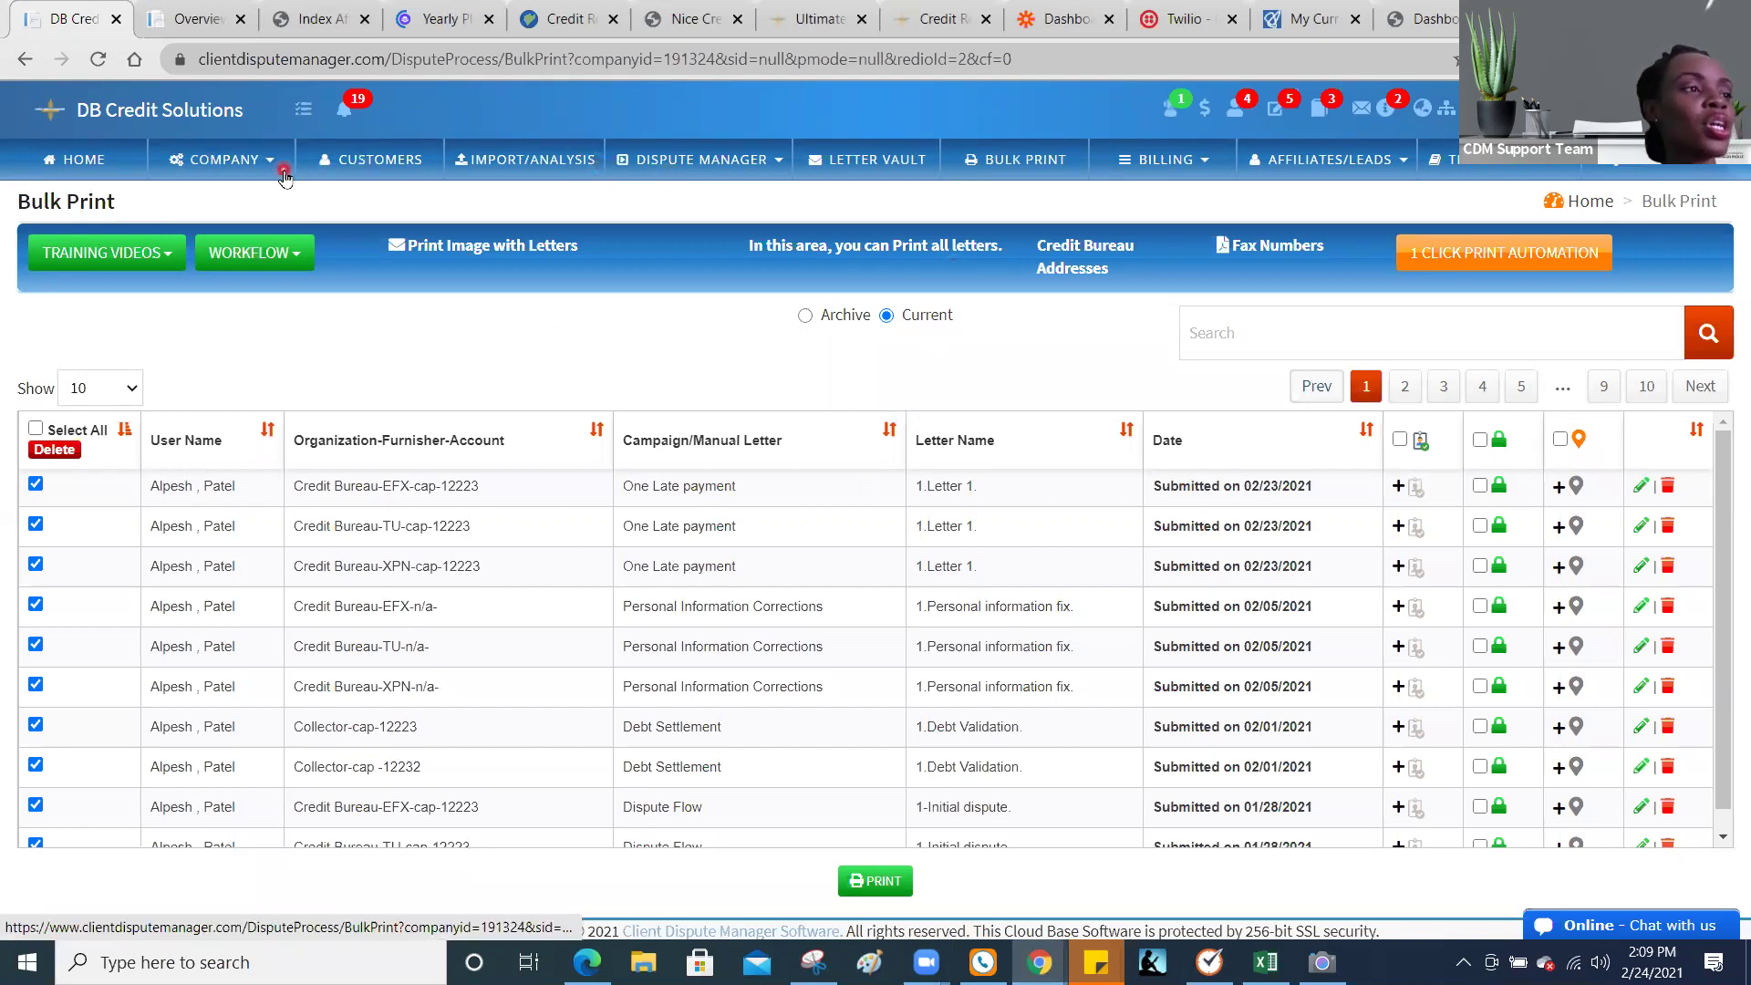
{"action": "left_click", "coordinate": [236, 170]}
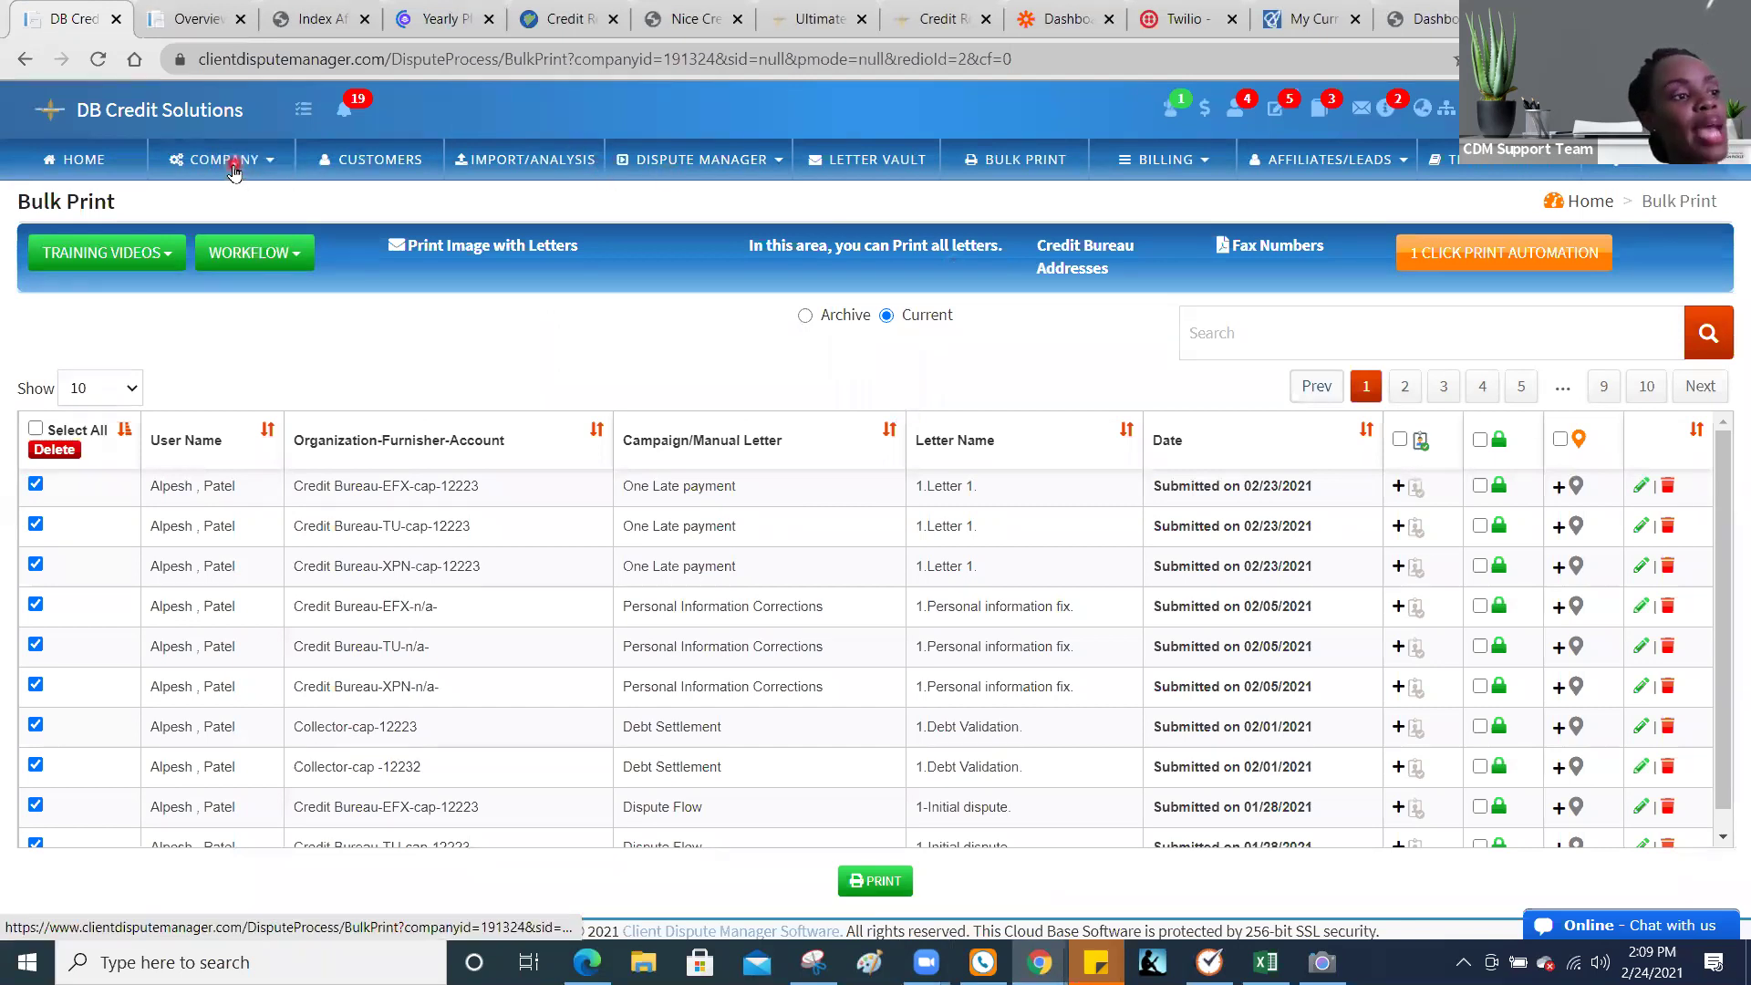
{"action": "left_click", "coordinate": [262, 437]}
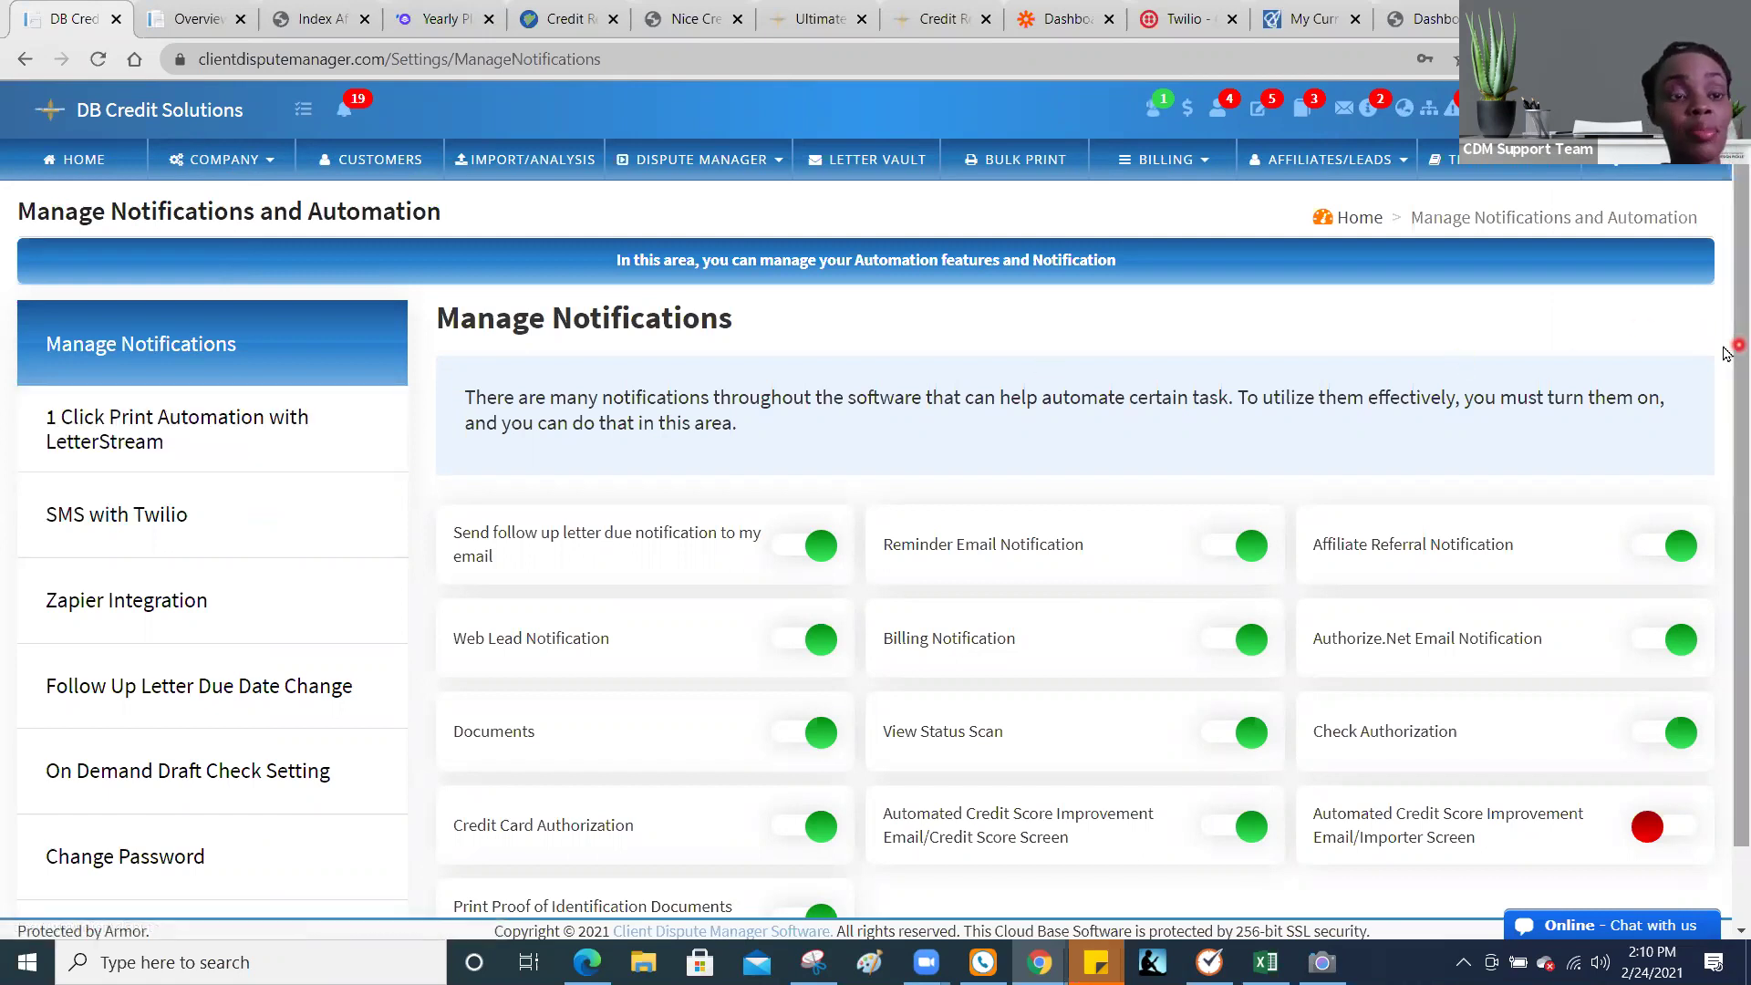
Step: Scroll through the notification switches on the Manage Notifications and Automation page
{"action": "left_click_drag", "start_coordinate": [1726, 354], "coordinate": [1726, 462]}
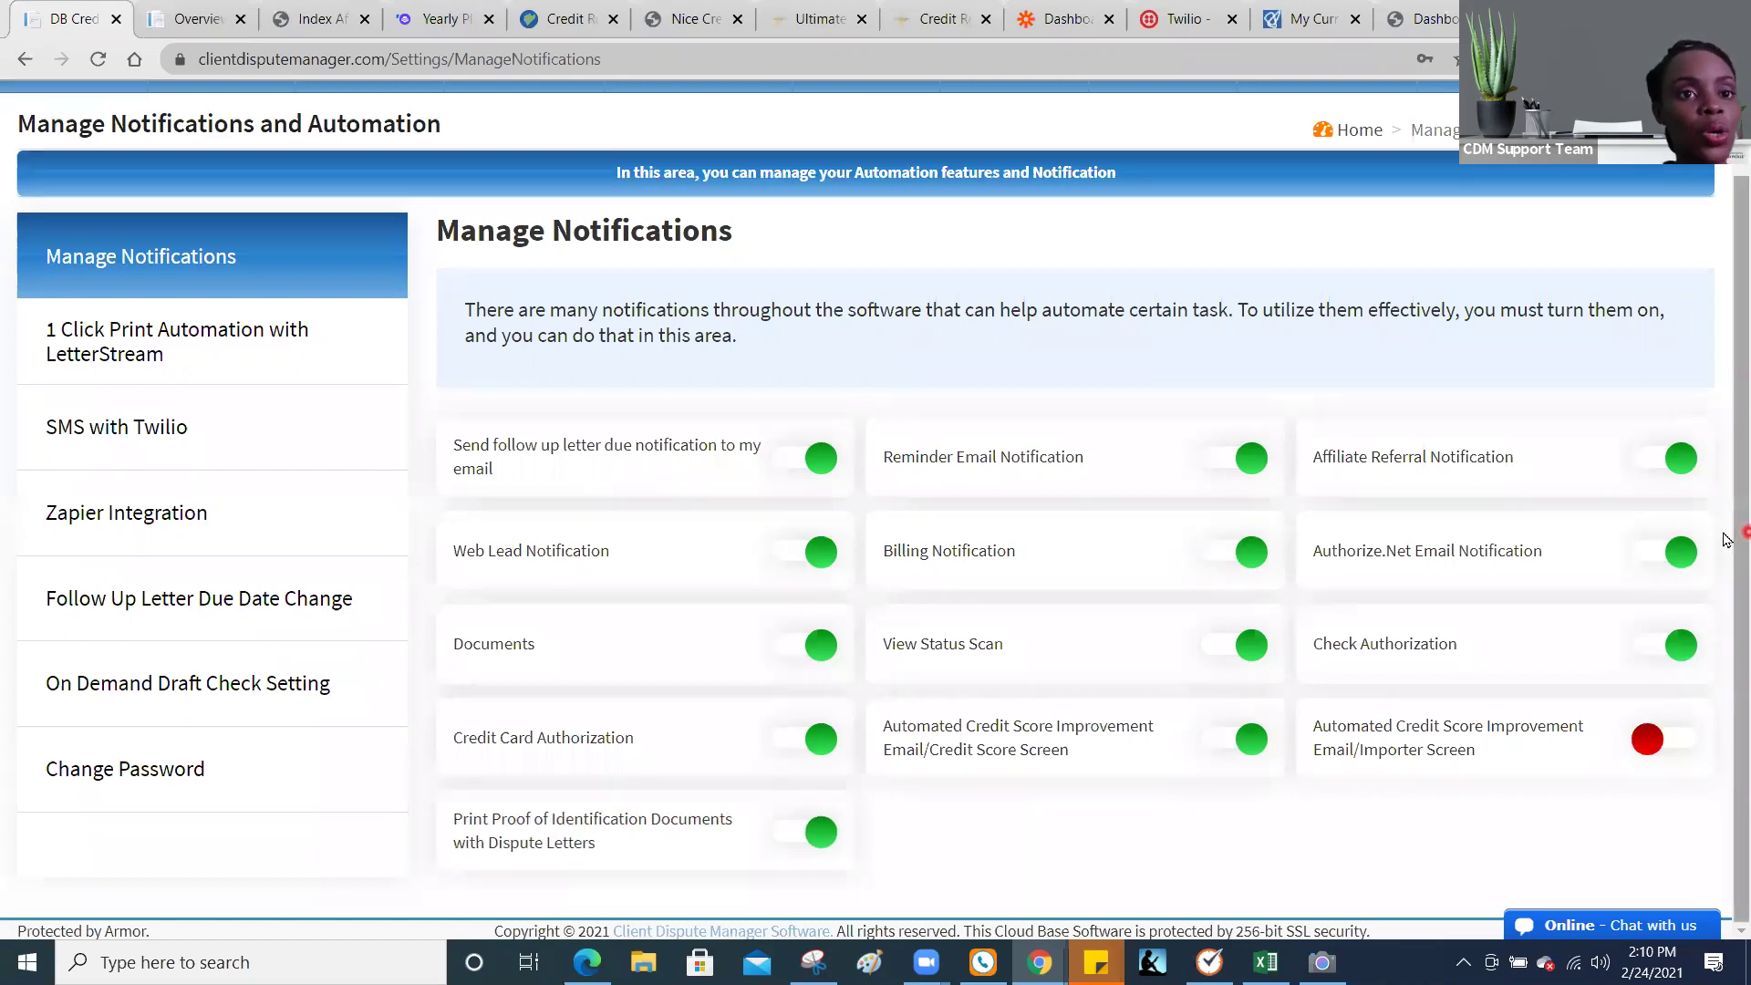
{"action": "scroll", "coordinate": [1724, 483], "scroll_direction": "up", "scroll_amount": 1}
{"action": "scroll", "coordinate": [1724, 453], "scroll_direction": "down", "scroll_amount": 1}
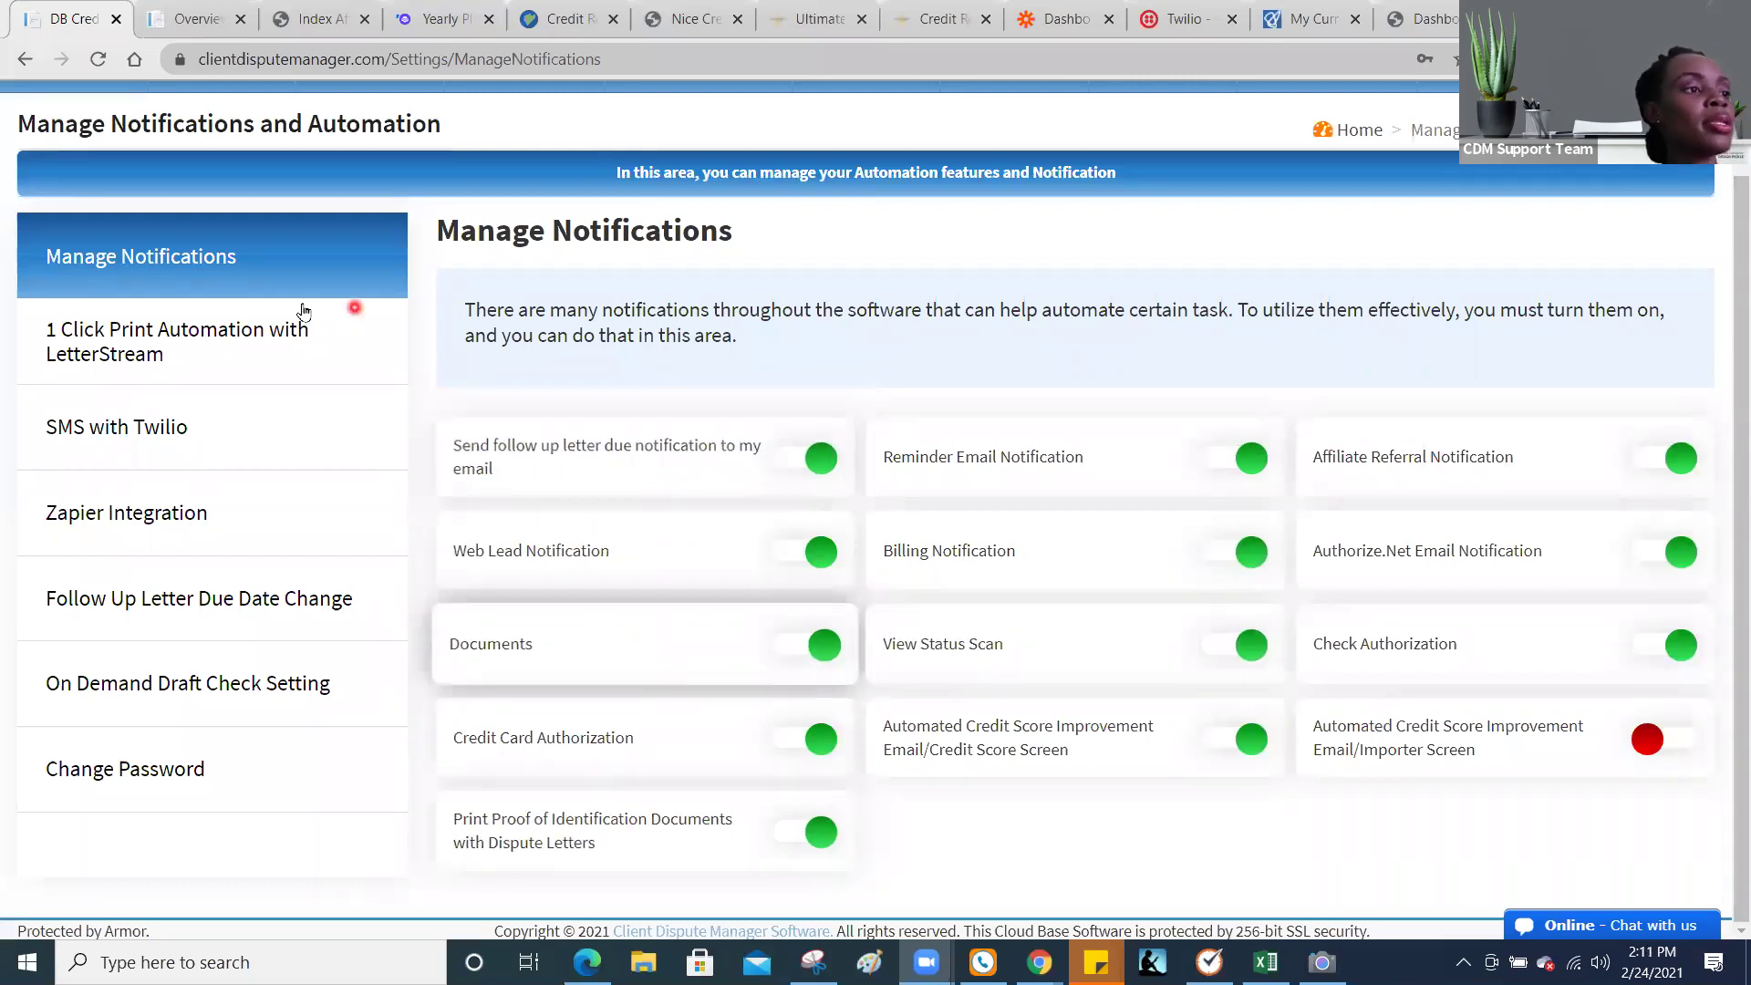
Step: View the 1 Click Print Automation with LetterStream section, then switch to the LetterStream jobs page
{"action": "left_click", "coordinate": [289, 340]}
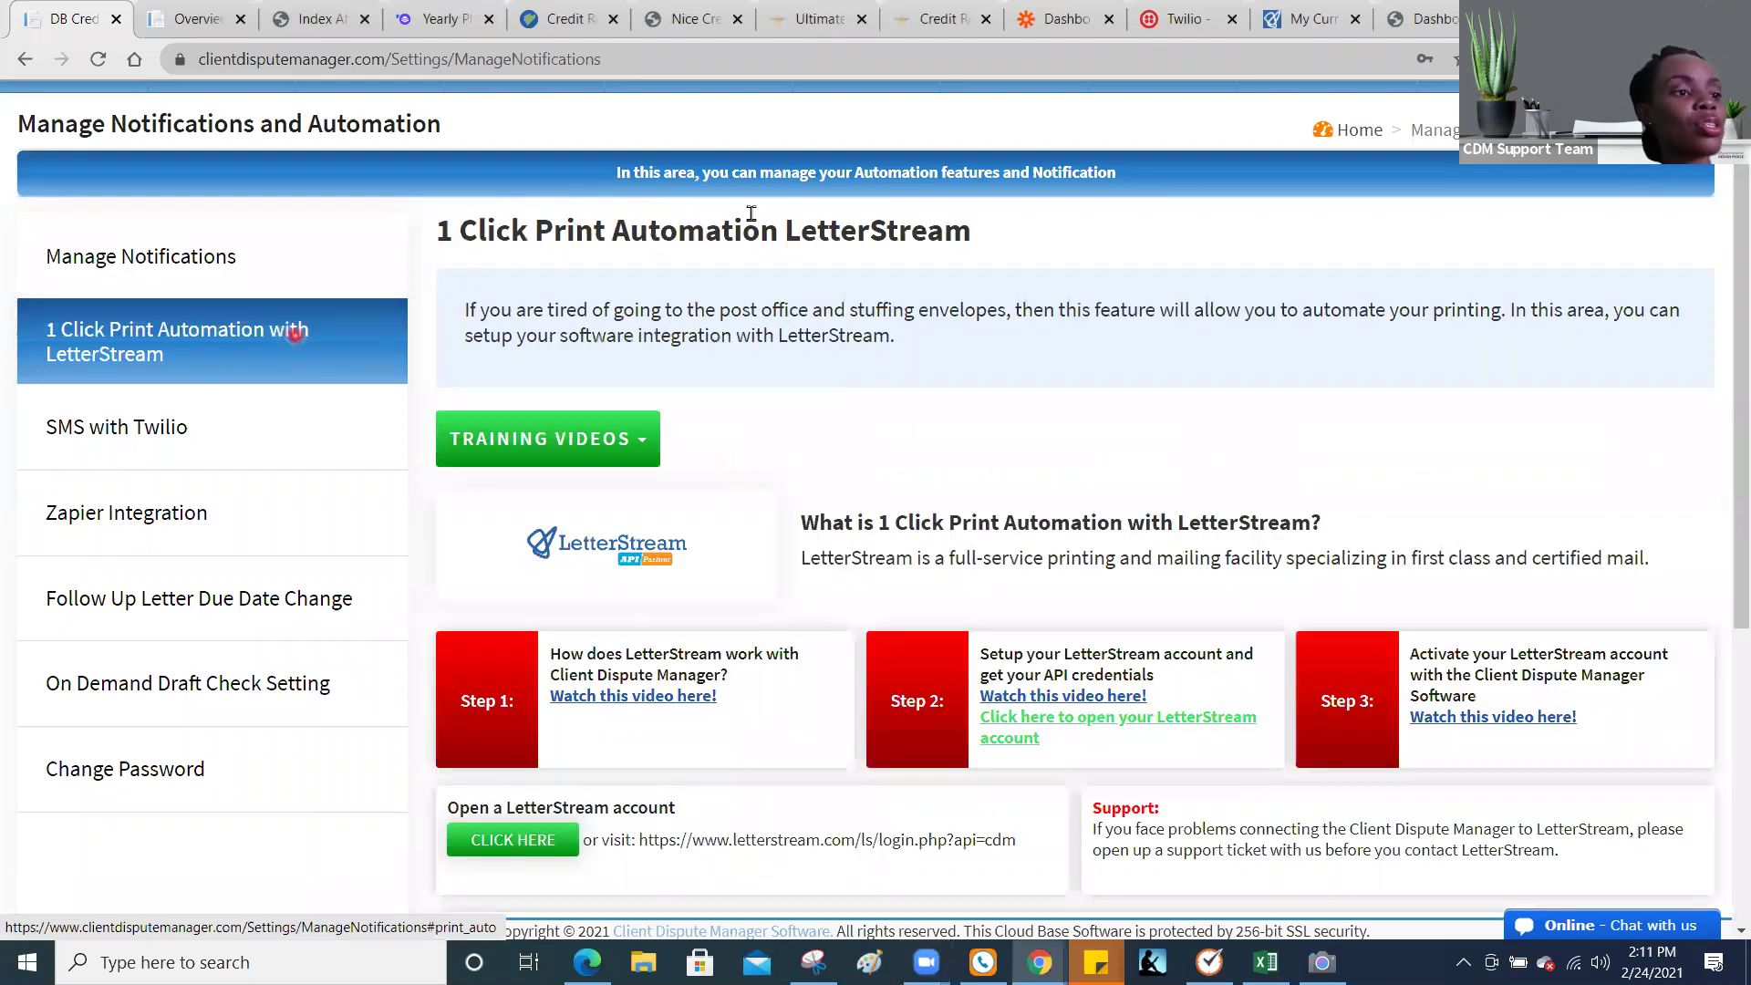
{"action": "scroll", "coordinate": [1660, 374], "scroll_direction": "down", "scroll_amount": 1}
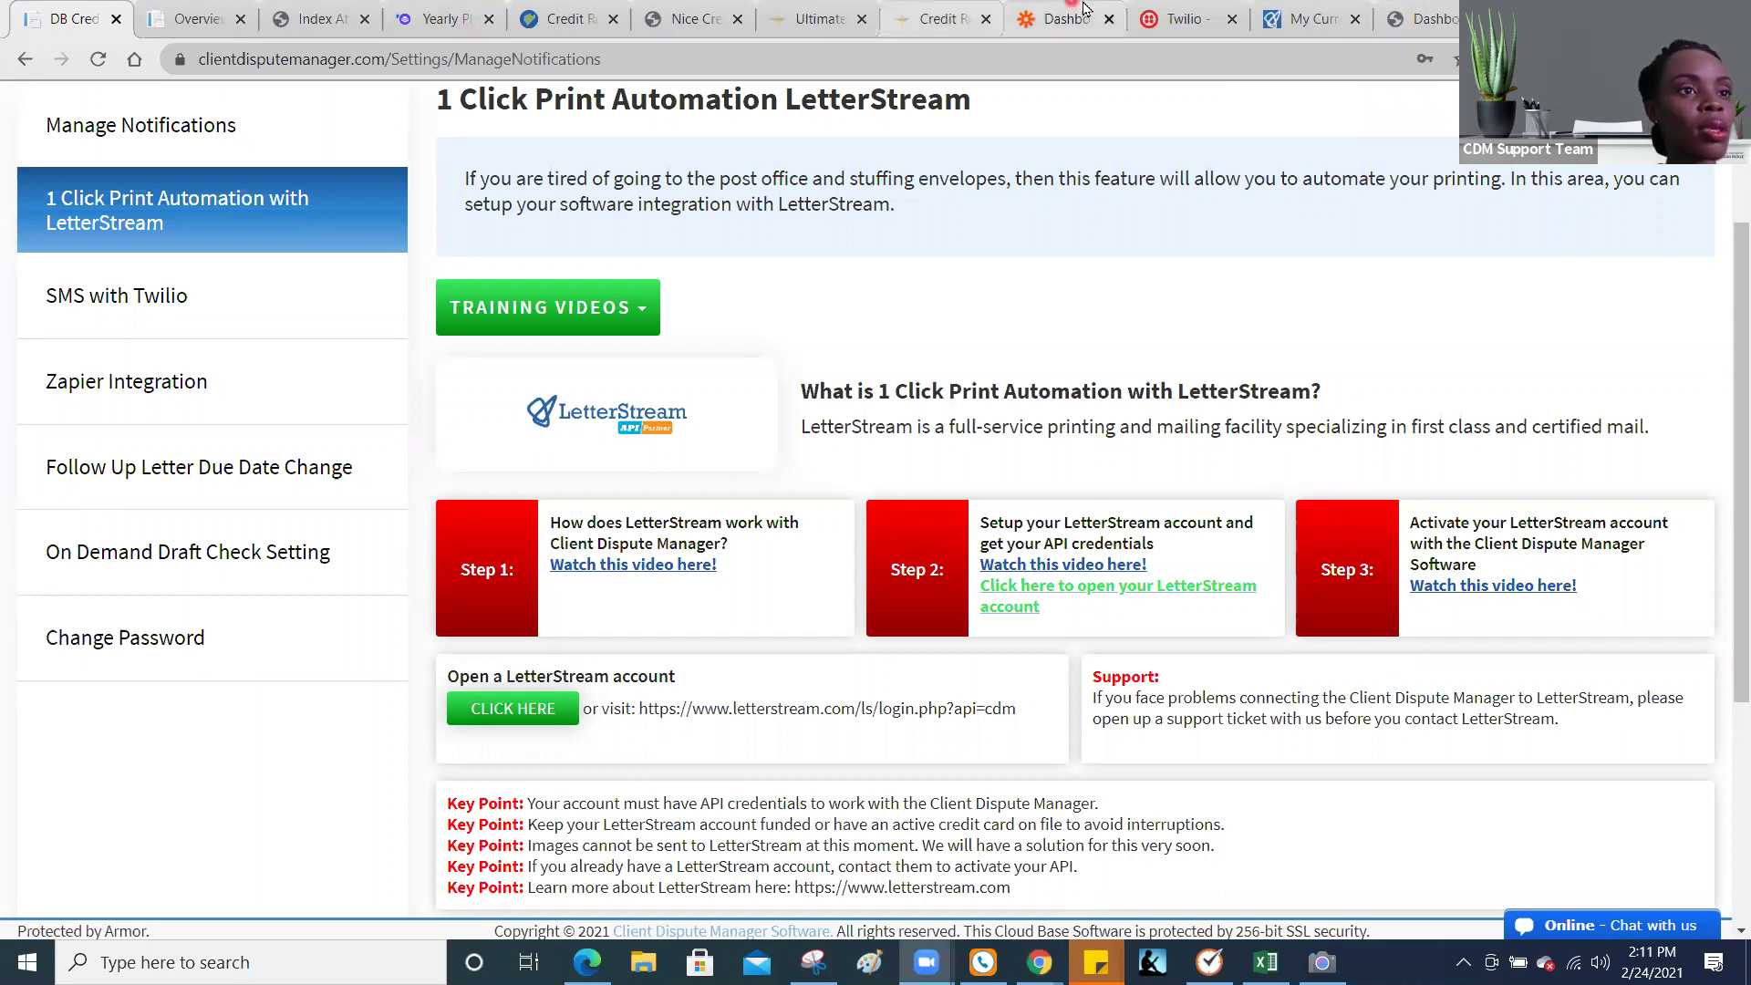
{"action": "left_click", "coordinate": [1282, 11]}
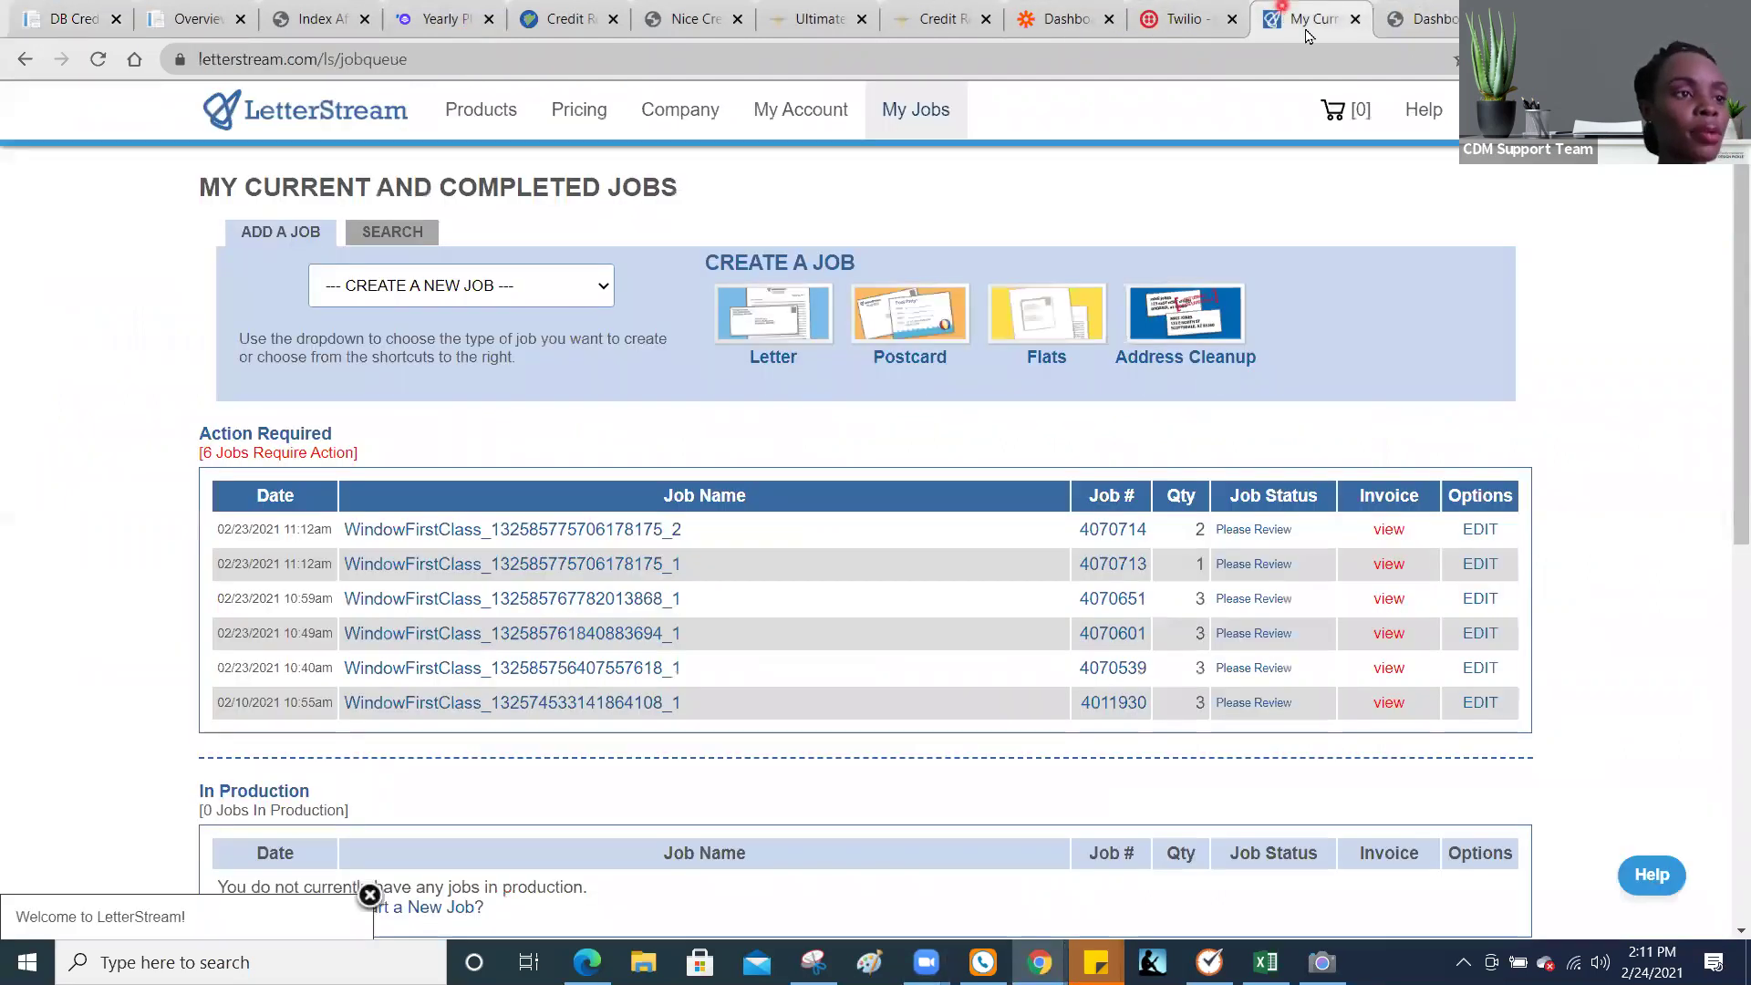
Step: View LetterStream's API Information under My Account, then return to the Client Dispute Manager tab
{"action": "left_click", "coordinate": [795, 113]}
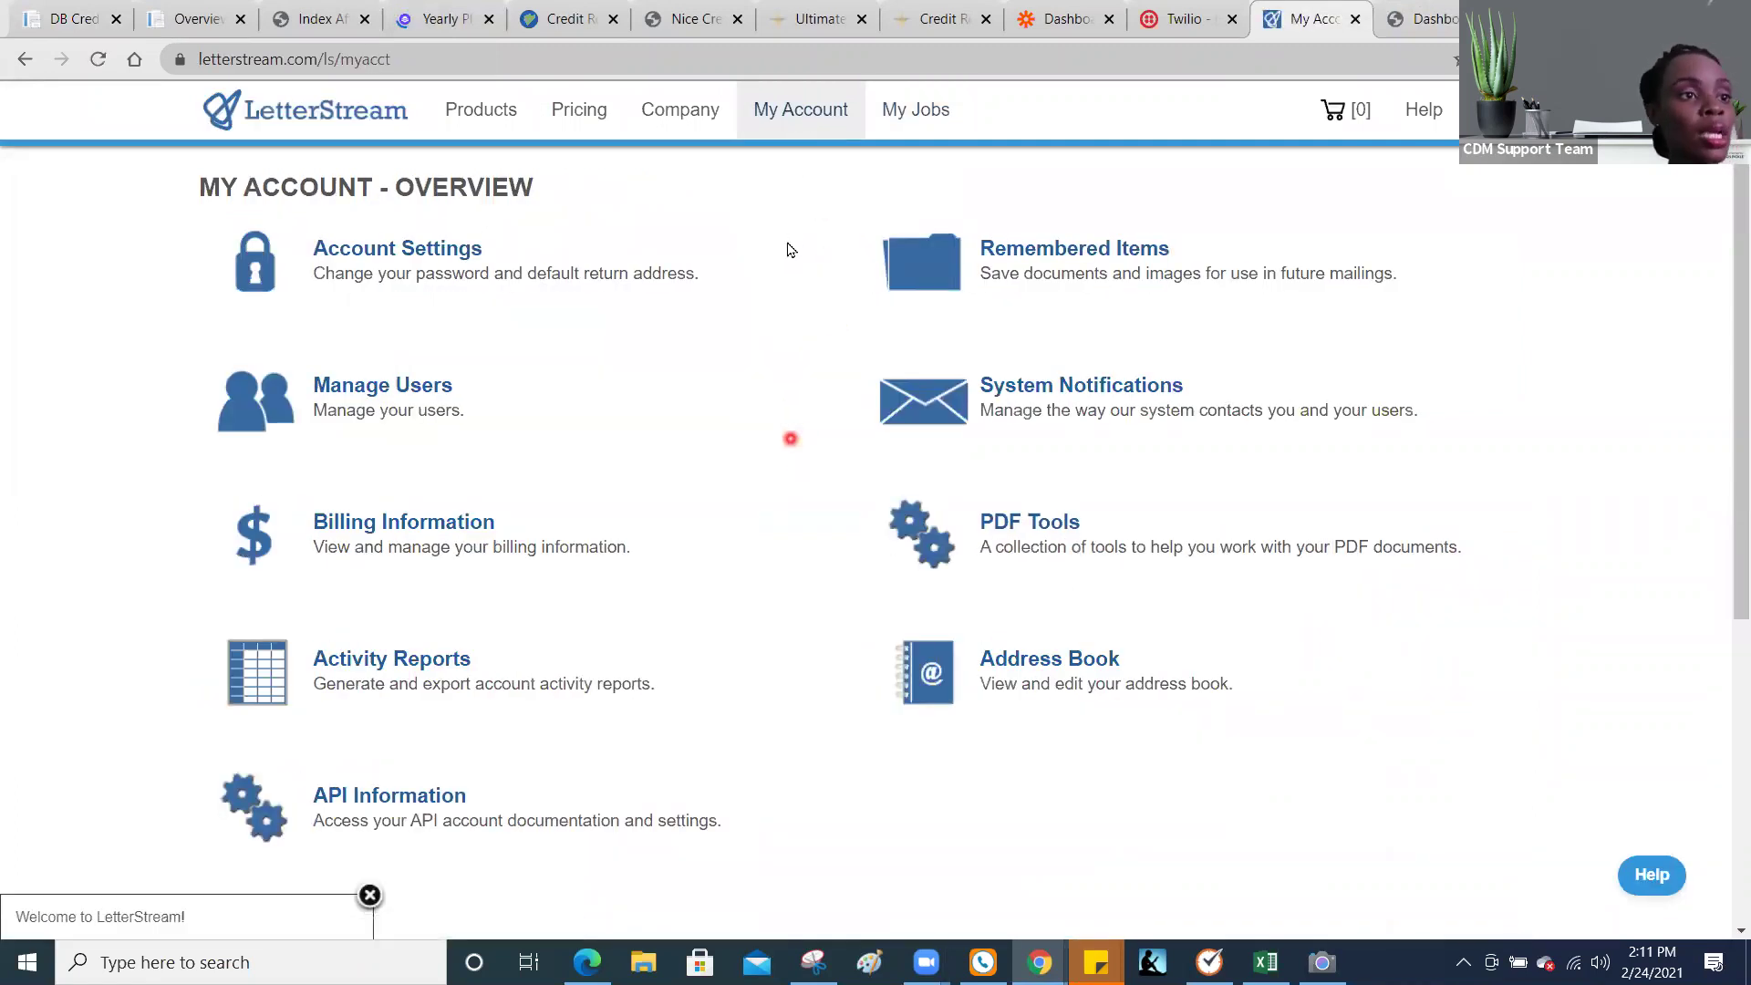
{"action": "left_click", "coordinate": [792, 125]}
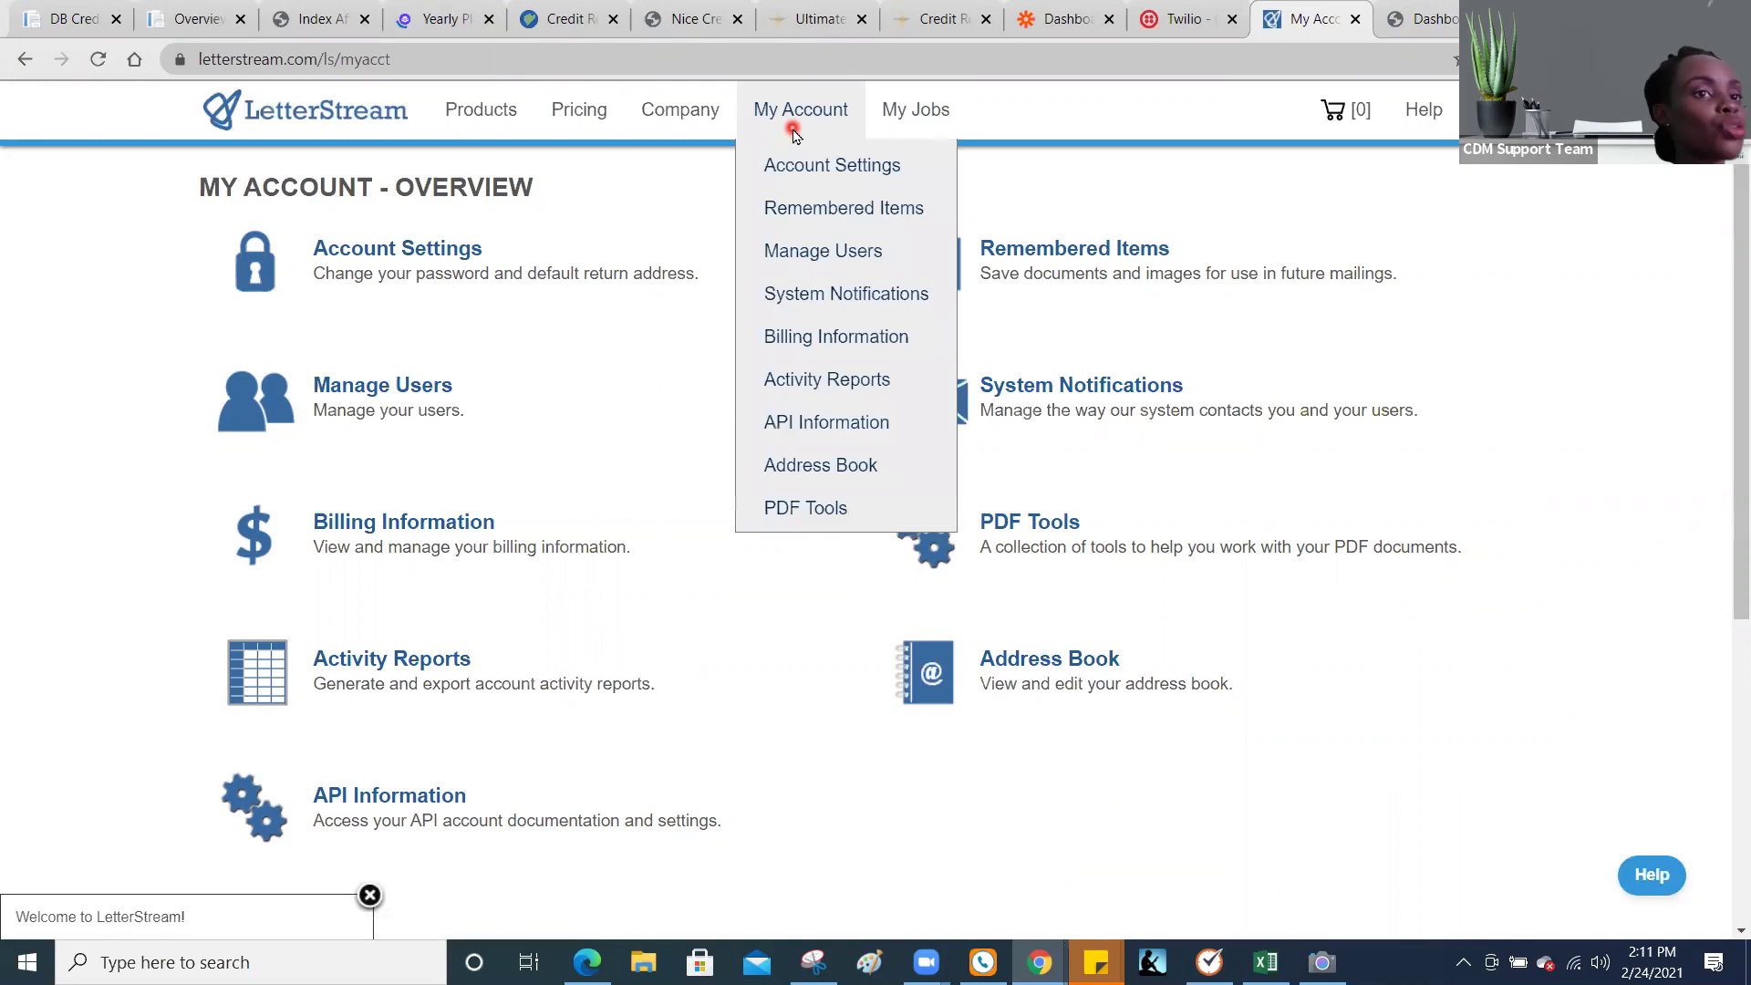
{"action": "left_click", "coordinate": [825, 427]}
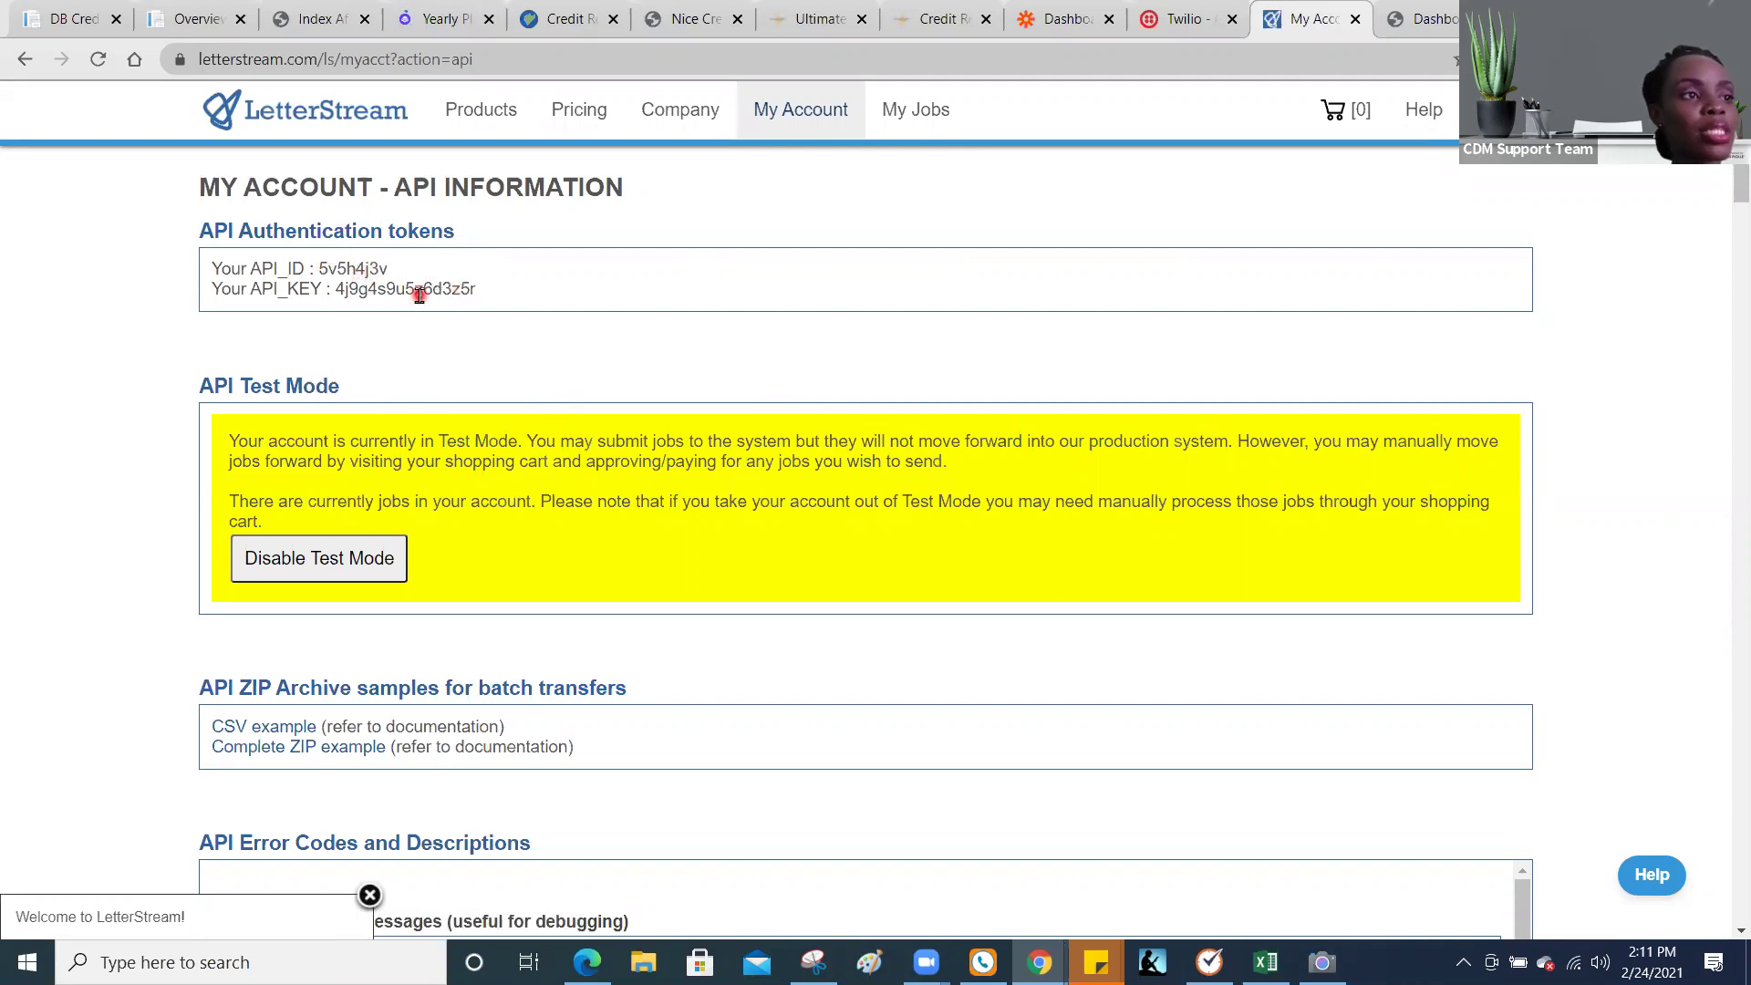
{"action": "left_click", "coordinate": [76, 34]}
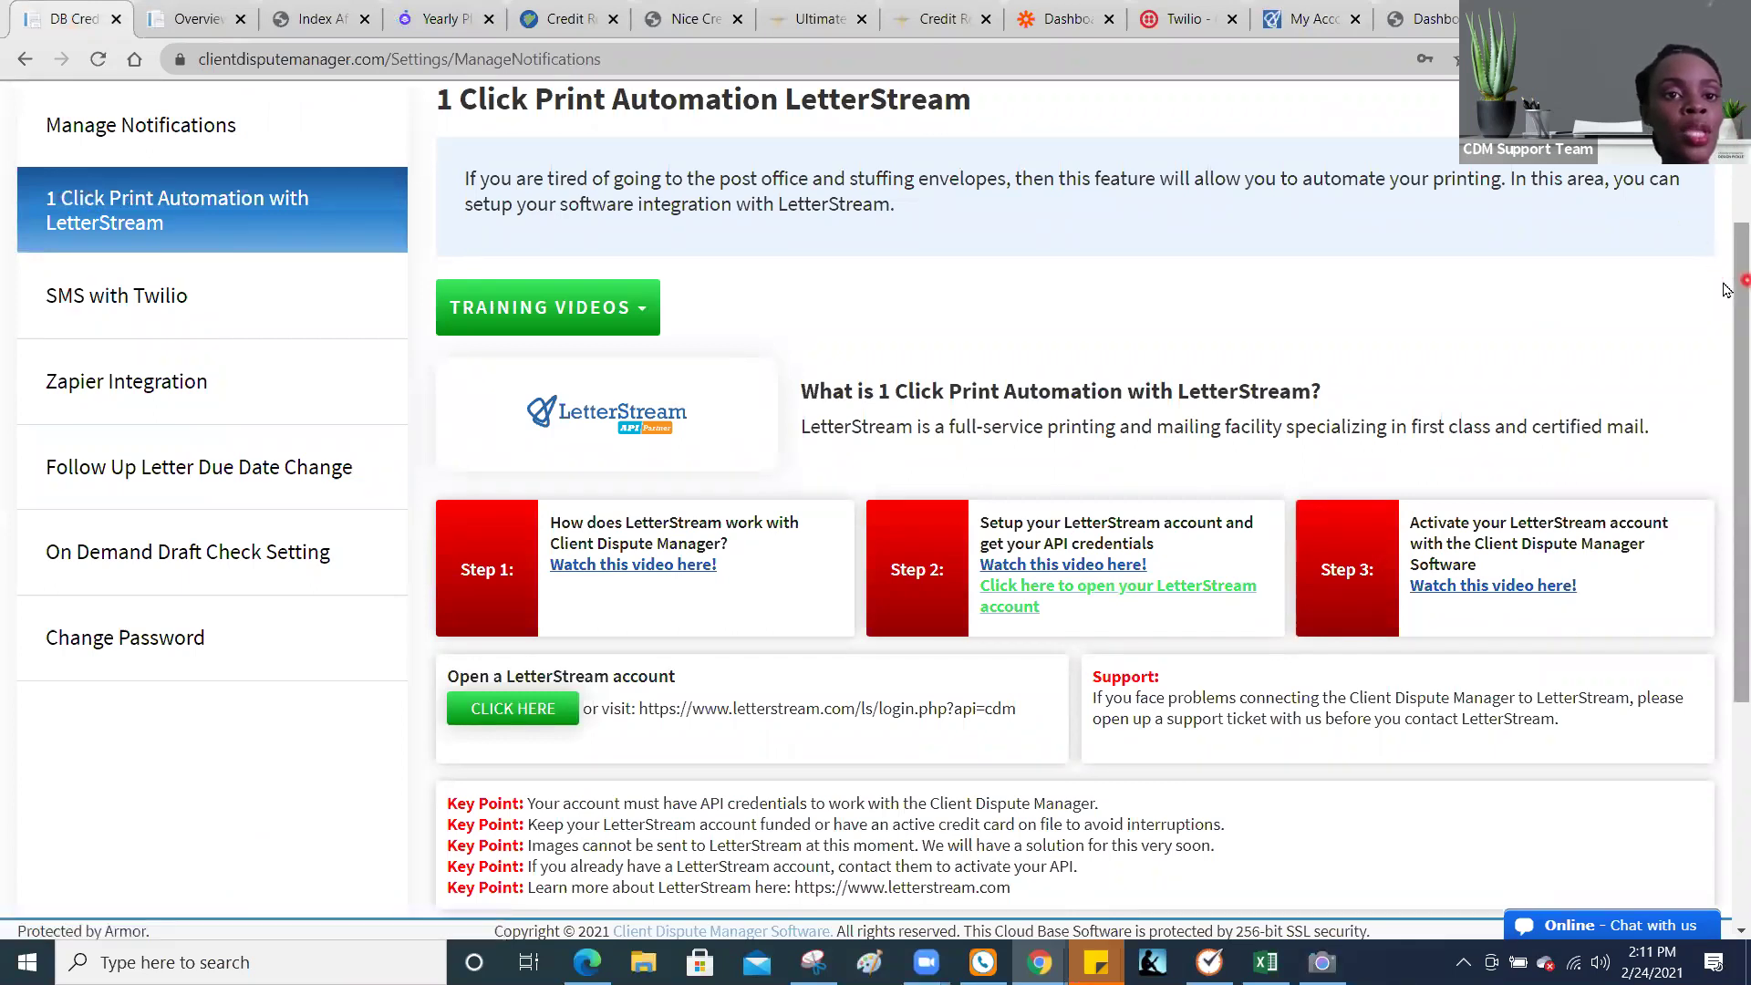
Step: Select the LetterStream API_ID and API_KEY fields, then return to the LetterStream API Information page
{"action": "left_click_drag", "start_coordinate": [1727, 297], "coordinate": [1727, 518]}
{"action": "left_click", "coordinate": [721, 628]}
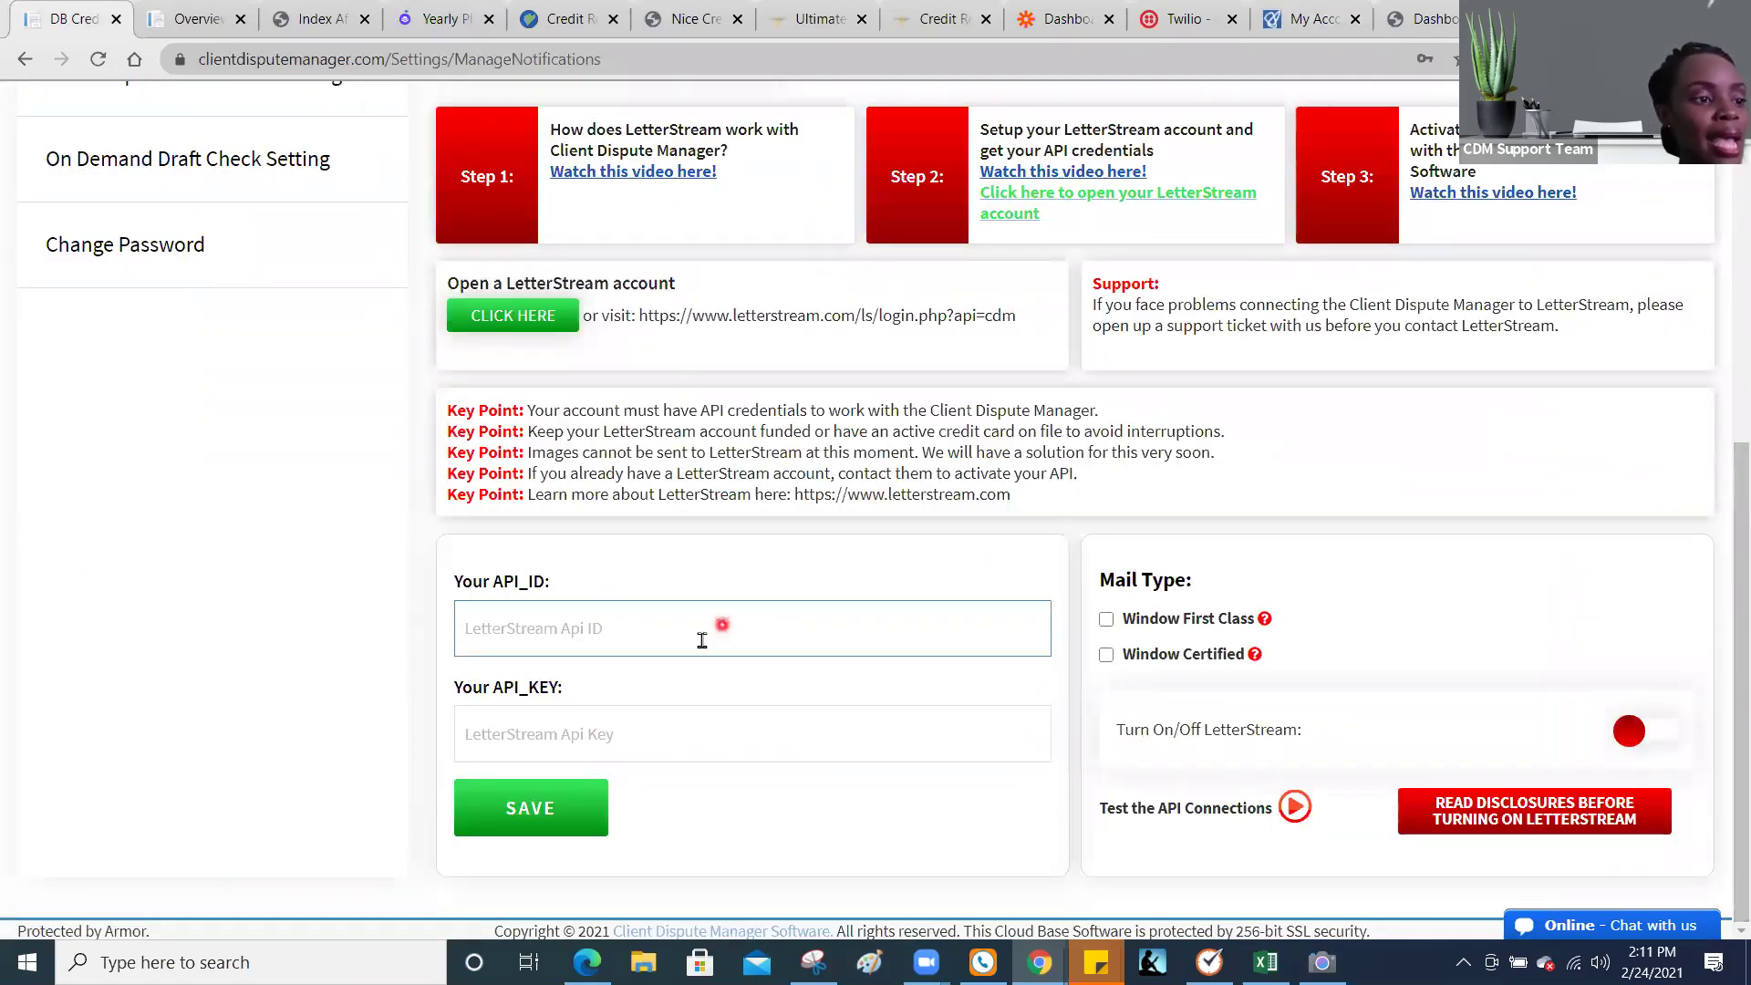
{"action": "left_click", "coordinate": [614, 739]}
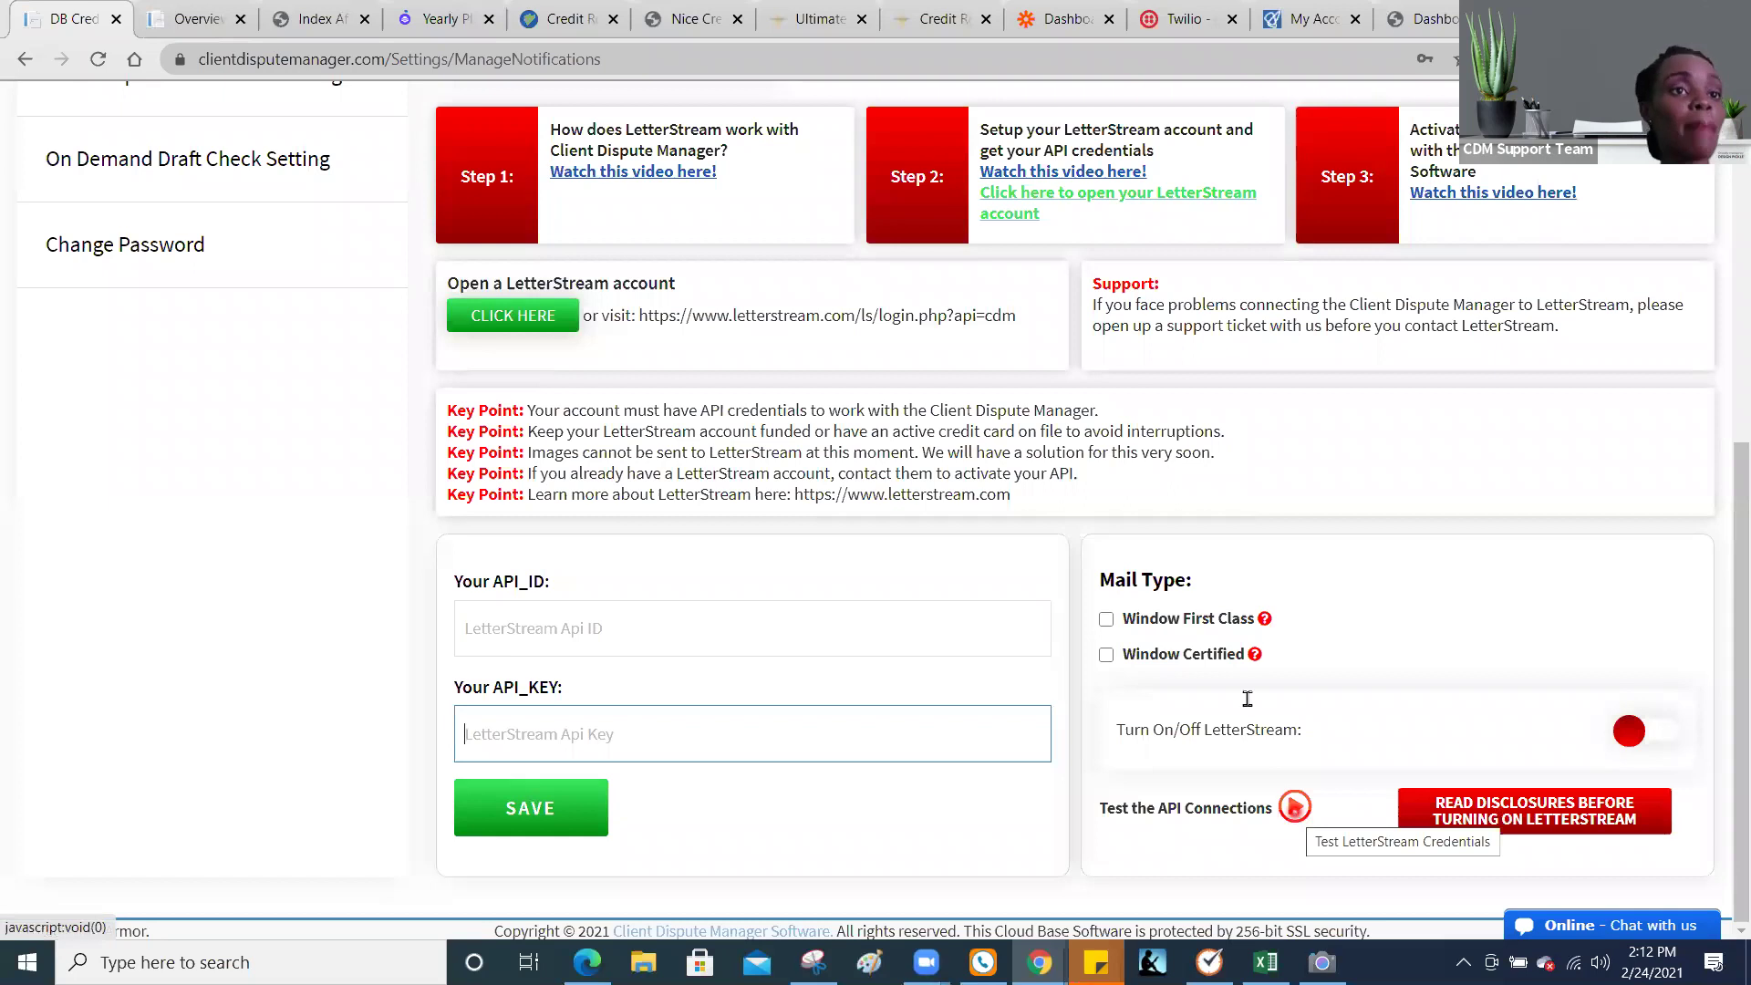
{"action": "left_click", "coordinate": [1308, 20]}
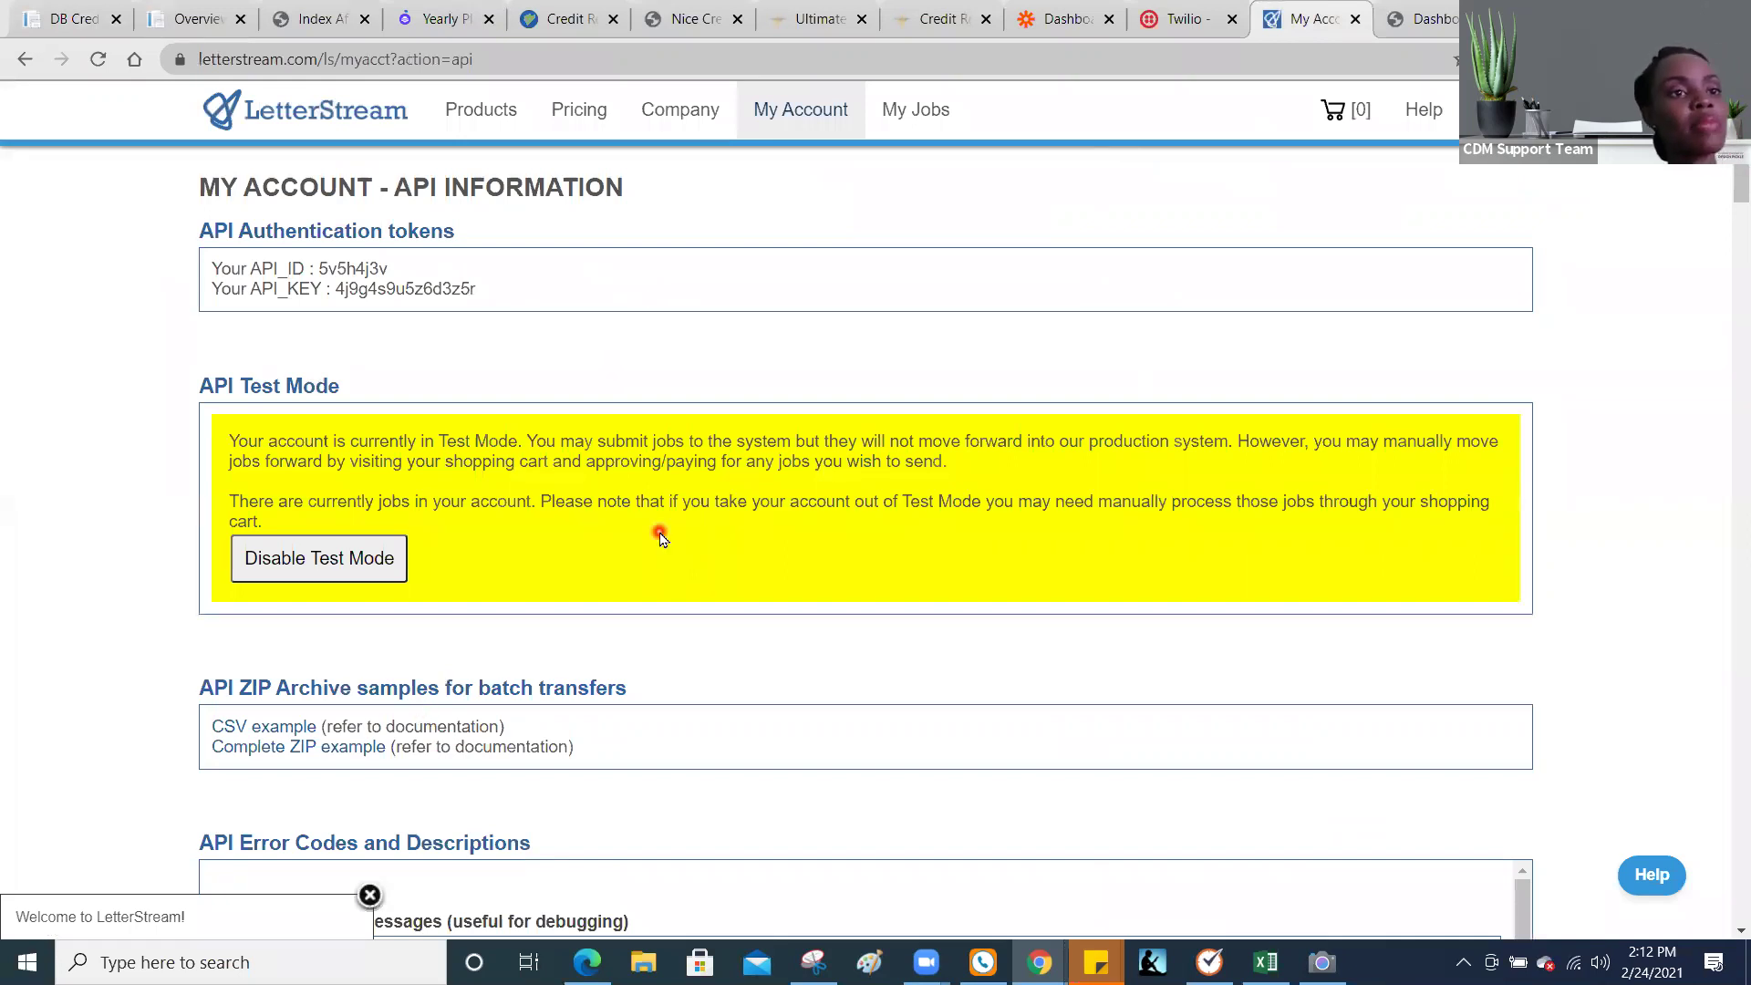
Step: Return to Client Dispute Manager's setup form offering Window First Class and Window Certified mail
{"action": "left_click", "coordinate": [55, 20]}
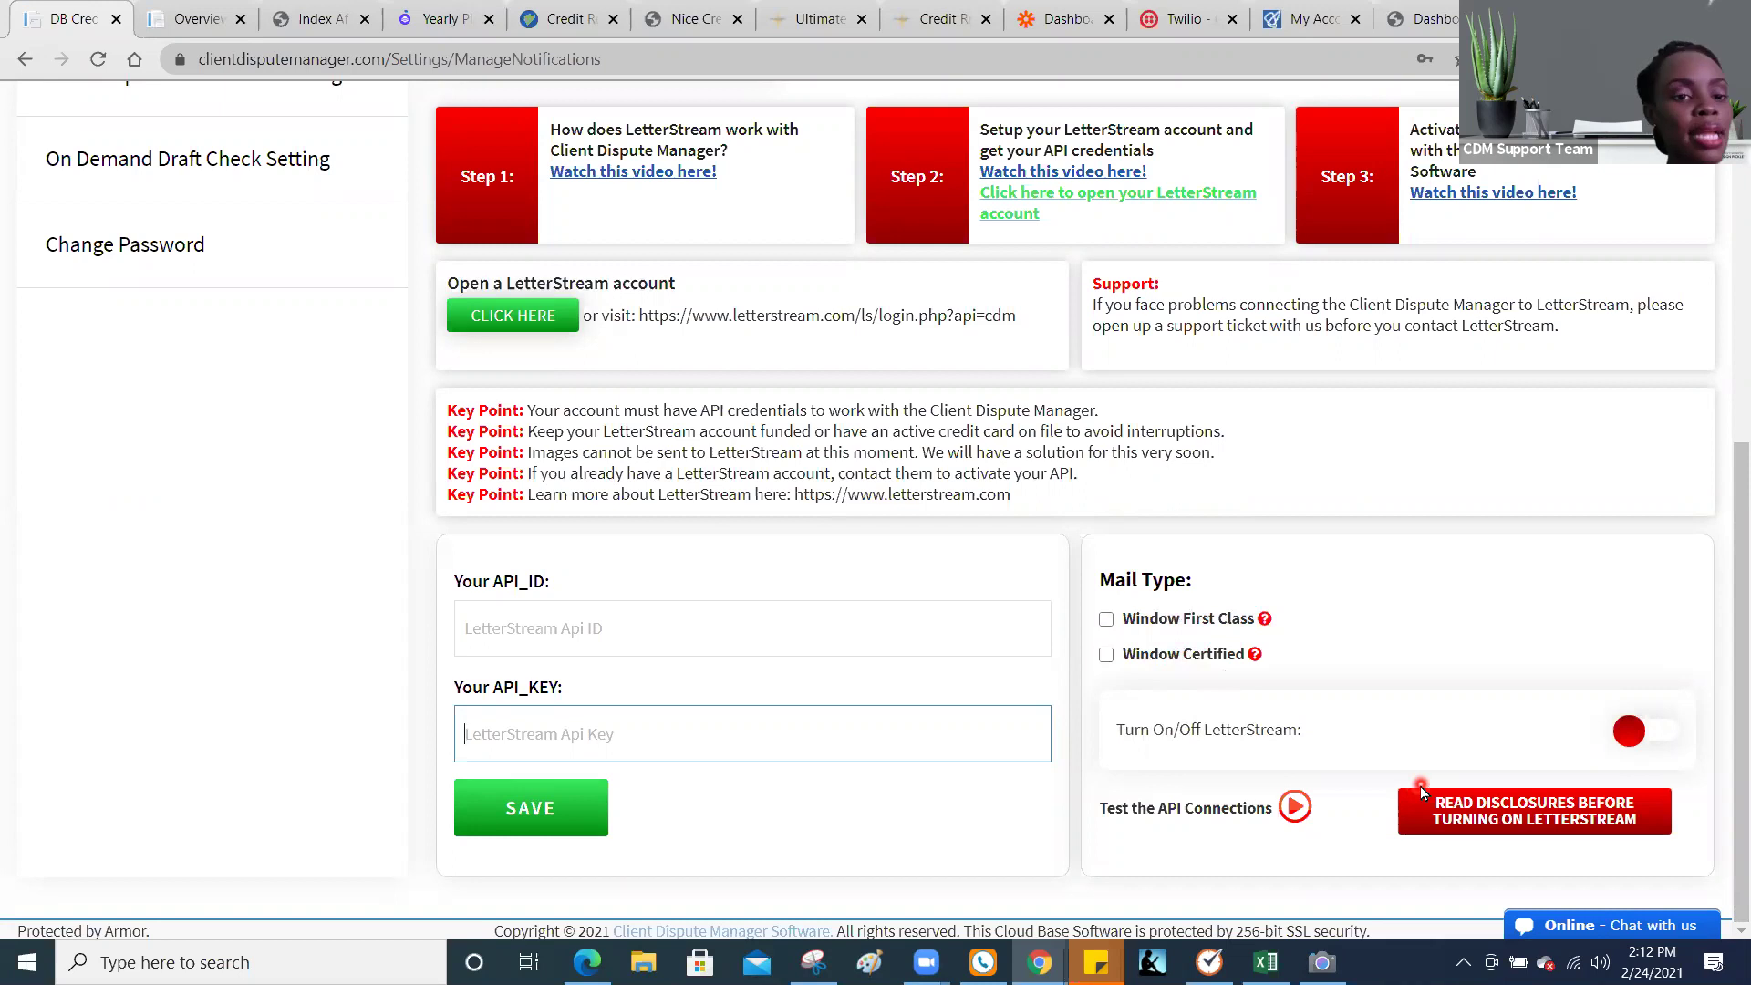
{"action": "scroll", "coordinate": [1727, 288], "scroll_direction": "up", "scroll_amount": 3}
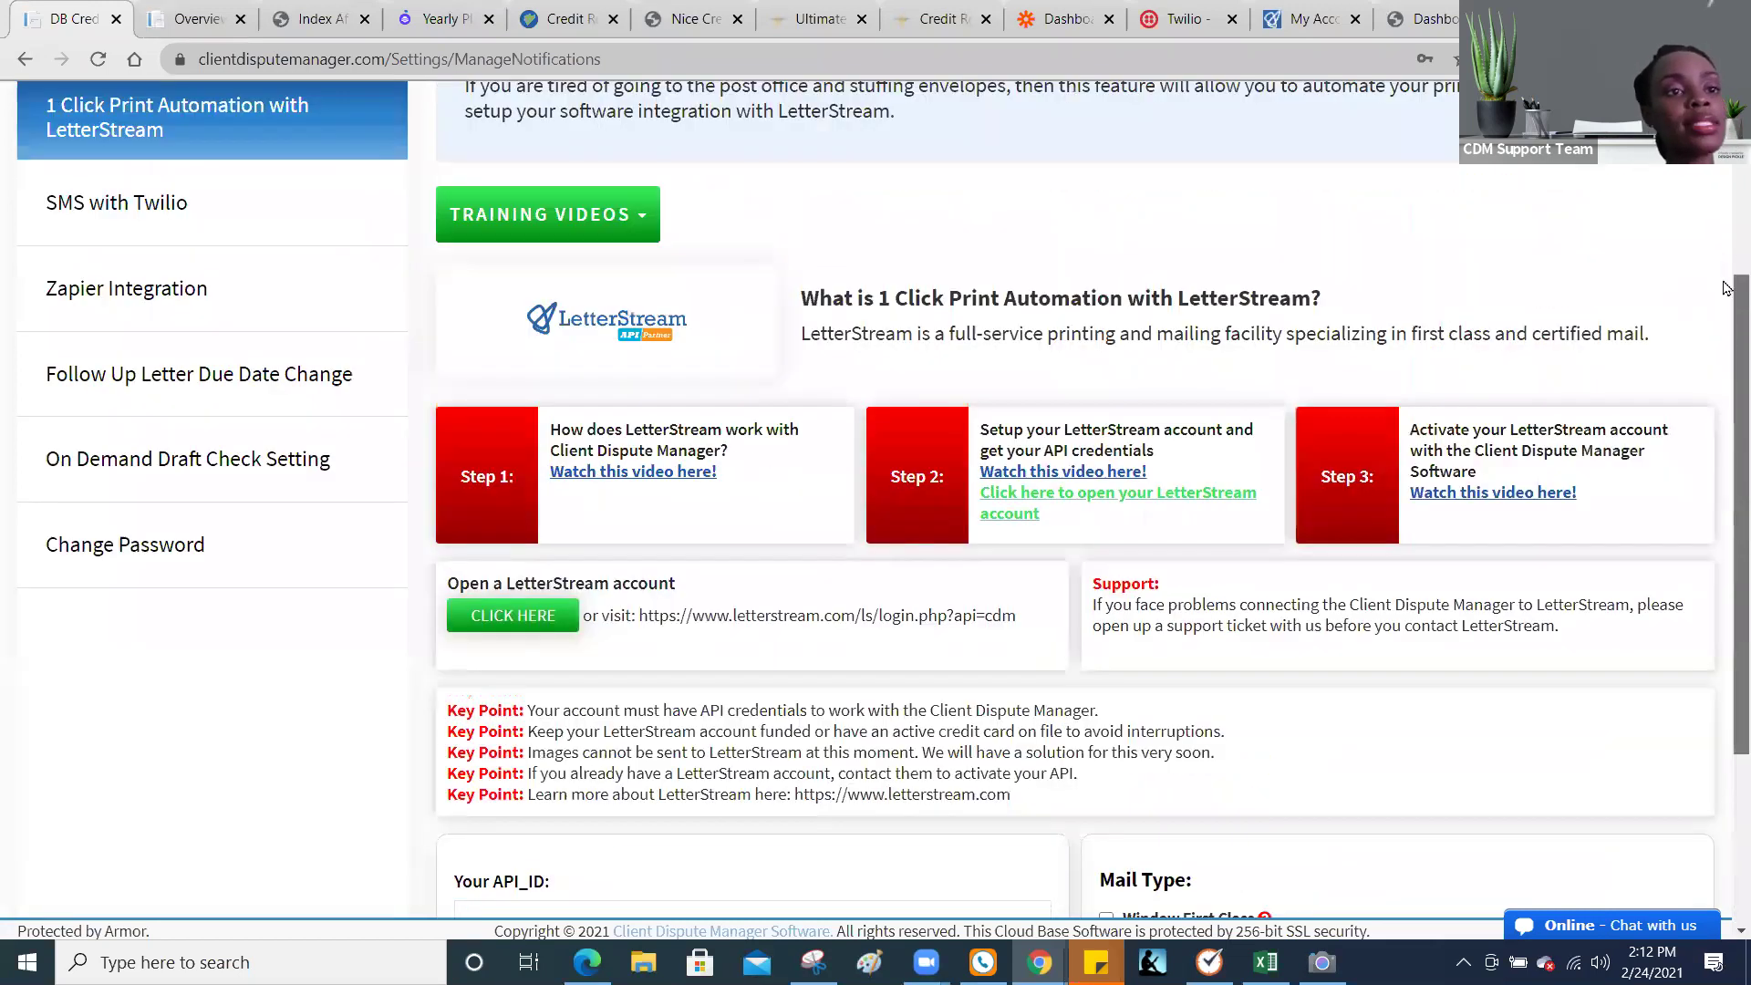
{"action": "scroll", "coordinate": [1727, 289], "scroll_direction": "up", "scroll_amount": 3}
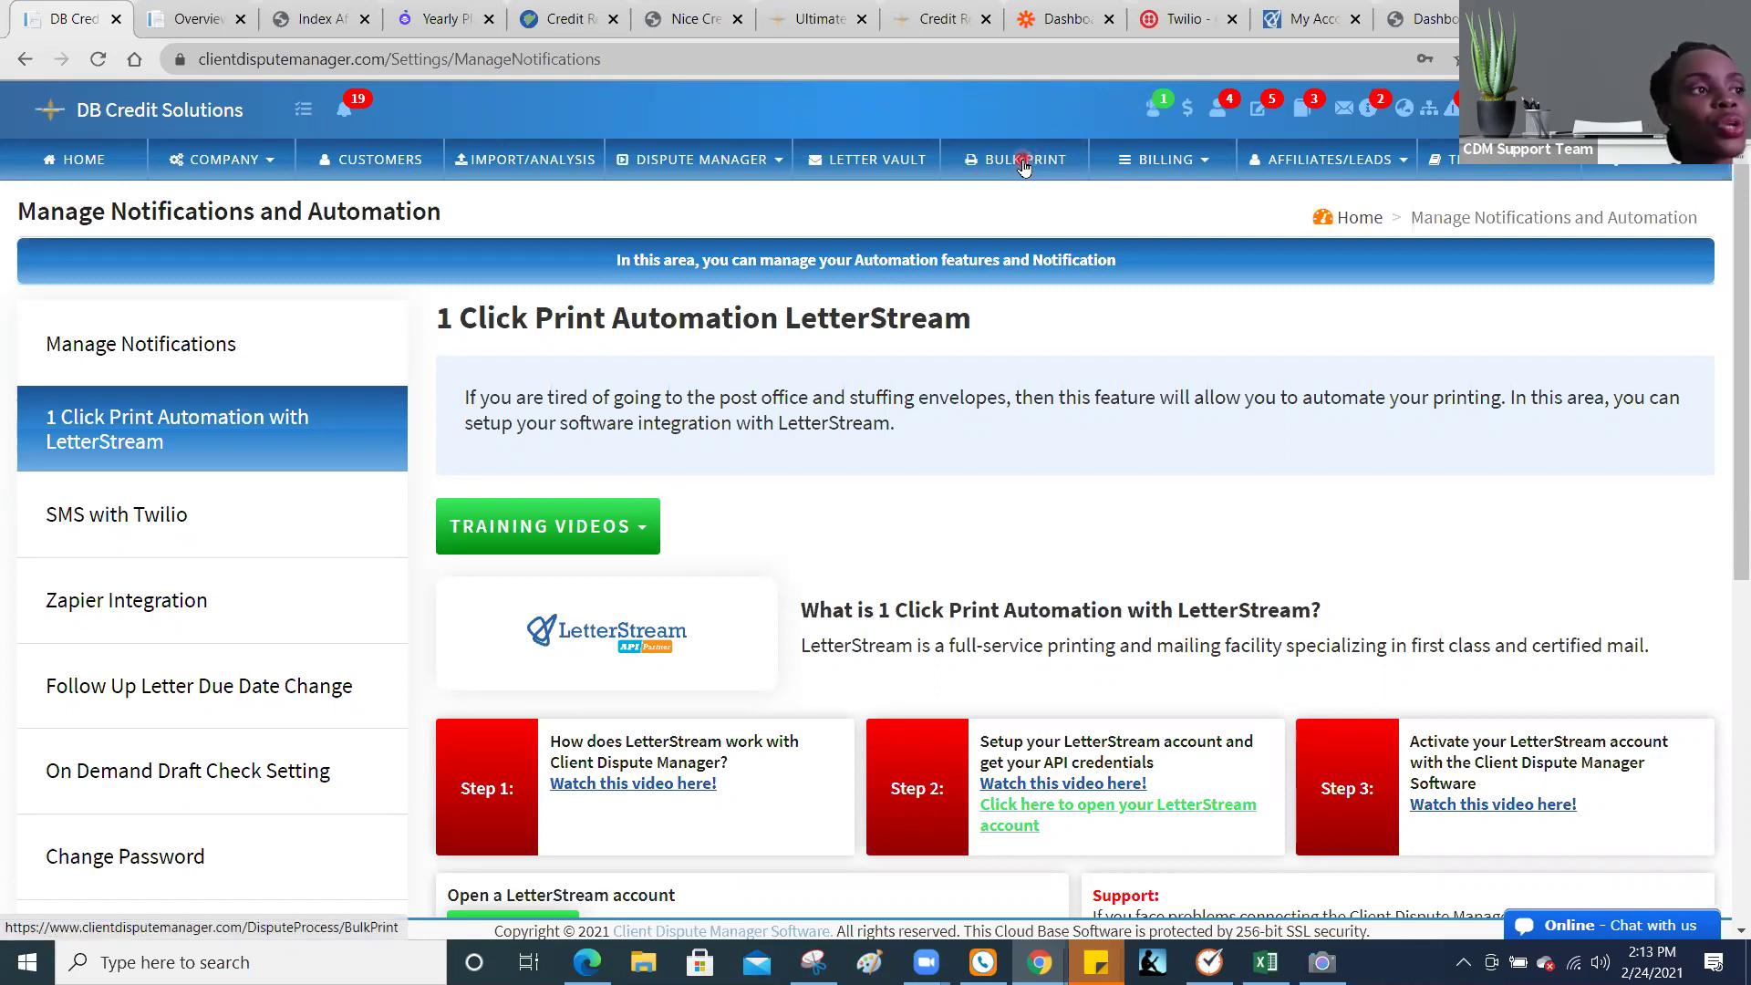
{"action": "left_click", "coordinate": [1143, 108]}
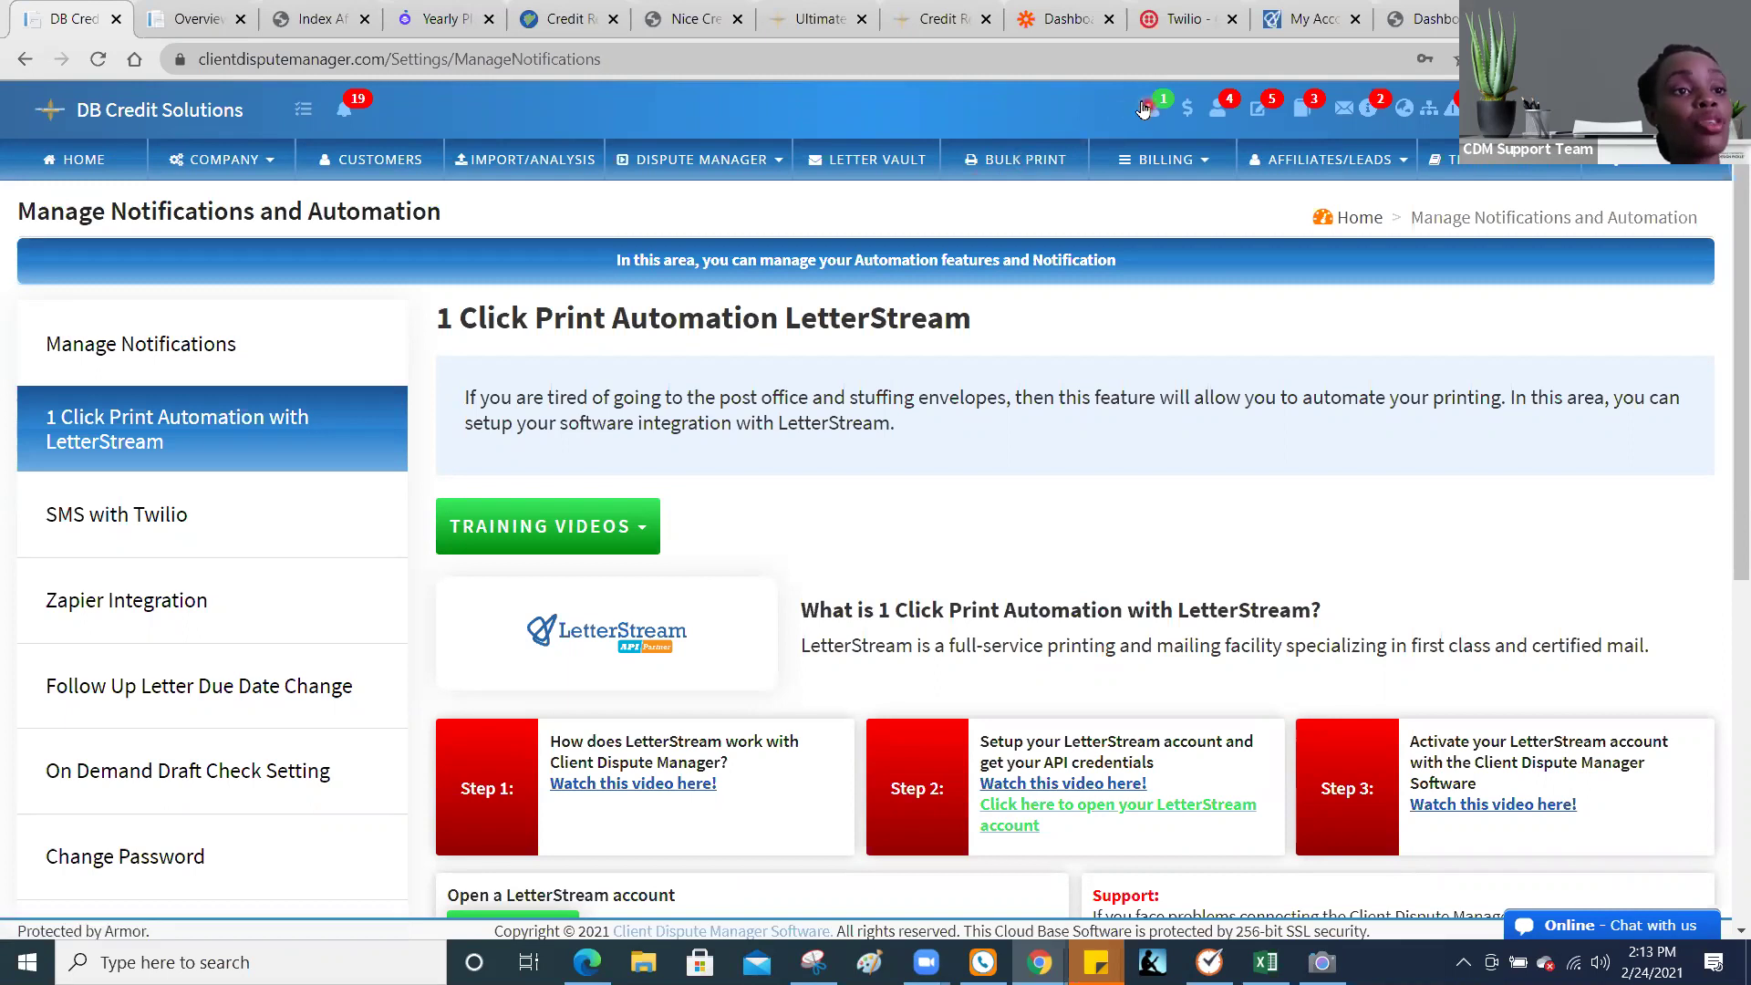
Step: Show the Bulk Print letter list and its training videos, then go back to LetterStream's API page
{"action": "left_click", "coordinate": [1032, 163]}
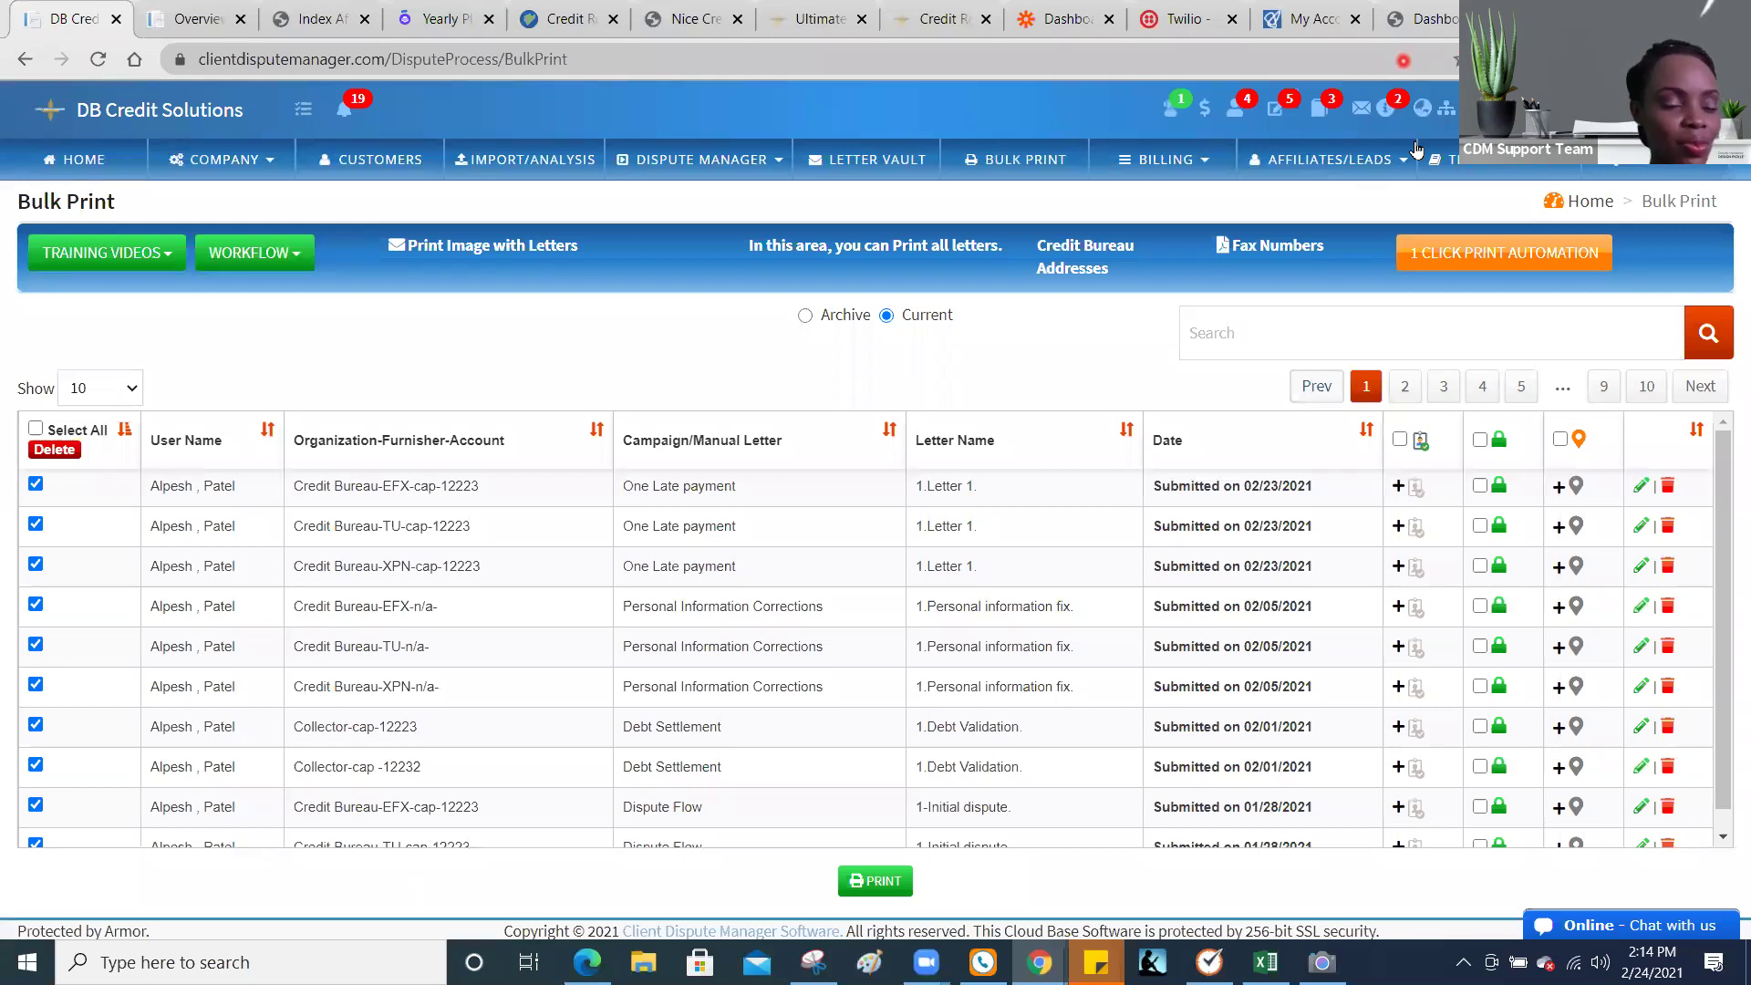
{"action": "left_click", "coordinate": [885, 529]}
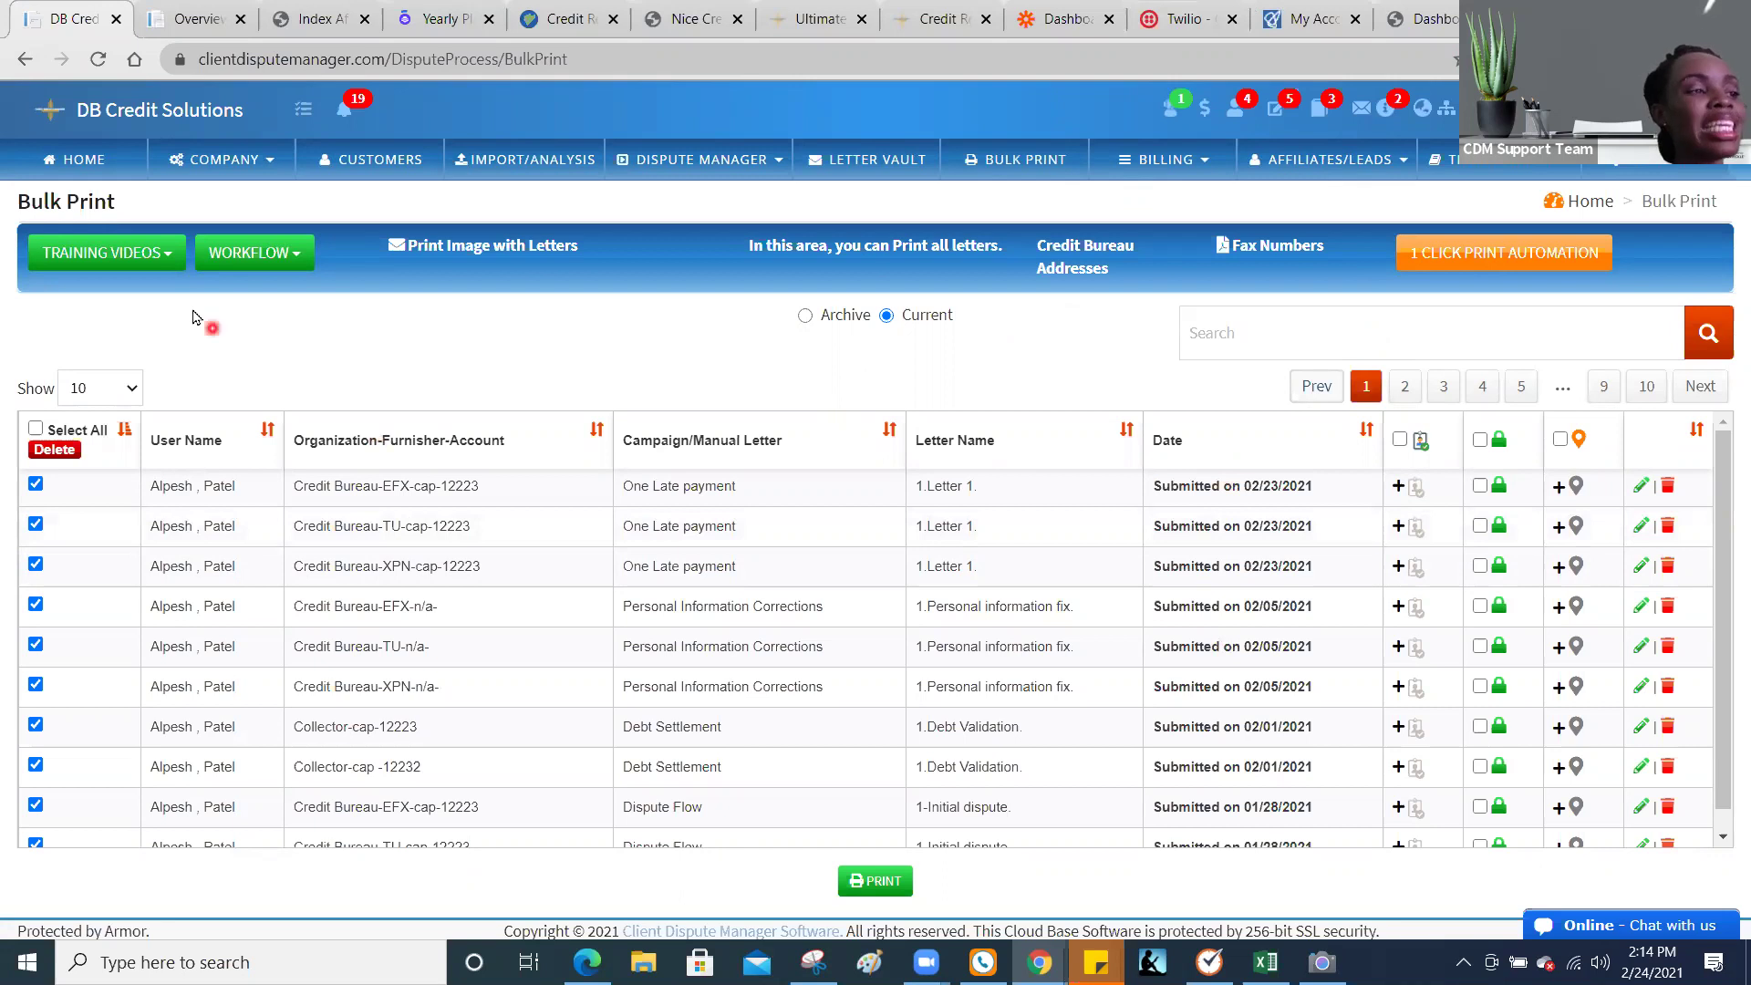
{"action": "left_click", "coordinate": [167, 264]}
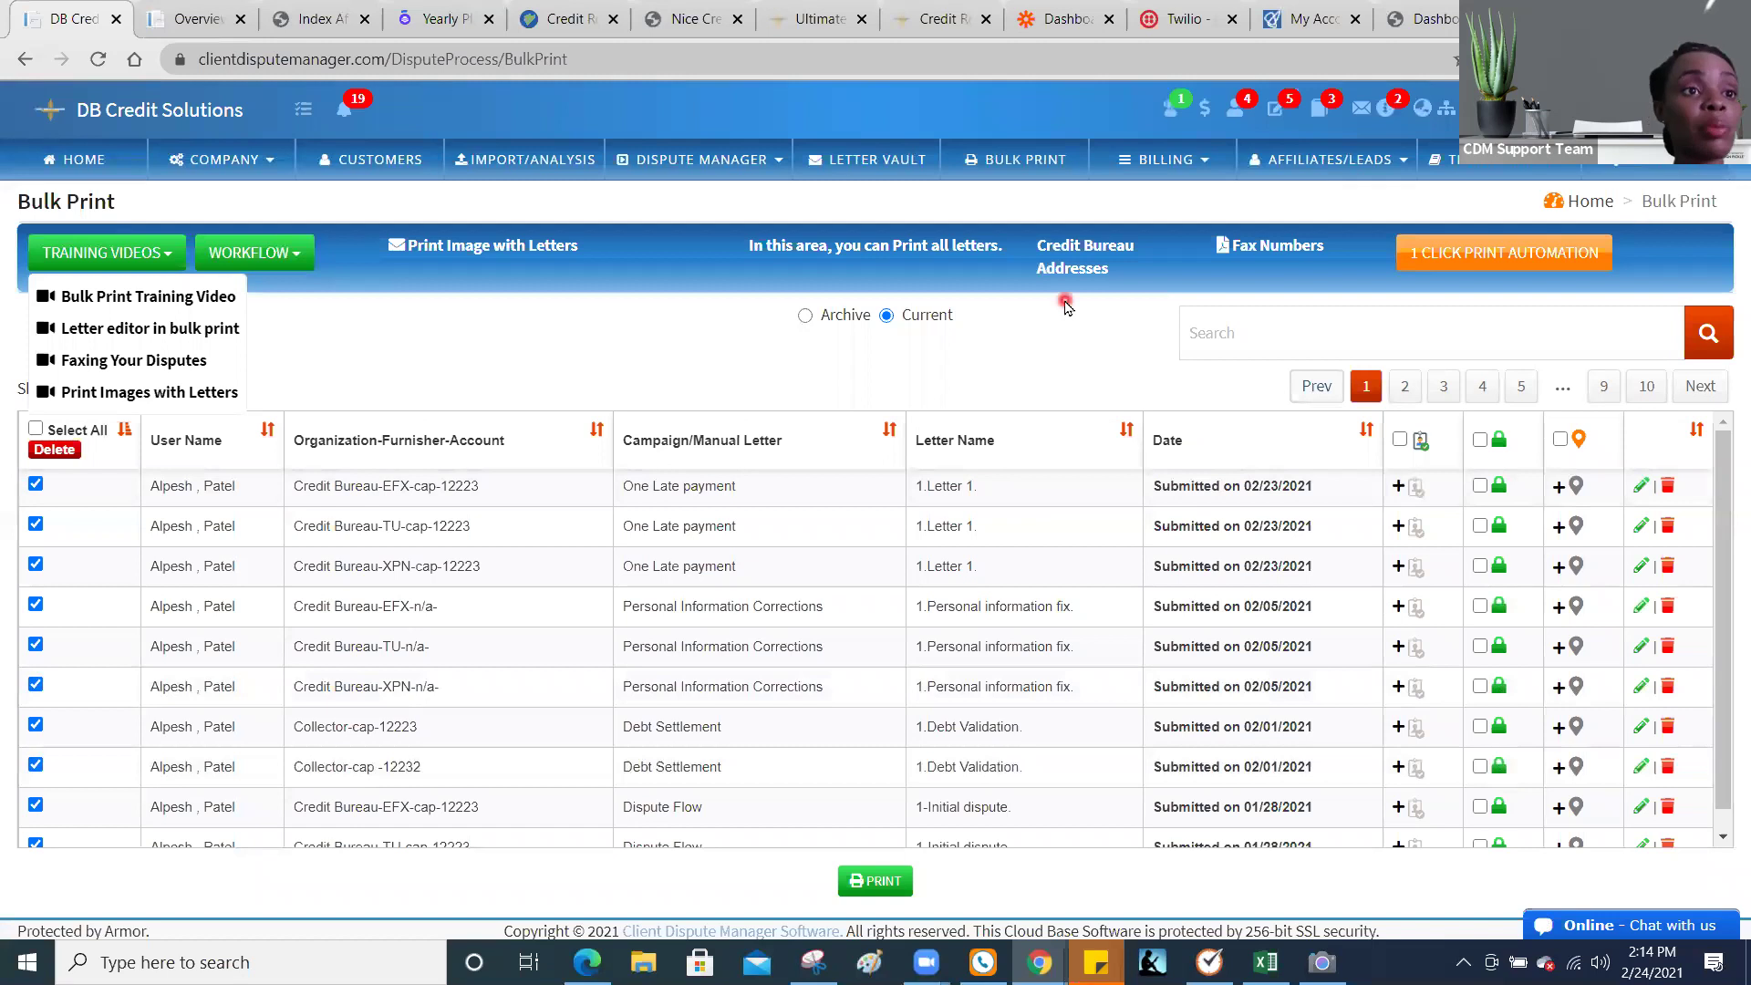
{"action": "left_click", "coordinate": [1324, 30]}
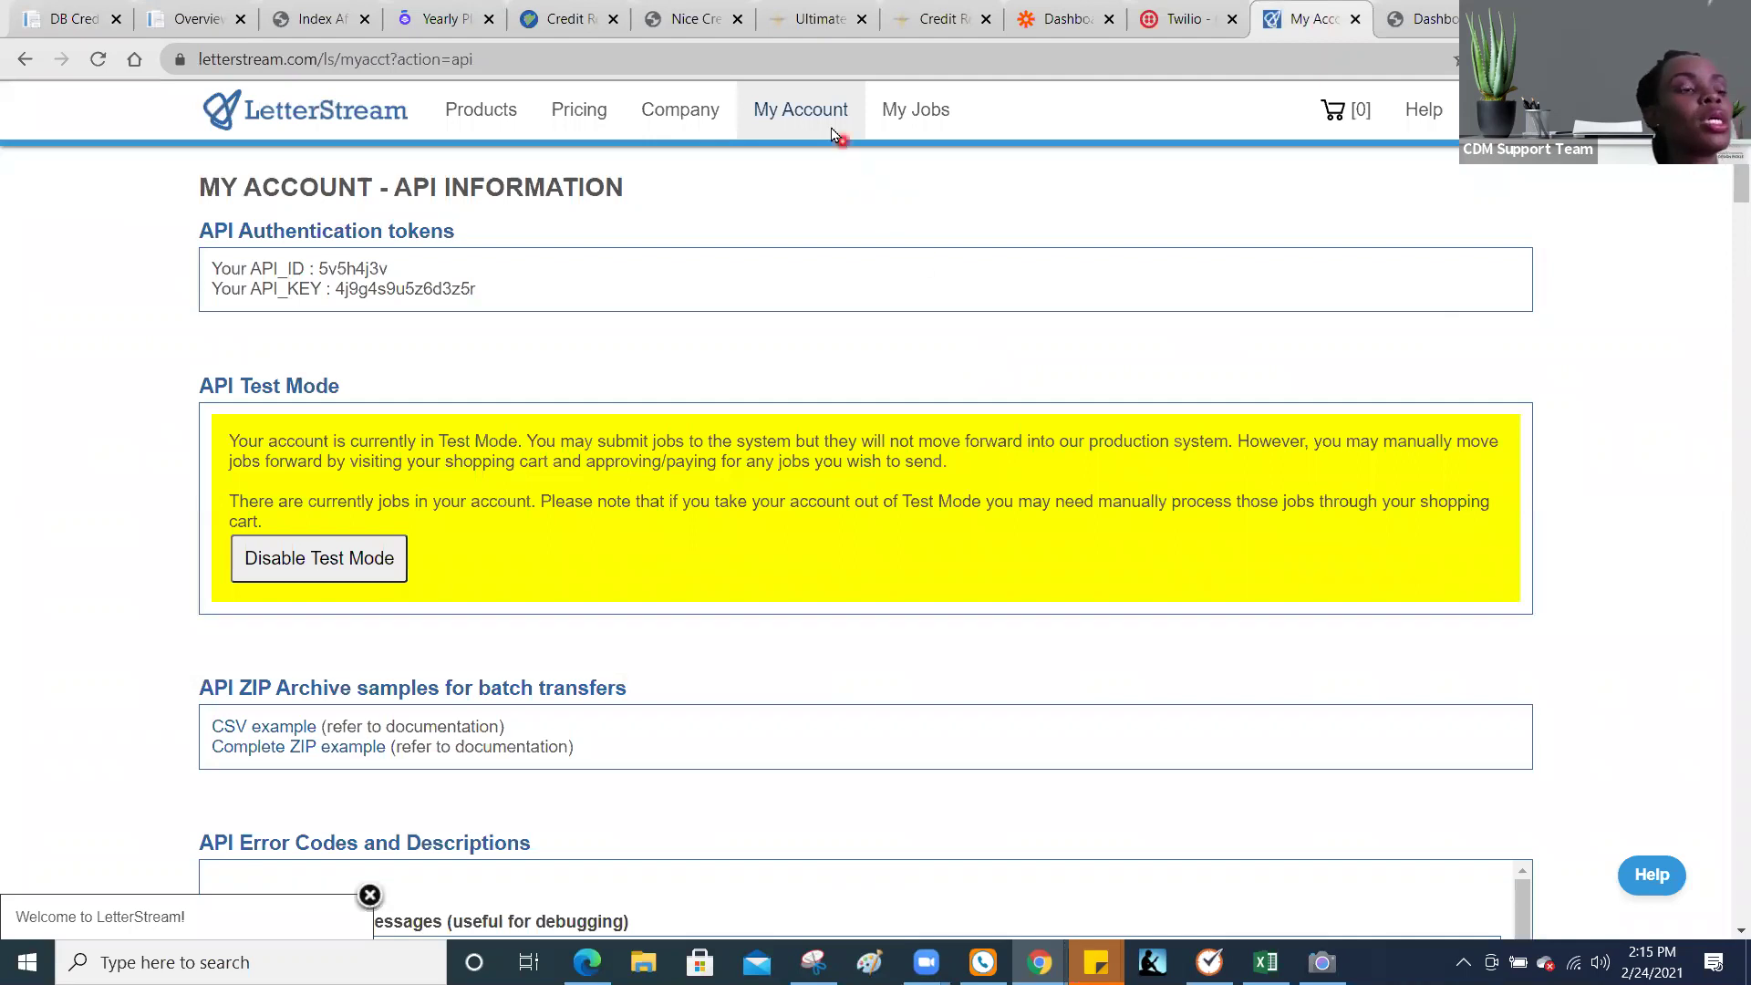
Step: Open LetterStream's Billing Information page from the My Account menu
{"action": "mouse_move", "coordinate": [830, 126]}
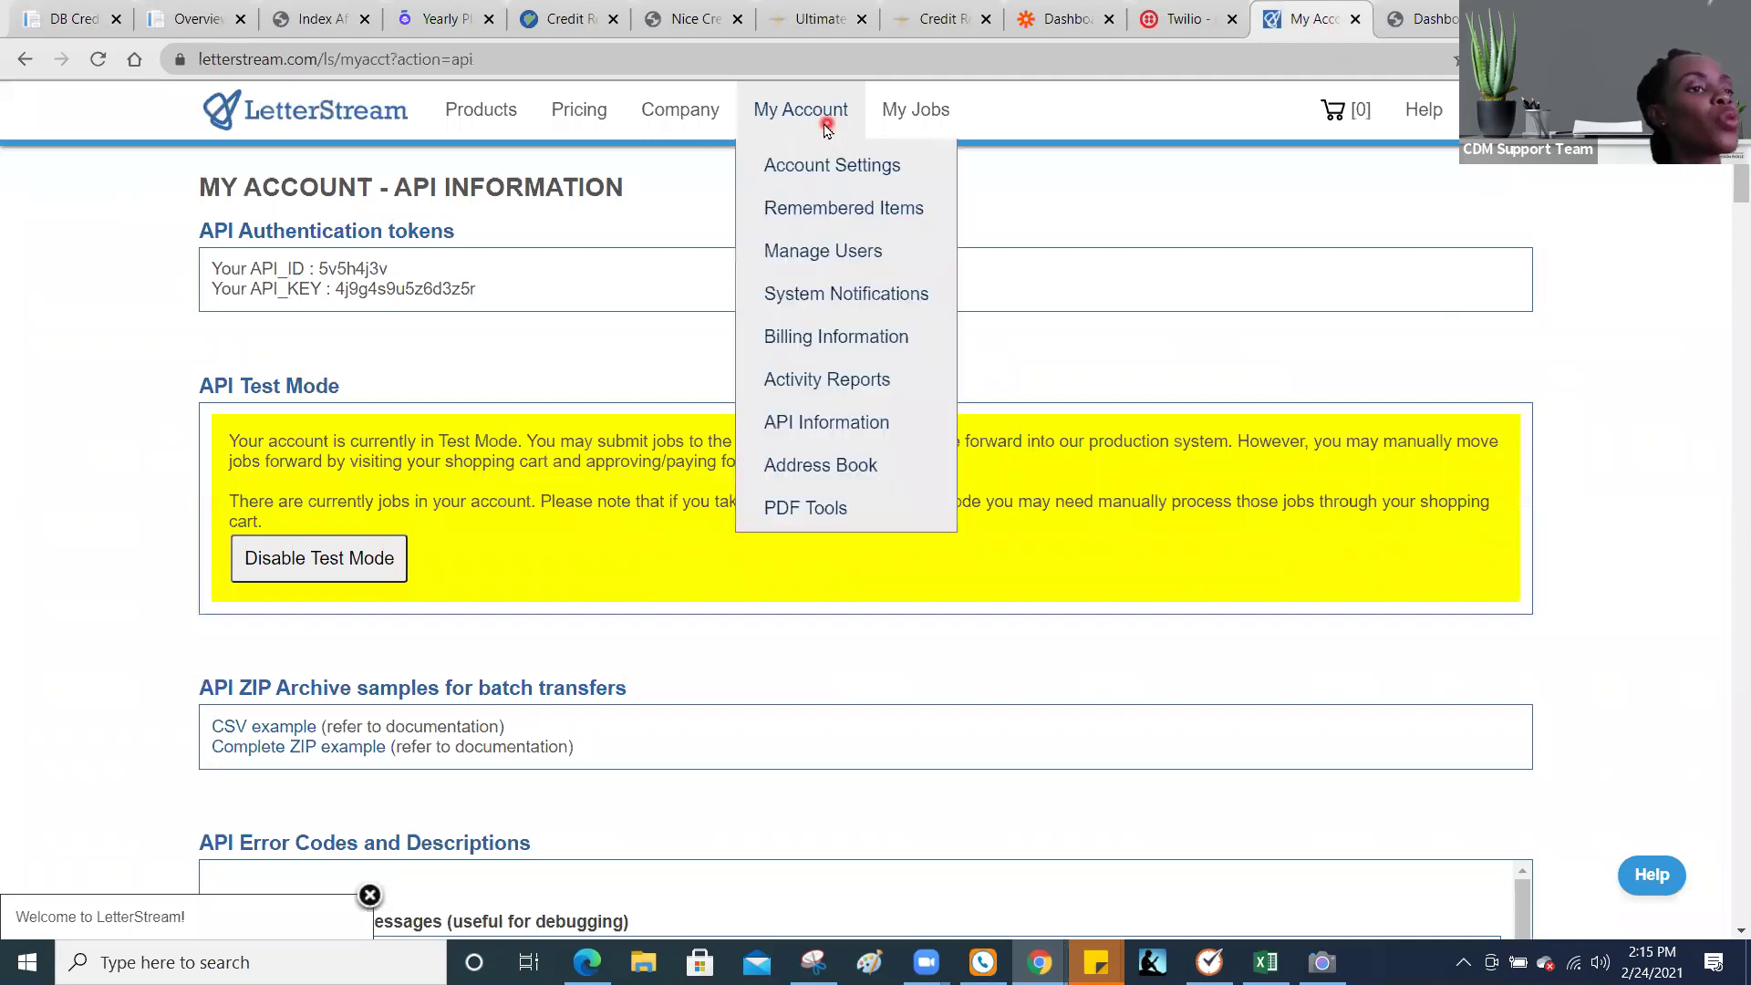
{"action": "left_click", "coordinate": [833, 336]}
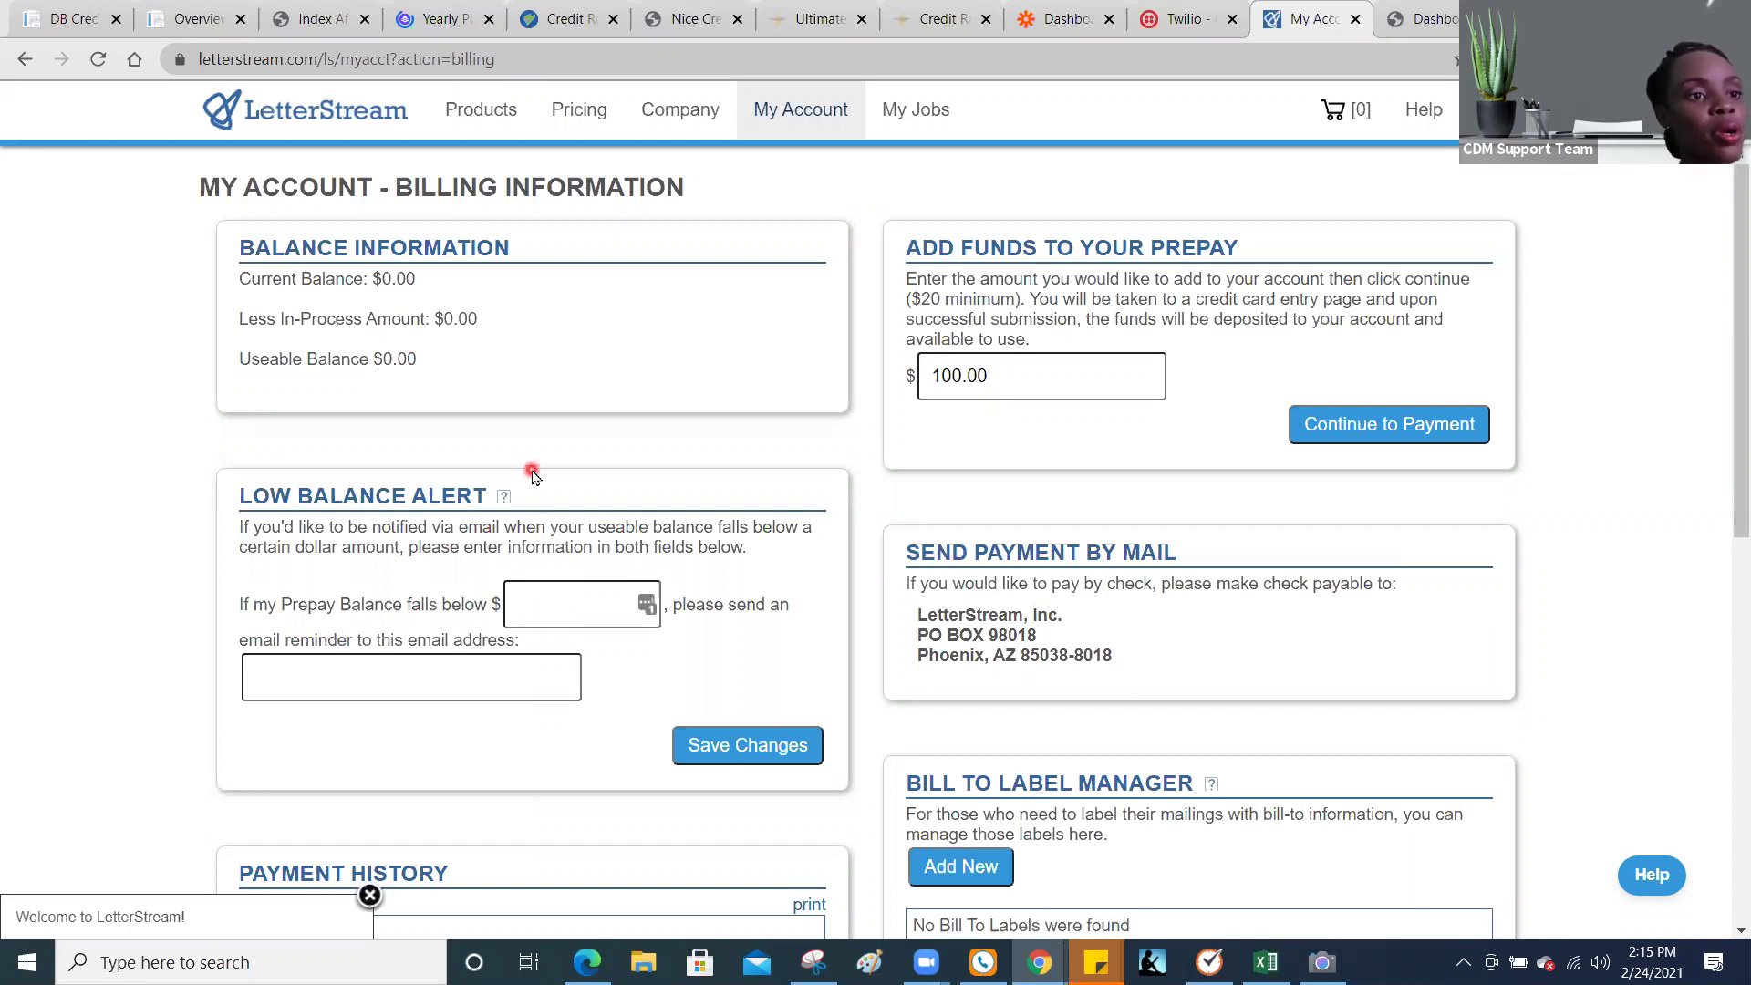
{"action": "left_click", "coordinate": [43, 20]}
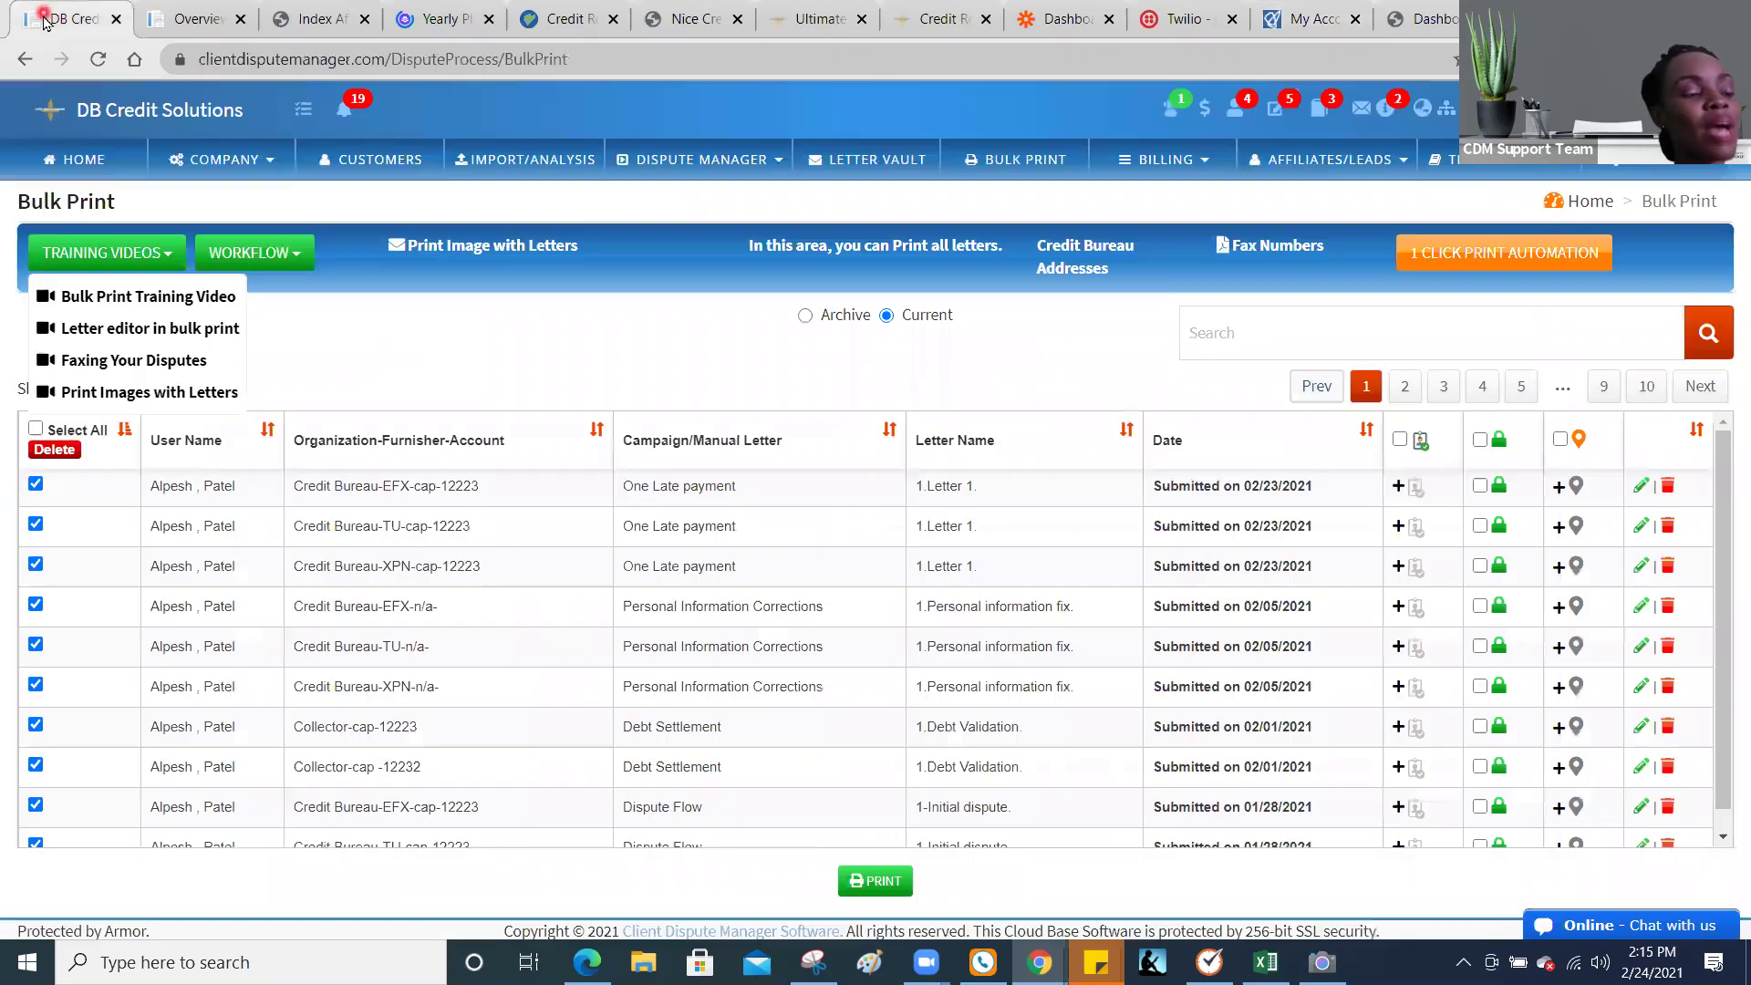
{"action": "left_click", "coordinate": [205, 167]}
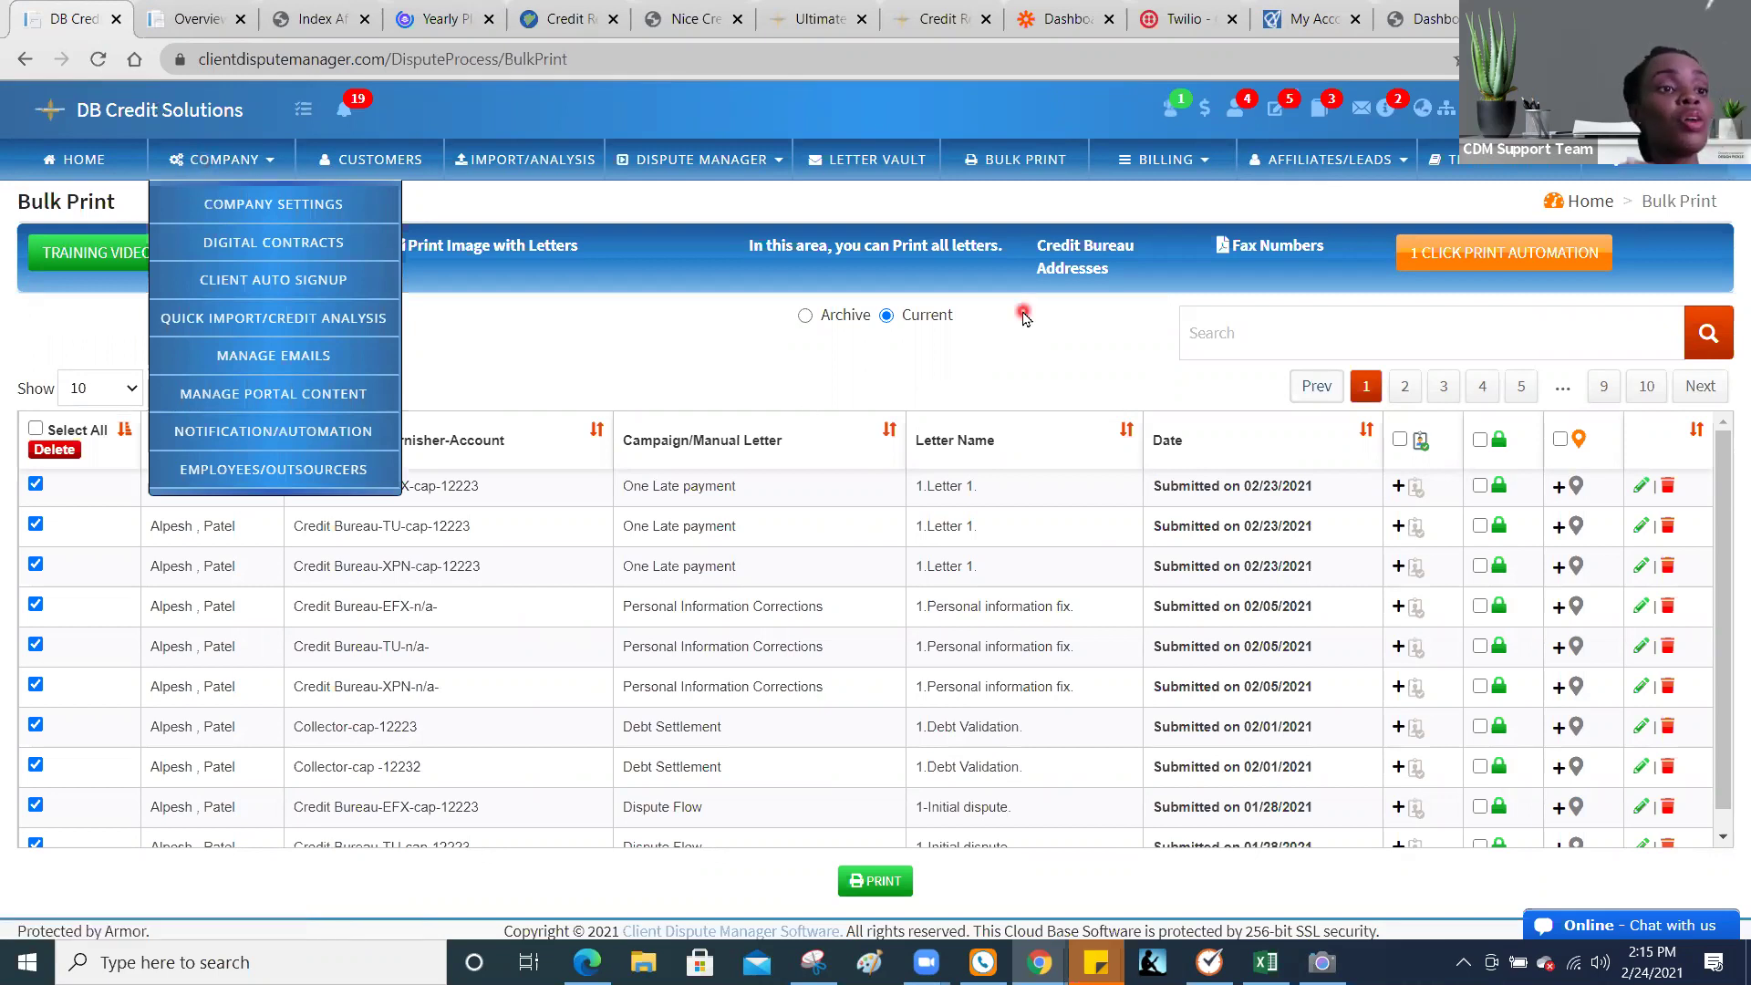
{"action": "left_click", "coordinate": [1332, 13]}
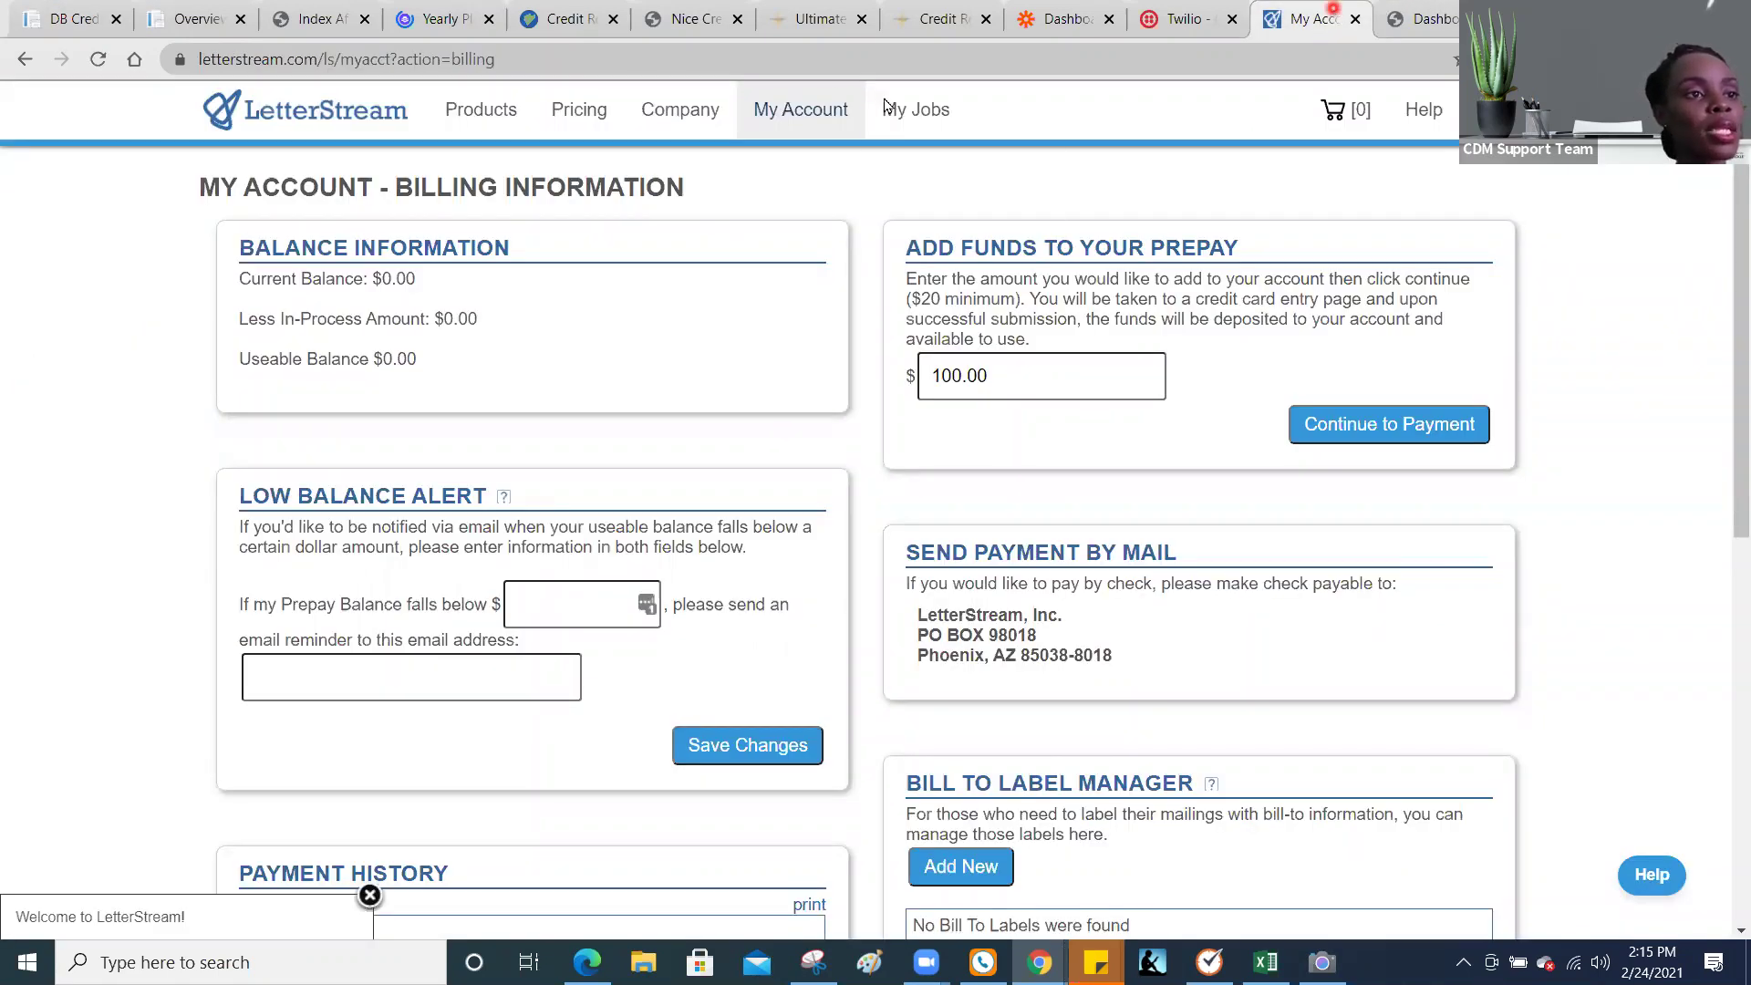
Step: Open the My Jobs list and show recipients of the 02/10/2021 WindowFirstClass job
{"action": "mouse_move", "coordinate": [890, 110]}
{"action": "left_click", "coordinate": [930, 174]}
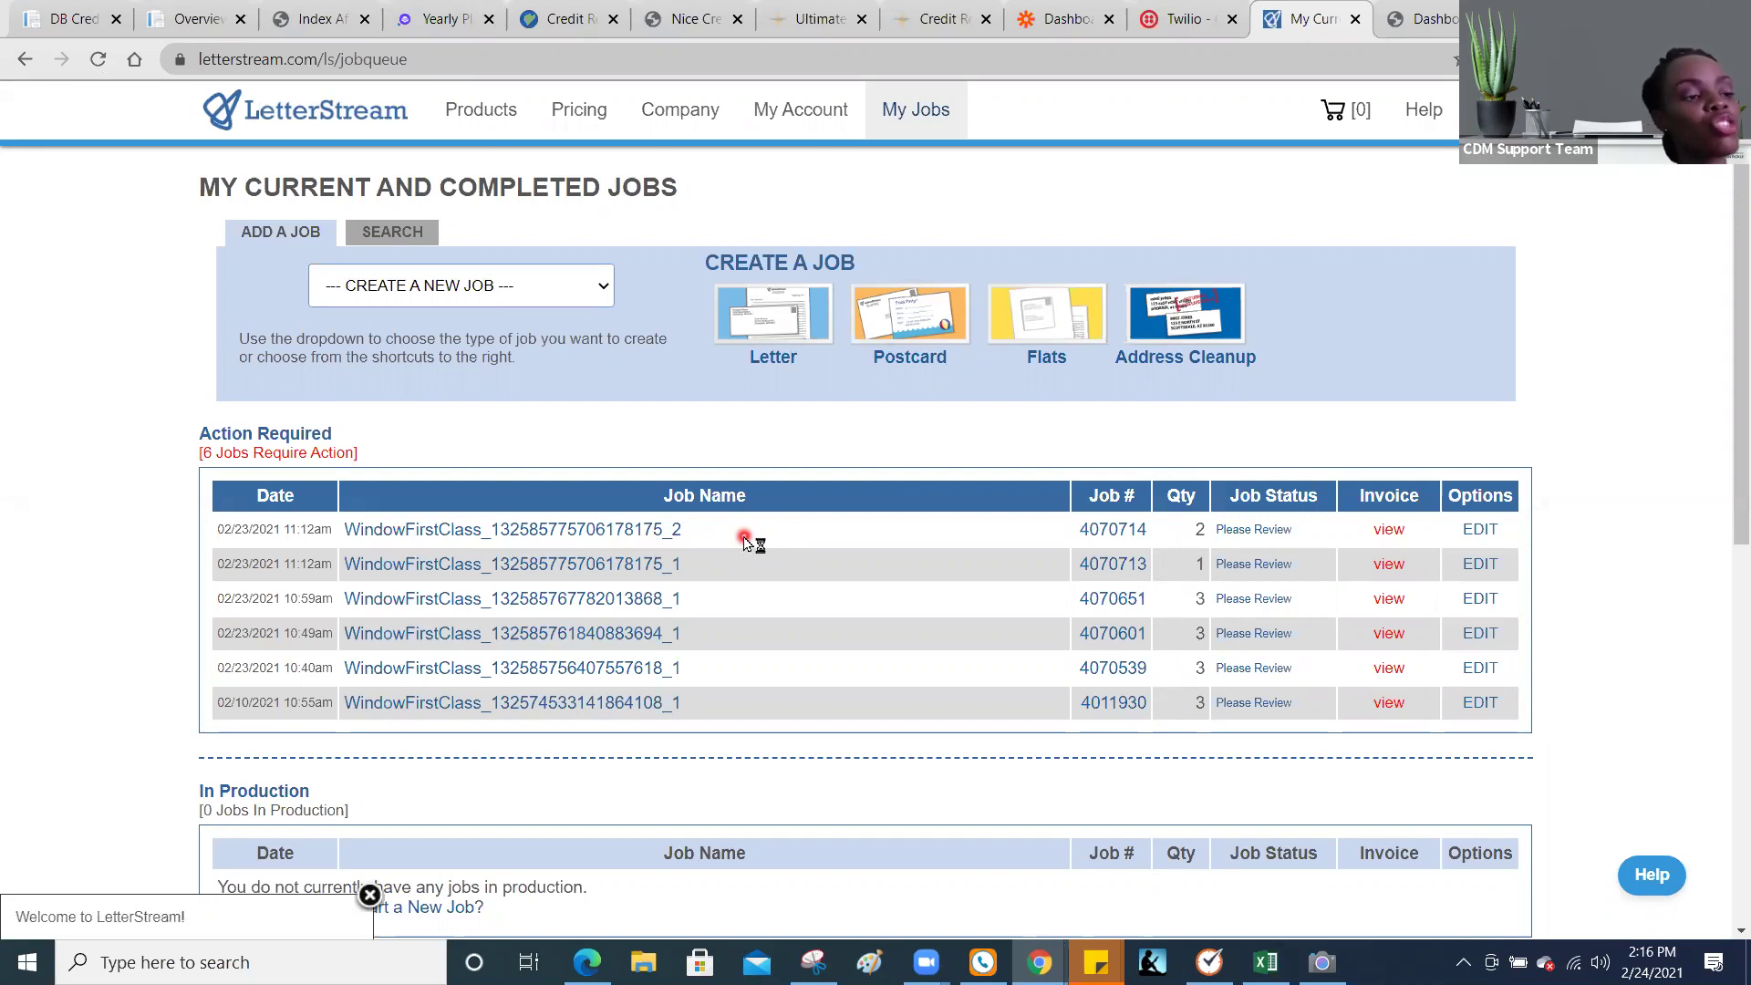
{"action": "mouse_move", "coordinate": [675, 540]}
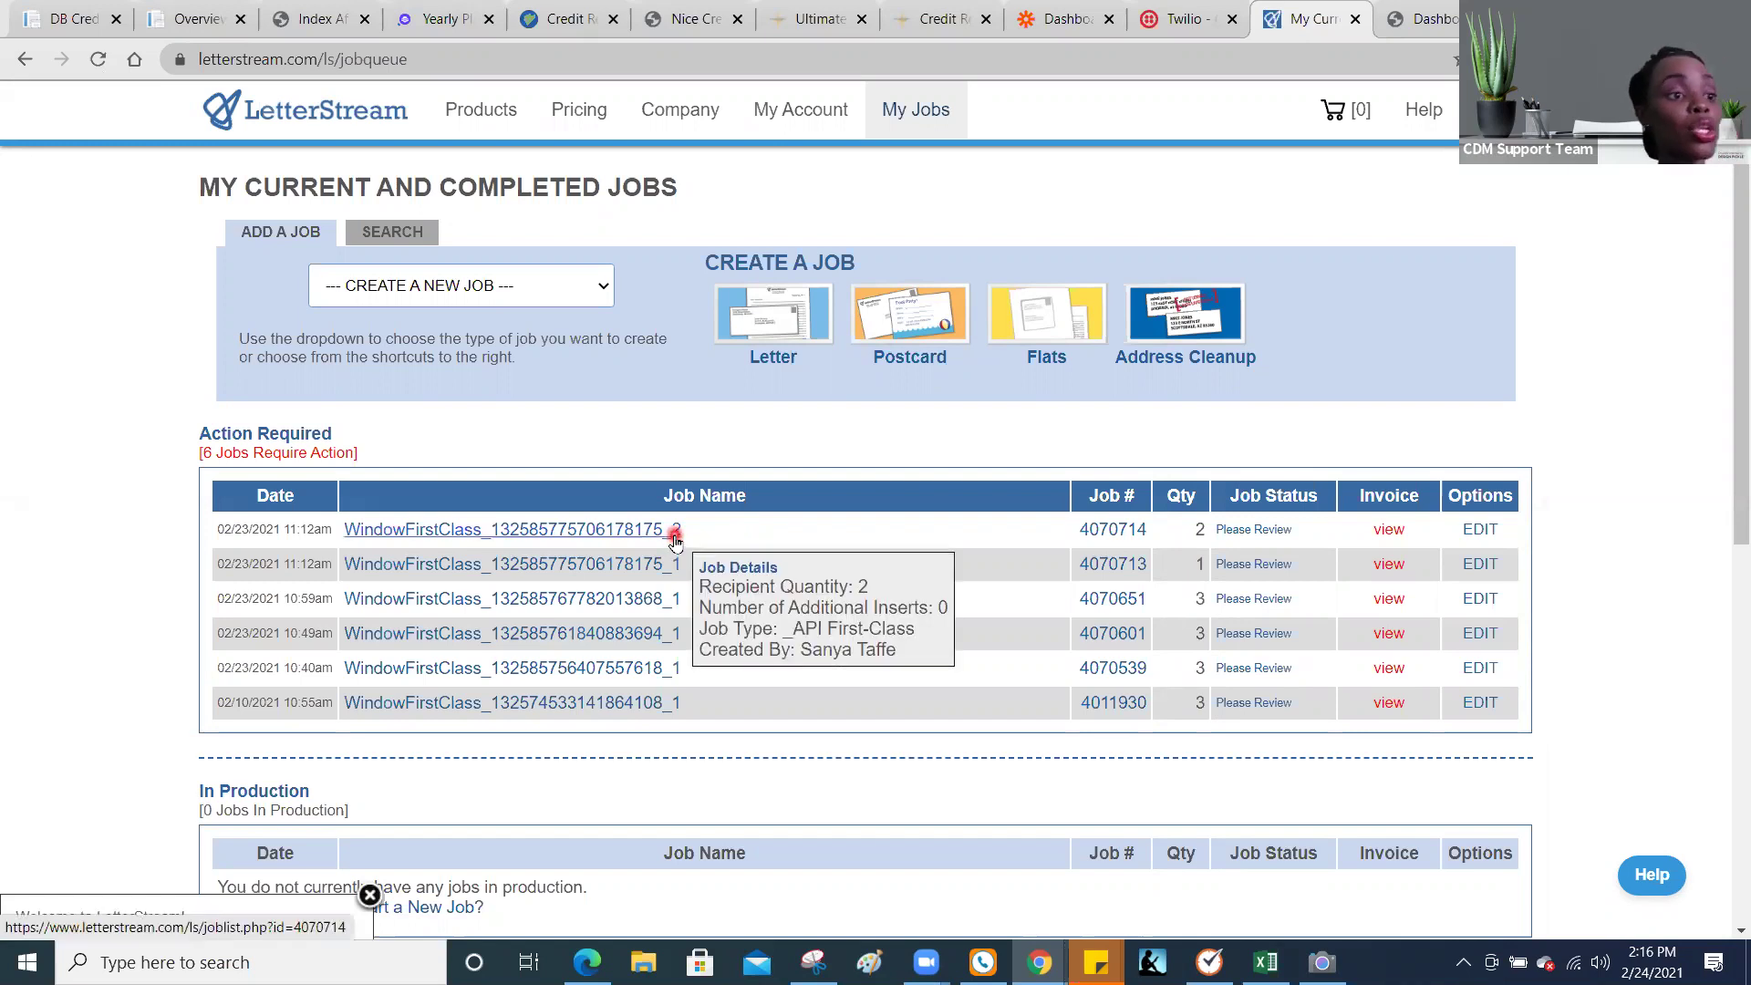
{"action": "left_click", "coordinate": [617, 716]}
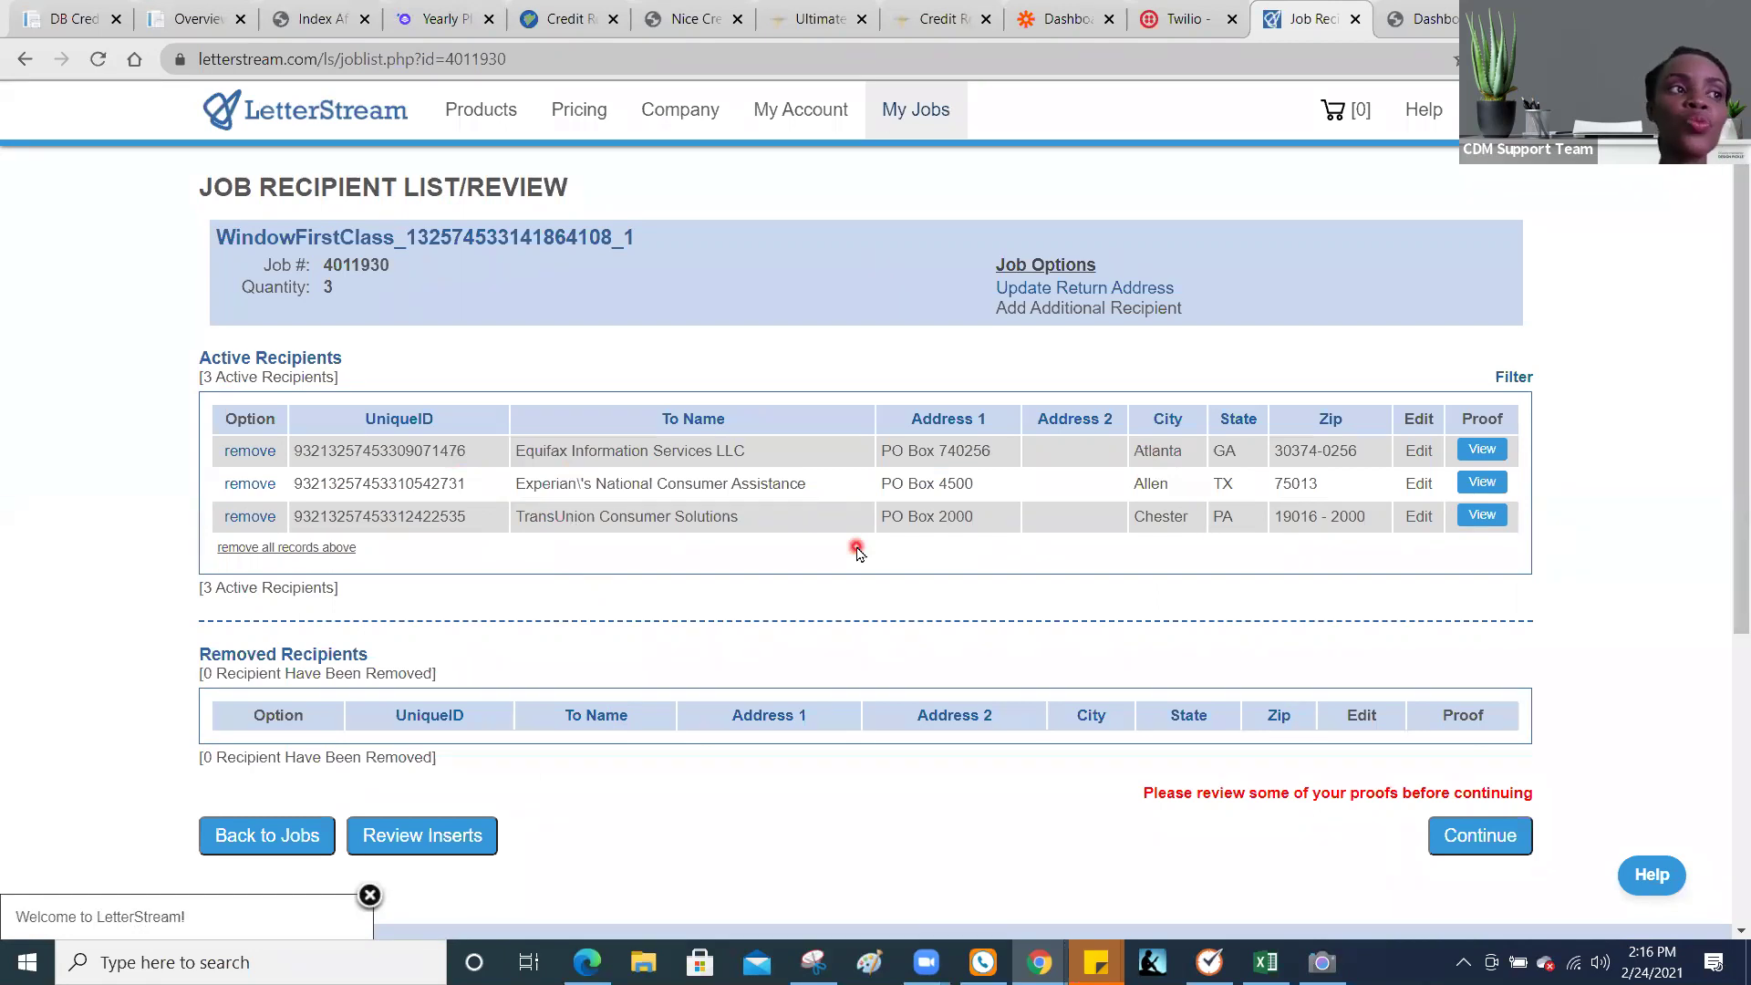
Step: After a quick look at Client Dispute Manager, view the proof of the Equifax letter
{"action": "left_click", "coordinate": [70, 28]}
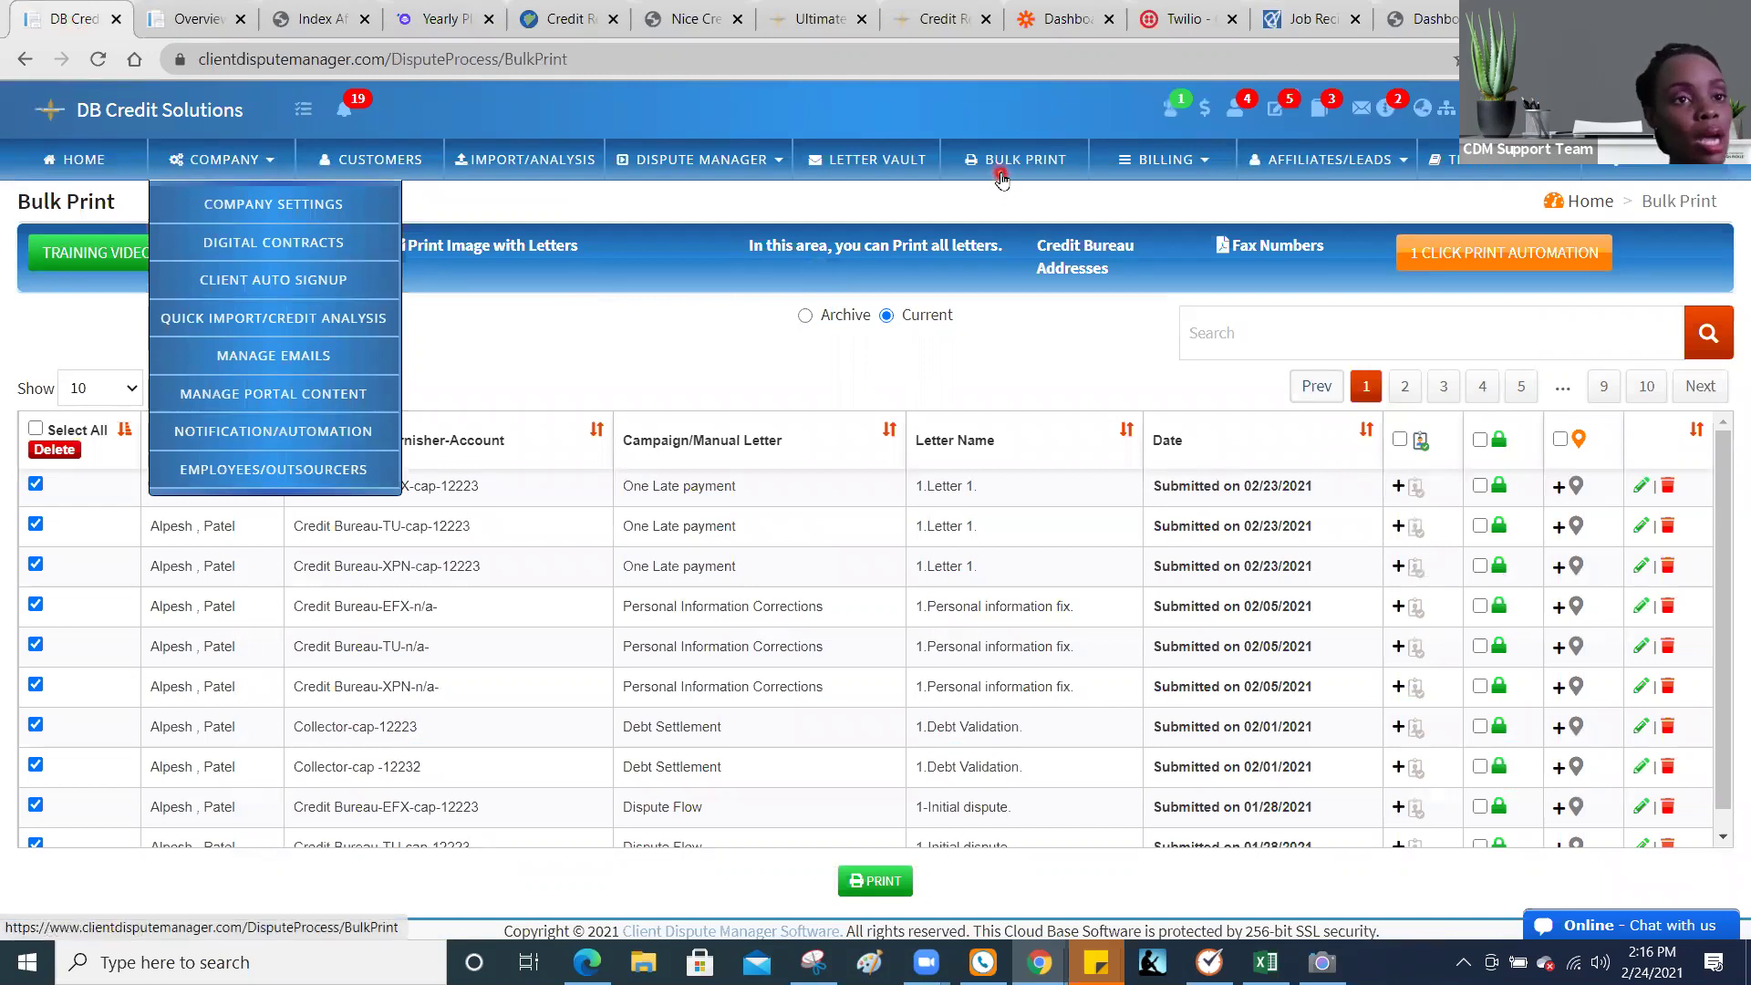
{"action": "left_click", "coordinate": [1313, 19]}
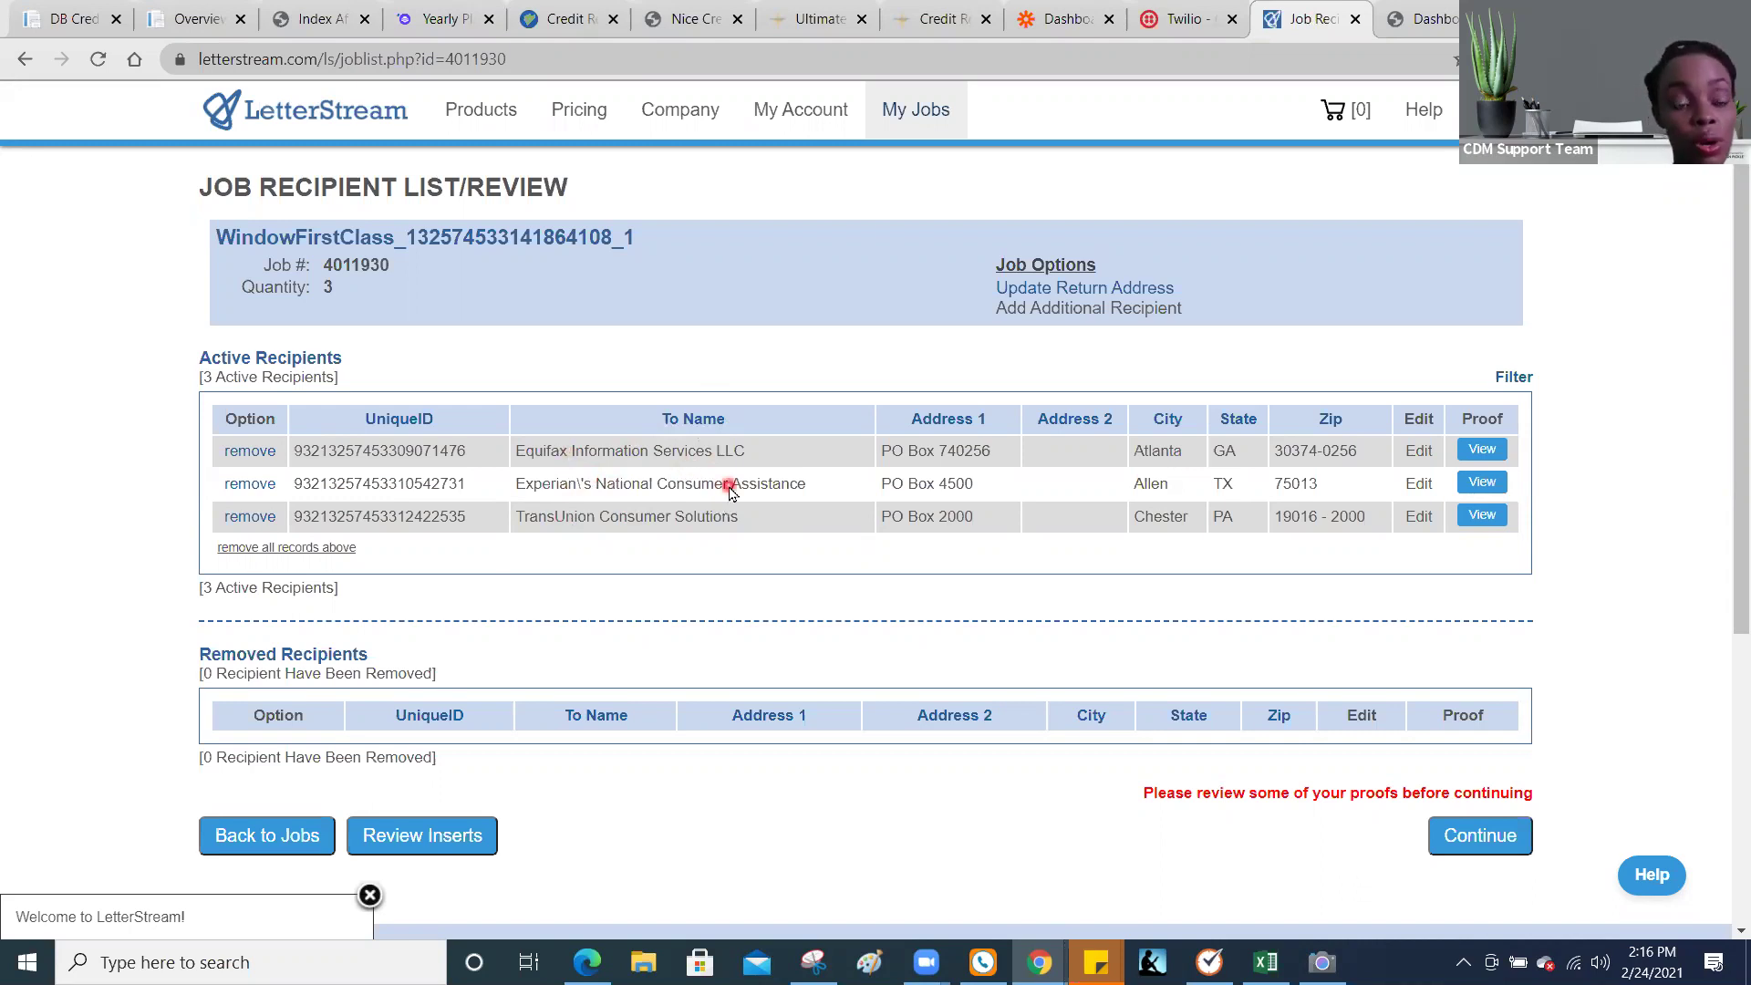
{"action": "left_click", "coordinate": [1482, 450]}
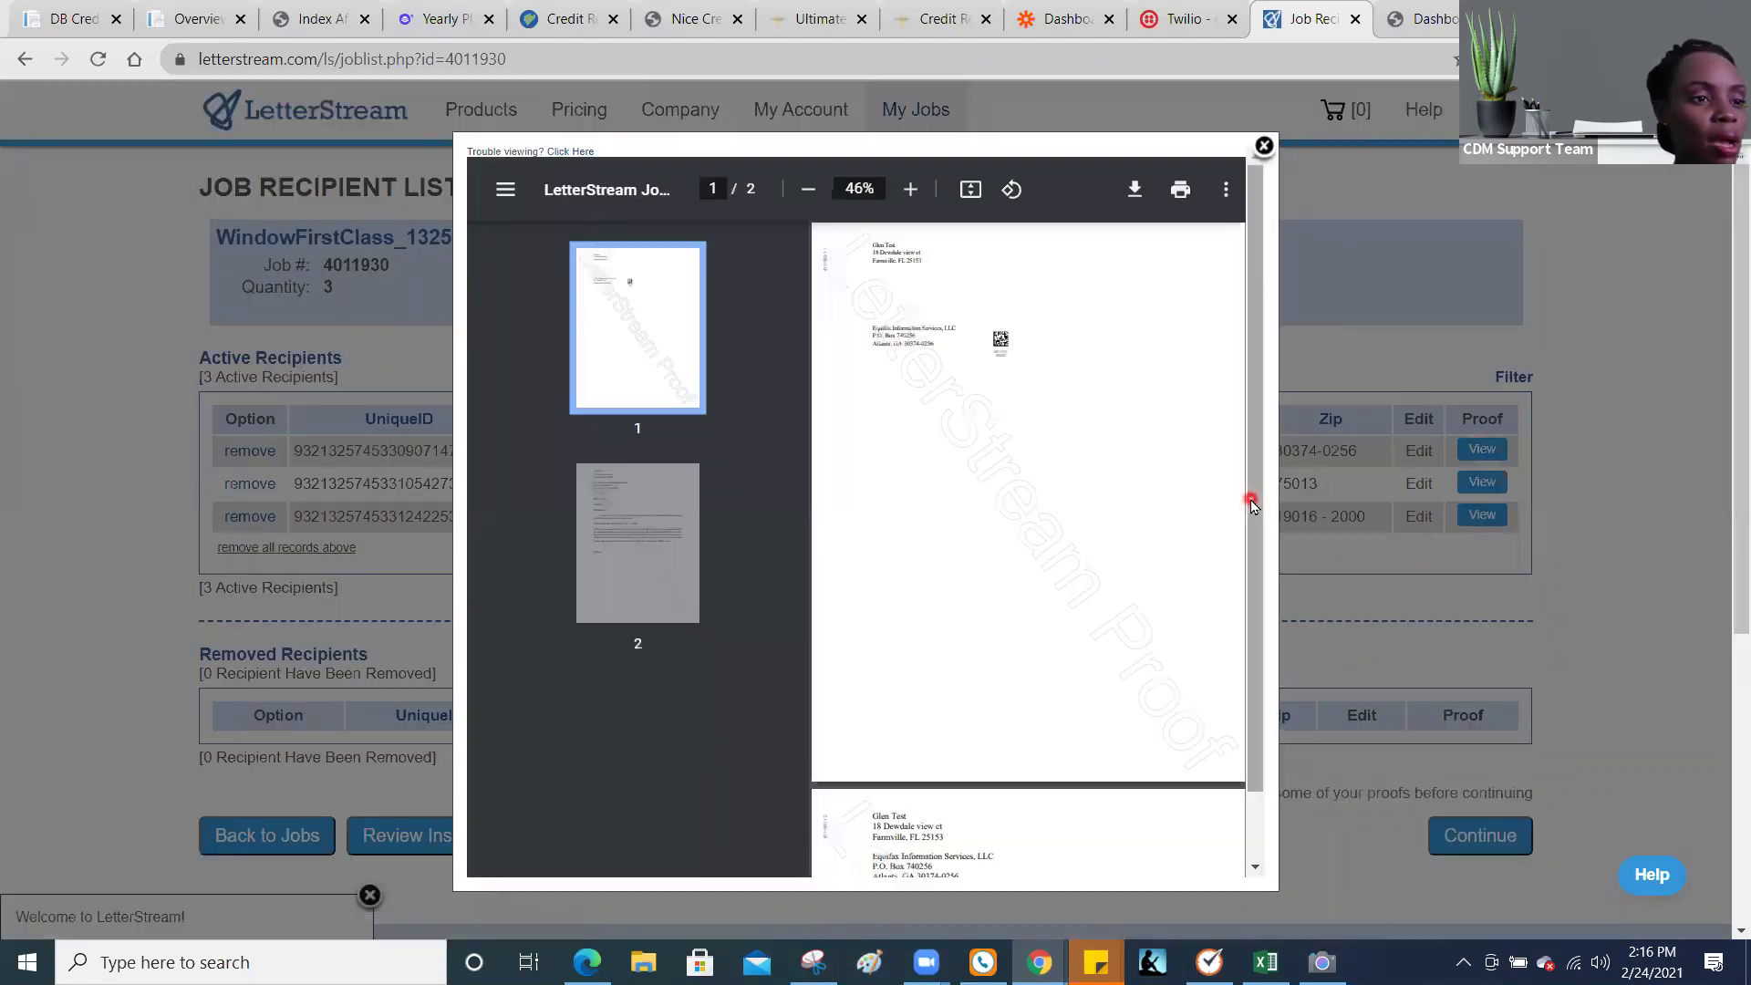
Step: Check page 2 of the Equifax proof and close the proof viewer
{"action": "left_click_drag", "start_coordinate": [1250, 502], "coordinate": [1268, 628]}
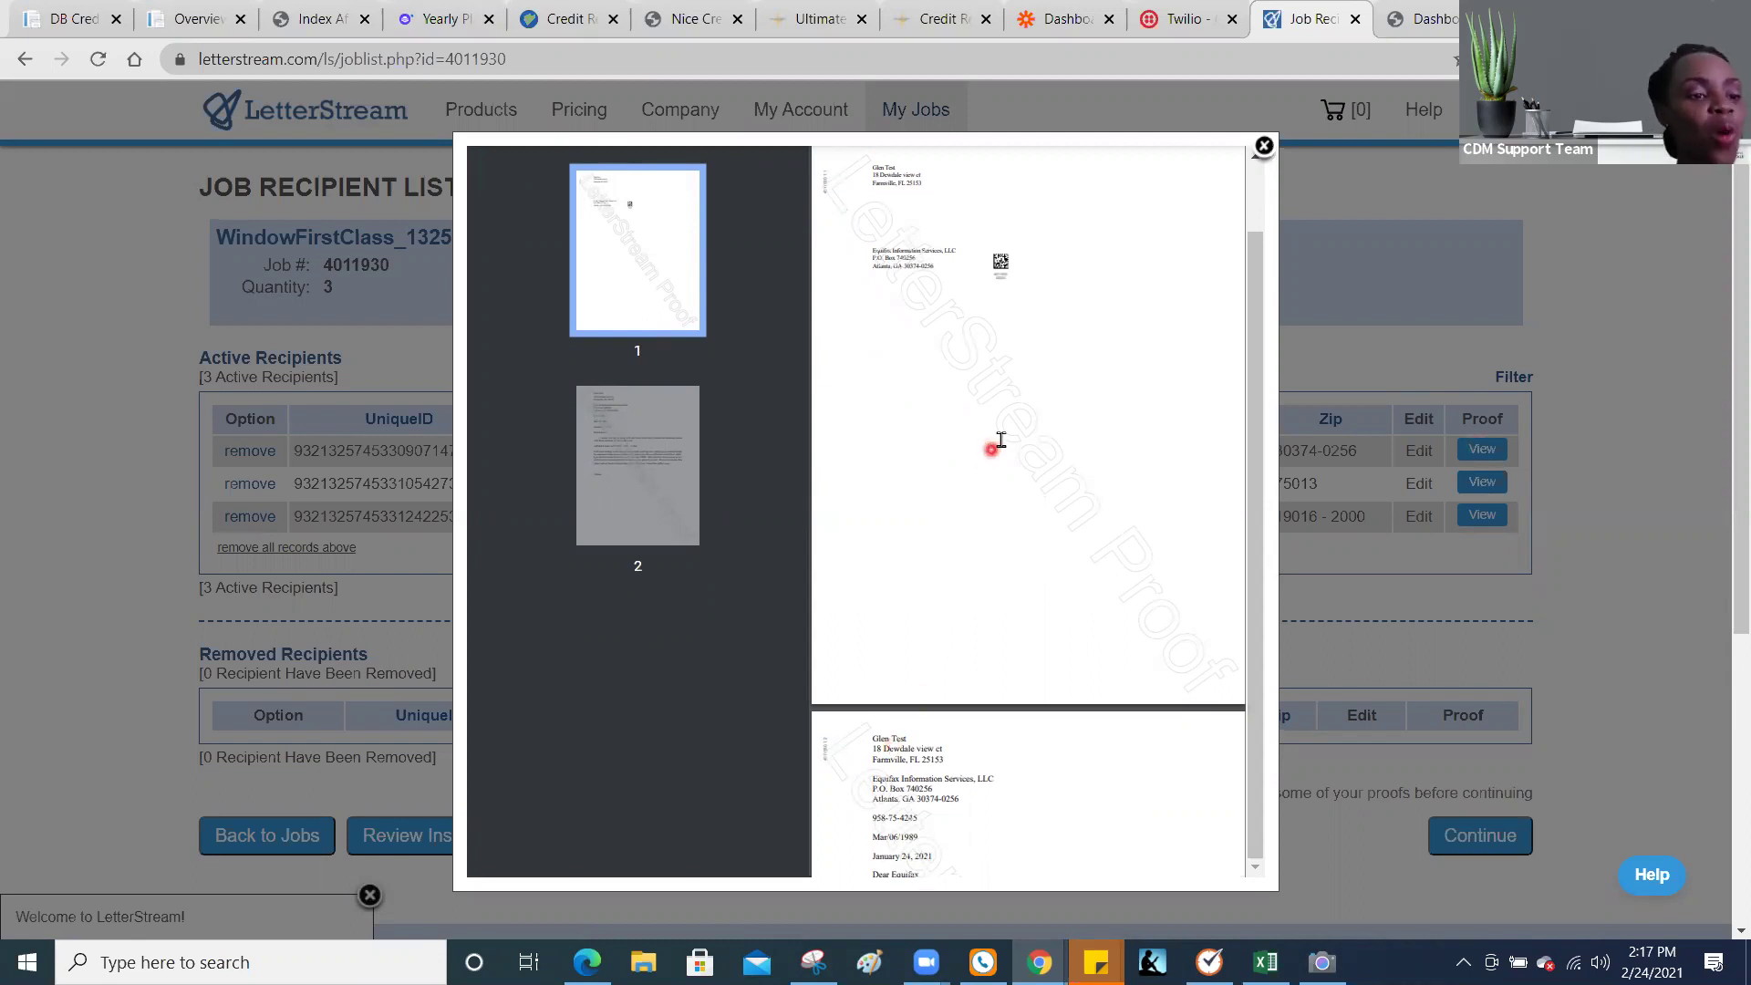
{"action": "left_click", "coordinate": [638, 470]}
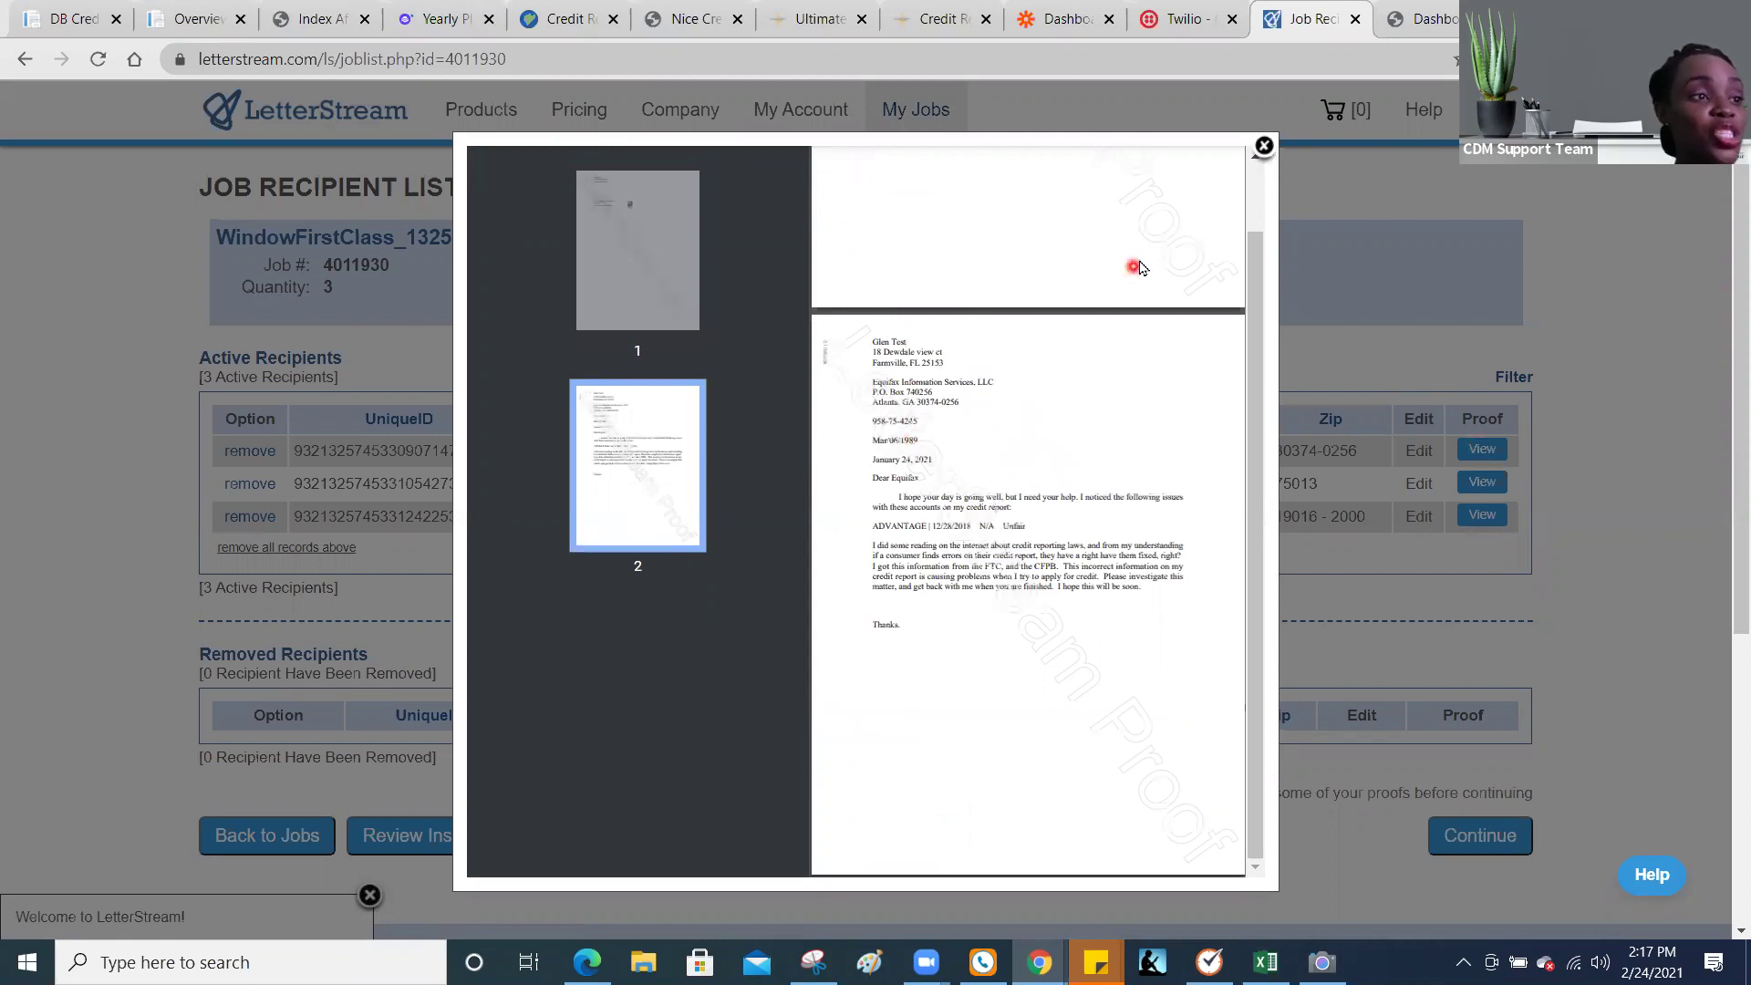
{"action": "left_click", "coordinate": [1264, 146]}
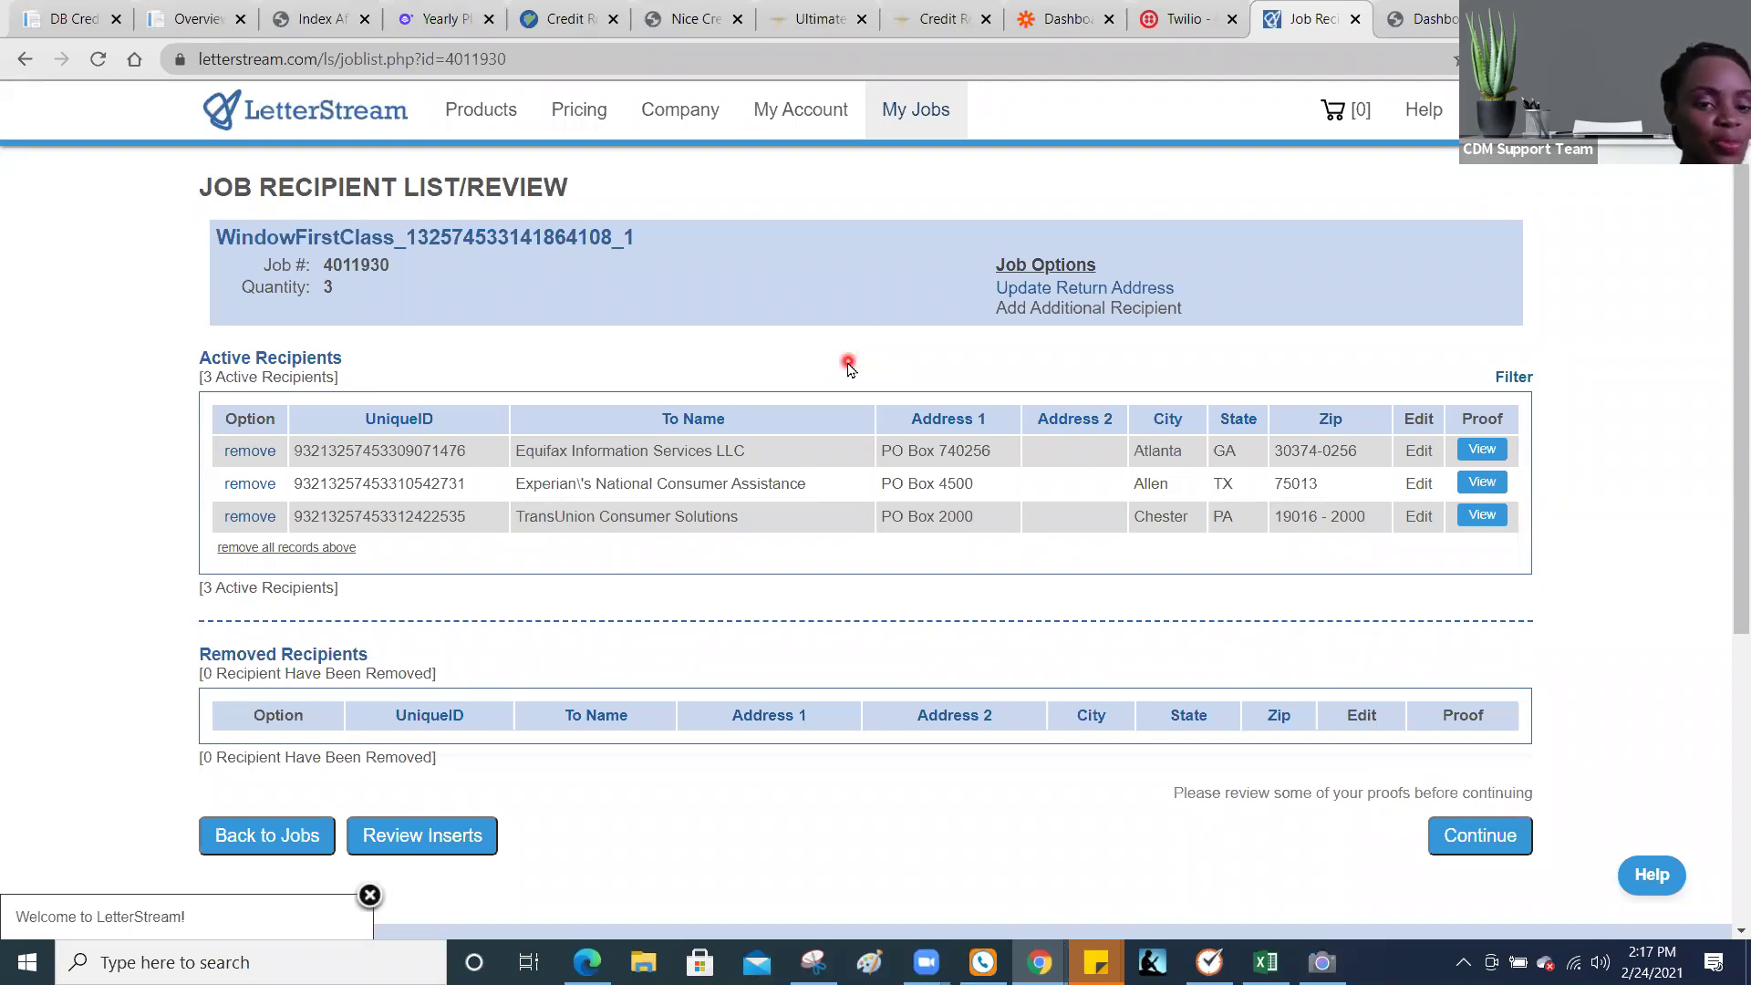
Step: Go to COMPANY > NOTIFICATION/AUTOMATION in Client Dispute Manager
{"action": "left_click", "coordinate": [30, 35]}
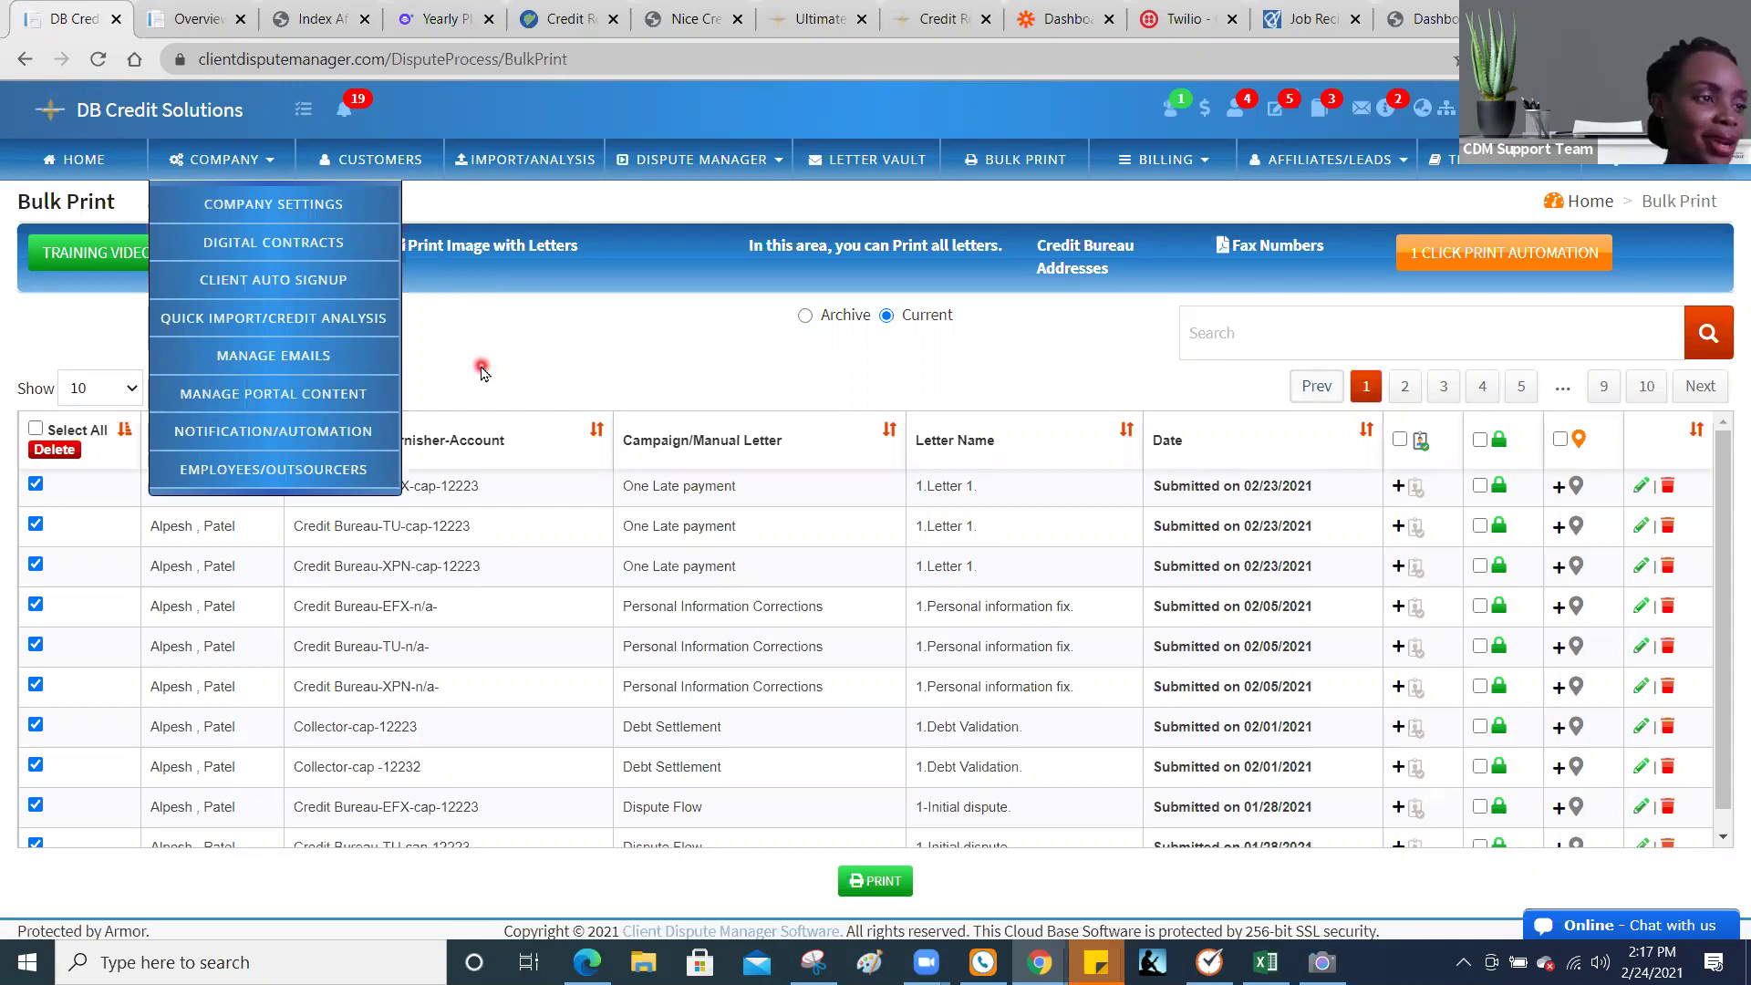
{"action": "left_click", "coordinate": [352, 440]}
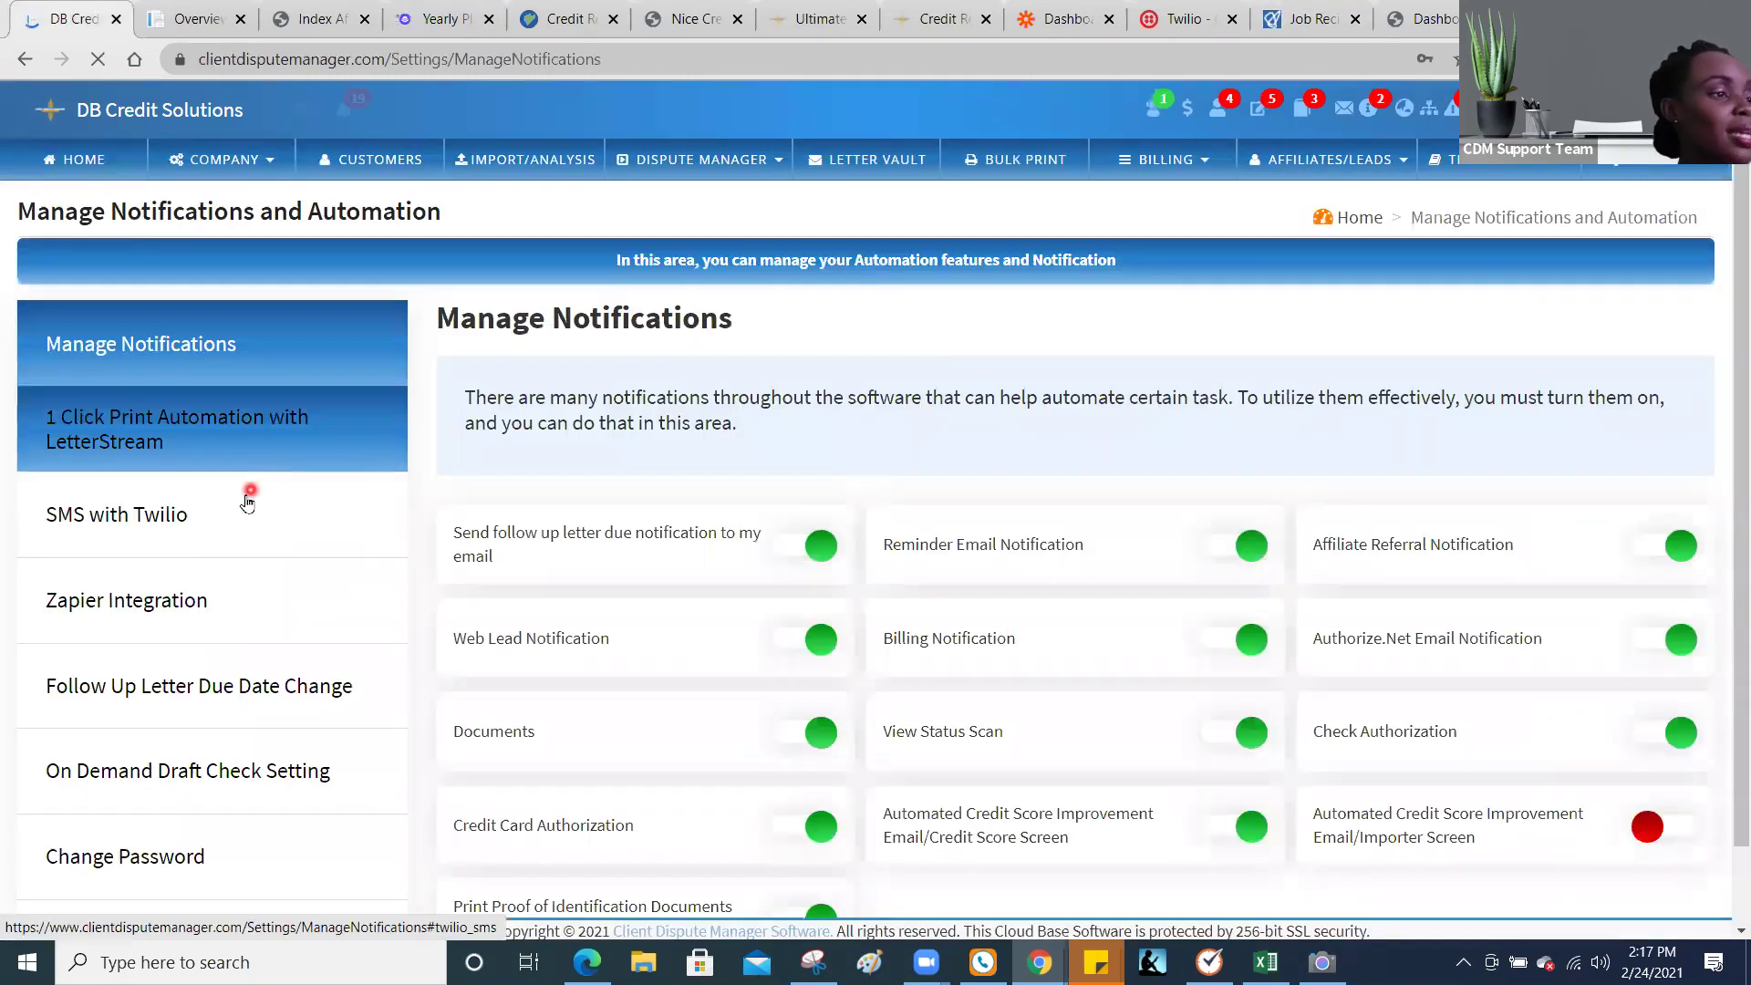
Step: Review the SMS with Twilio settings form, then move to the Twilio website
{"action": "left_click", "coordinate": [238, 502]}
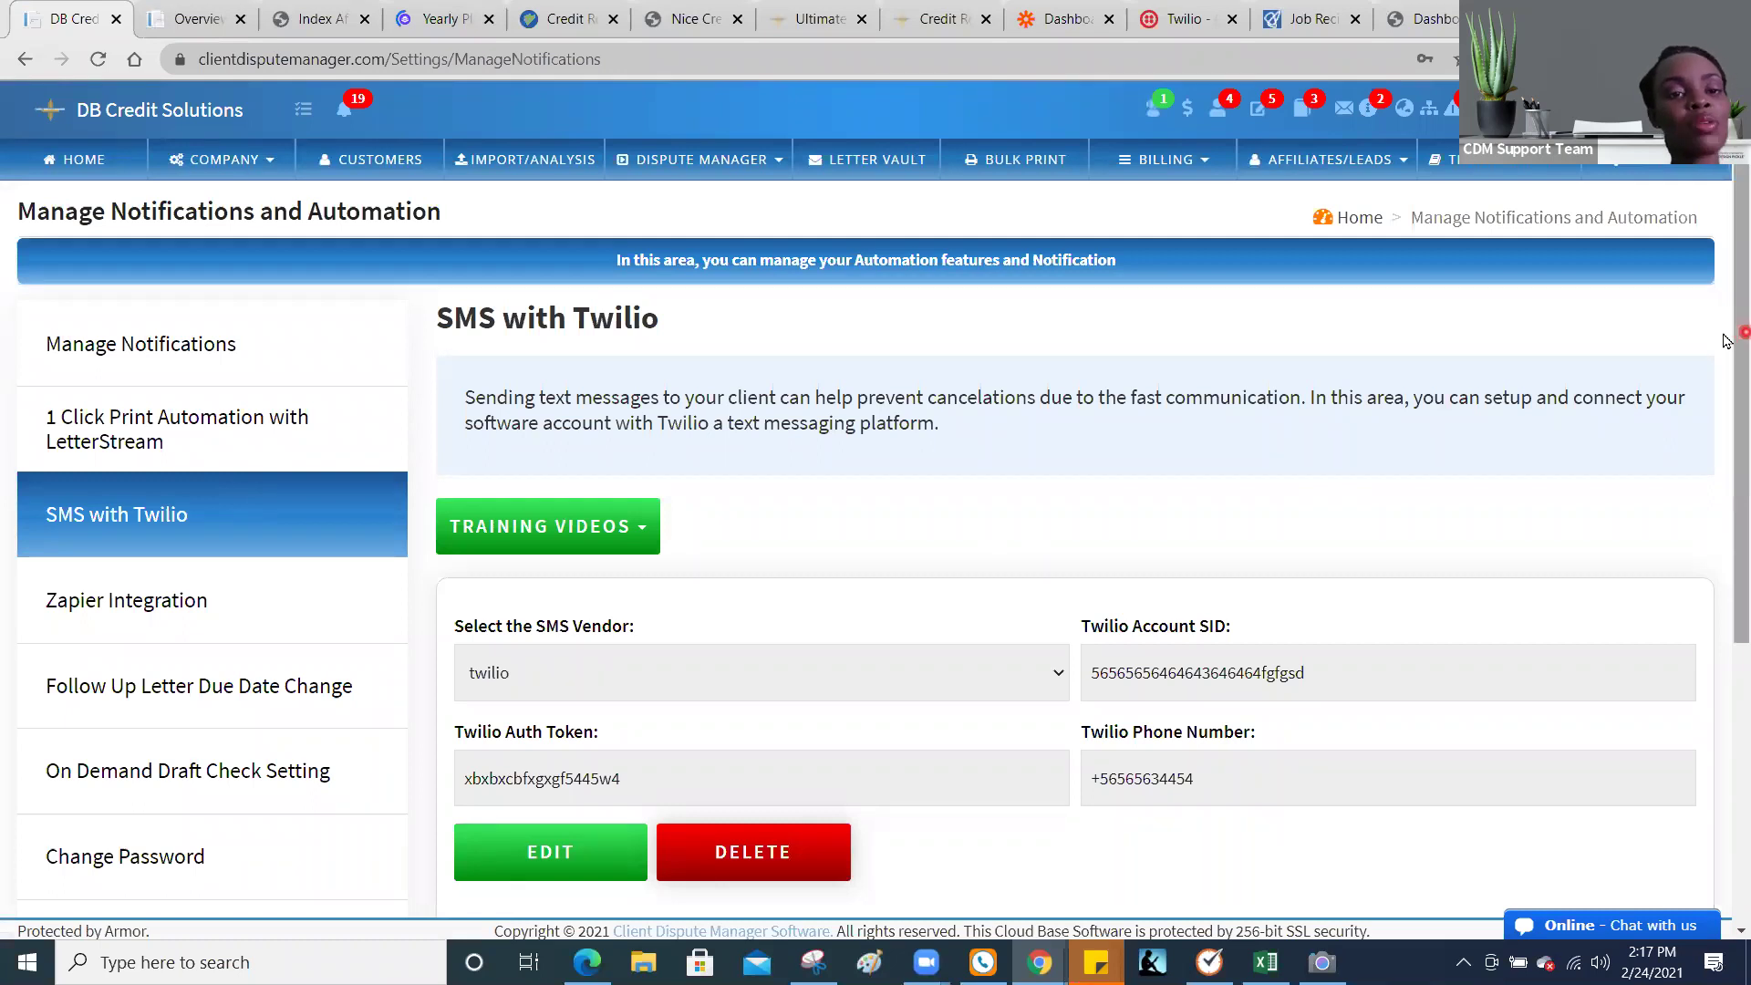
{"action": "scroll", "coordinate": [1727, 383], "scroll_direction": "down", "scroll_amount": 2}
{"action": "scroll", "coordinate": [1727, 401], "scroll_direction": "down", "scroll_amount": 2}
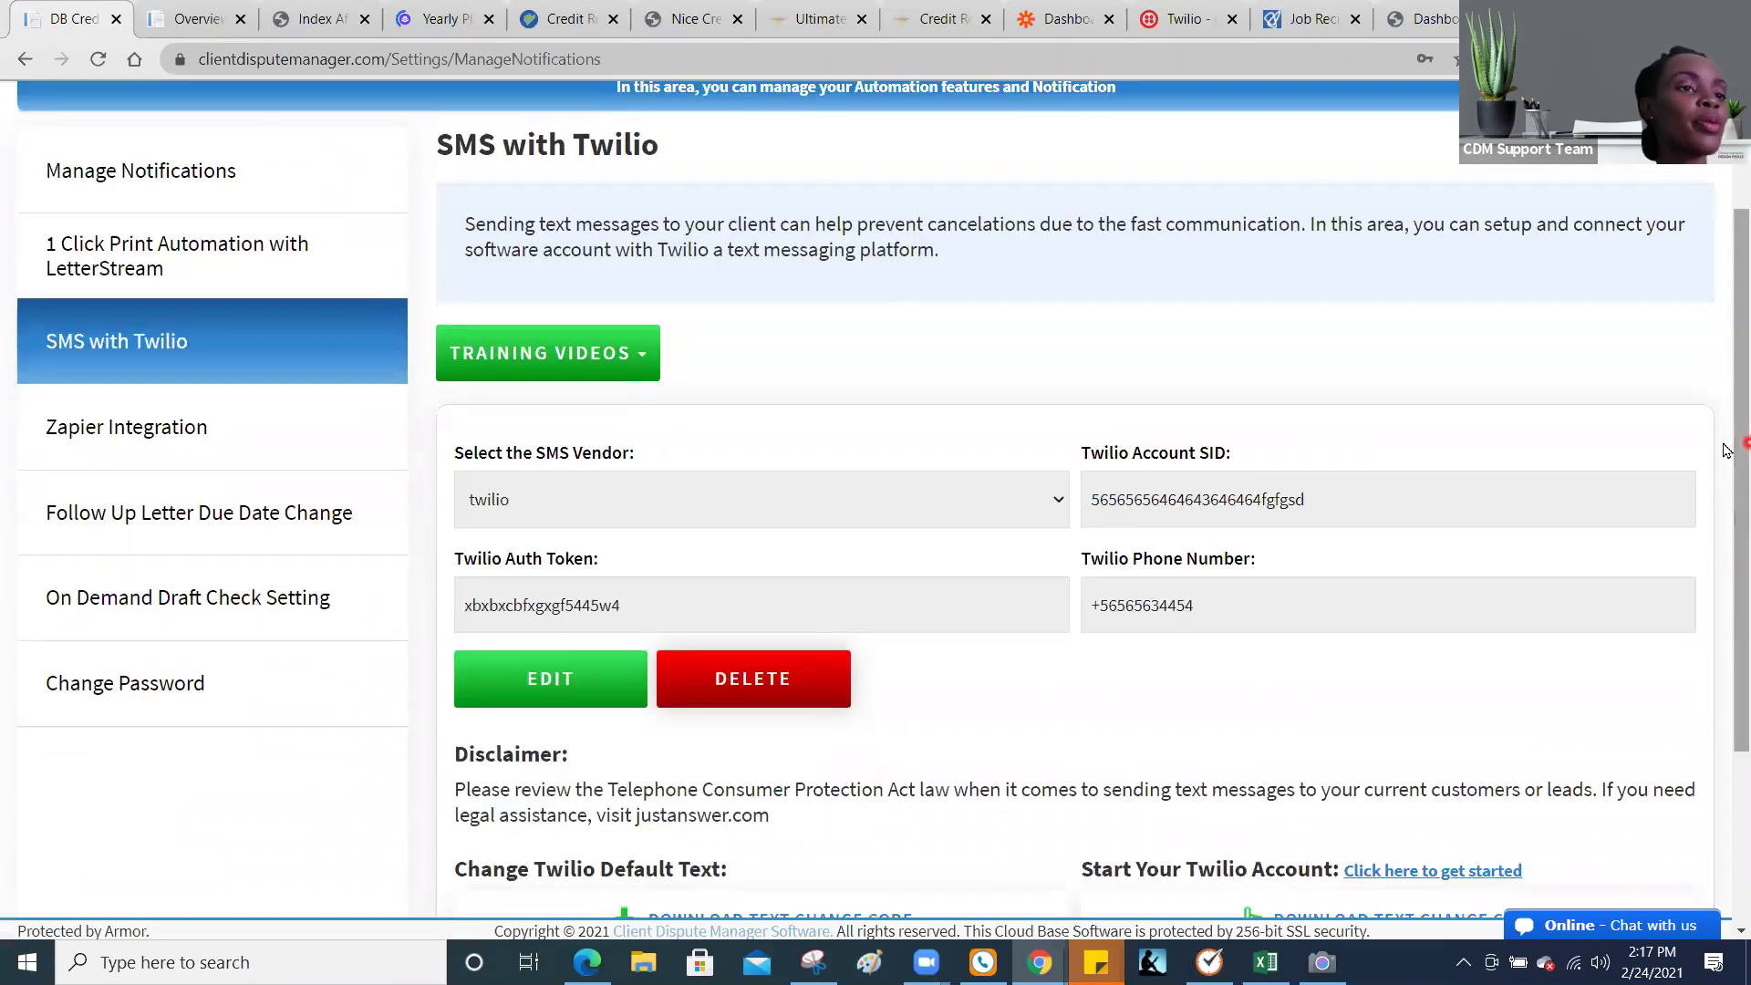
{"action": "left_click", "coordinate": [1184, 18]}
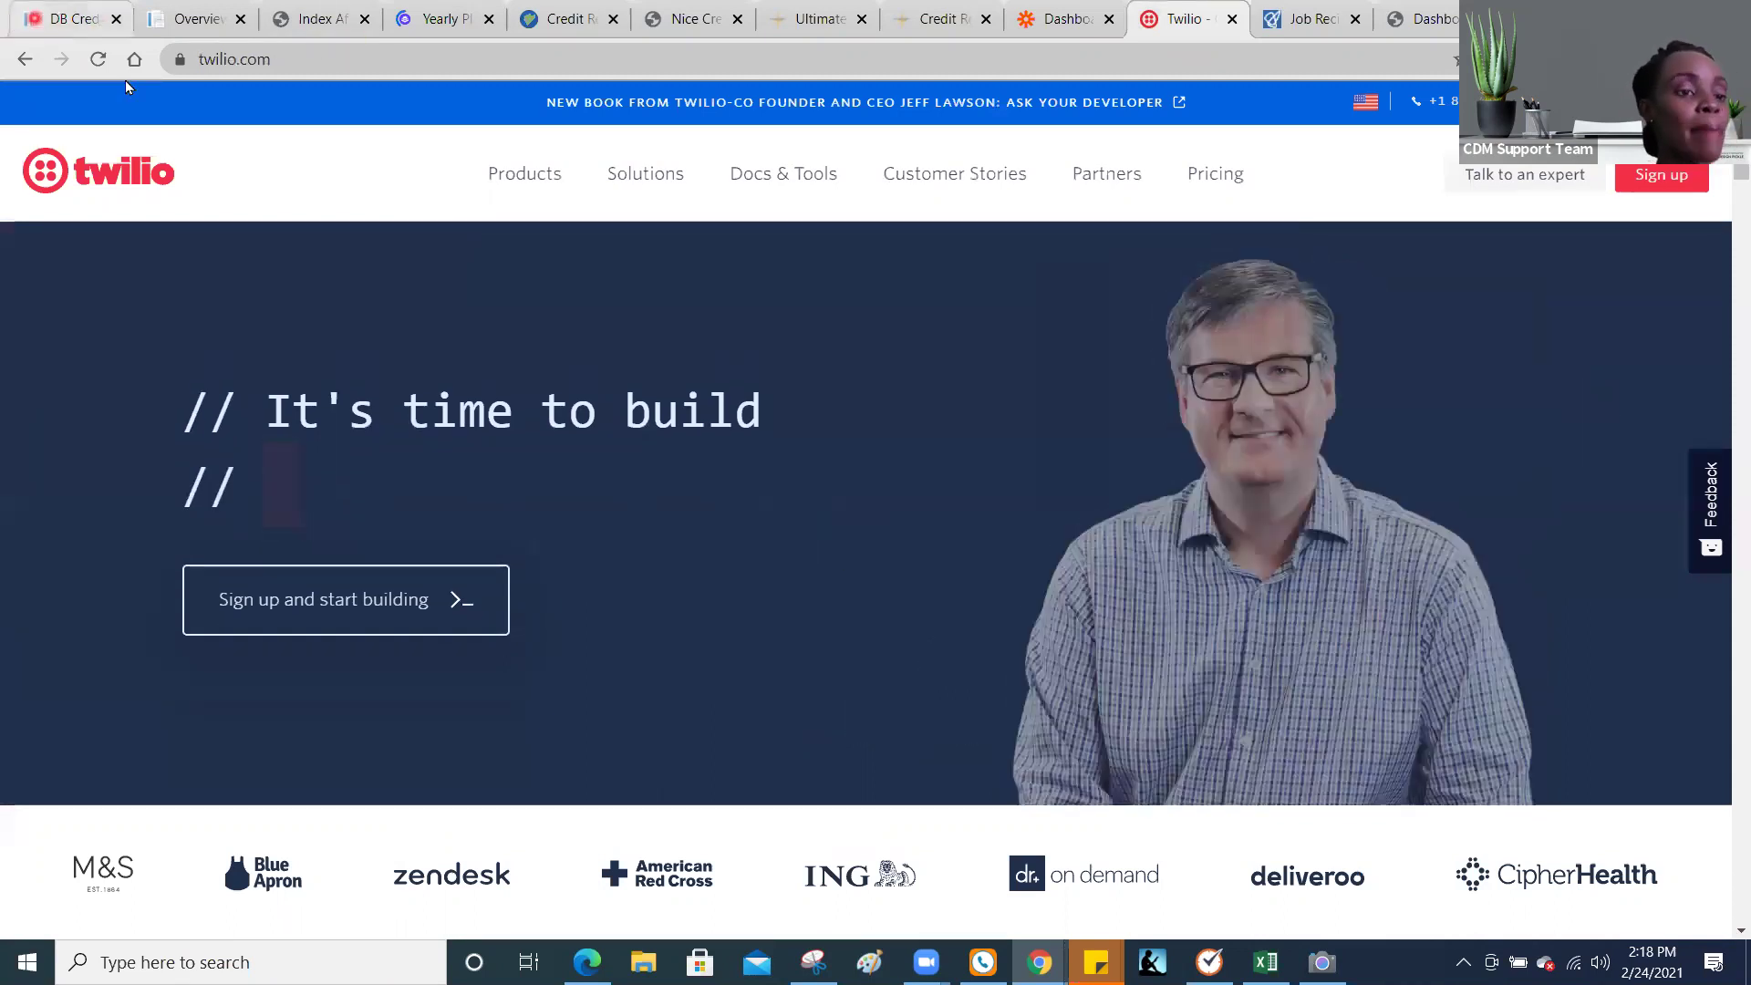
Step: Switch from the Twilio homepage back to the Client Dispute Manager tab
{"action": "left_click", "coordinate": [64, 18]}
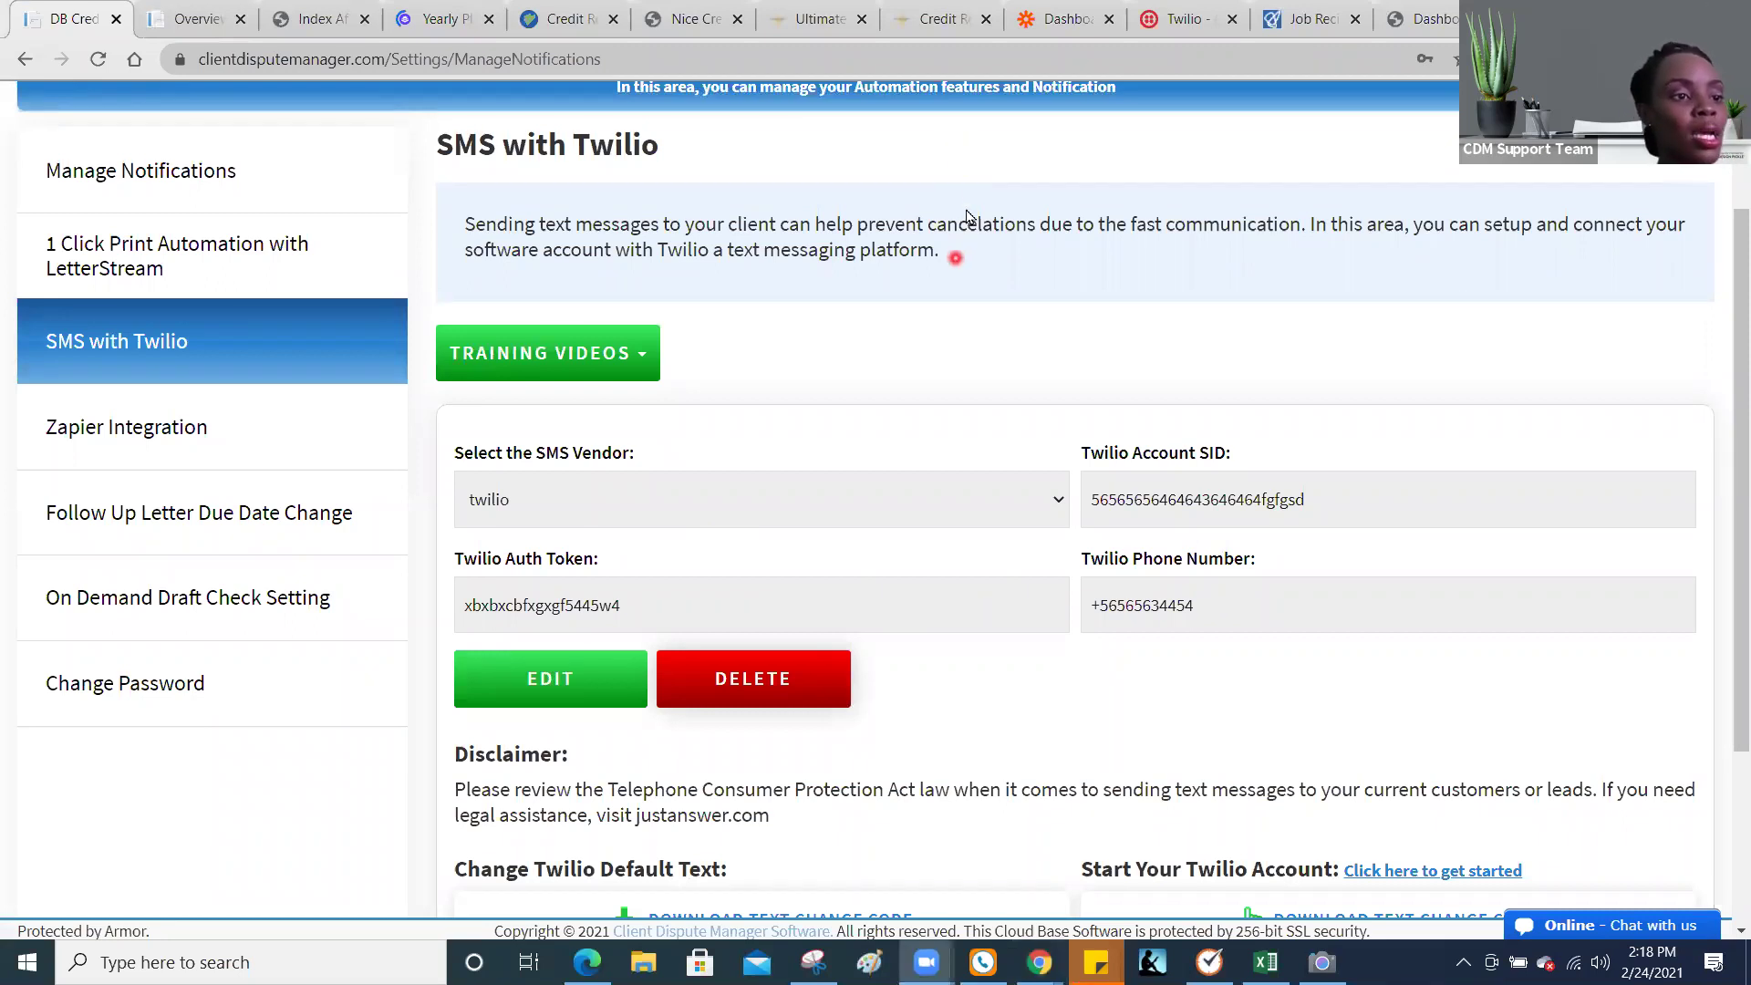
{"action": "left_click_drag", "start_coordinate": [1727, 402], "coordinate": [1727, 573]}
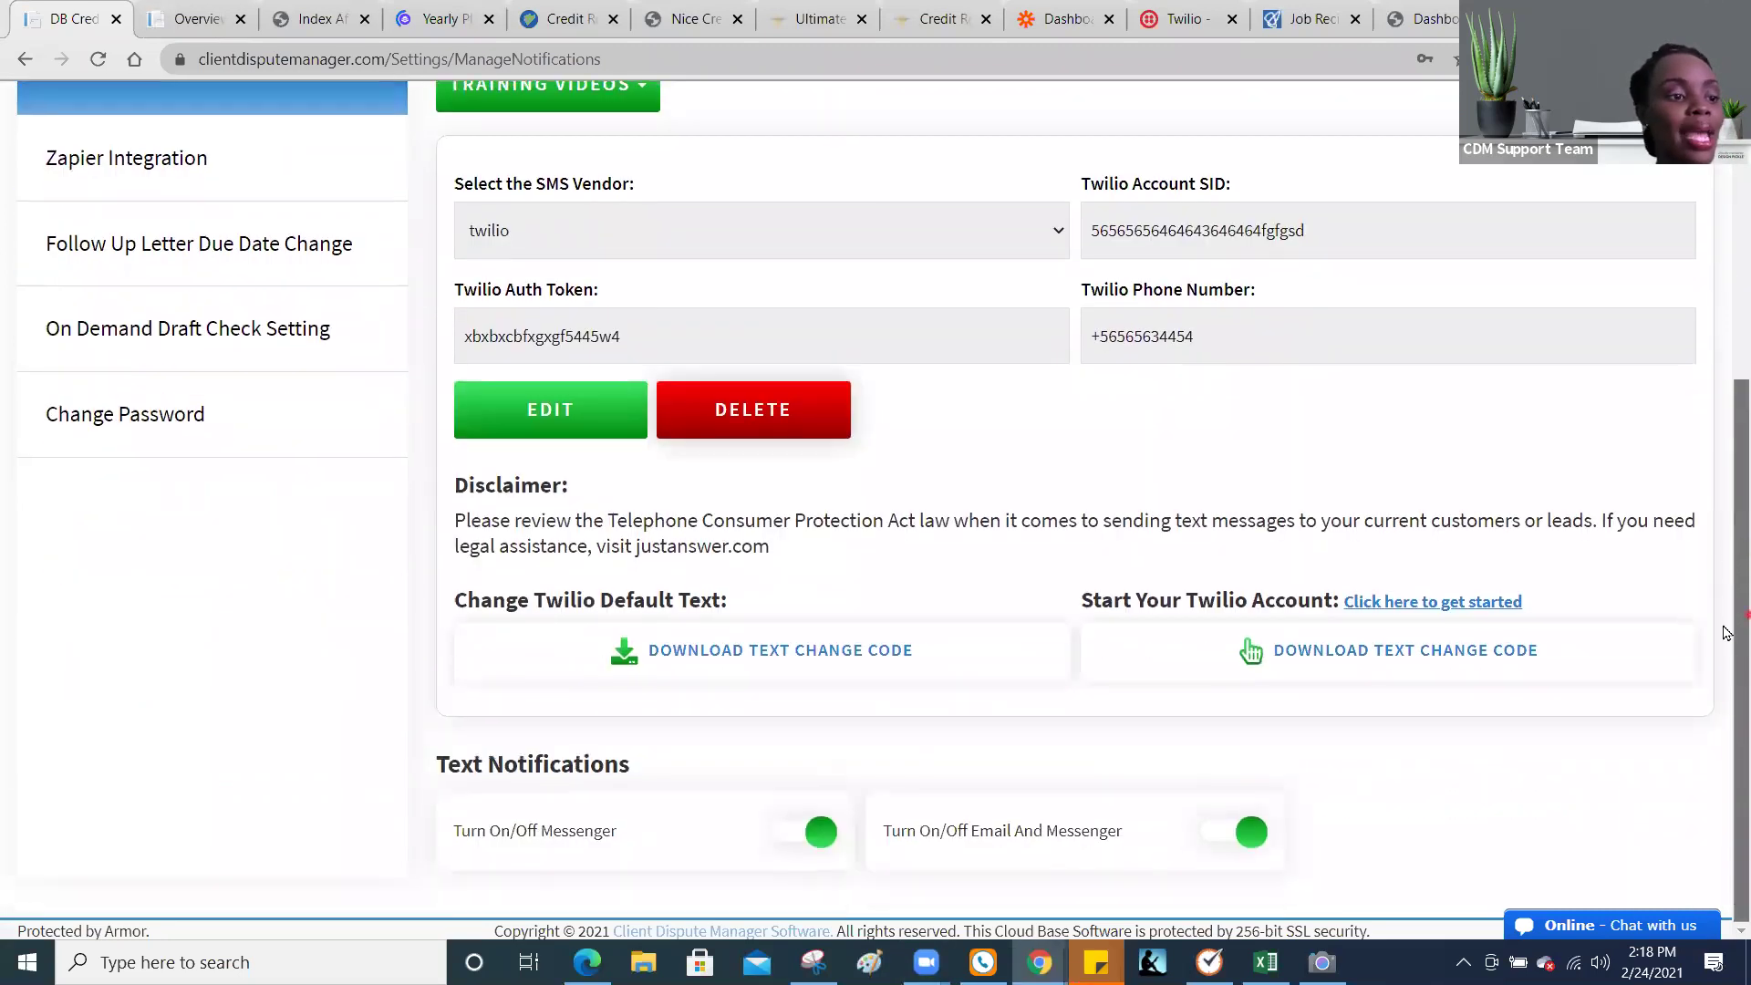
{"action": "left_click", "coordinate": [823, 838]}
{"action": "left_click", "coordinate": [825, 836]}
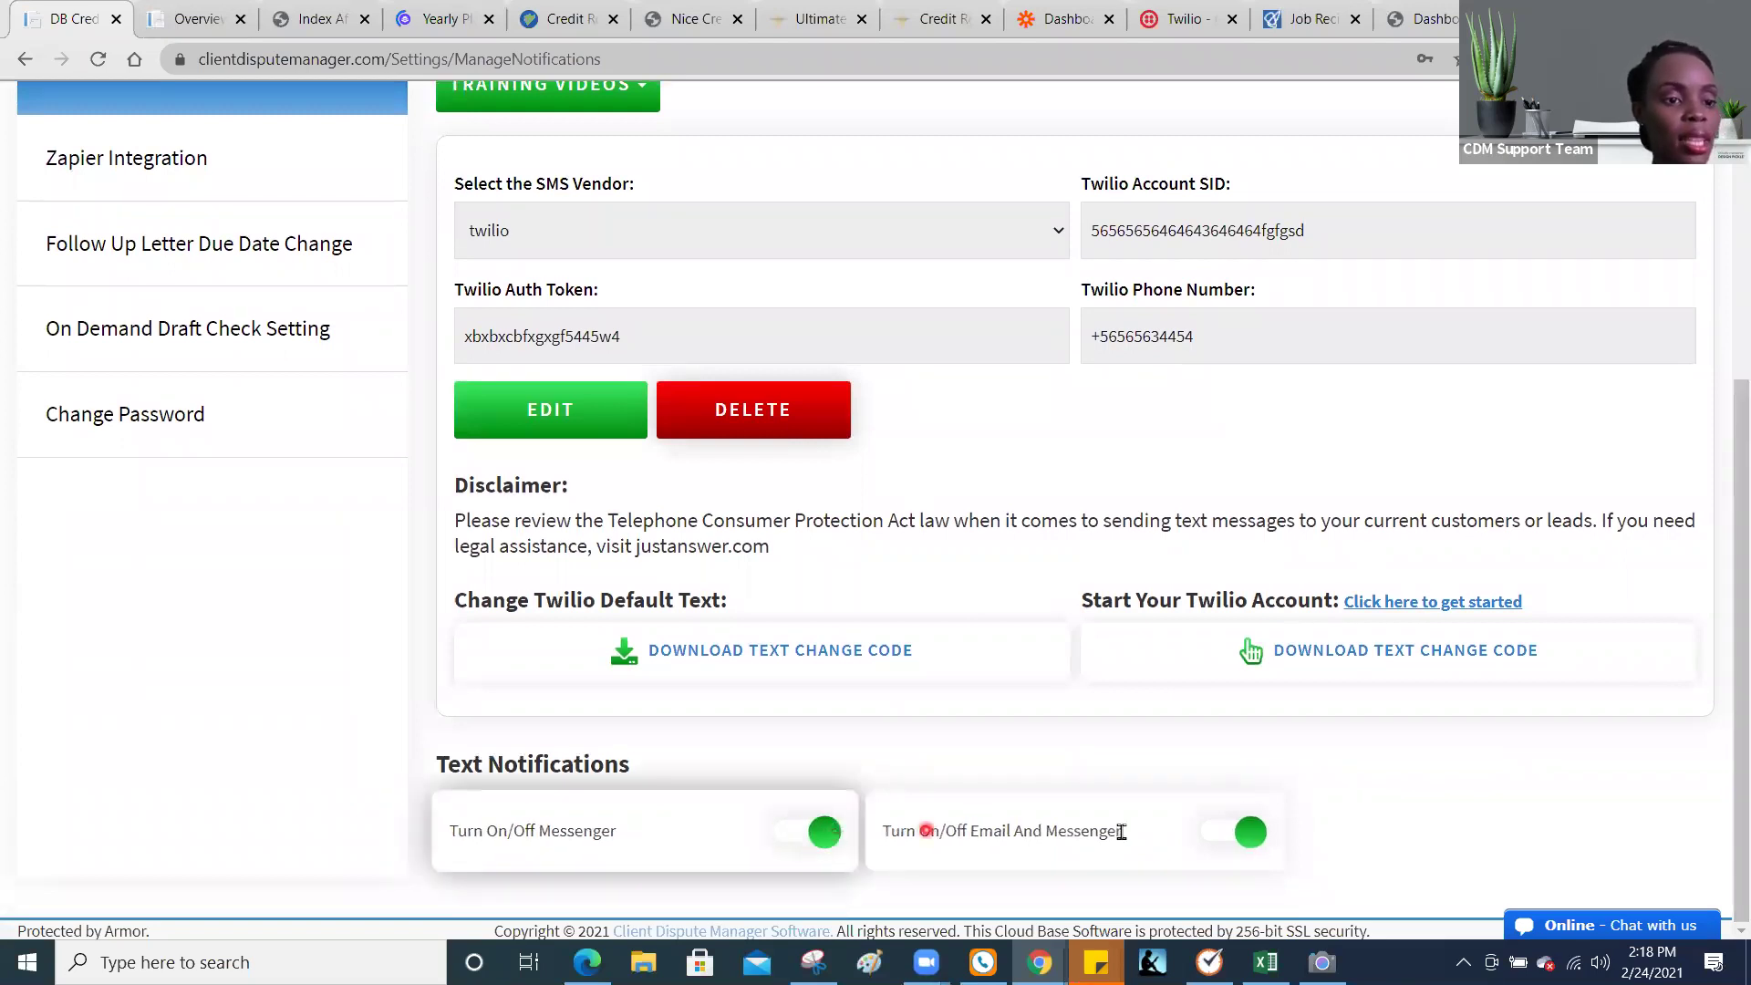
{"action": "left_click", "coordinate": [1253, 831]}
{"action": "left_click", "coordinate": [1253, 830]}
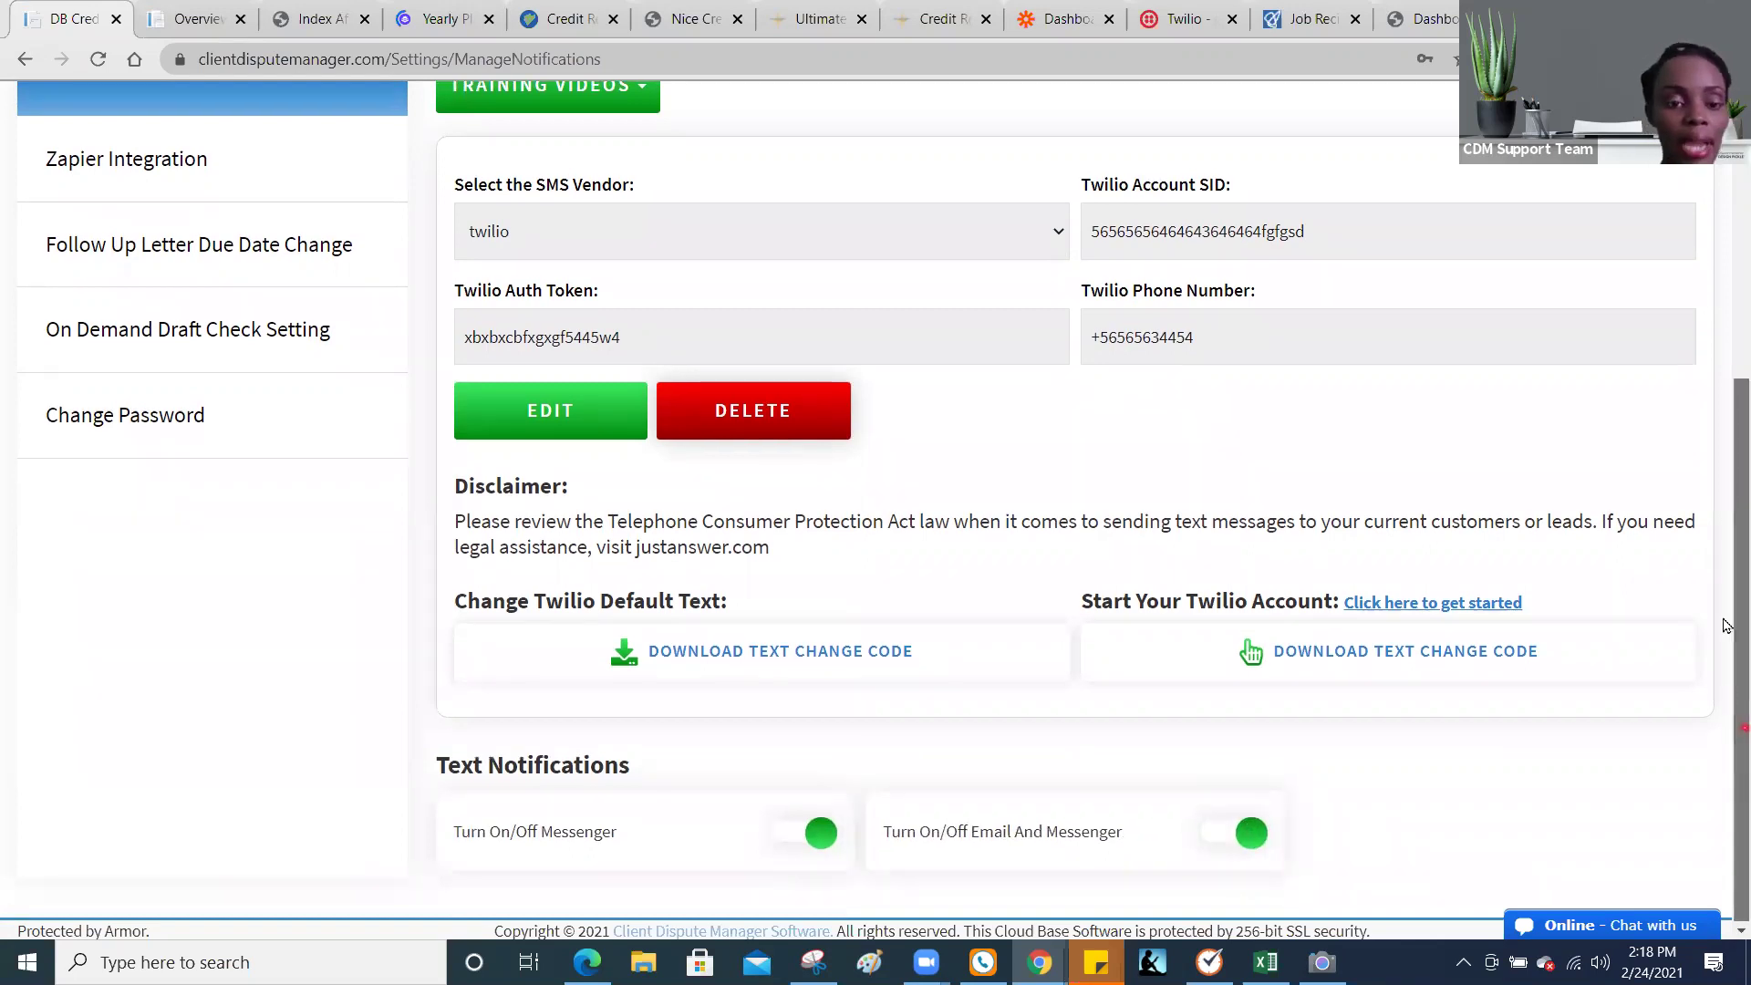
{"action": "scroll", "coordinate": [1727, 574], "scroll_direction": "up", "scroll_amount": 3}
{"action": "scroll", "coordinate": [1727, 557], "scroll_direction": "up", "scroll_amount": 1}
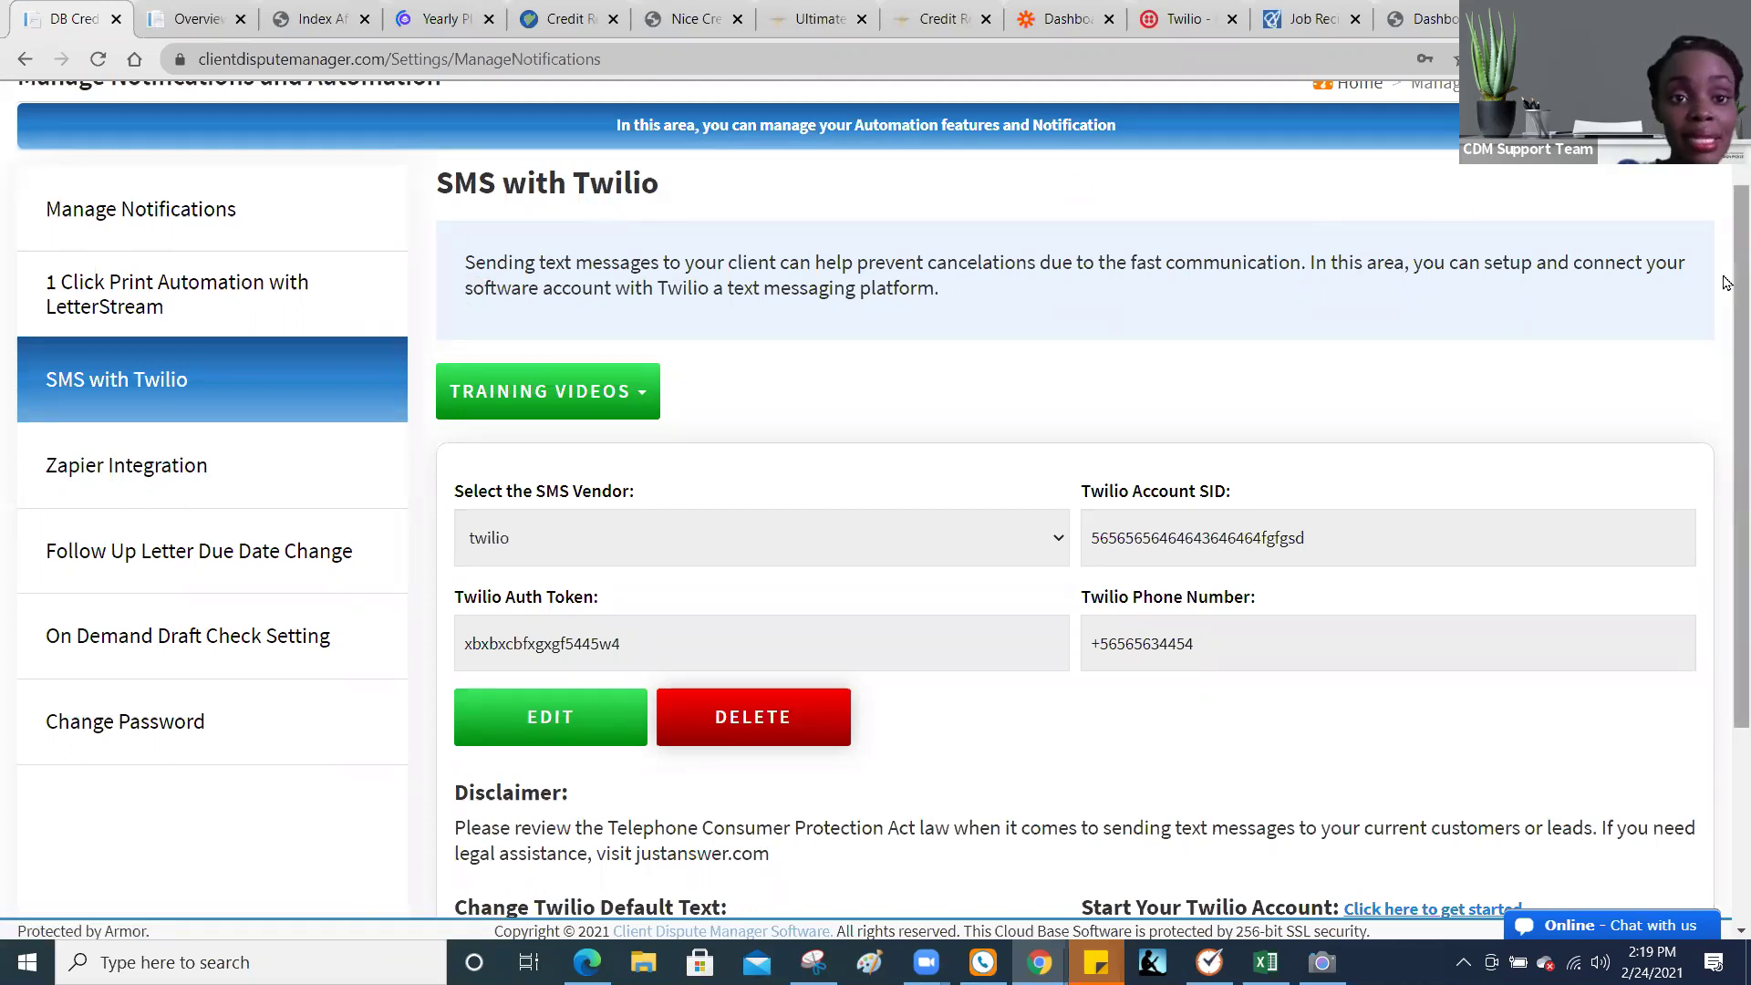
{"action": "scroll", "coordinate": [1727, 201], "scroll_direction": "up", "scroll_amount": 3}
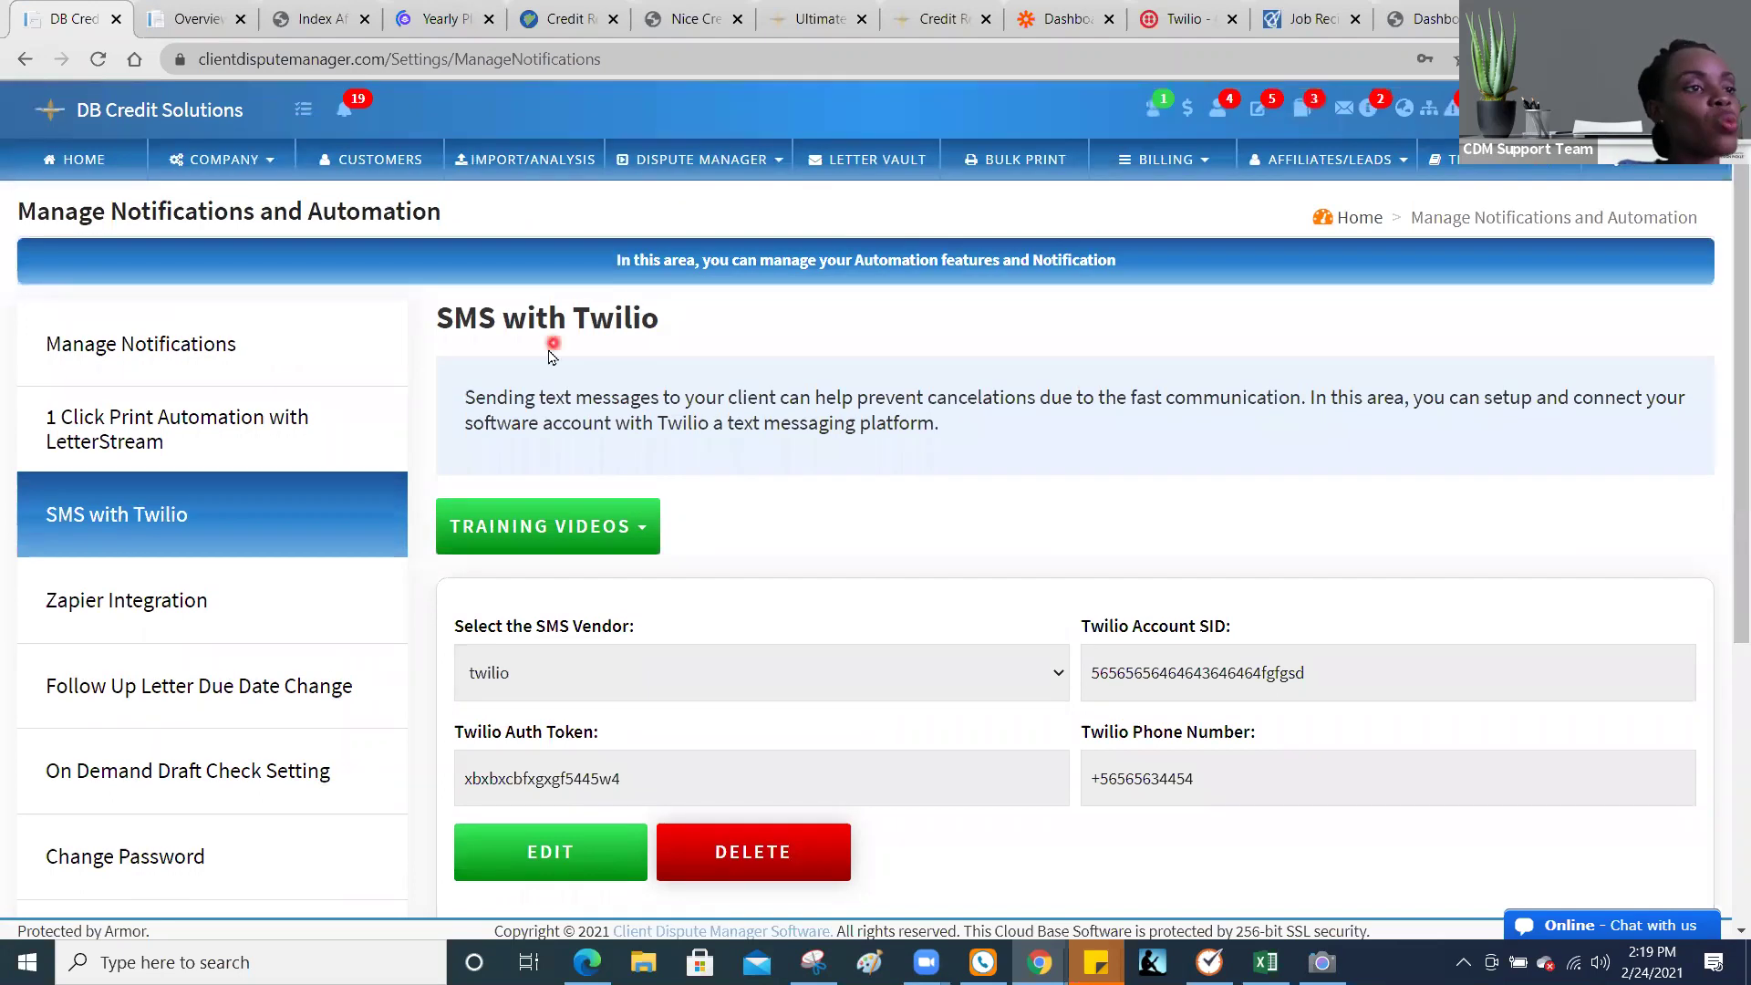
Step: Open the customer list, scroll to the Action column, and start a text to the third client
{"action": "left_click", "coordinate": [395, 166]}
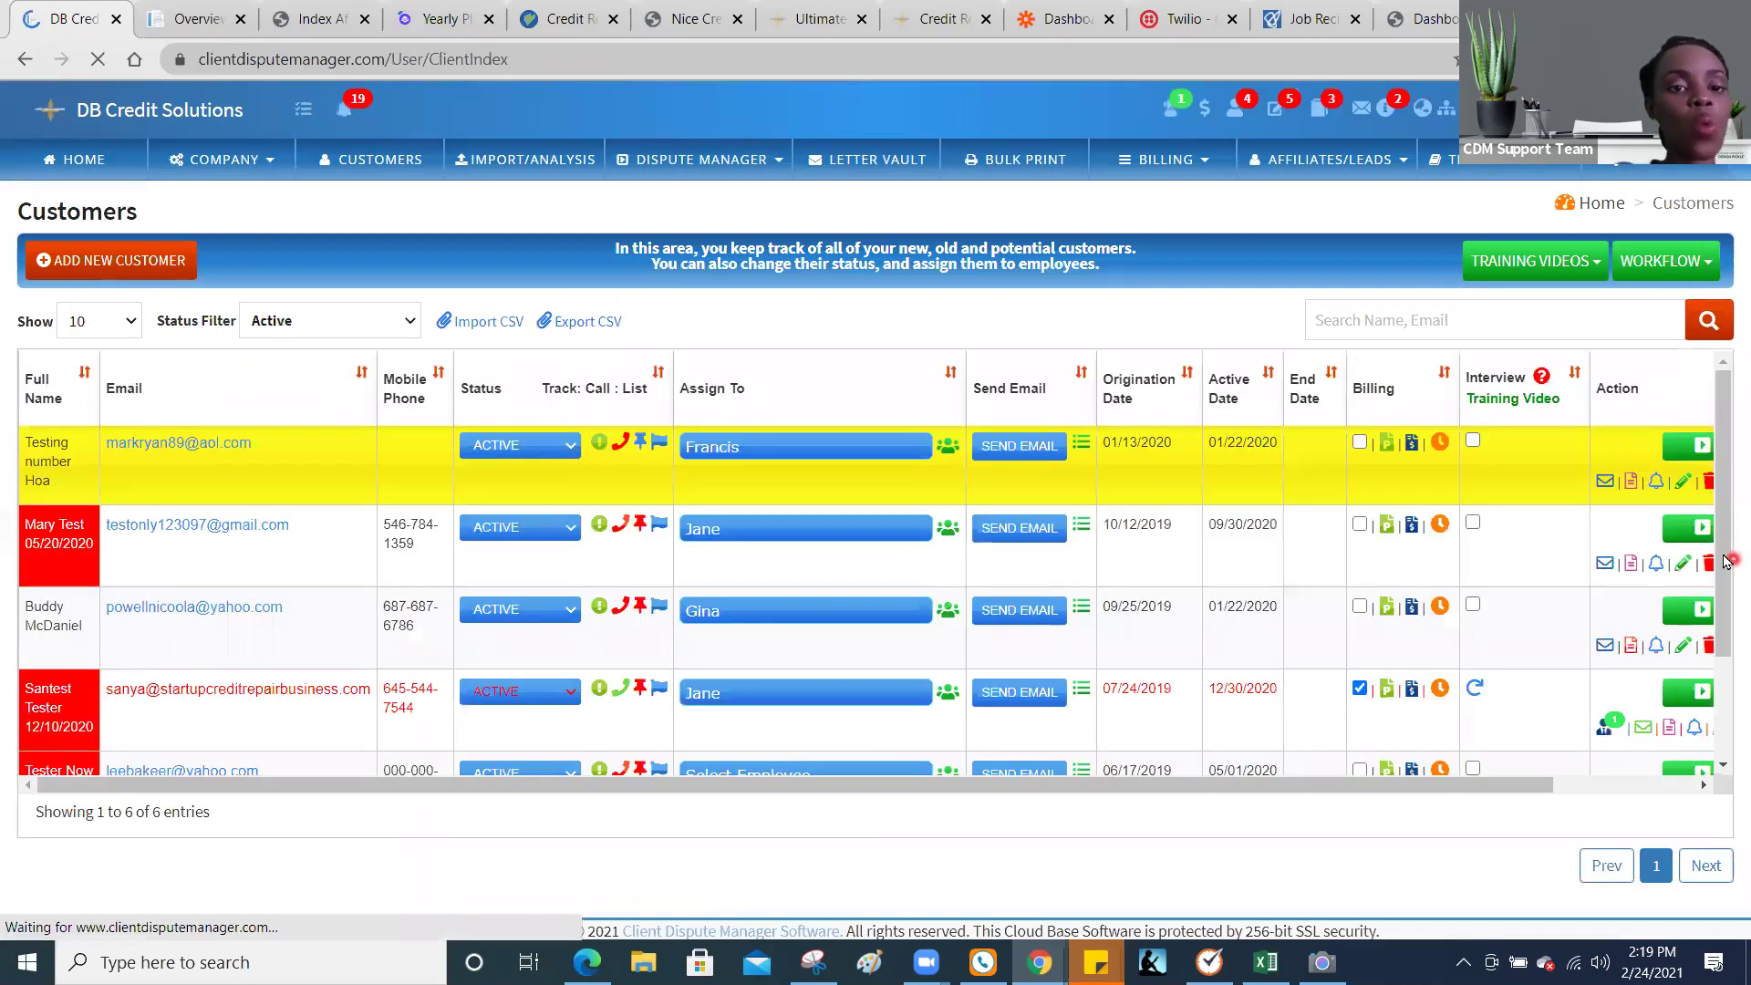
{"action": "scroll", "coordinate": [1726, 619], "scroll_direction": "down", "scroll_amount": 1}
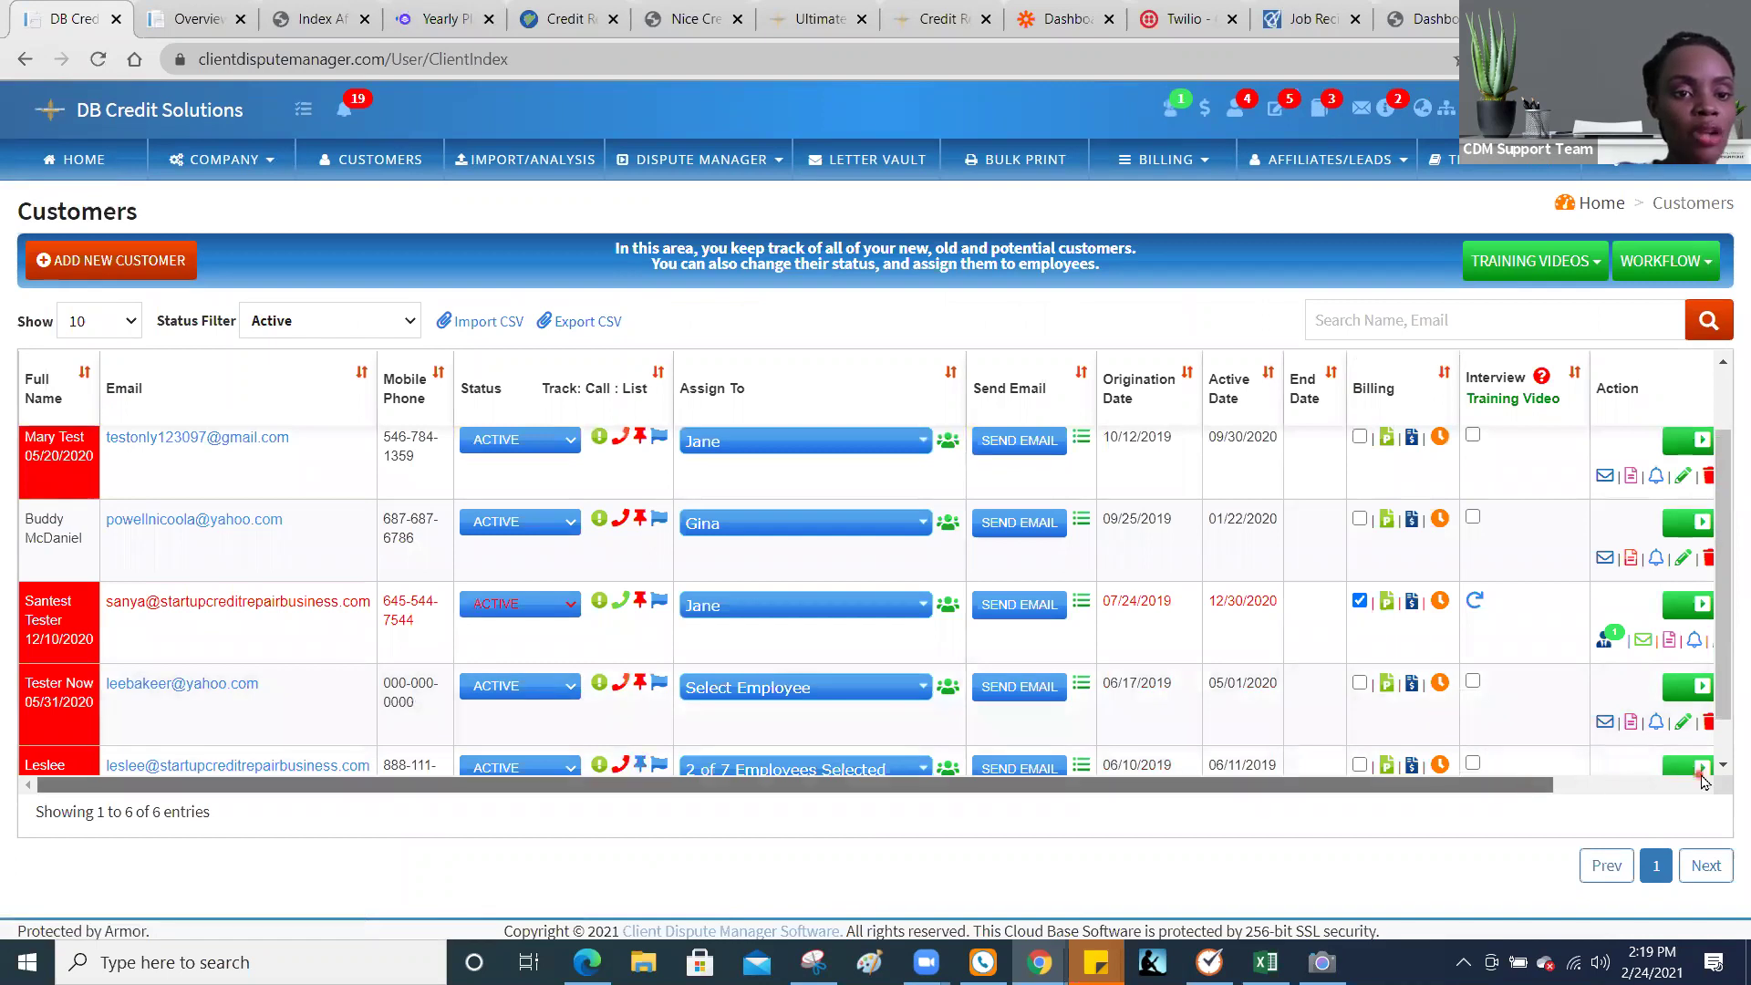
{"action": "left_click_drag", "start_coordinate": [1709, 784], "coordinate": [1711, 785]}
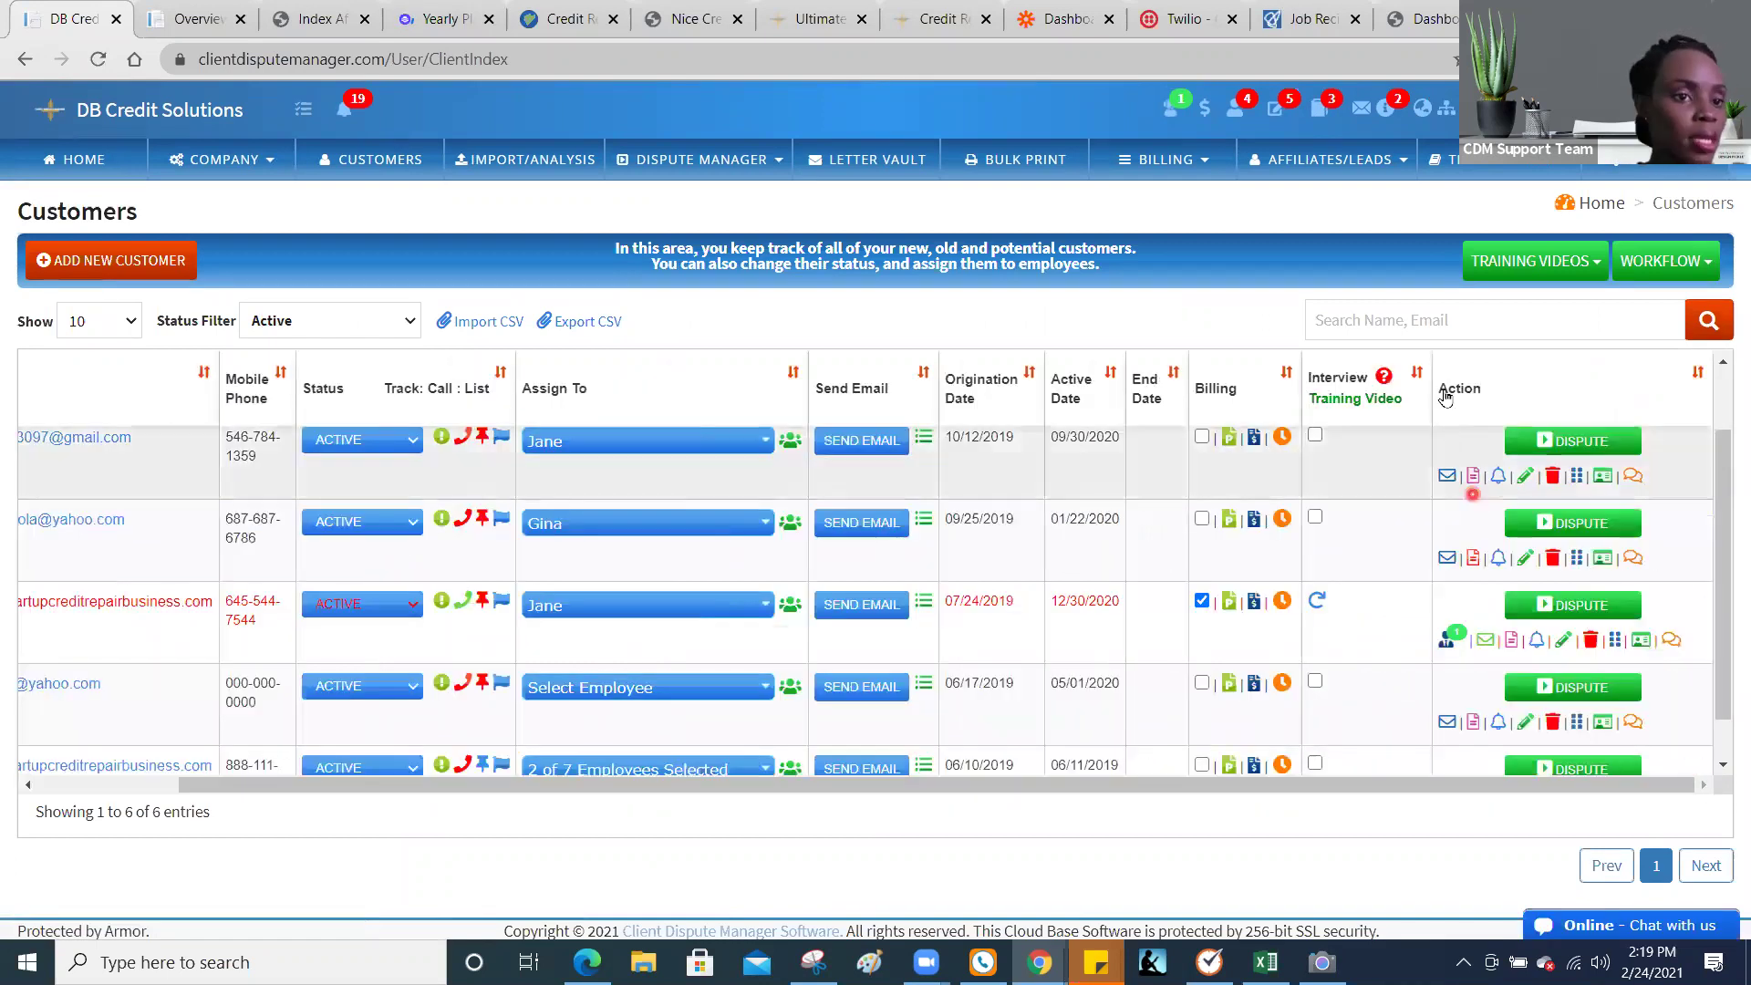
{"action": "left_click", "coordinate": [1633, 475]}
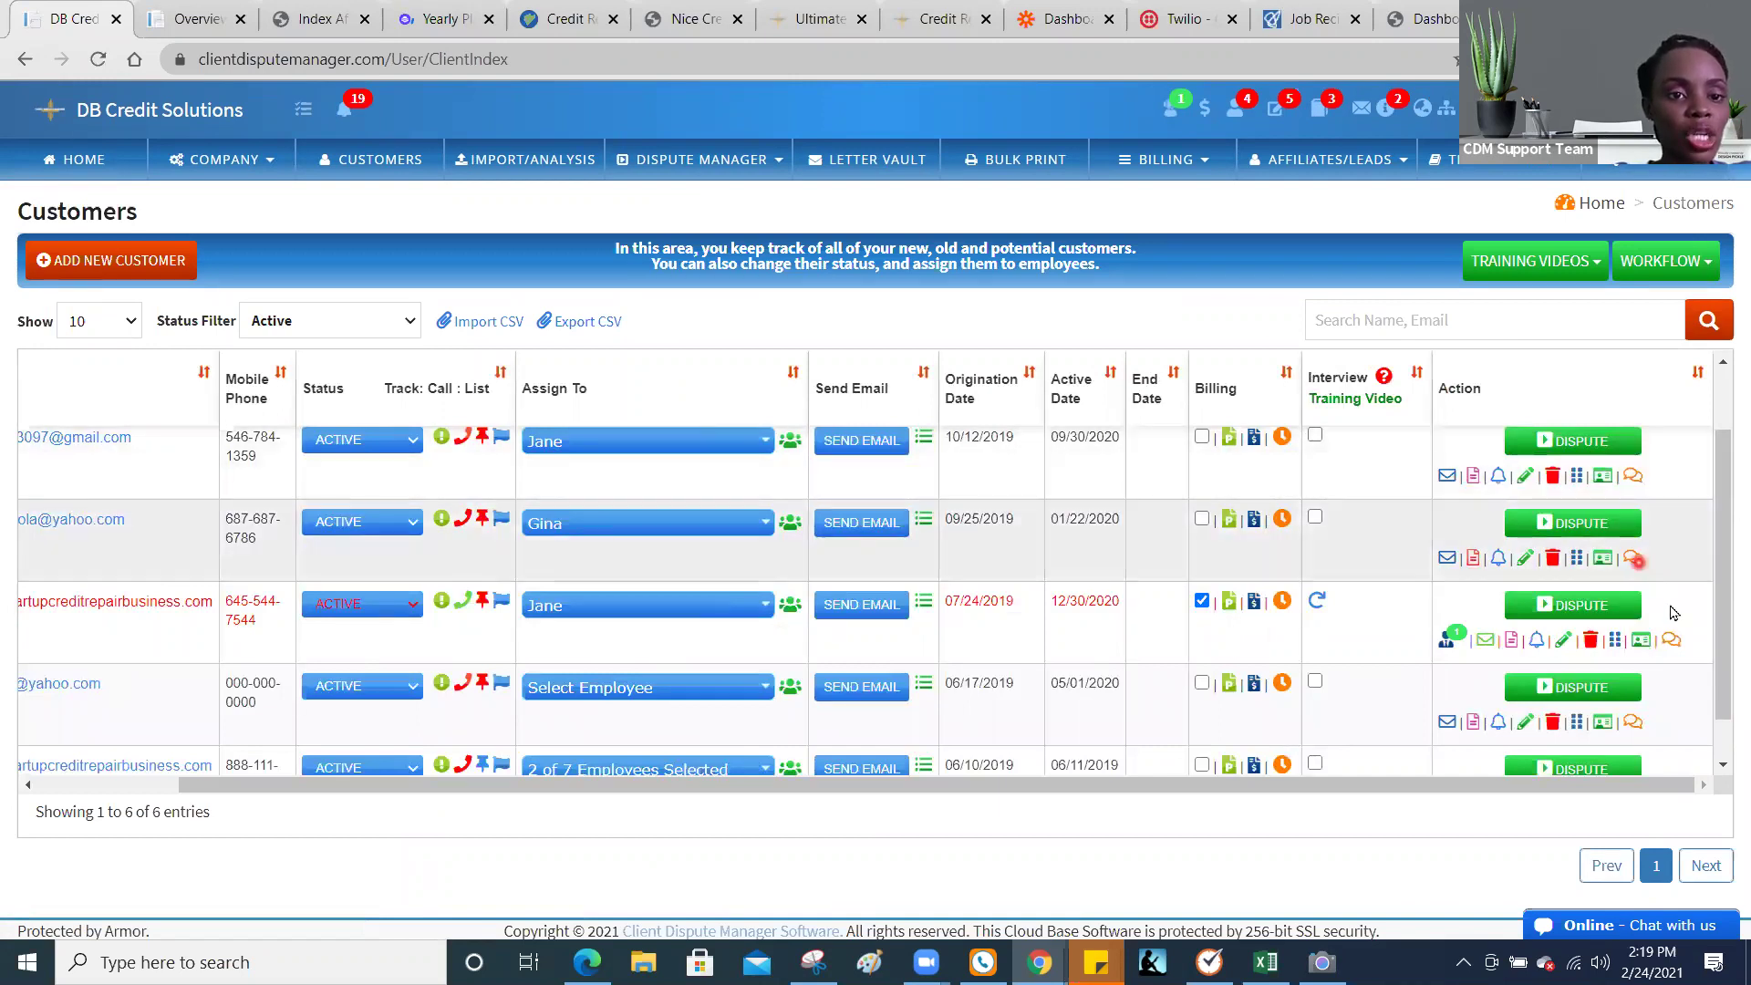
{"action": "left_click", "coordinate": [1673, 642]}
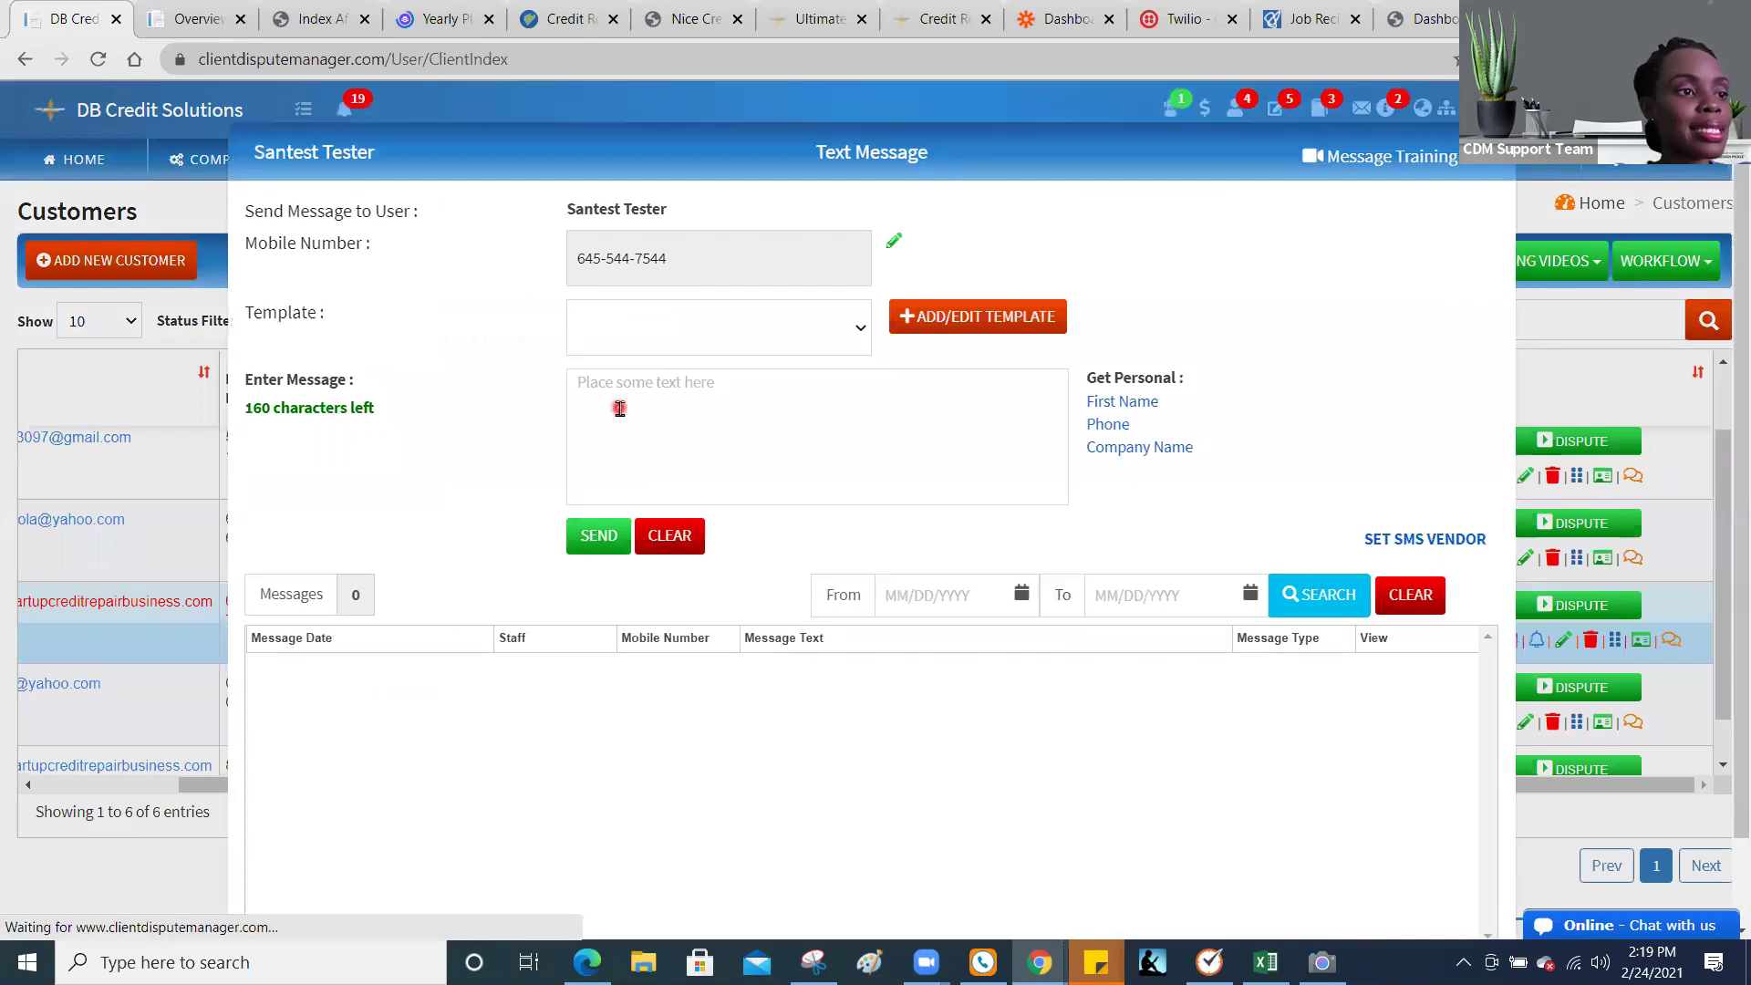
Step: Type 'Test' in the message box, delete a letter, and browse the templates without choosing one
{"action": "left_click", "coordinate": [619, 408]}
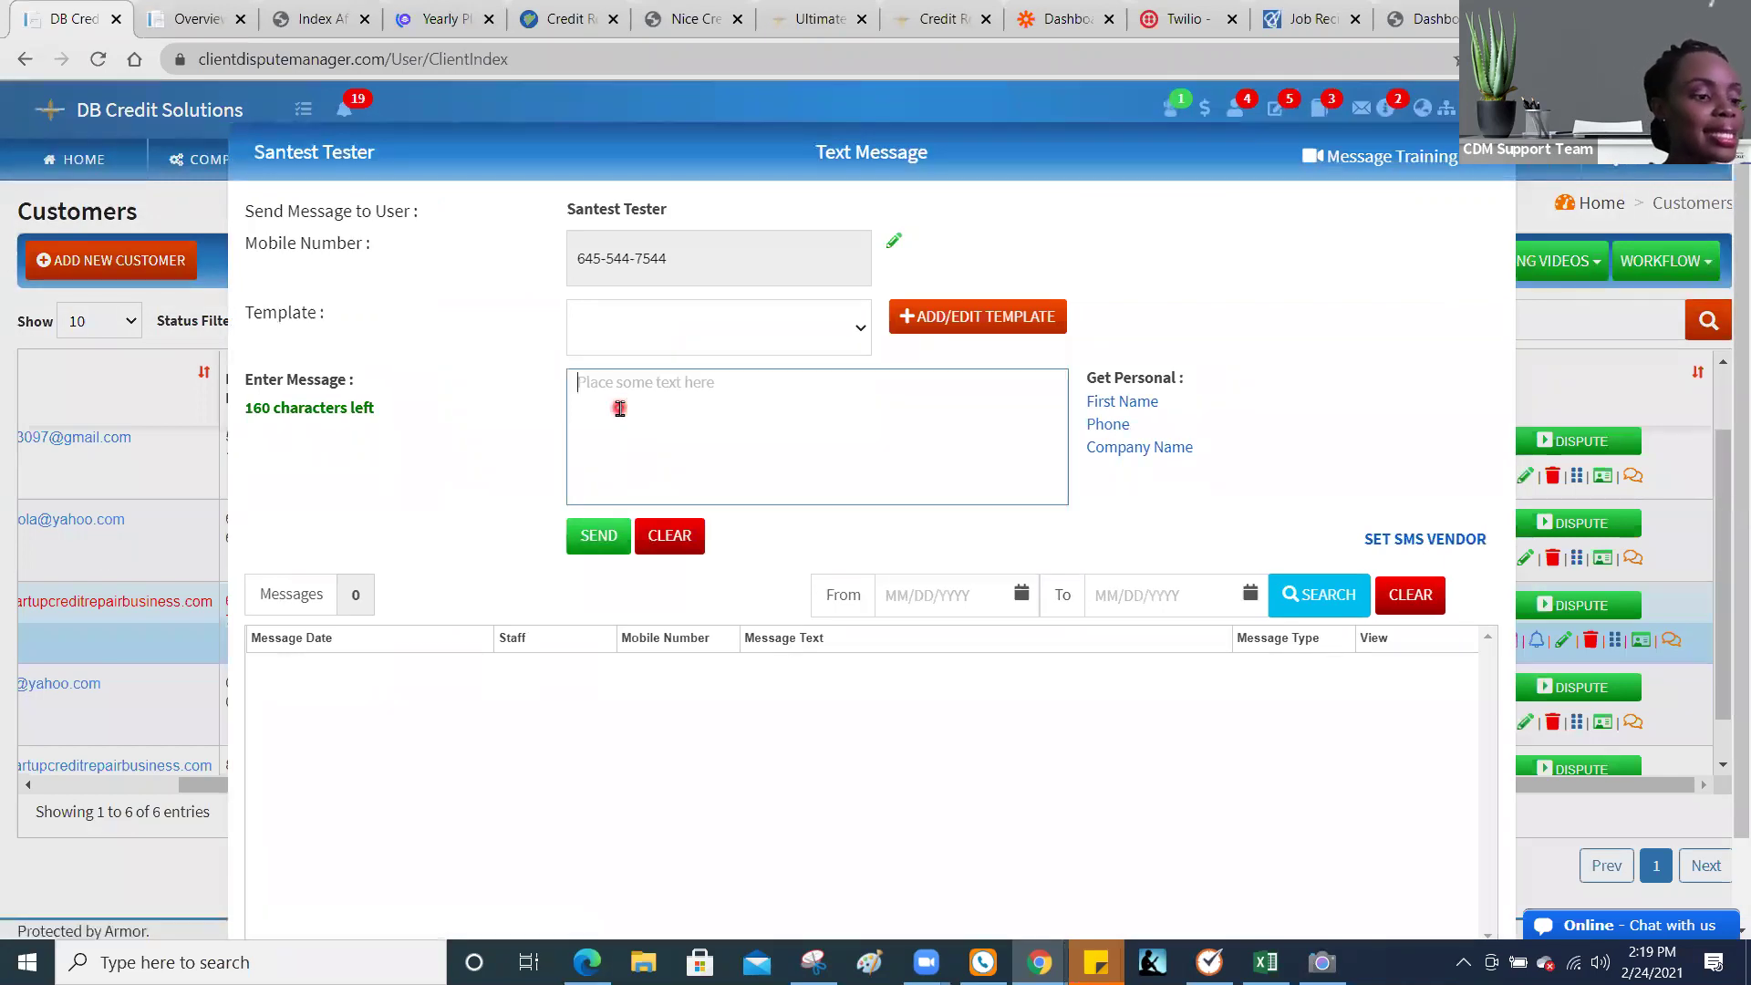
{"action": "type", "text": "Test"}
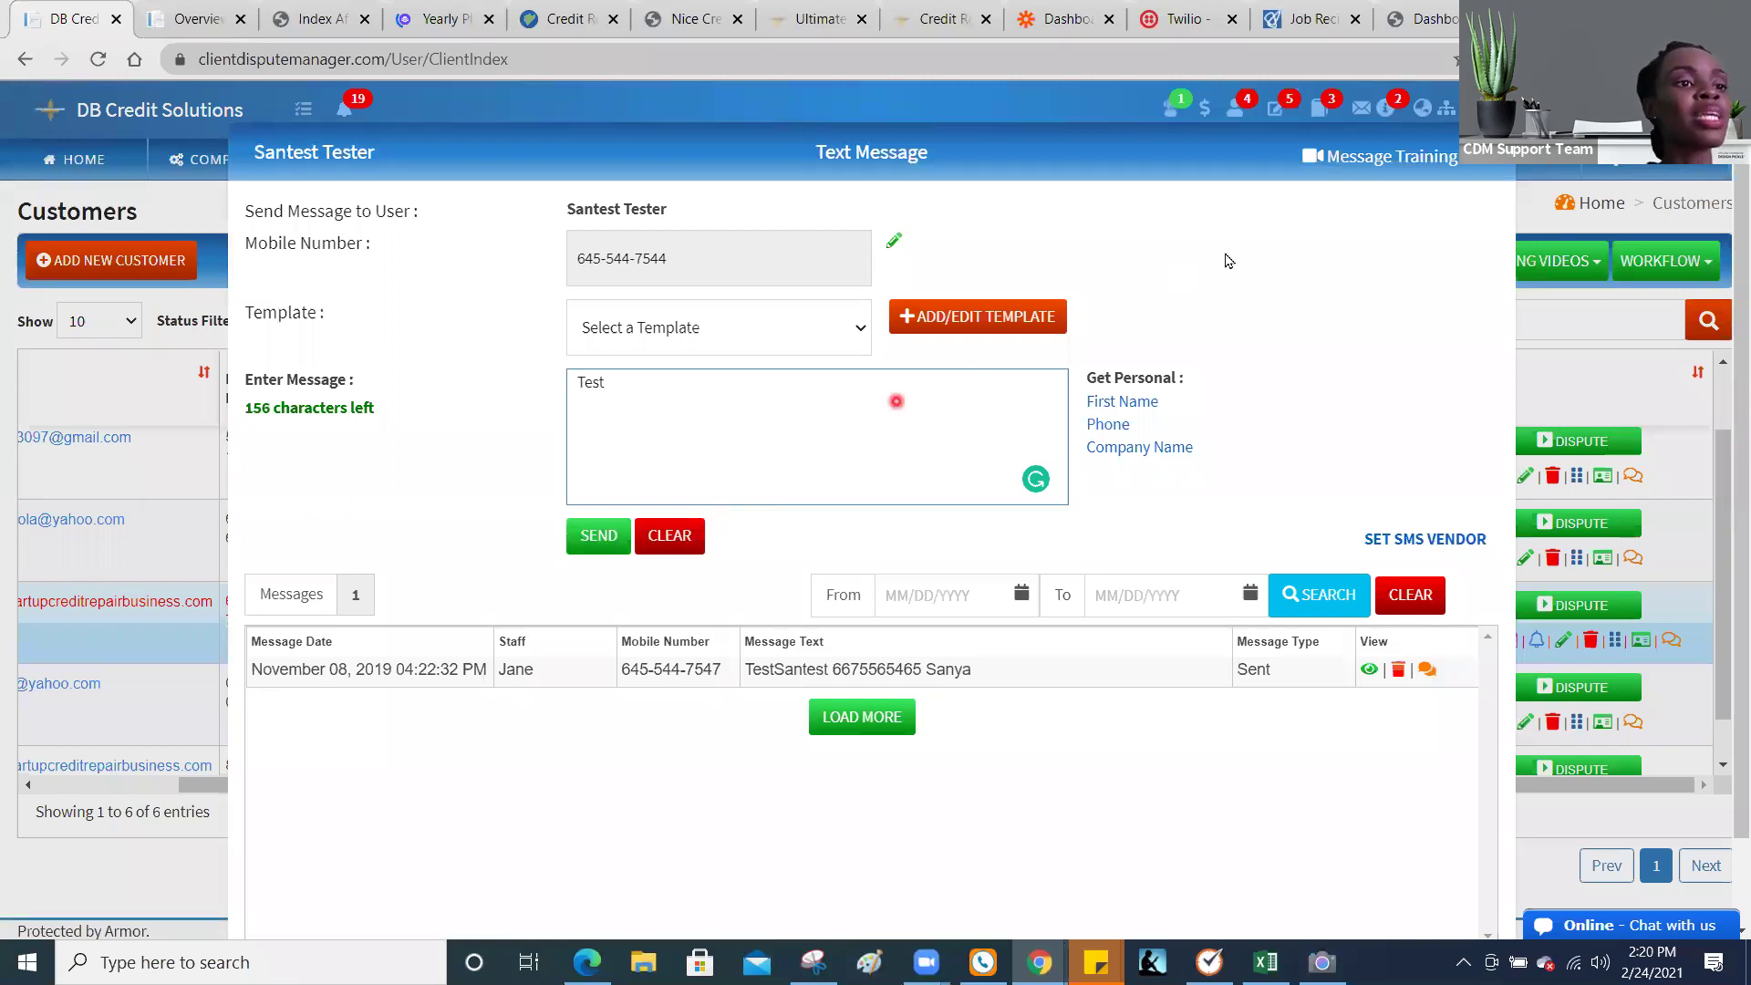
{"action": "left_click", "coordinate": [1227, 258]}
{"action": "left_click", "coordinate": [770, 398]}
{"action": "key", "text": "BackSpace"}
{"action": "key", "text": "BackSpace"}
{"action": "key", "text": "BackSpace"}
{"action": "key", "text": "BackSpace"}
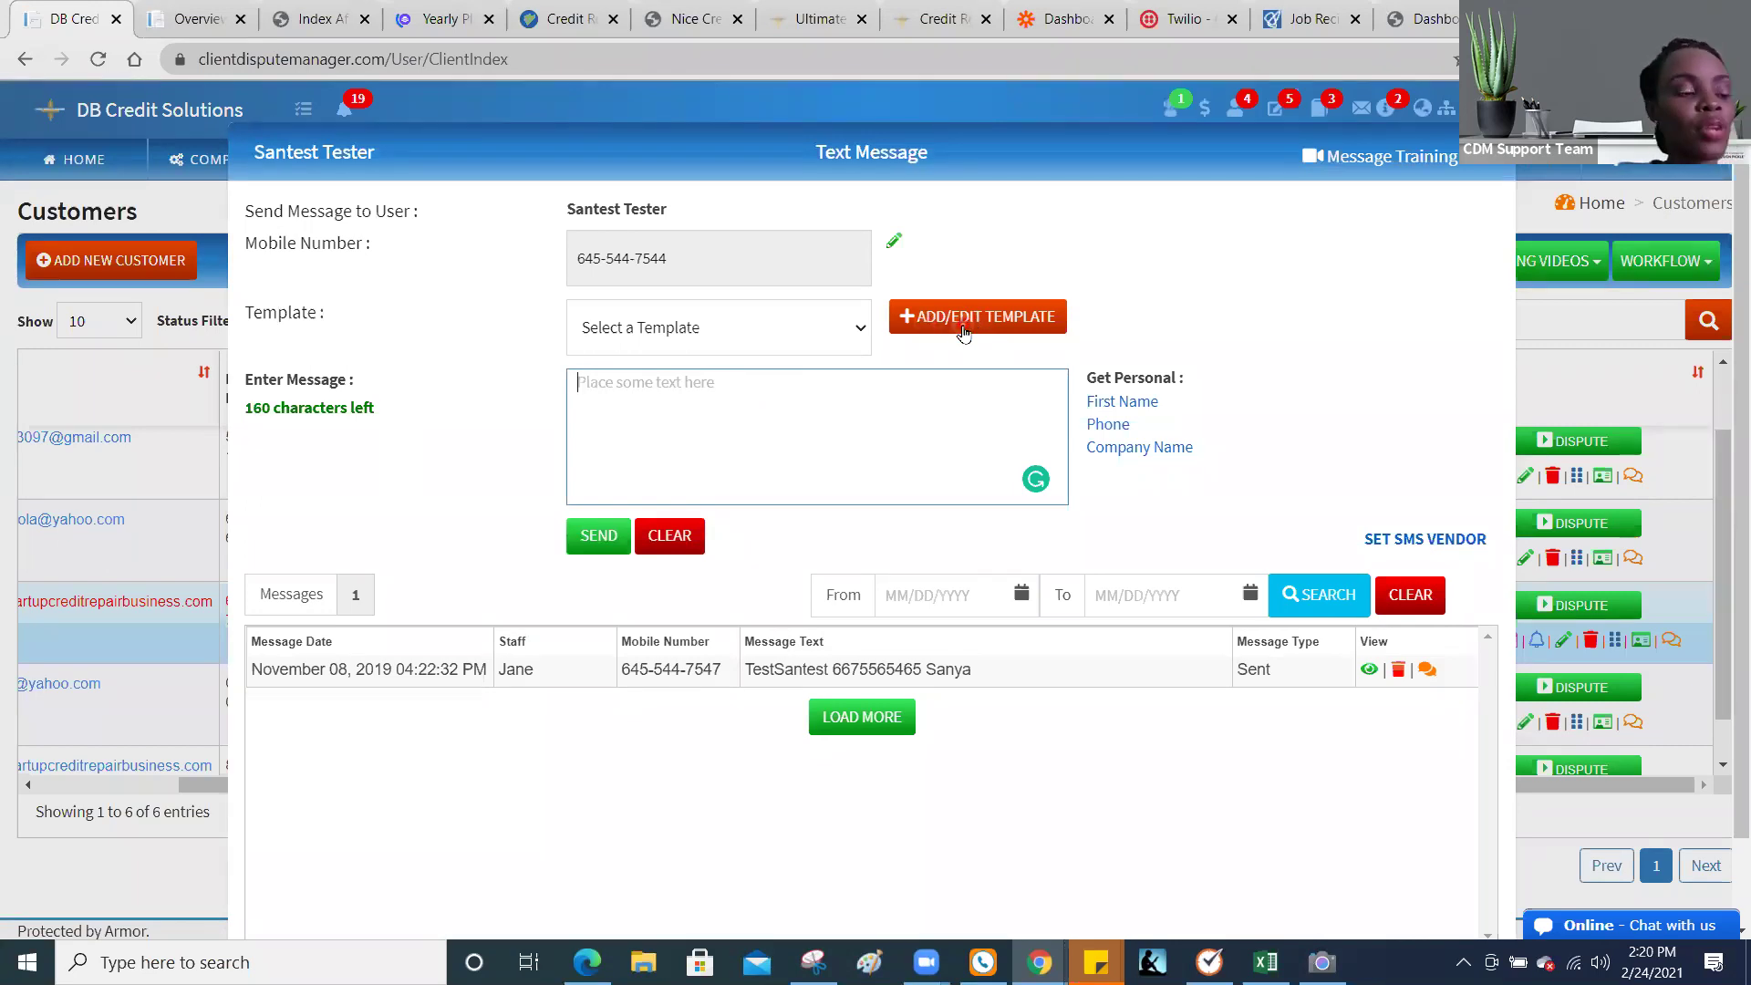
{"action": "left_click", "coordinate": [859, 330]}
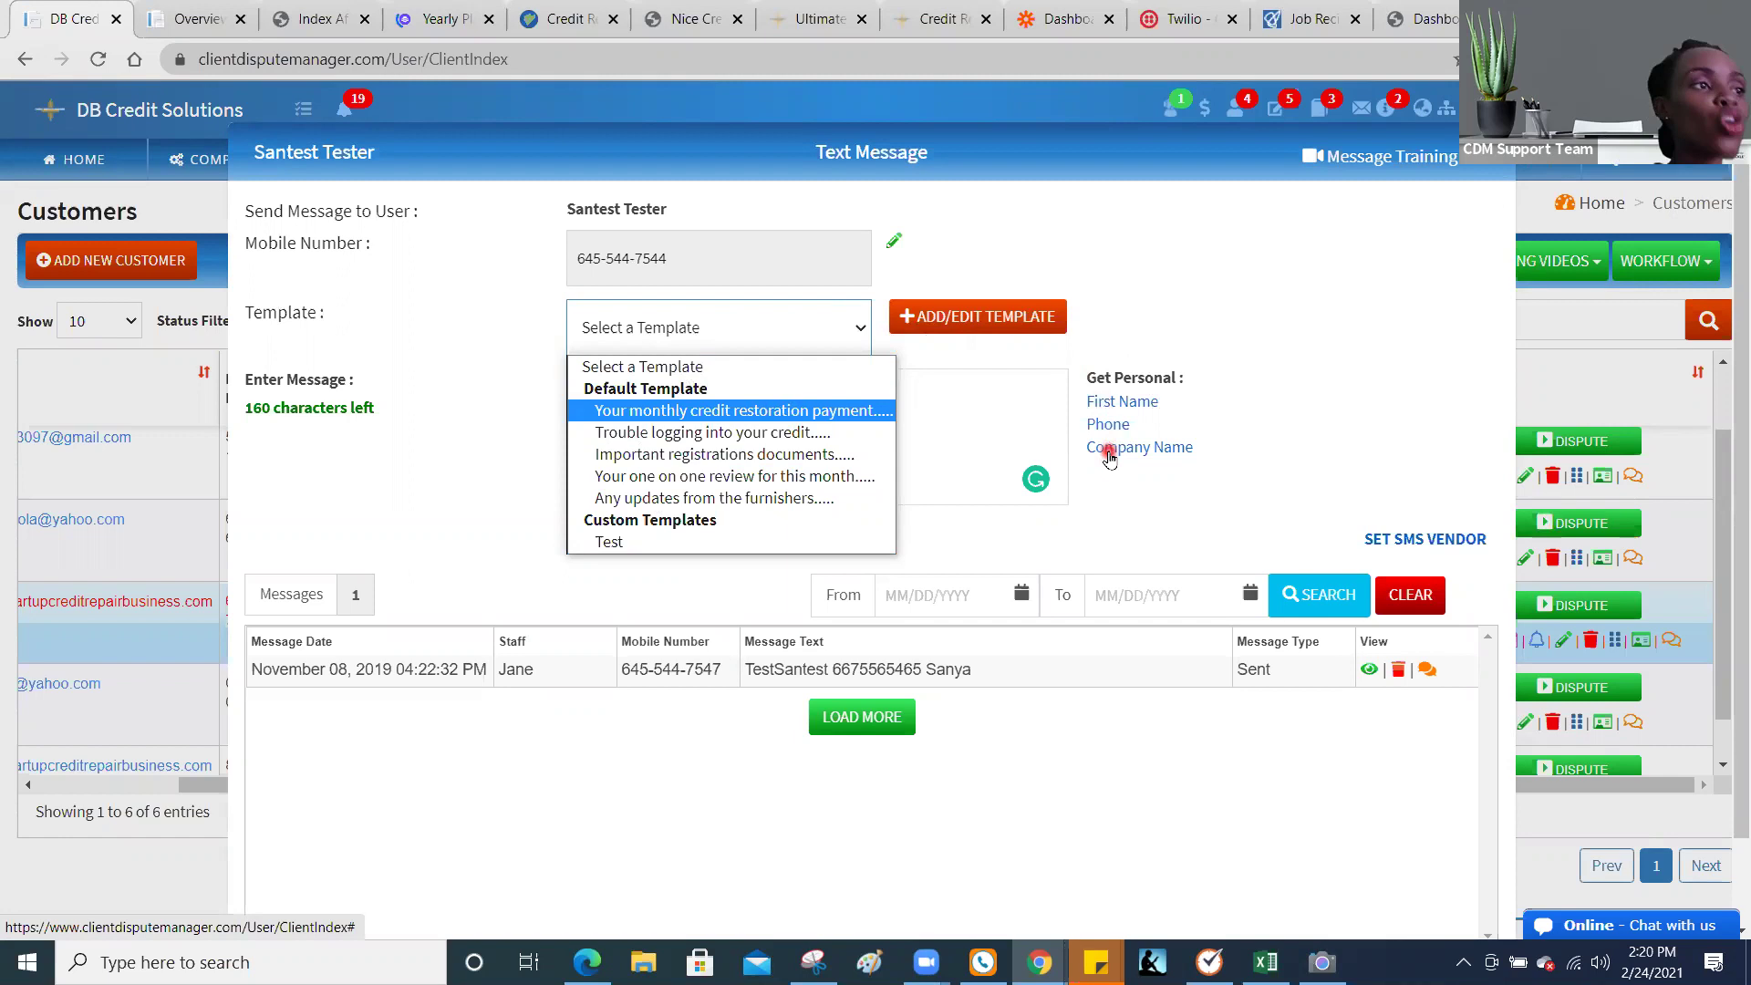
{"action": "left_click", "coordinate": [1491, 153]}
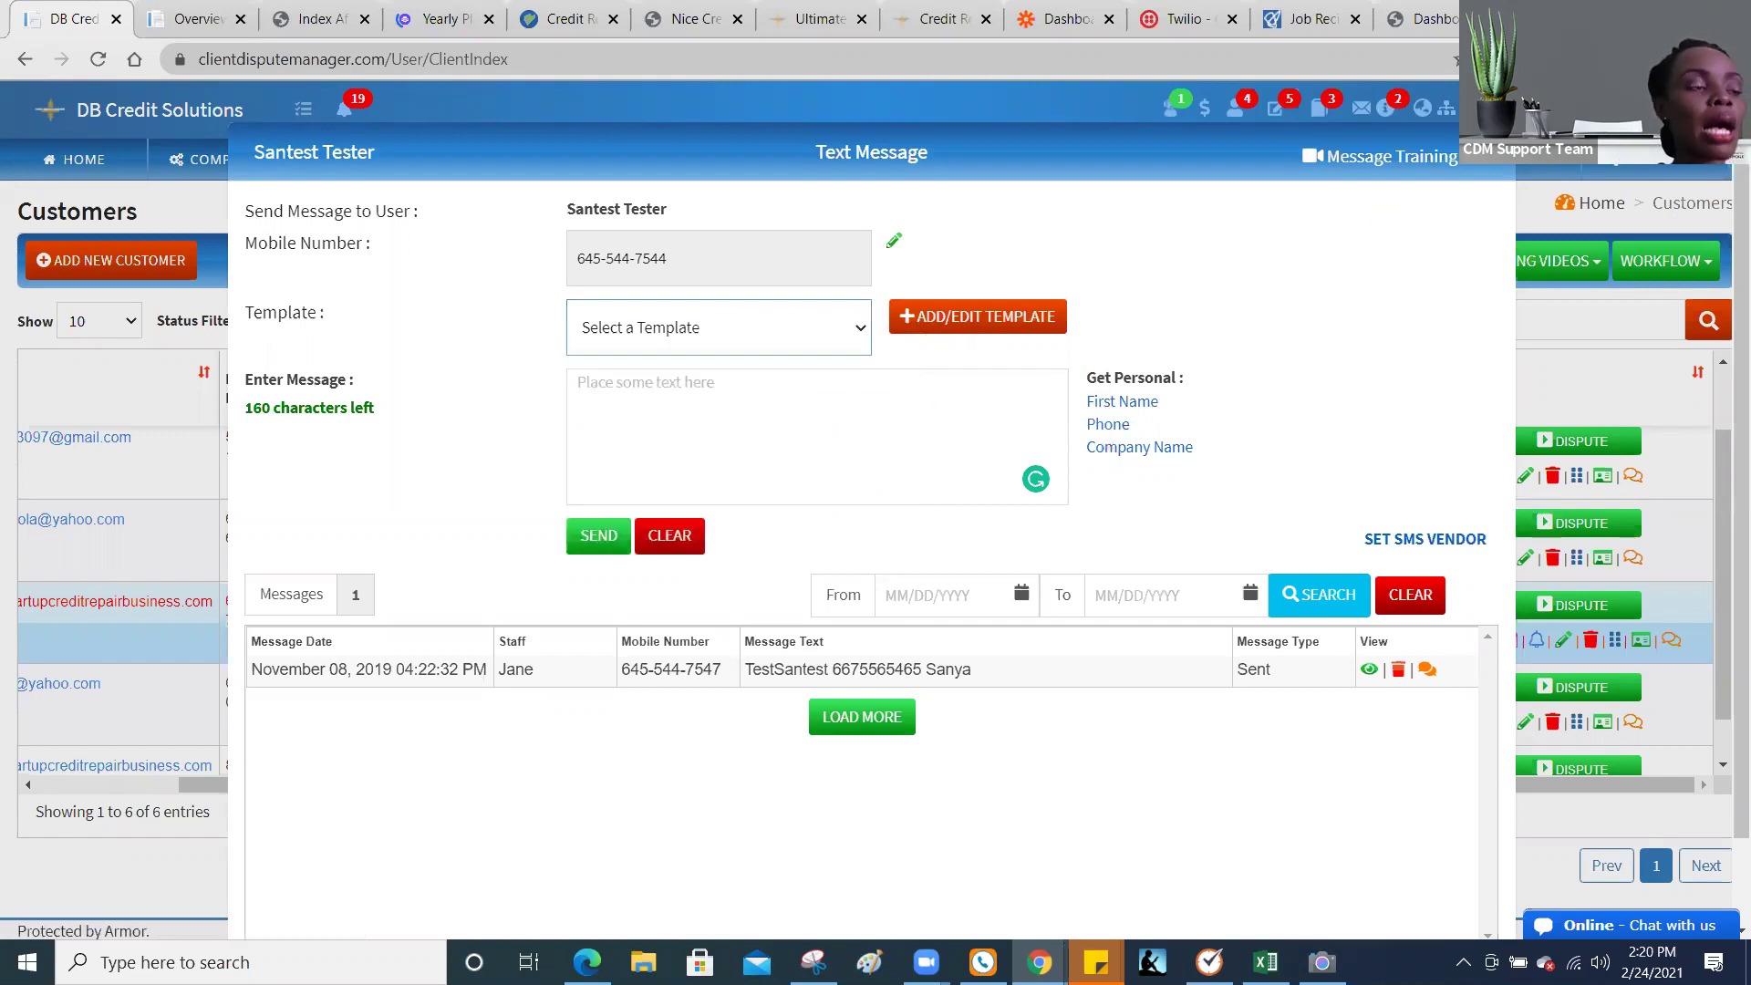
Step: Close the text message window and go to COMPANY > NOTIFICATION/AUTOMATION
{"action": "left_click", "coordinate": [226, 175]}
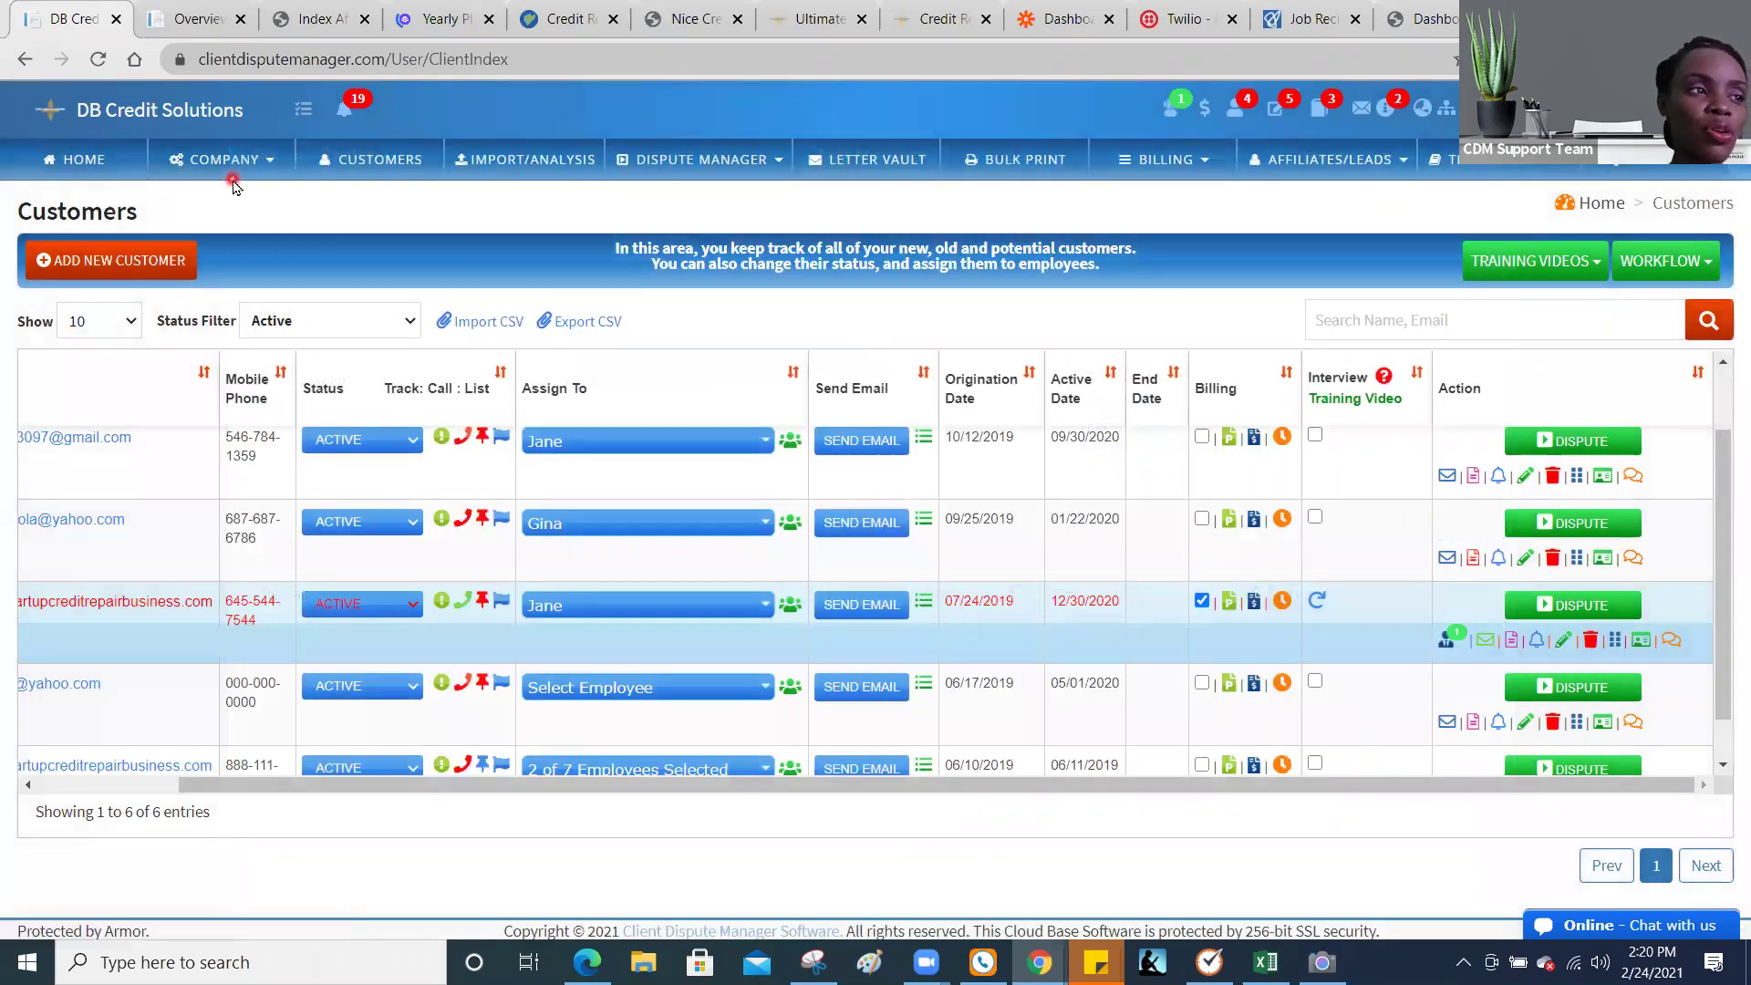
{"action": "left_click", "coordinate": [227, 175]}
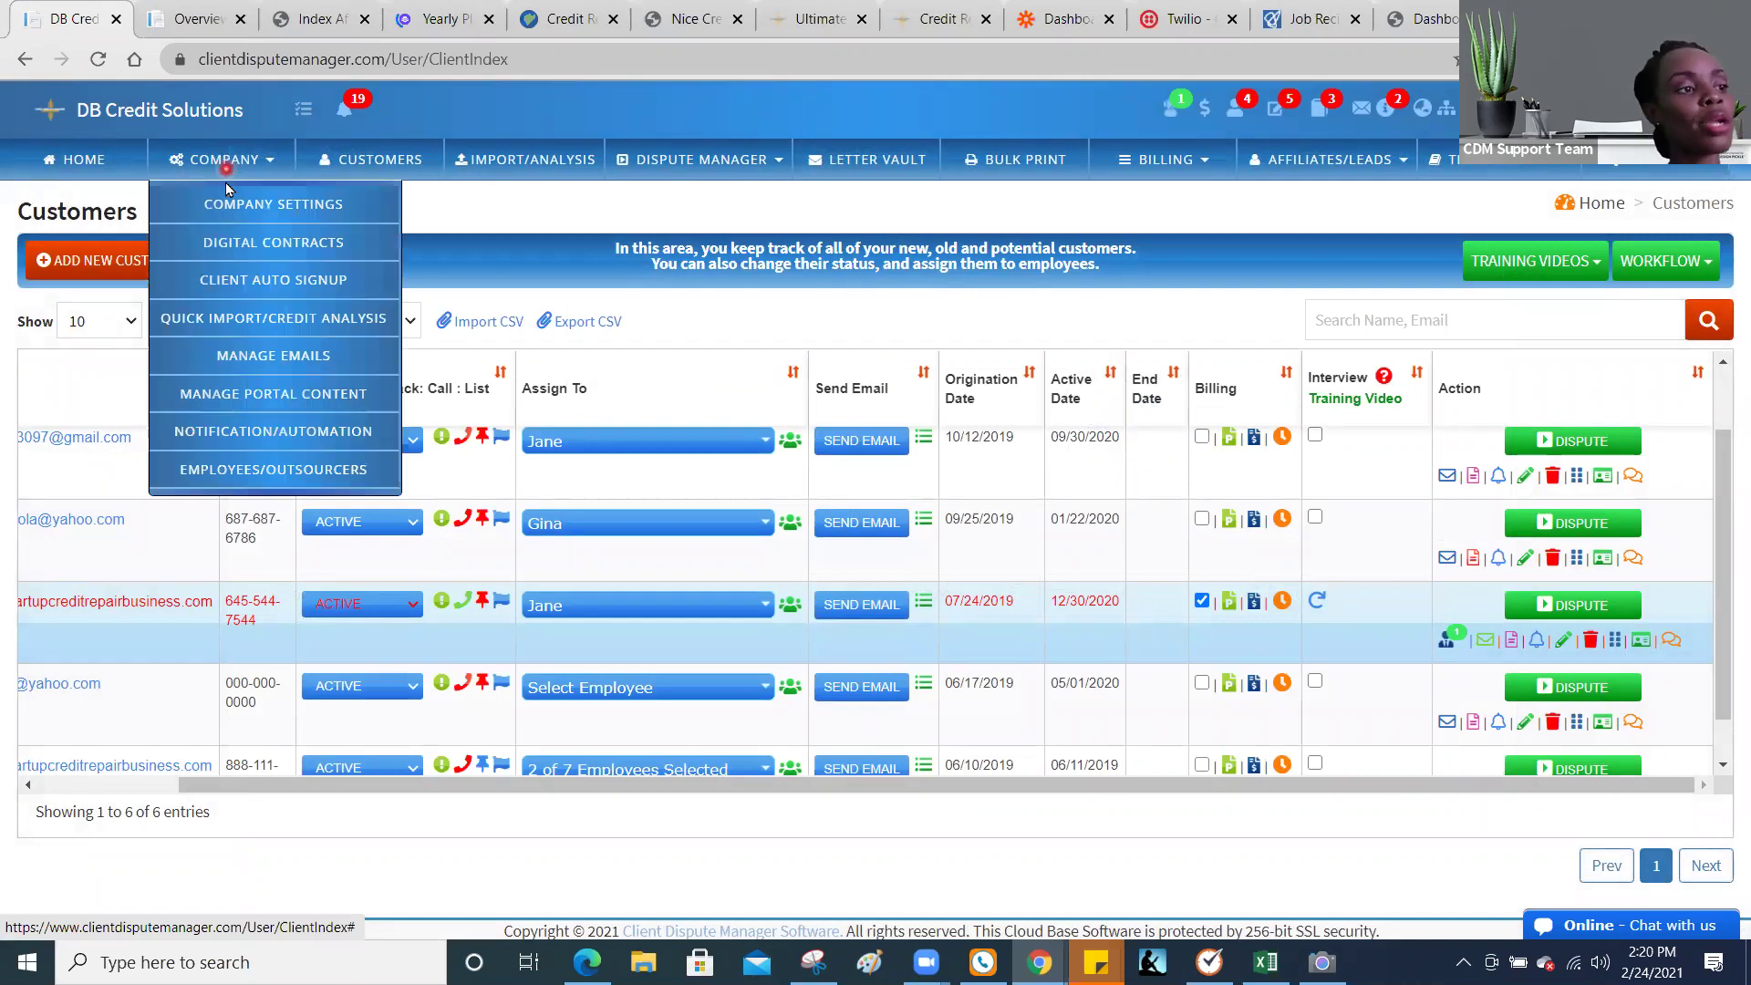
{"action": "left_click", "coordinate": [262, 435]}
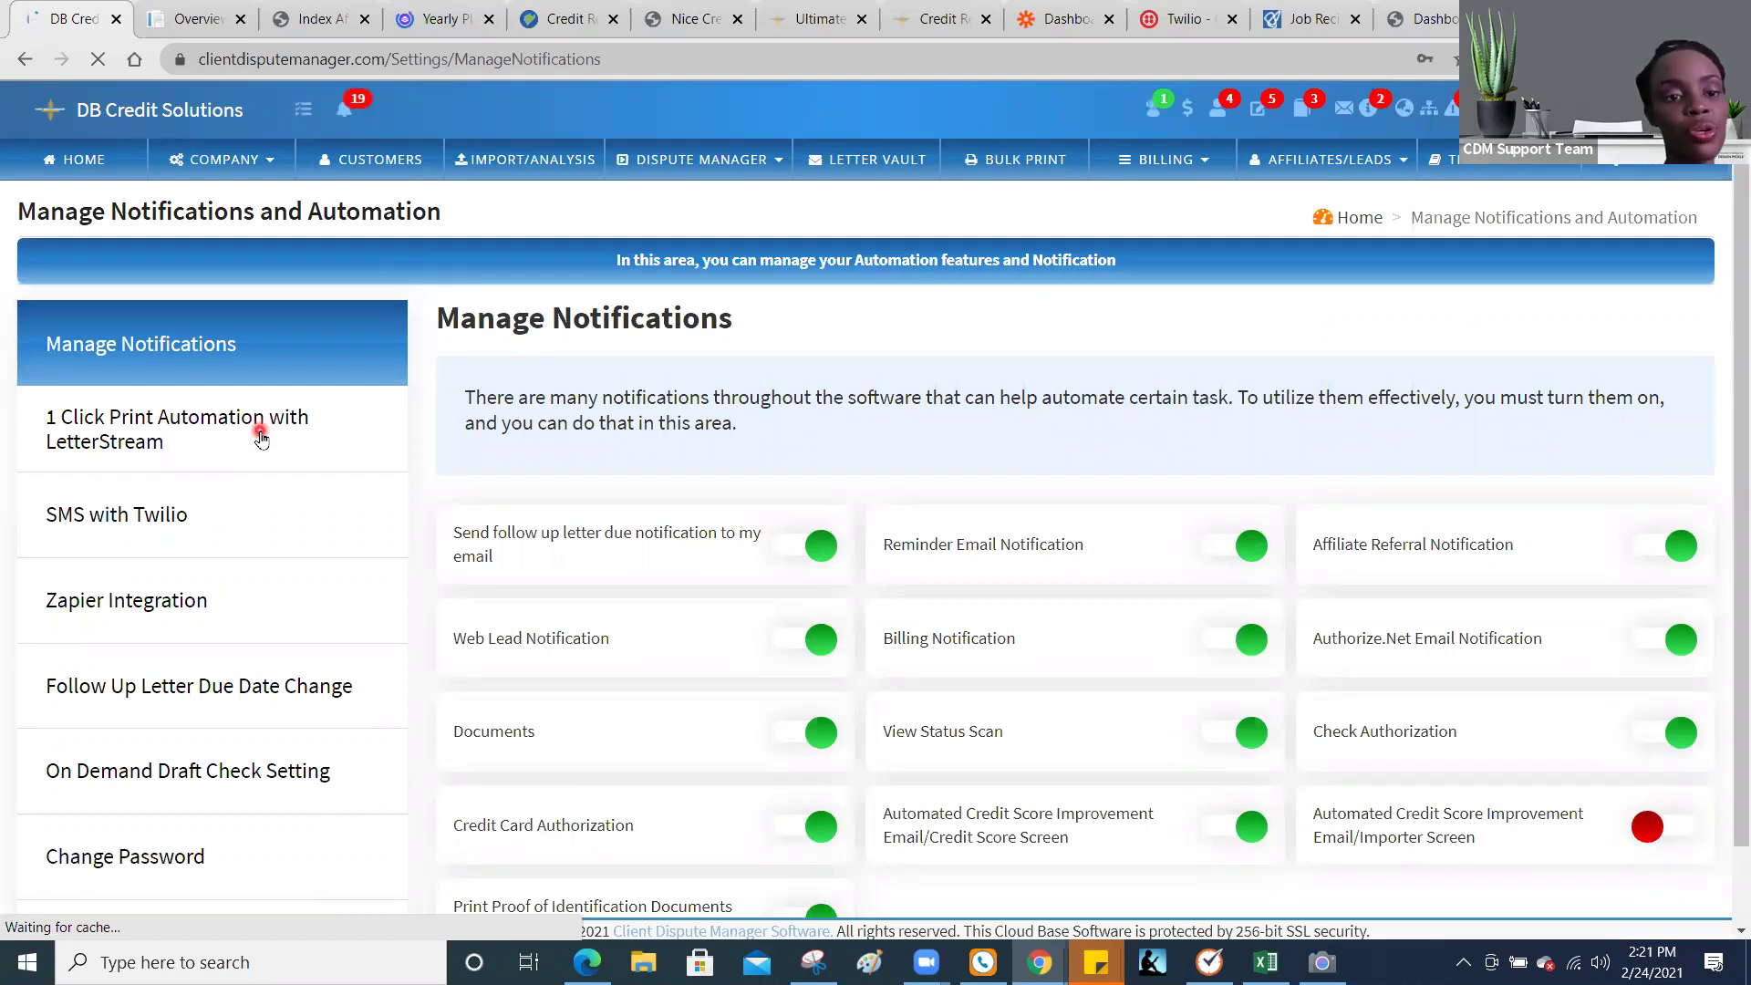
Step: Scroll through the SMS with Twilio settings, then show the Zapier Integration section
{"action": "left_click", "coordinate": [174, 513]}
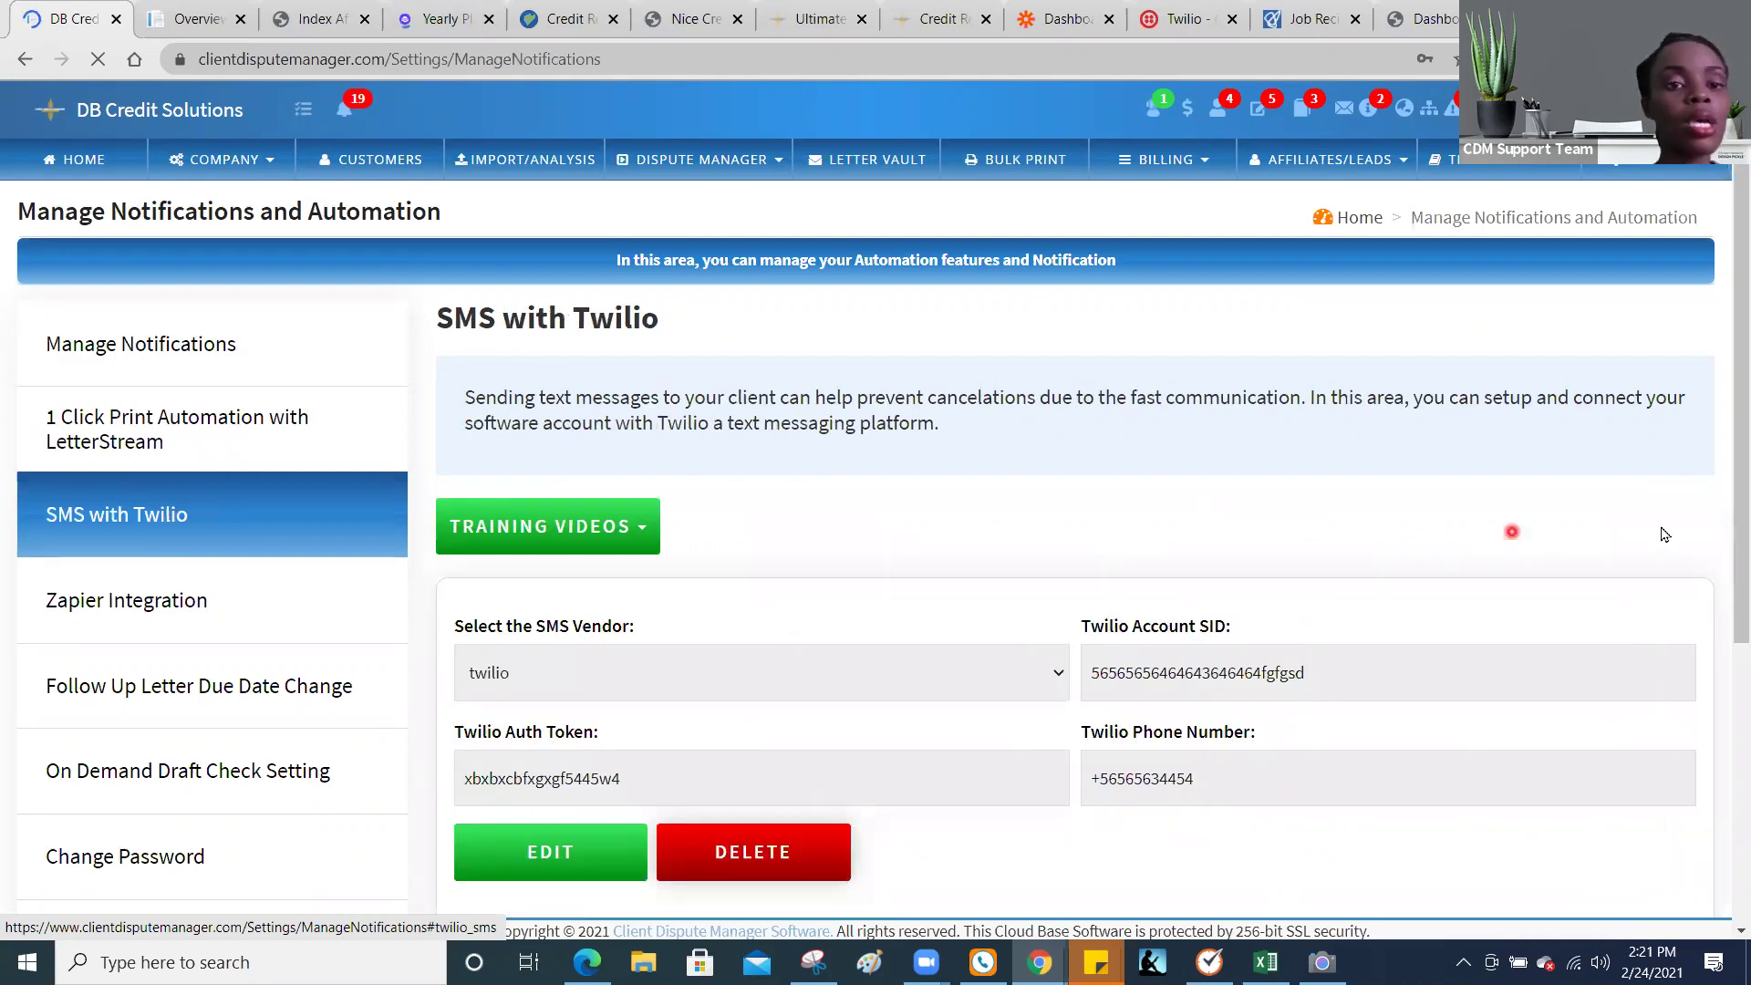
{"action": "scroll", "coordinate": [1727, 563], "scroll_direction": "down", "scroll_amount": 3}
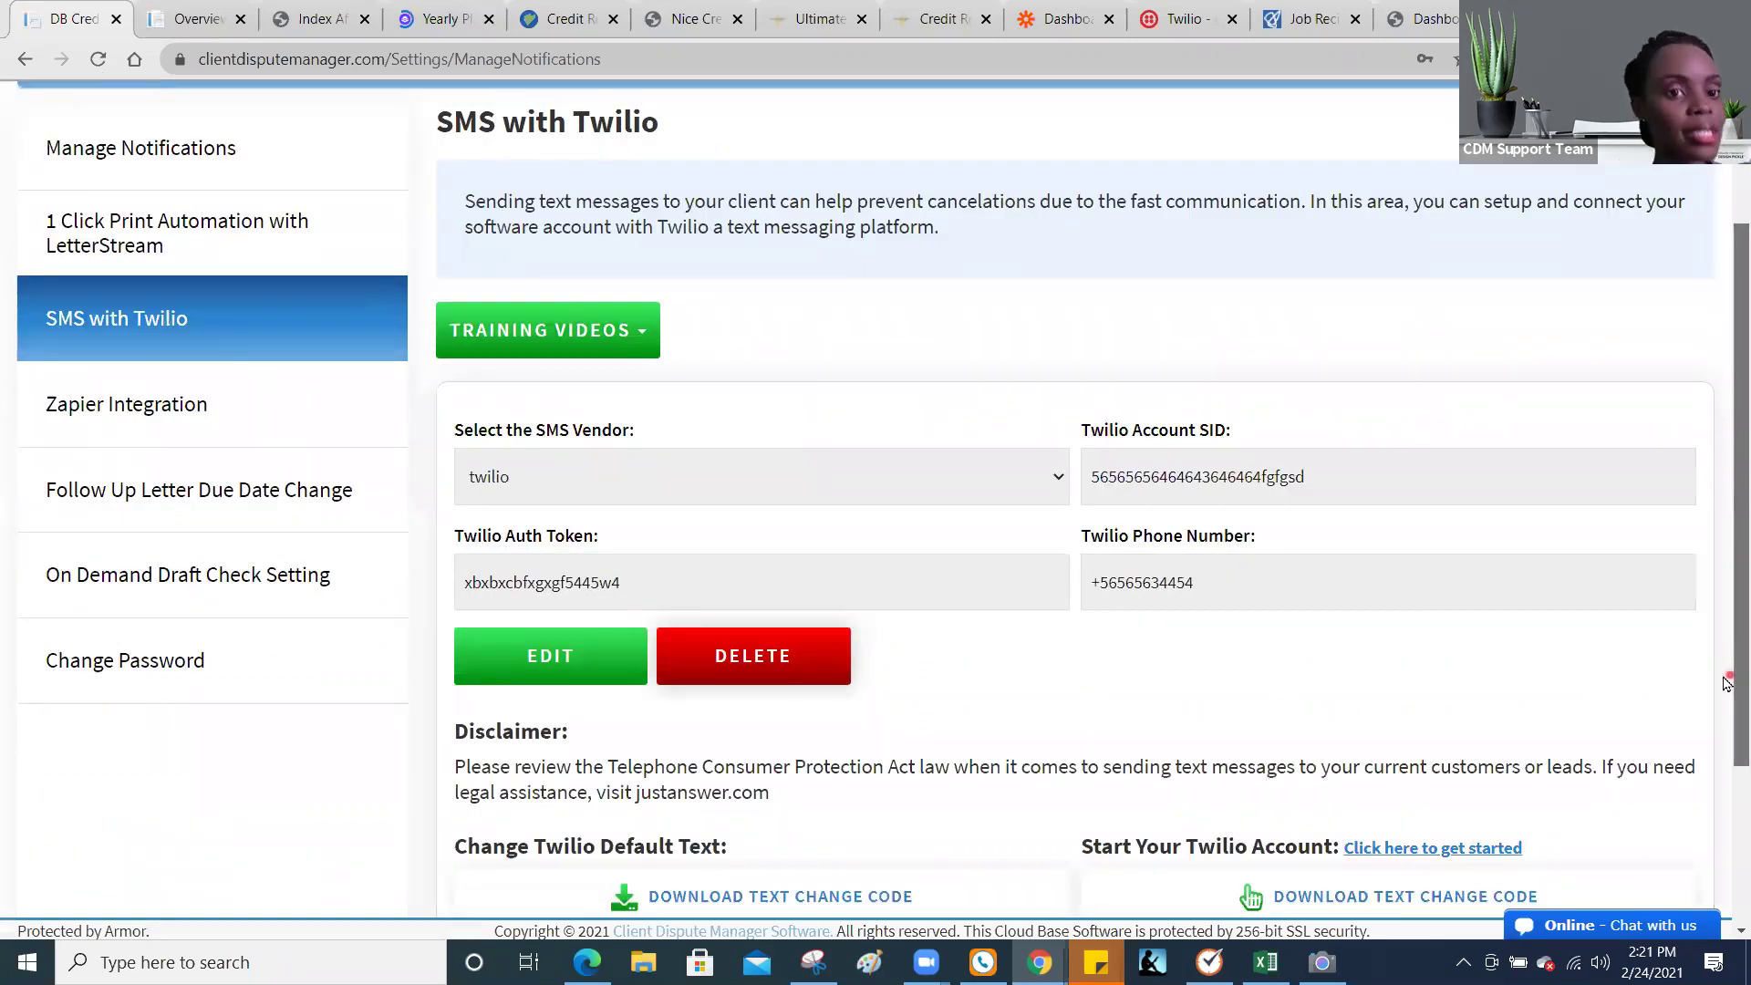
{"action": "scroll", "coordinate": [1727, 682], "scroll_direction": "down", "scroll_amount": 2}
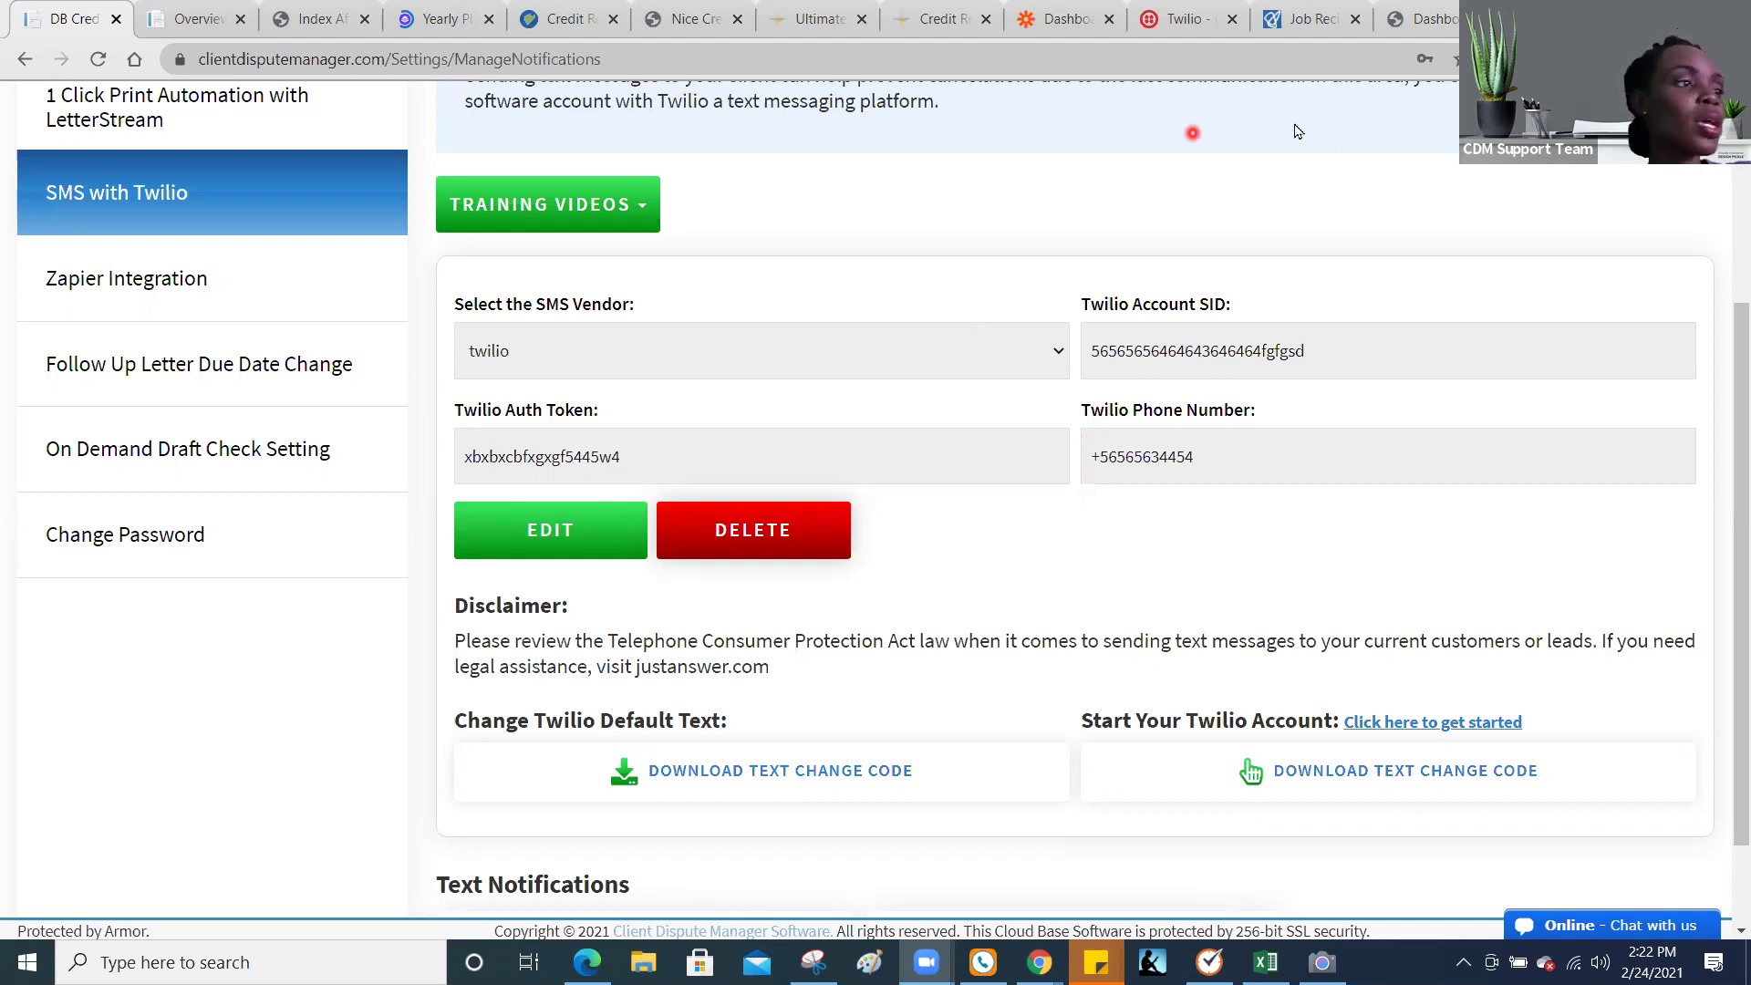
{"action": "left_click", "coordinate": [295, 305]}
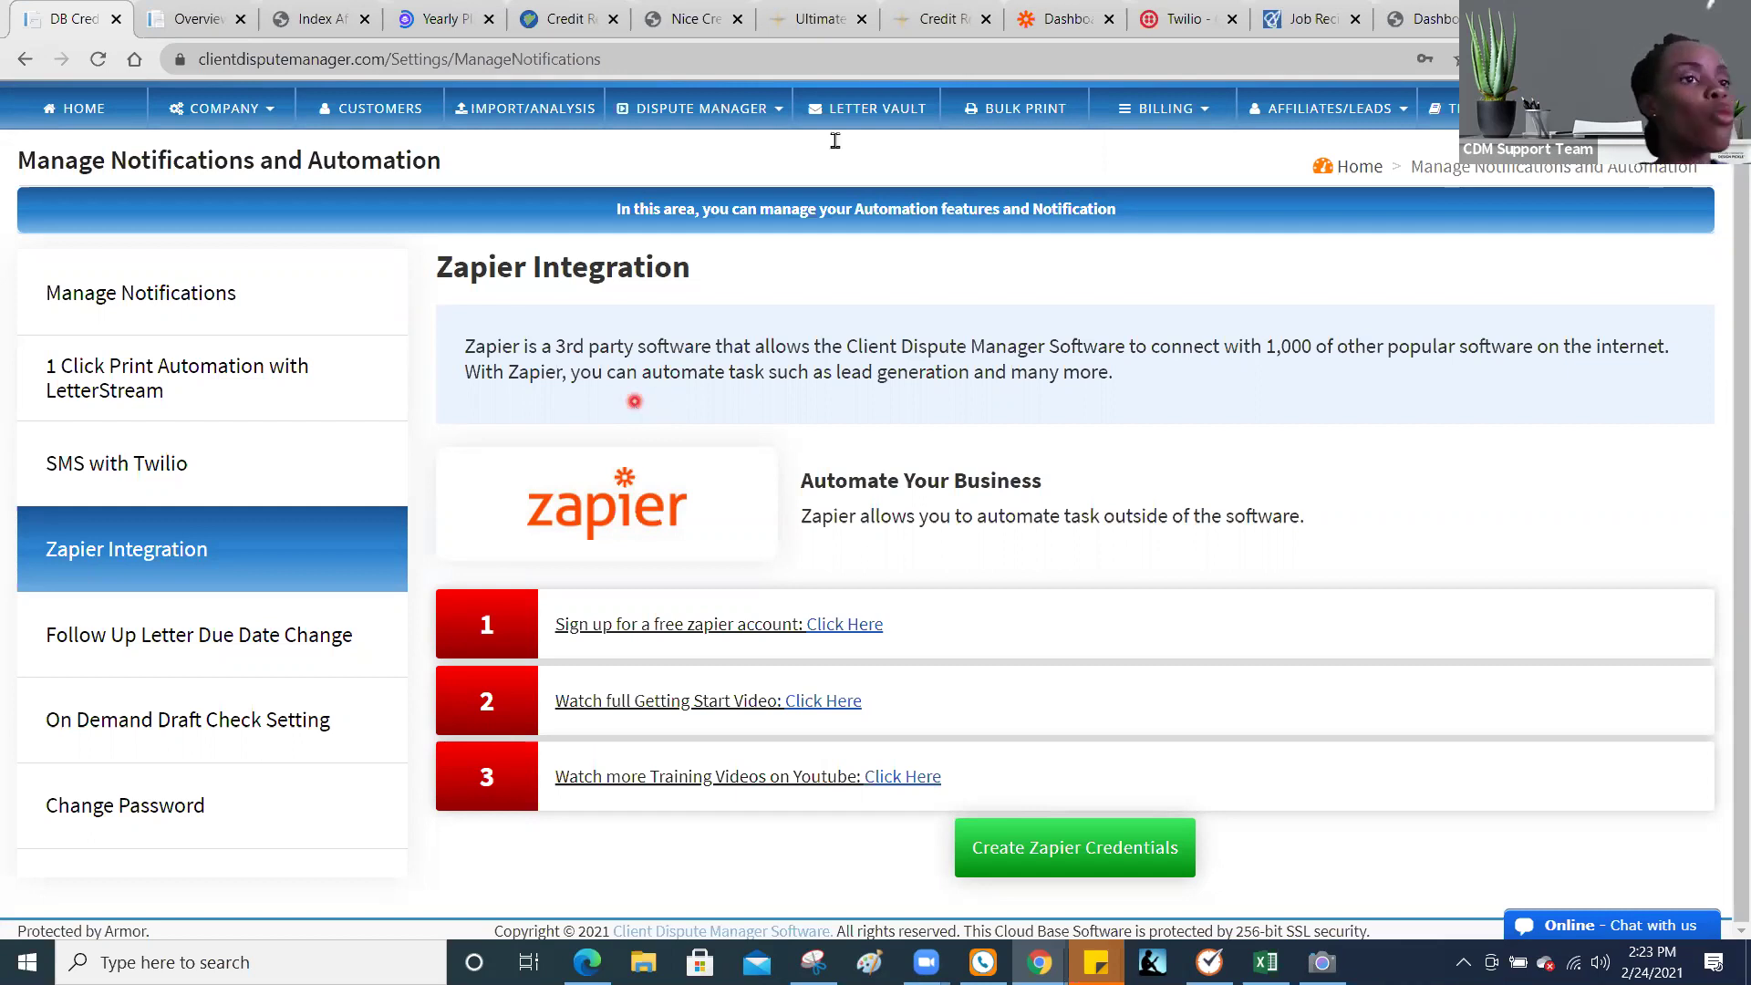
Step: Switch to the Zapier Dashboard browser tab
{"action": "left_click", "coordinate": [1038, 19]}
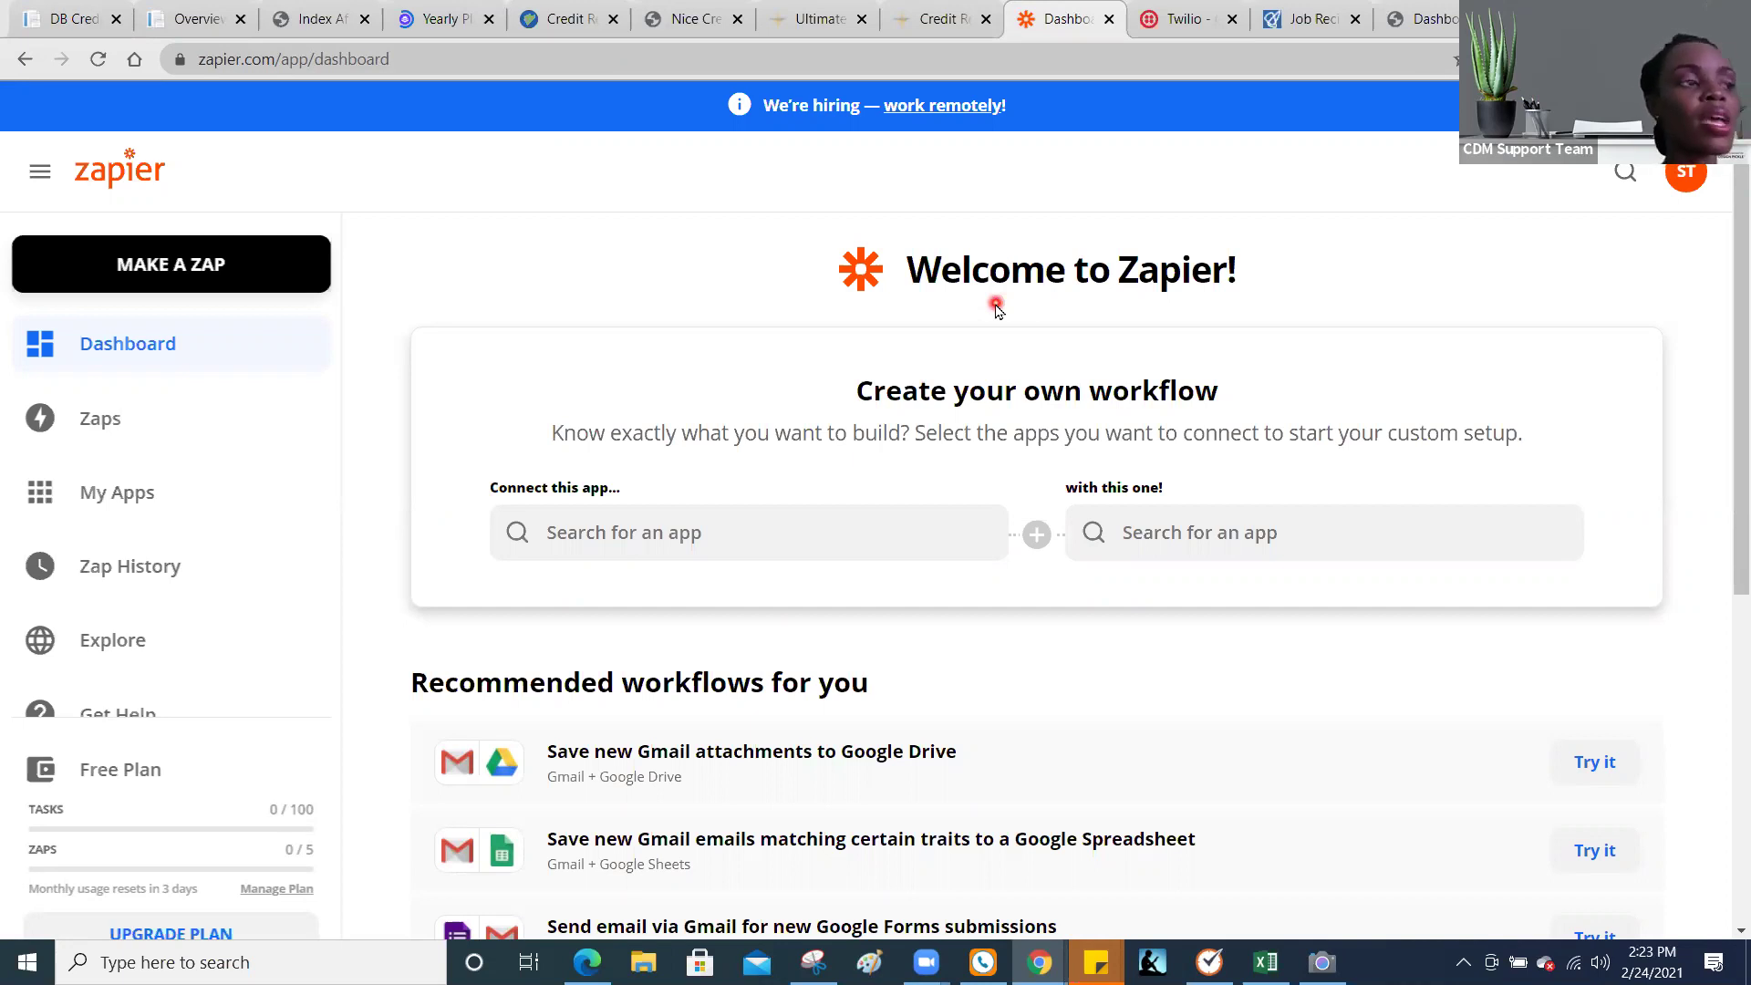
{"action": "left_click", "coordinate": [380, 280]}
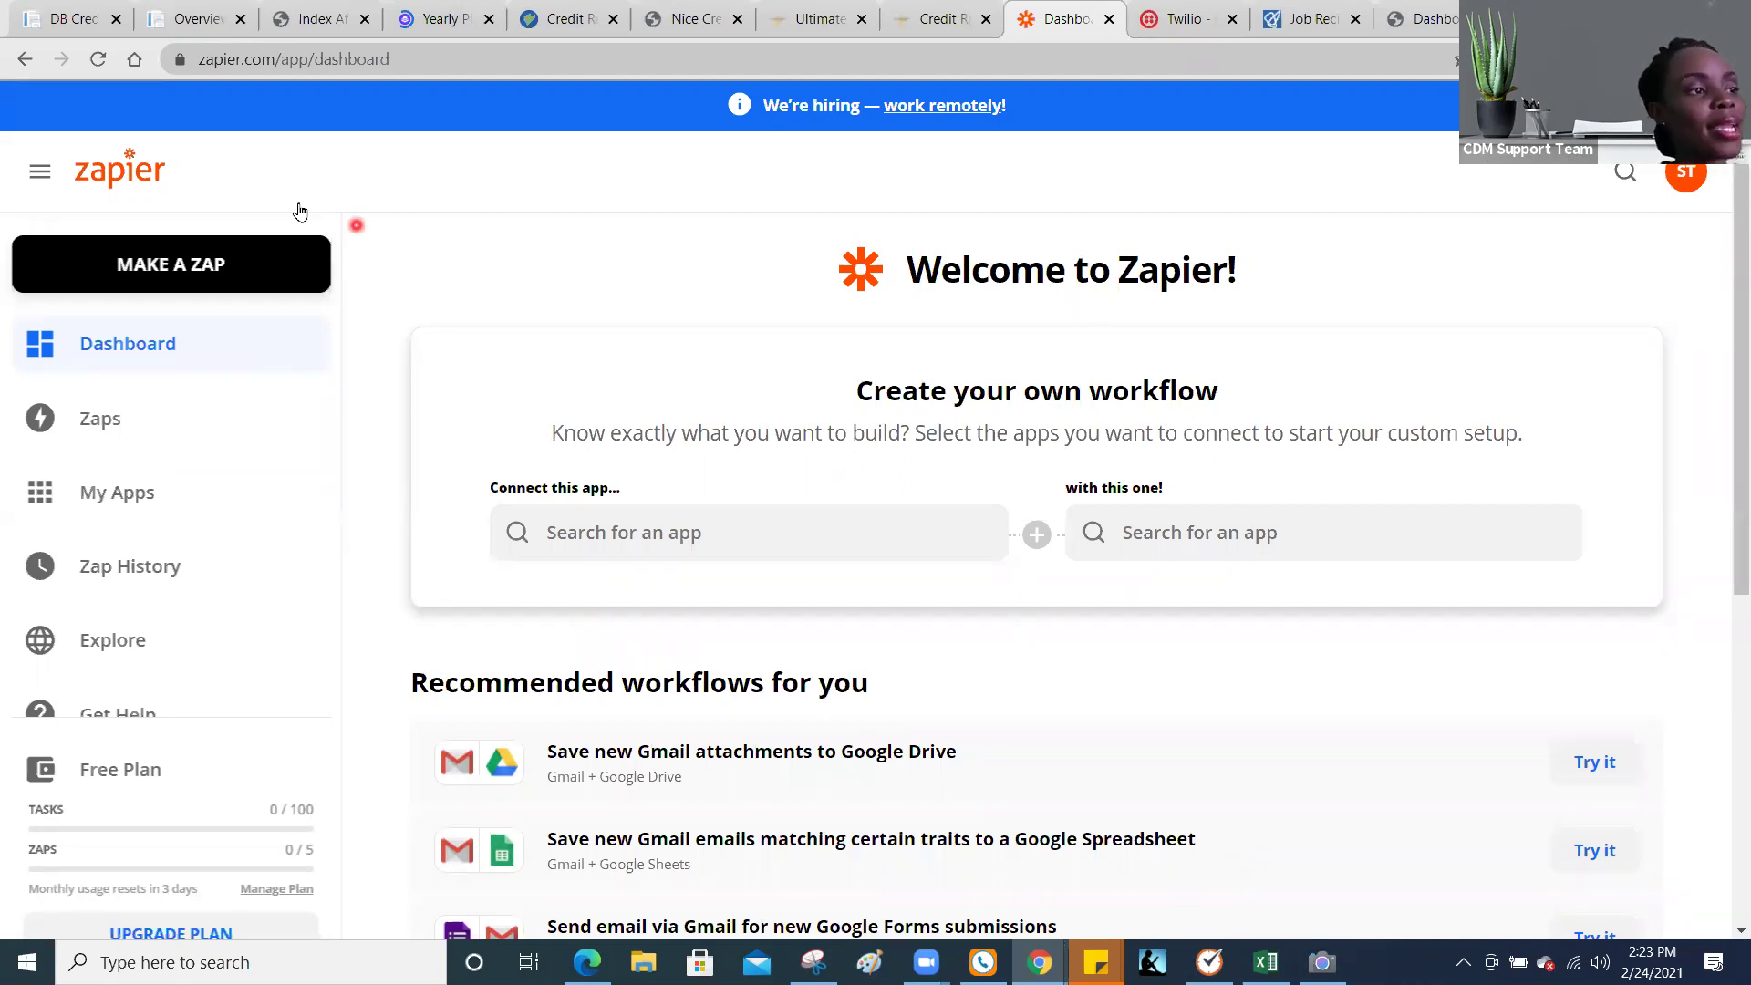
{"action": "left_click", "coordinate": [190, 274]}
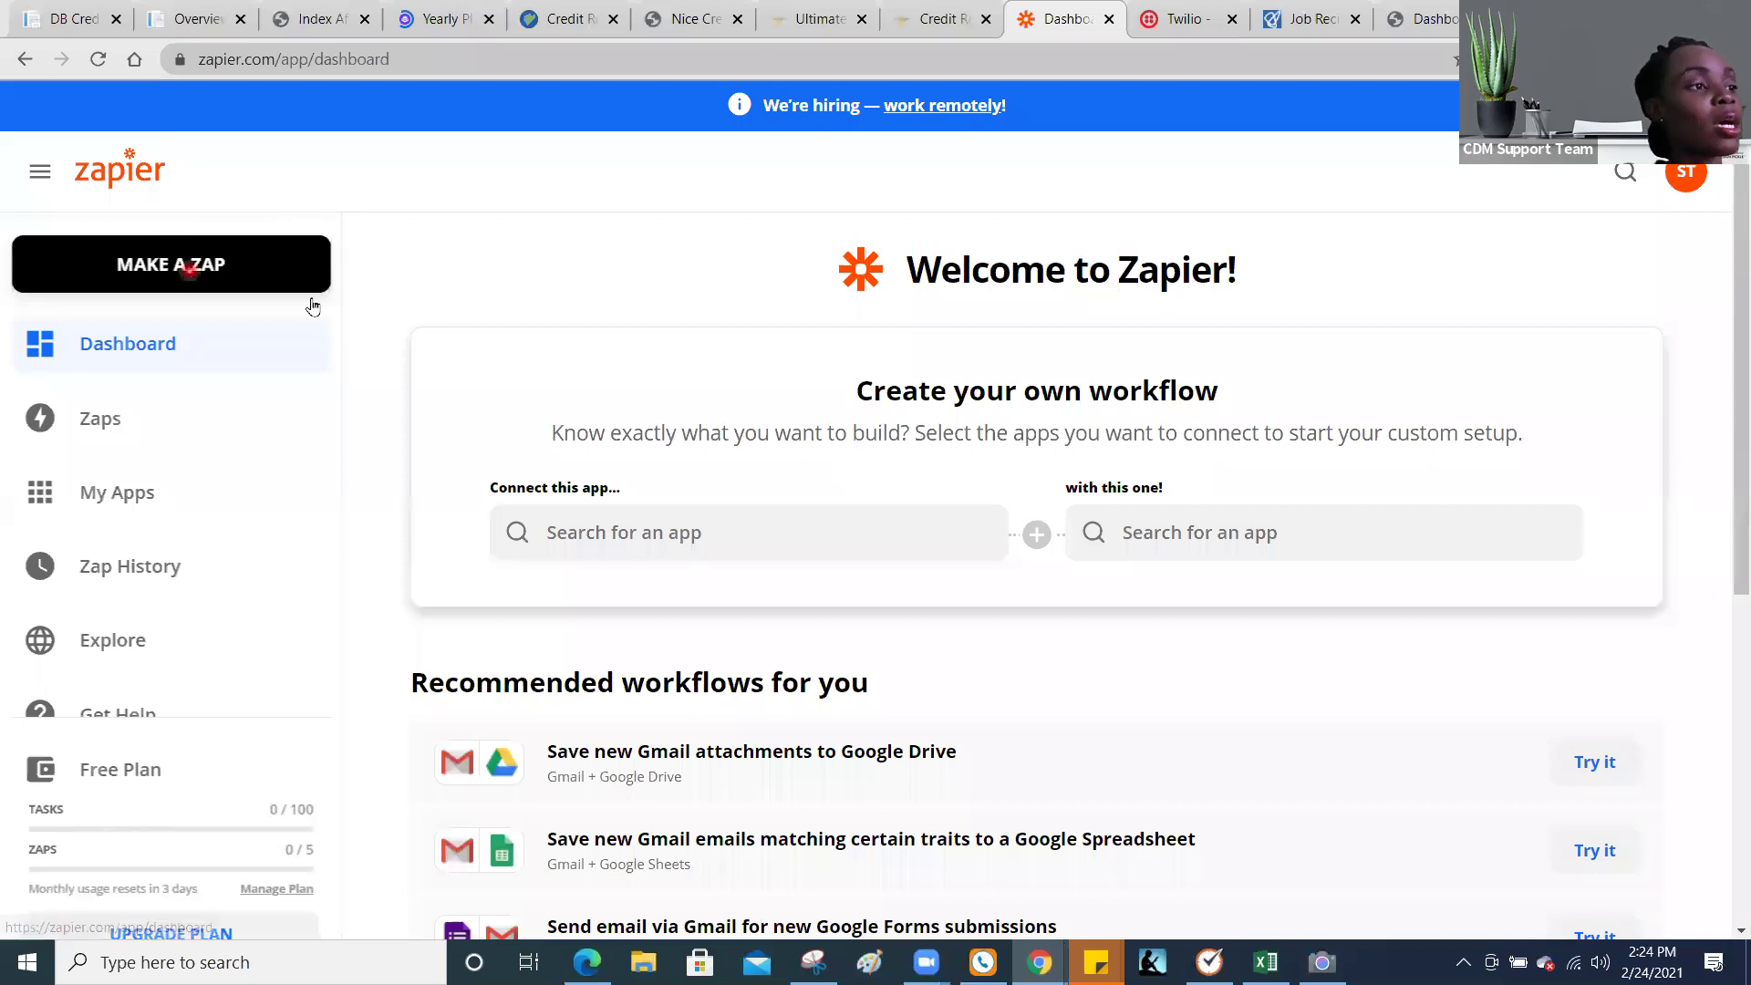
{"action": "left_click", "coordinate": [693, 547]}
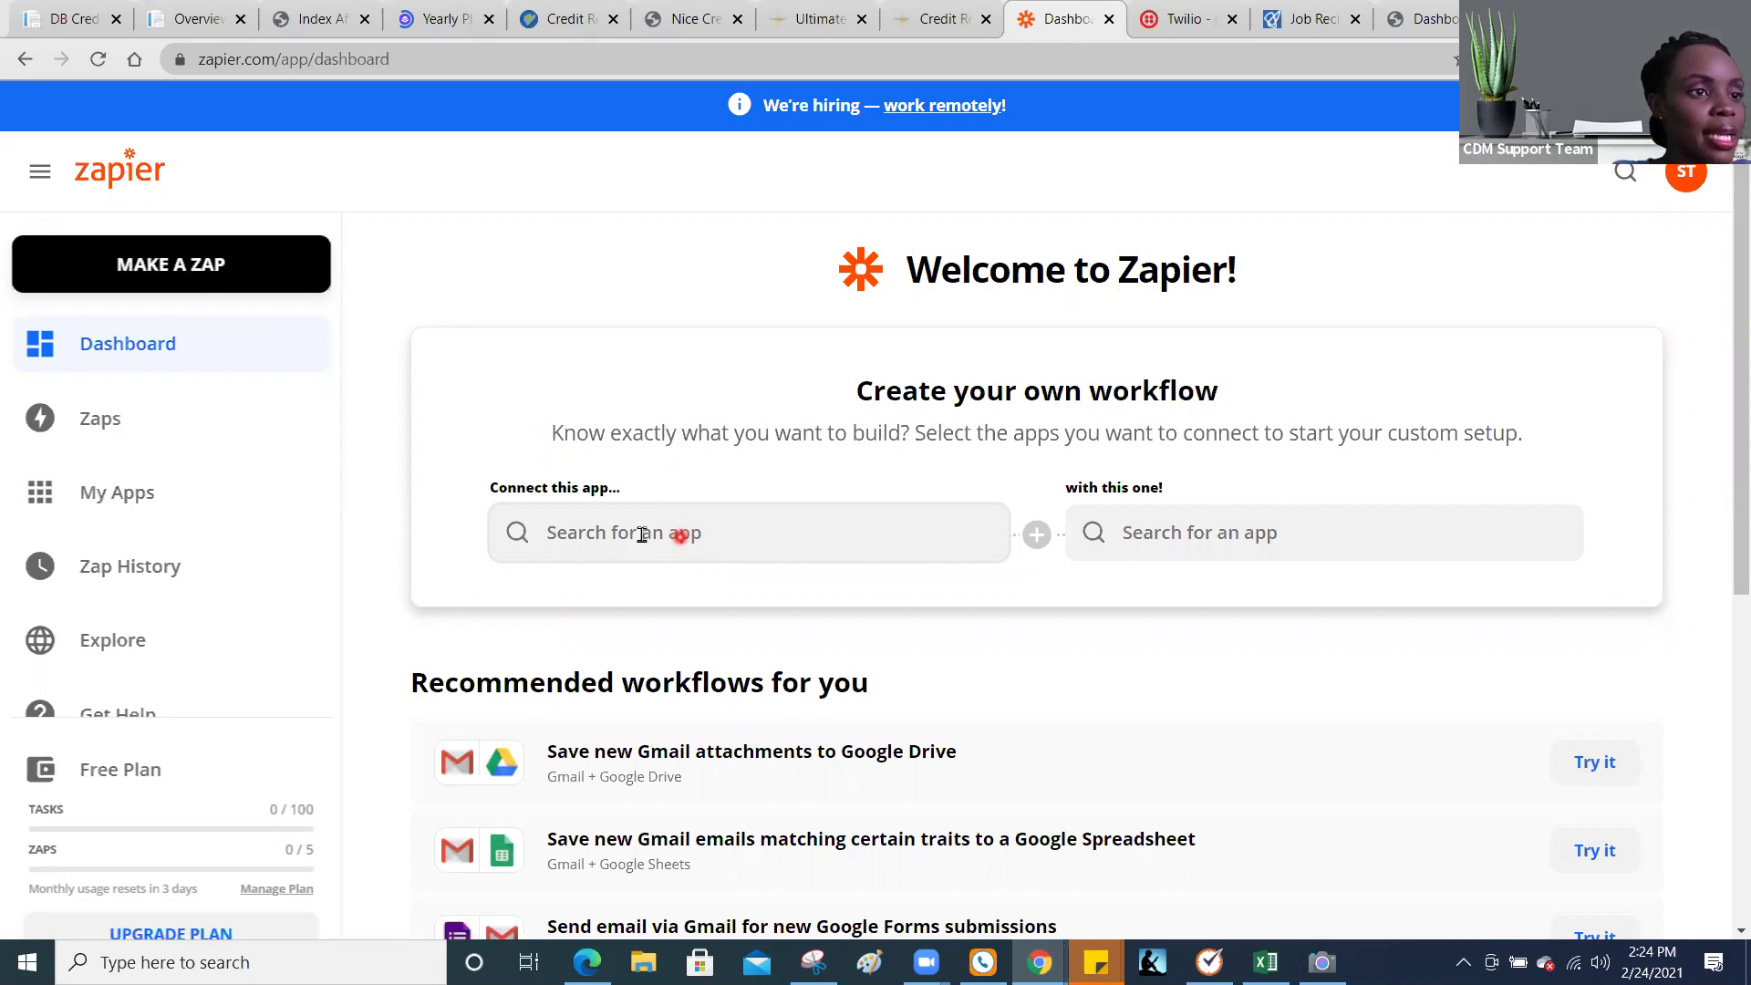
{"action": "left_click", "coordinate": [678, 540]}
{"action": "type", "text": "qui"}
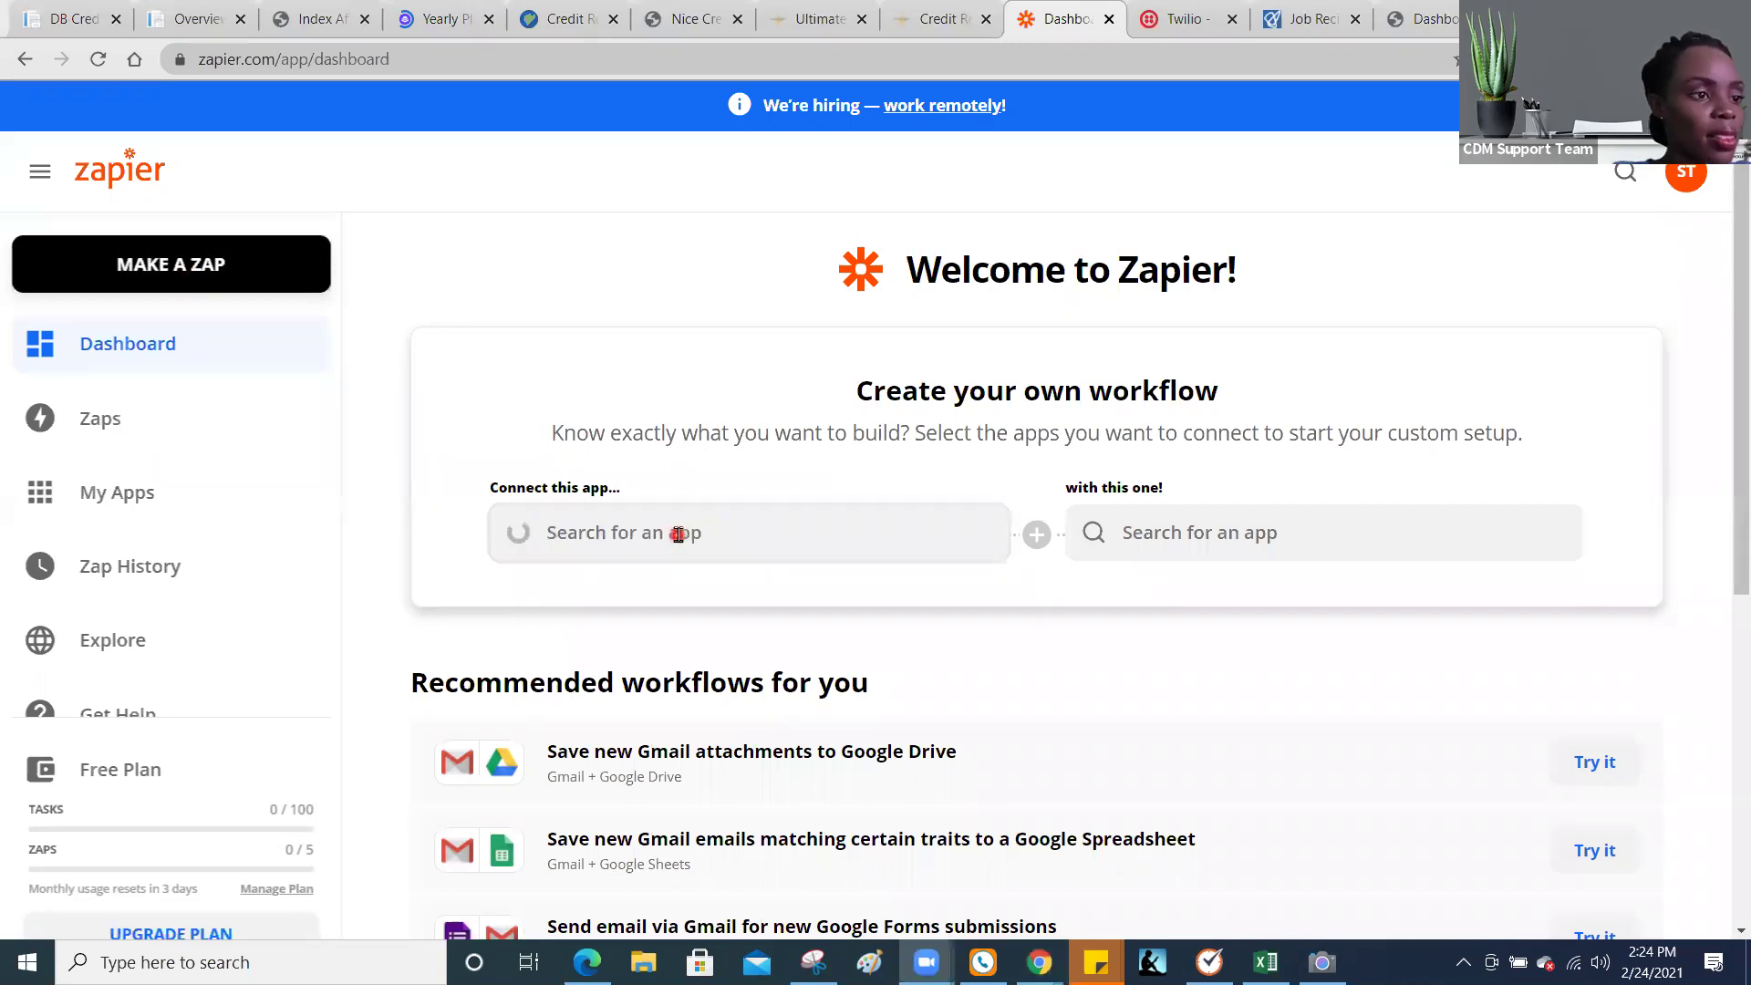
{"action": "left_click", "coordinate": [678, 534]}
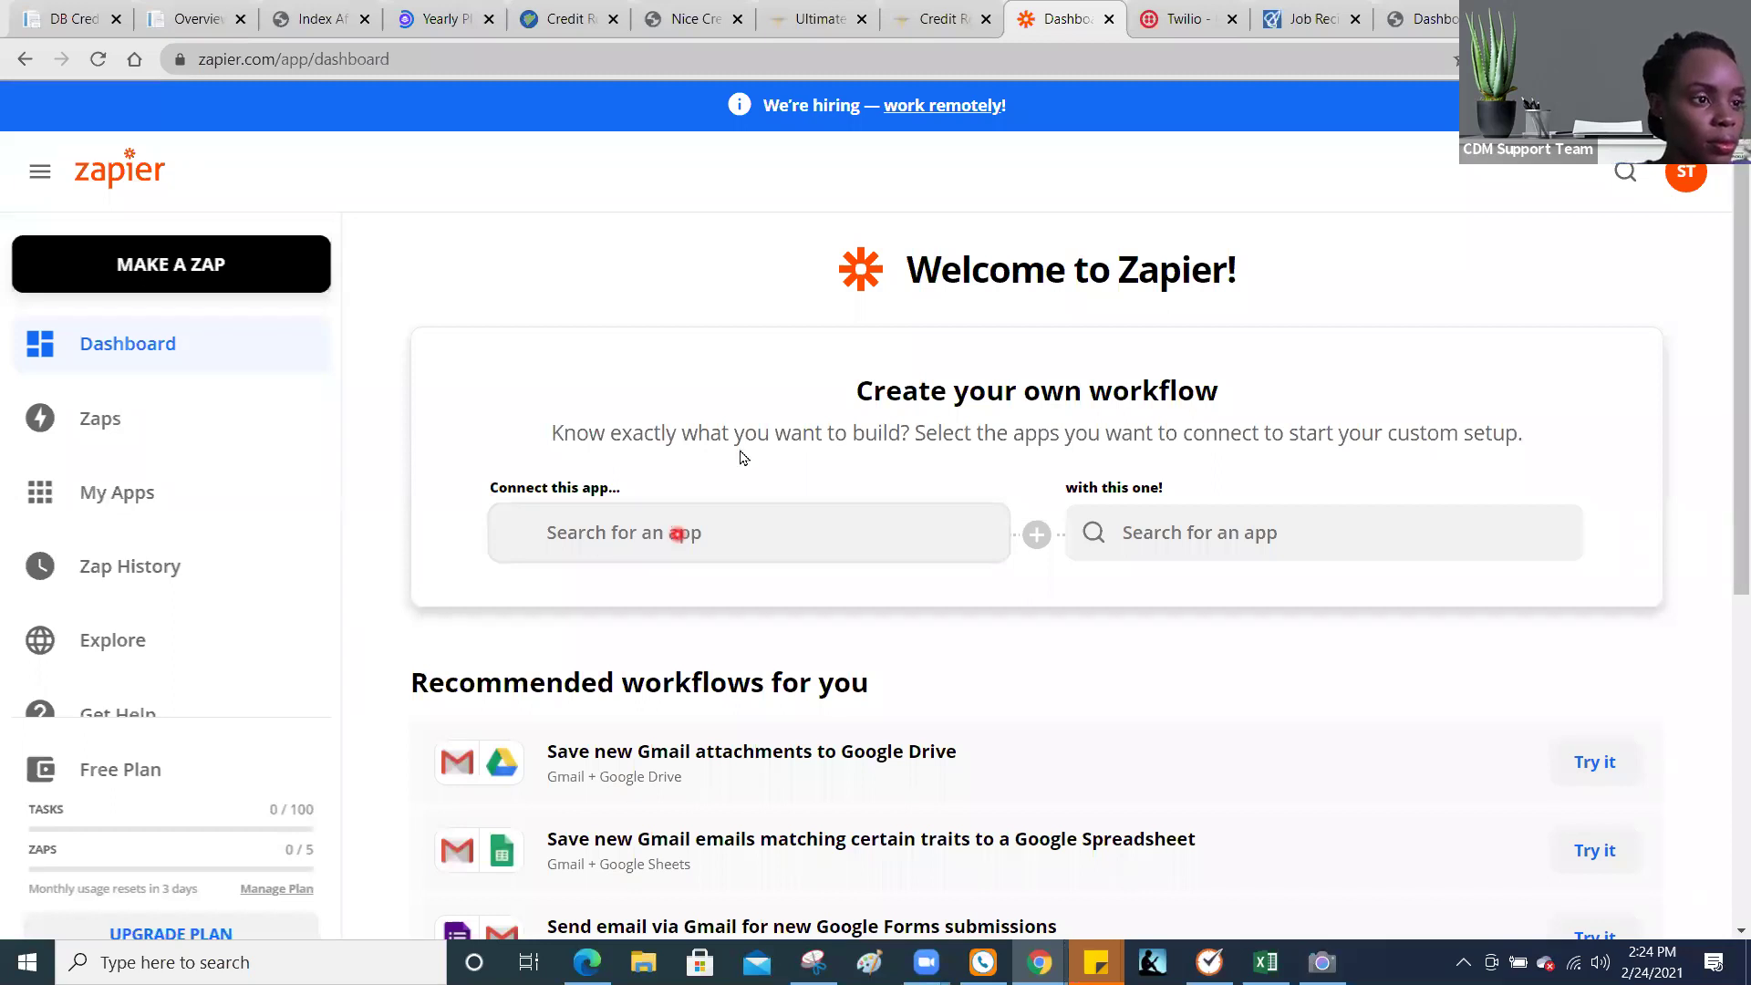
Step: Search 'quickbook' in the Connect this app field and pick QuickBooks Online
{"action": "type", "text": "quick"}
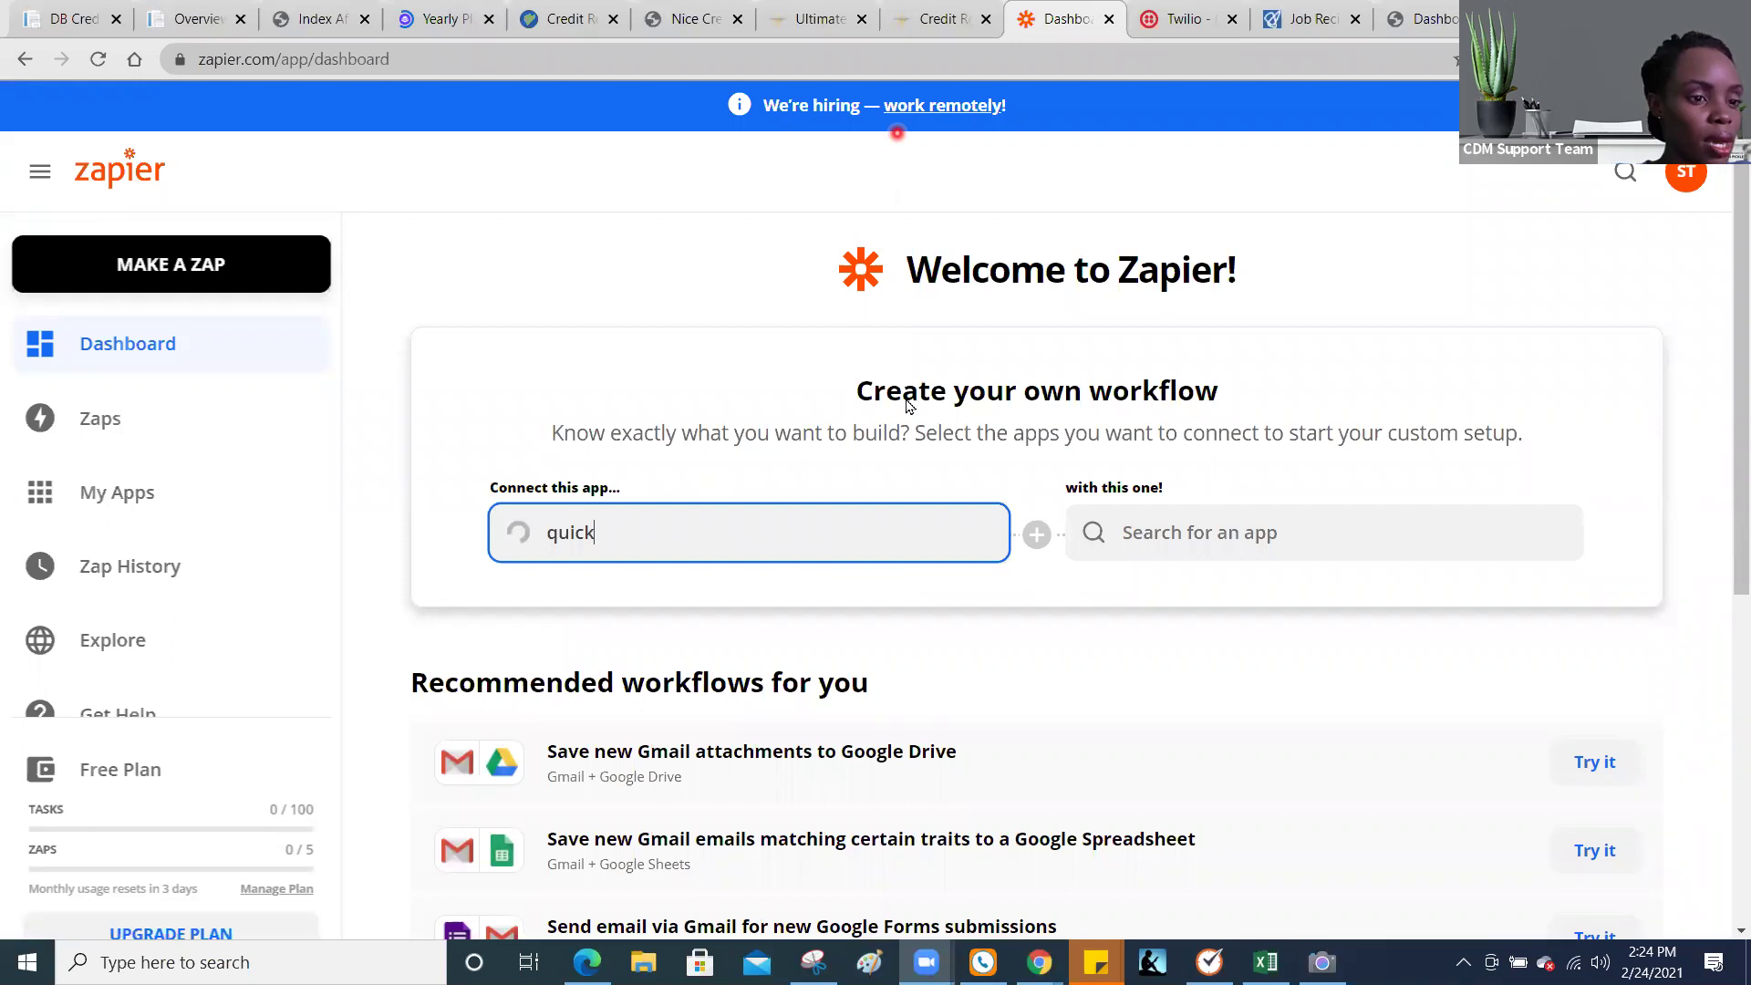
{"action": "type", "text": "book"}
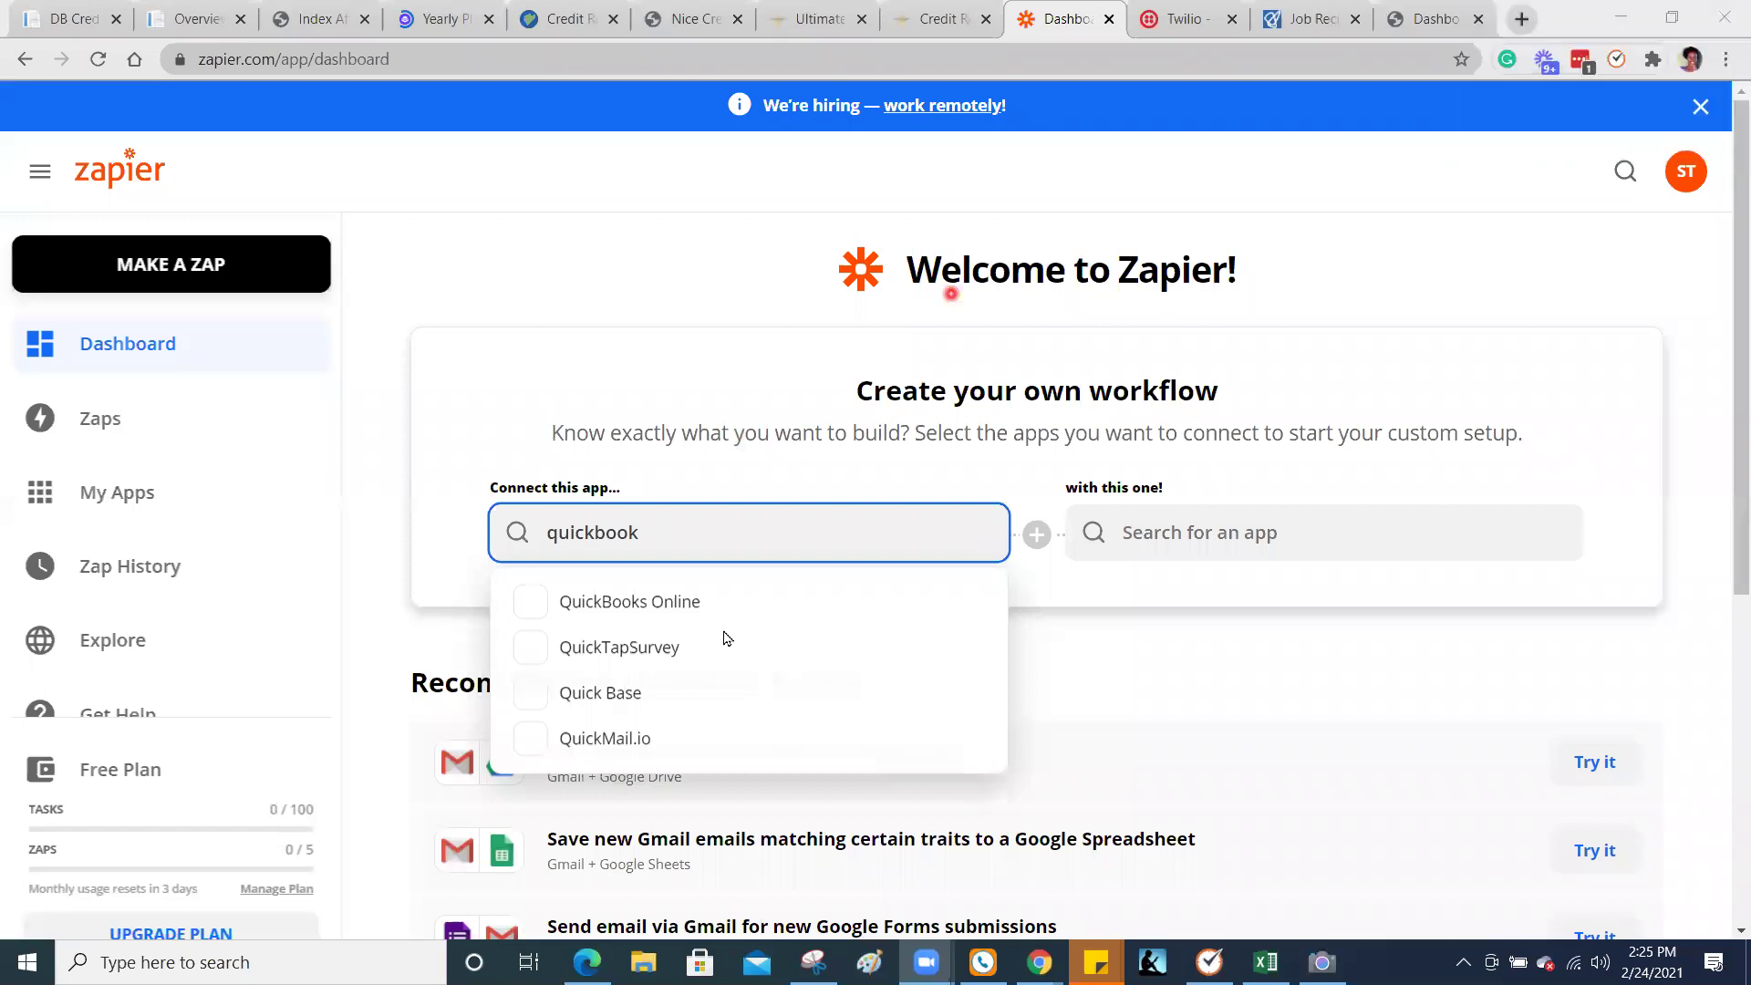
{"action": "key", "text": "Return"}
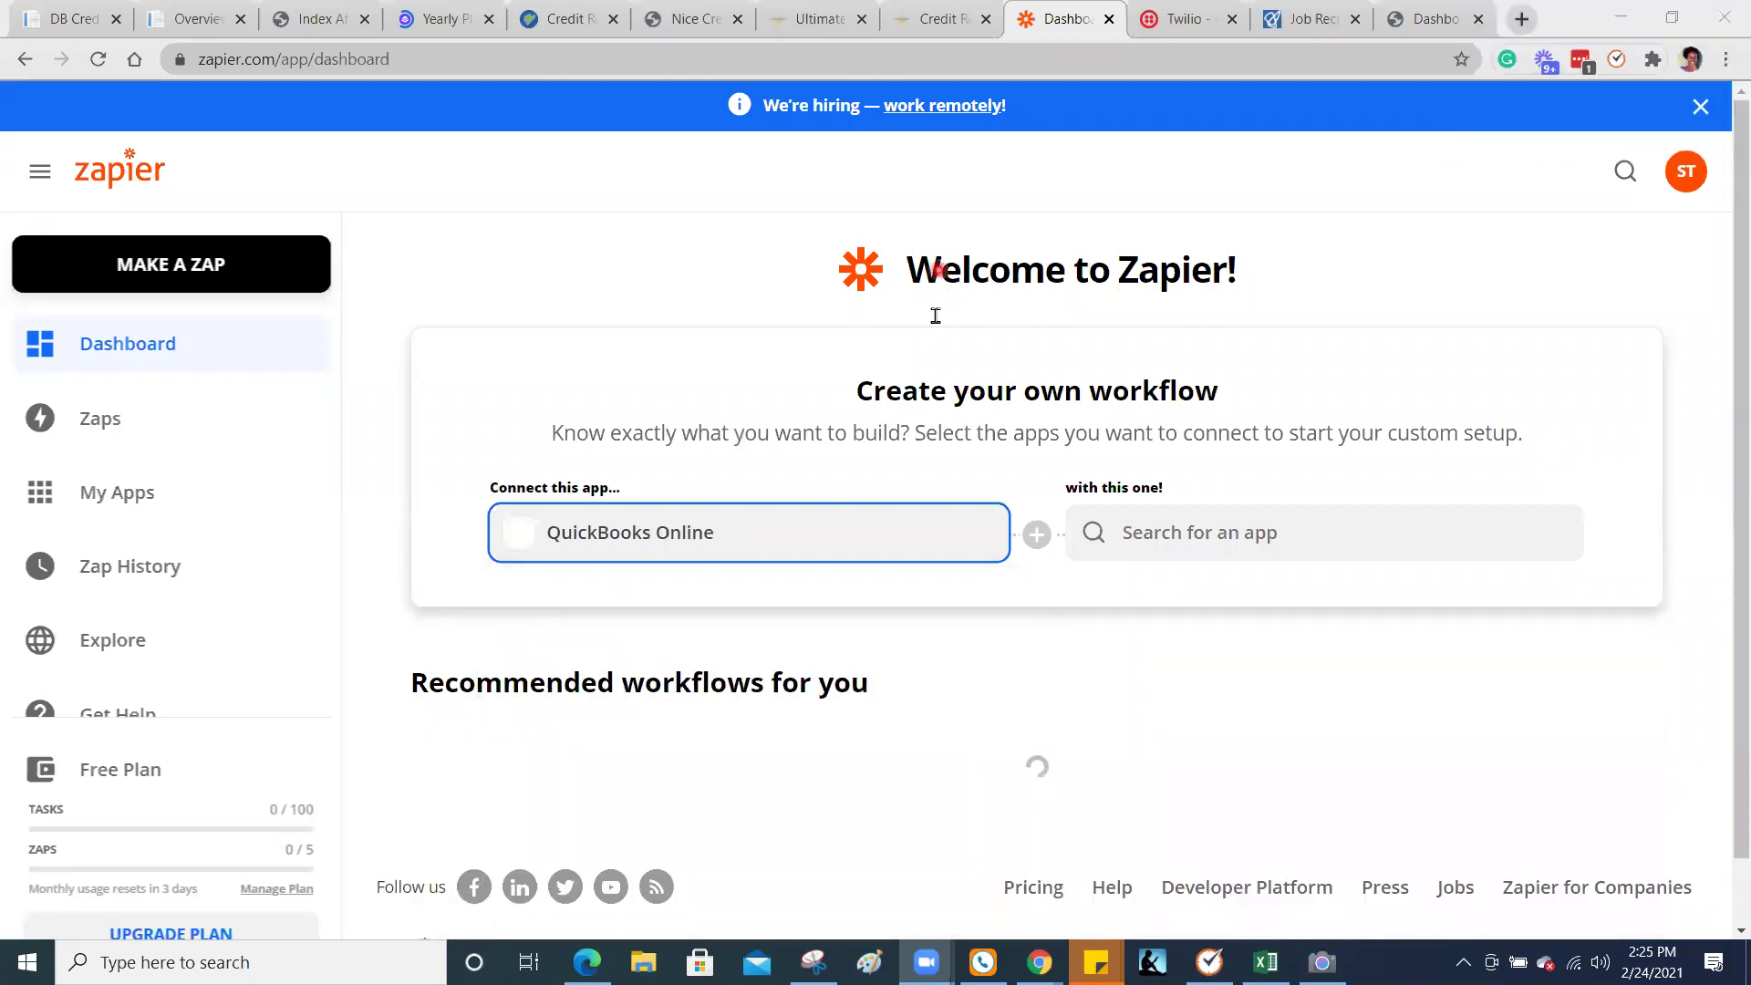
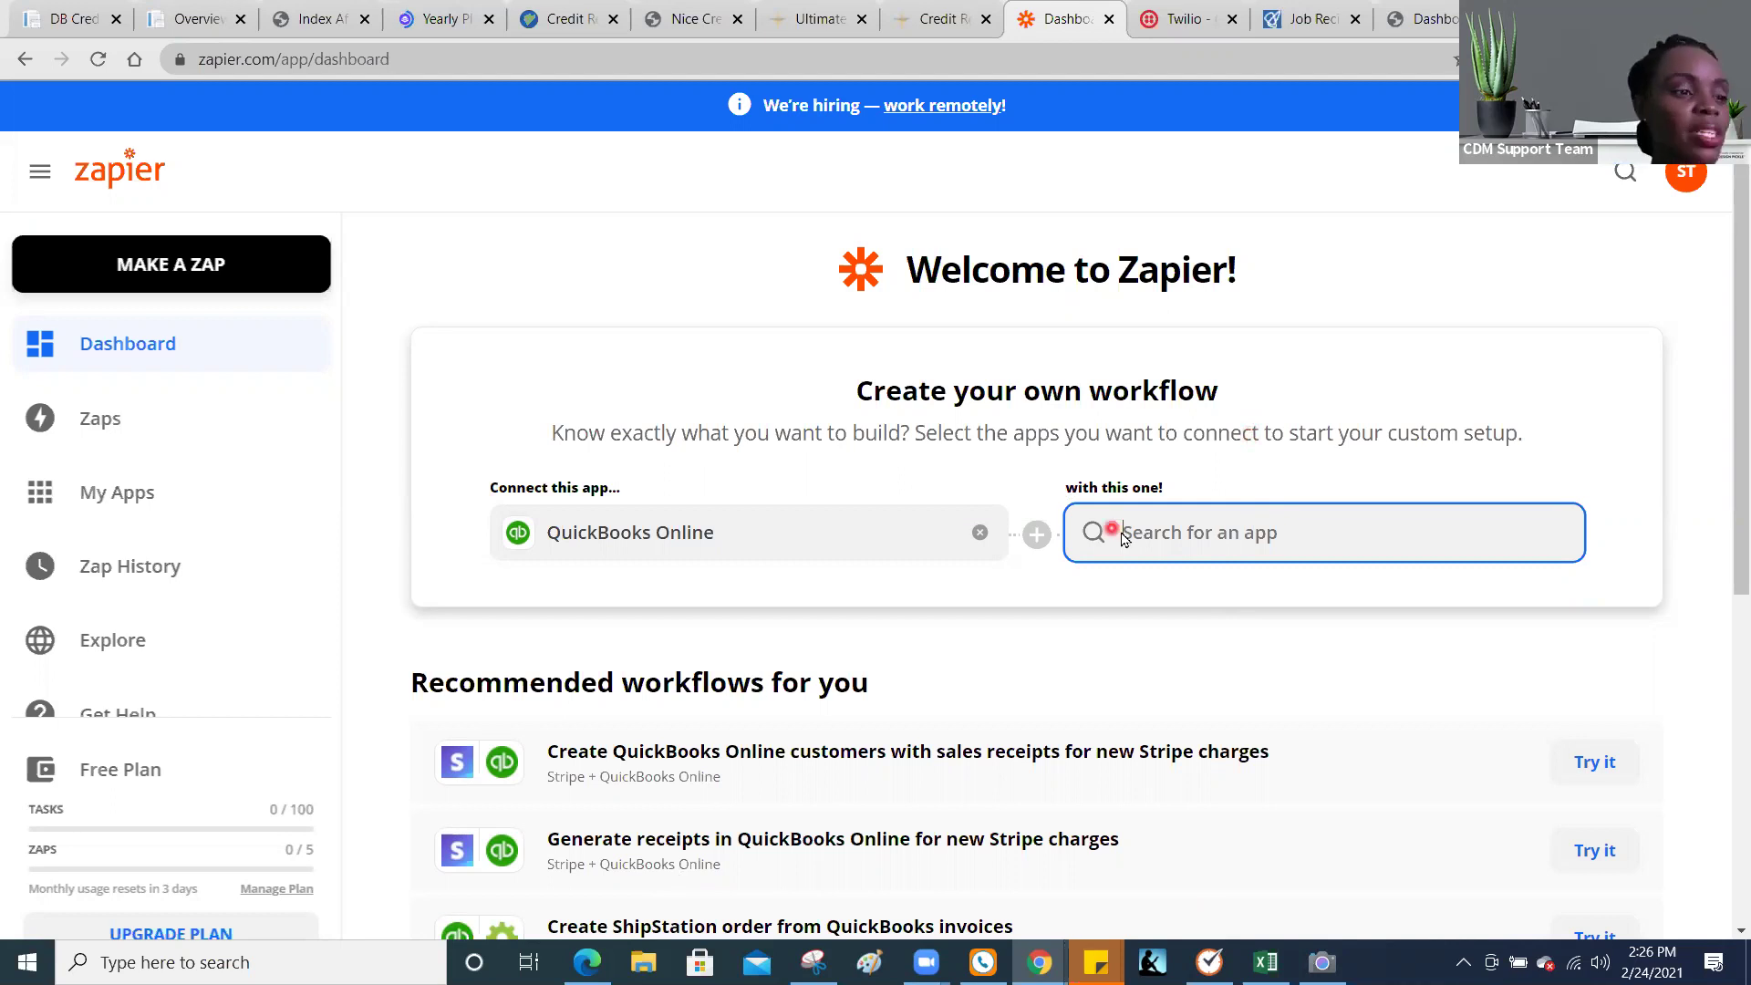
Step: Start a new zap with MAKE A ZAP, then return to the DB Cred Zapier Integration page
{"action": "left_click", "coordinate": [893, 472]}
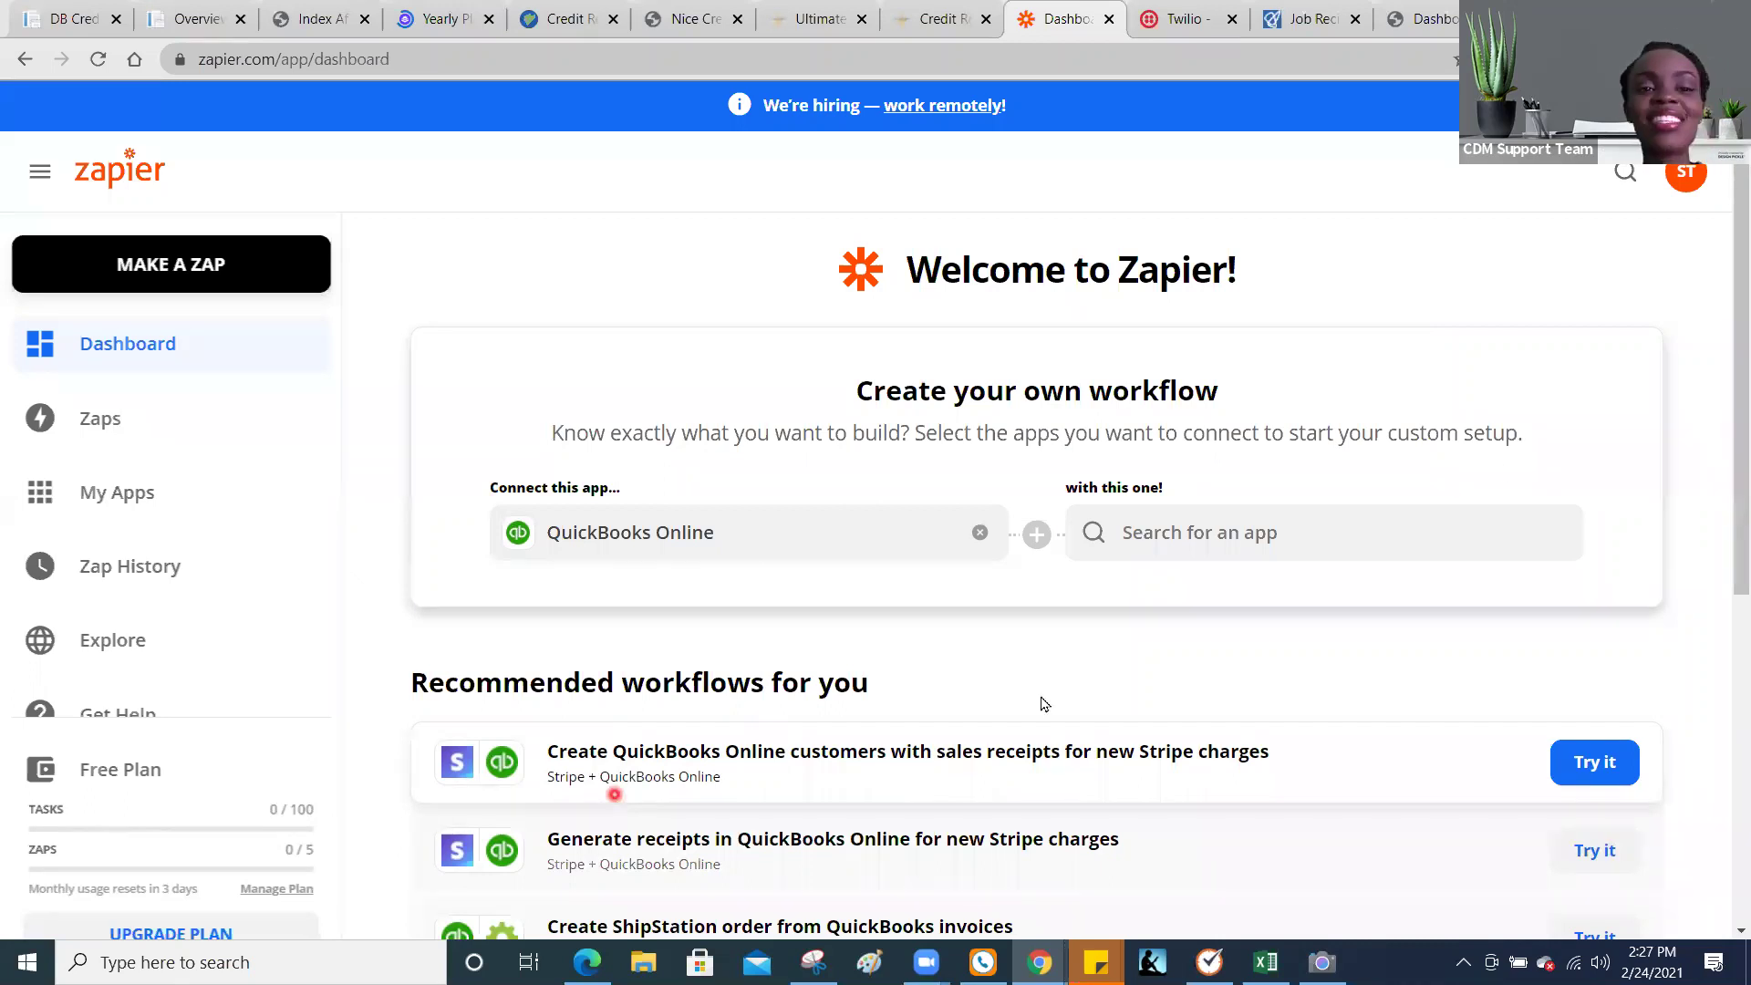
{"action": "left_click_drag", "start_coordinate": [1740, 403], "coordinate": [1726, 679]}
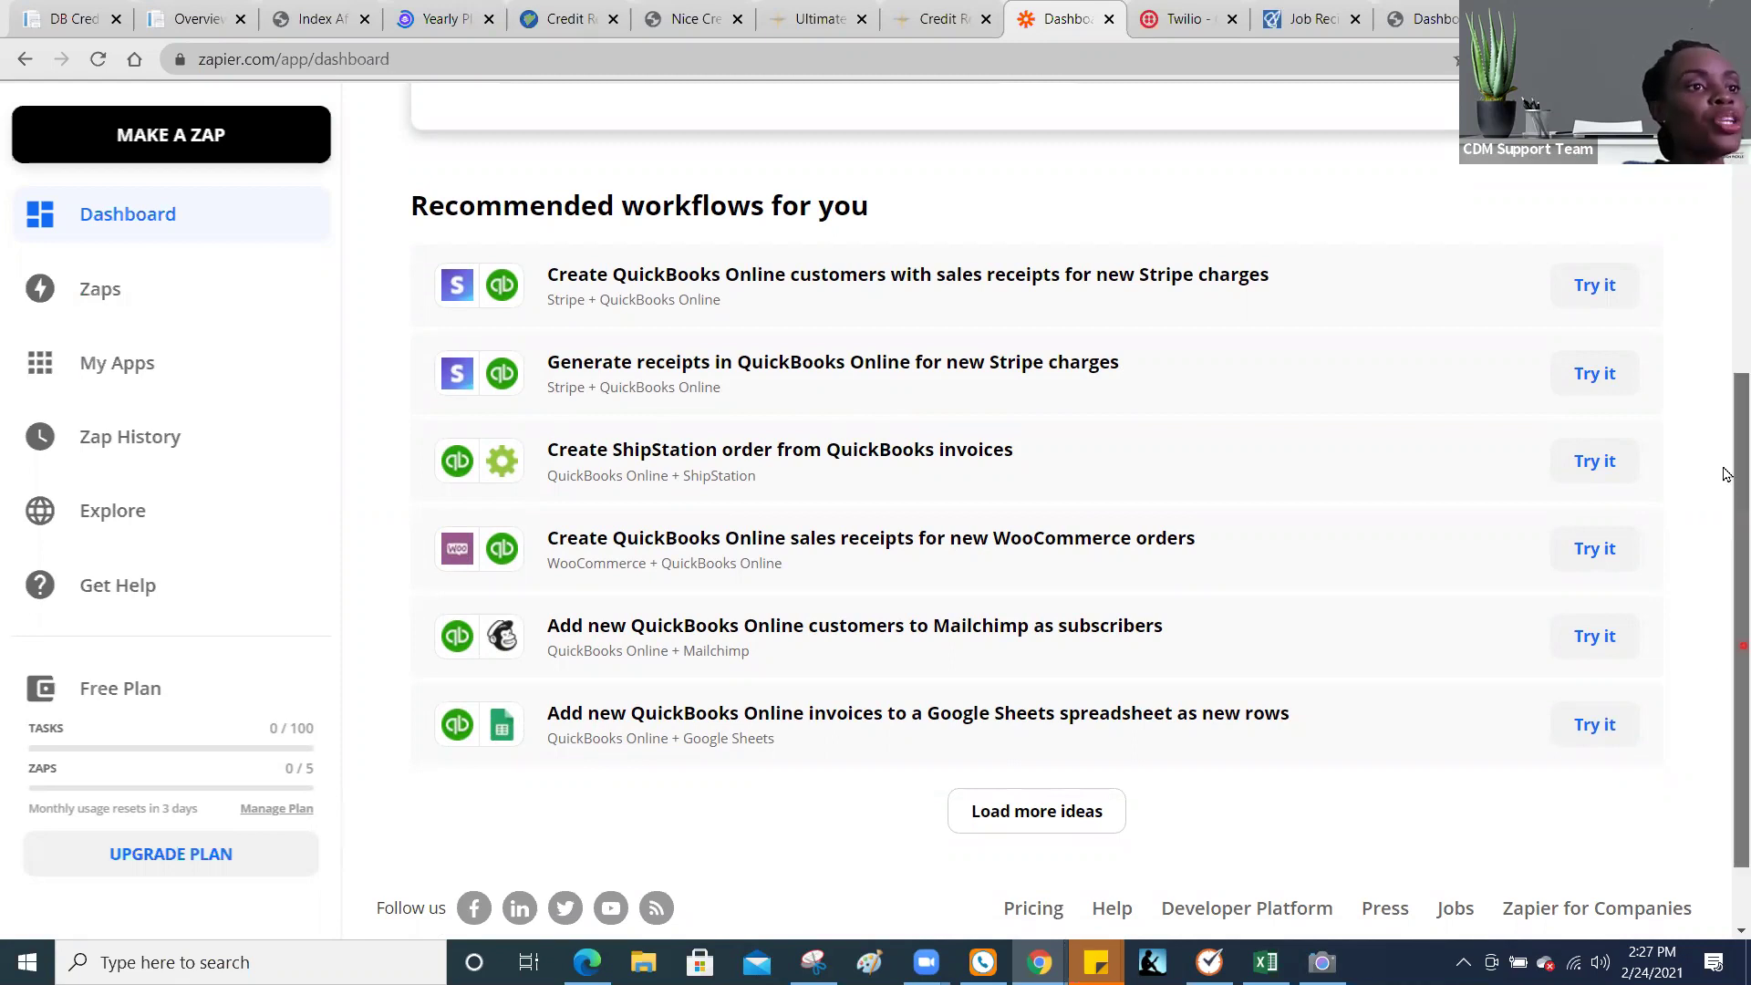
{"action": "scroll", "coordinate": [1725, 474], "scroll_direction": "up", "scroll_amount": 4}
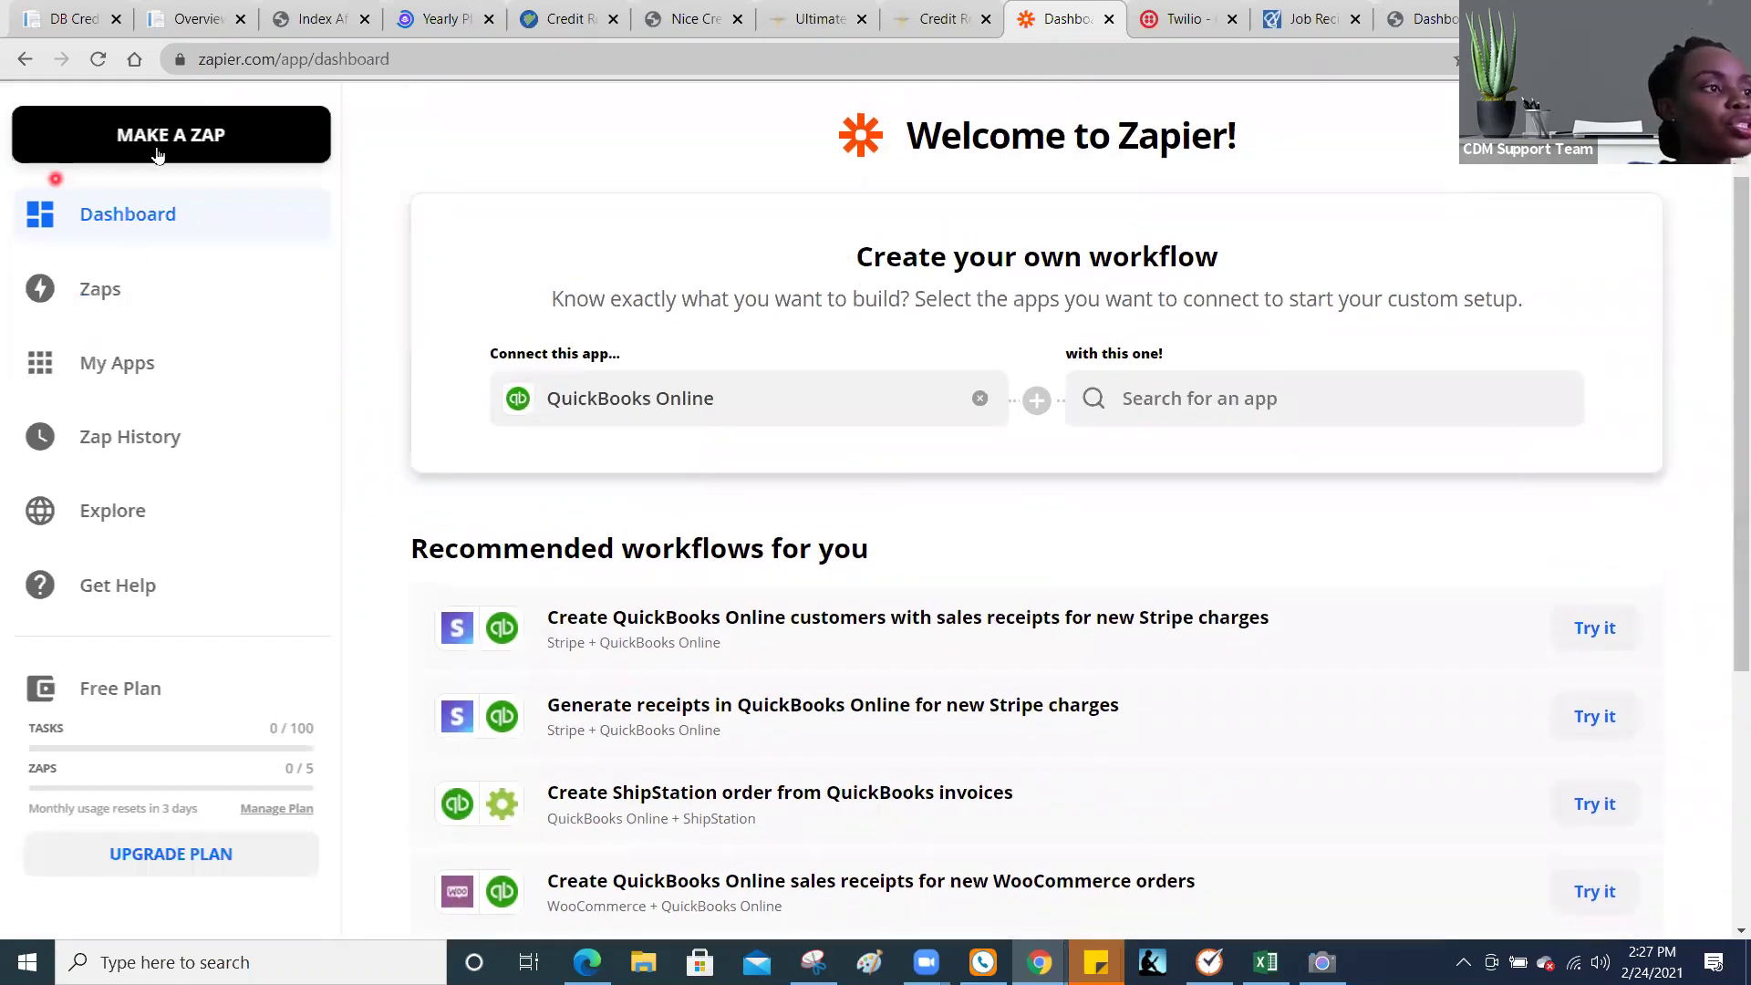
{"action": "left_click", "coordinate": [157, 156]}
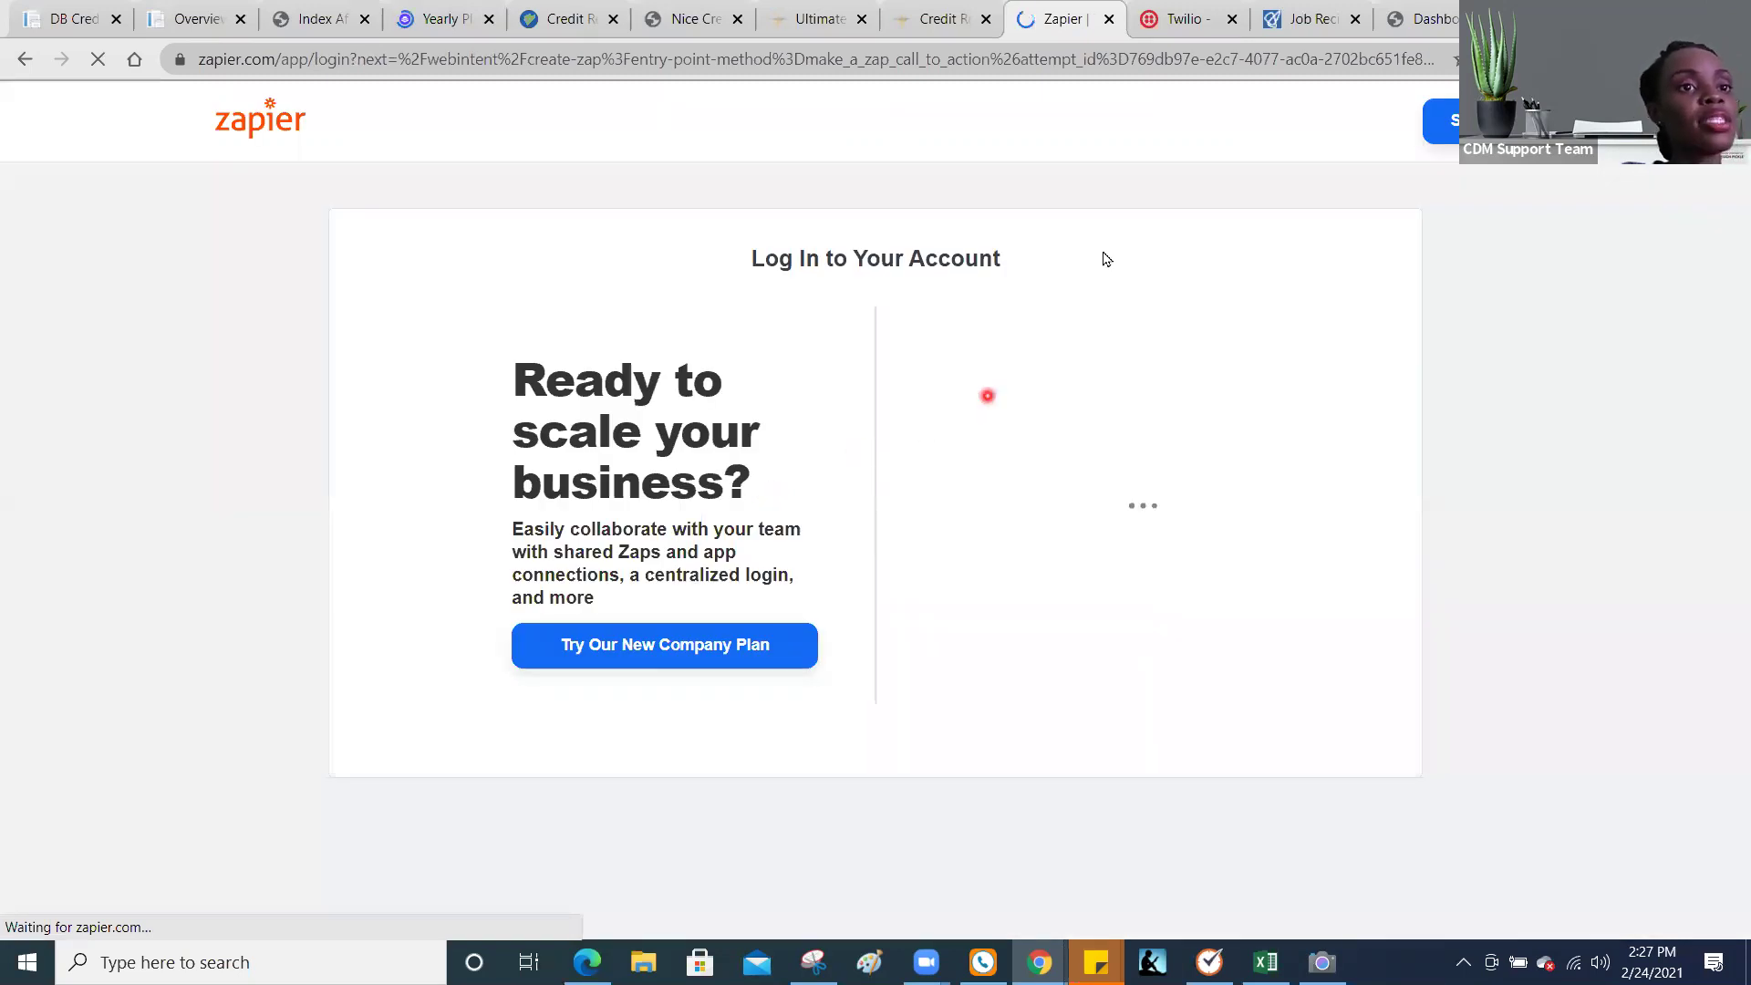
{"action": "left_click", "coordinate": [42, 18]}
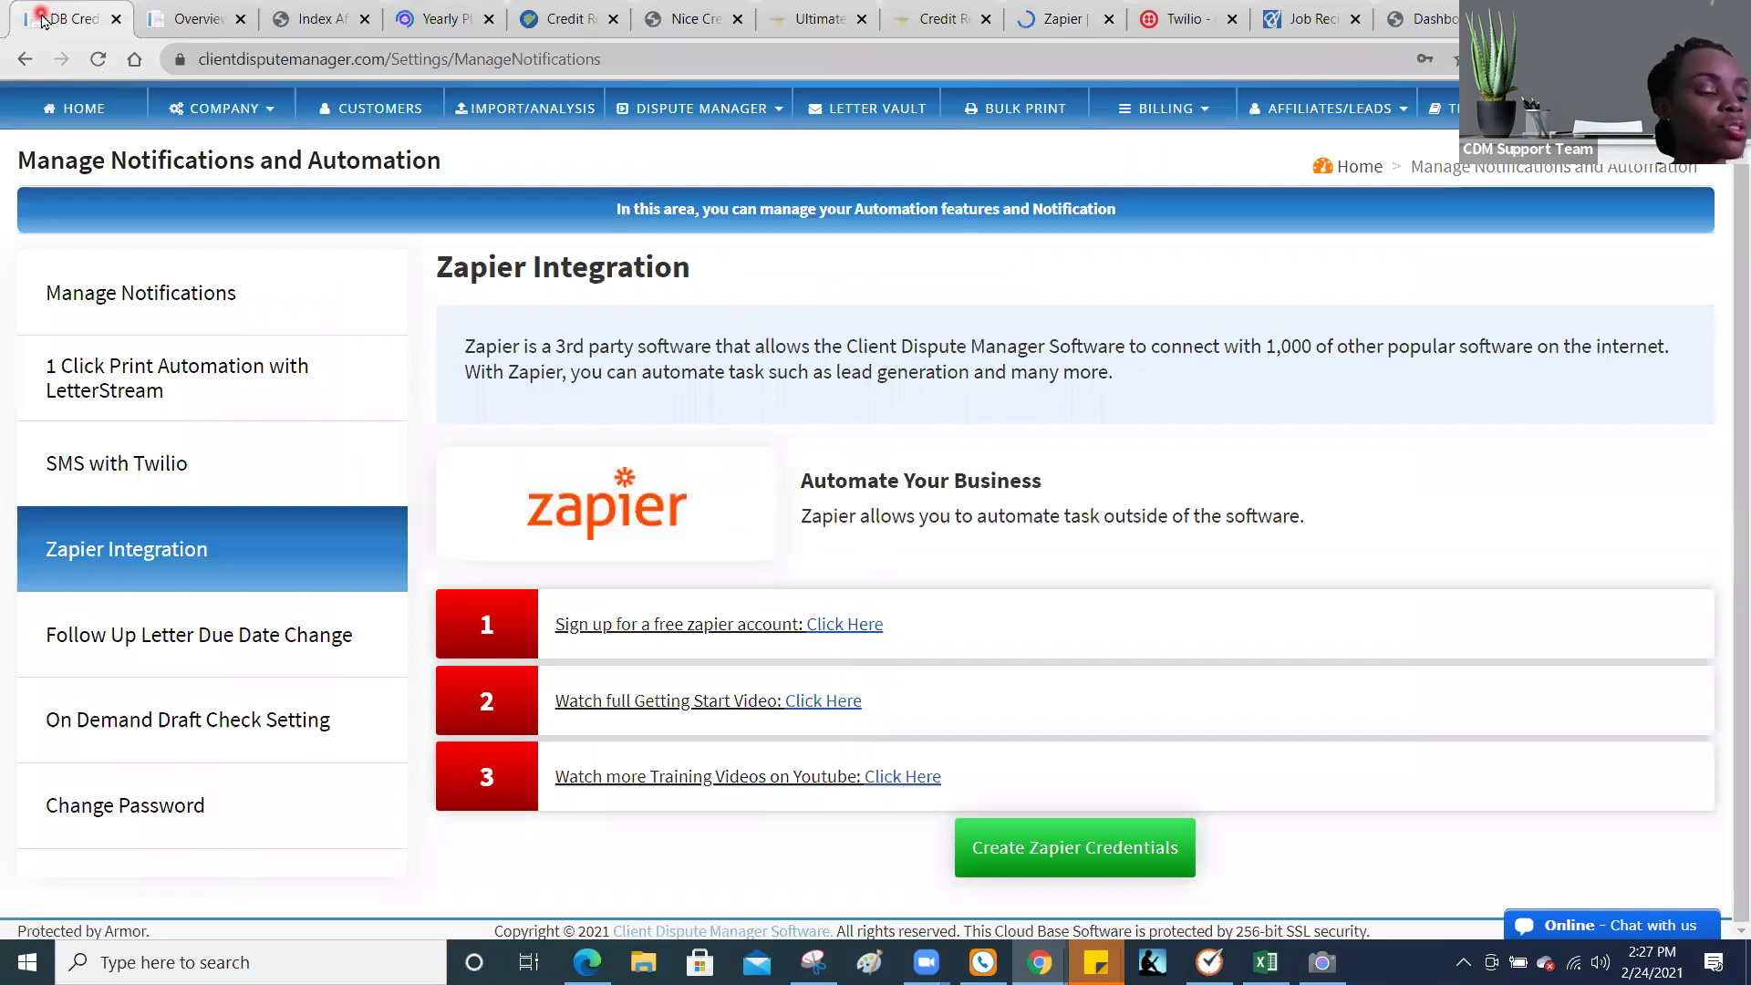
Step: Use Create Zapier Credentials to show the existing API key and client secret from 8/5/2019
{"action": "left_click", "coordinate": [171, 277]}
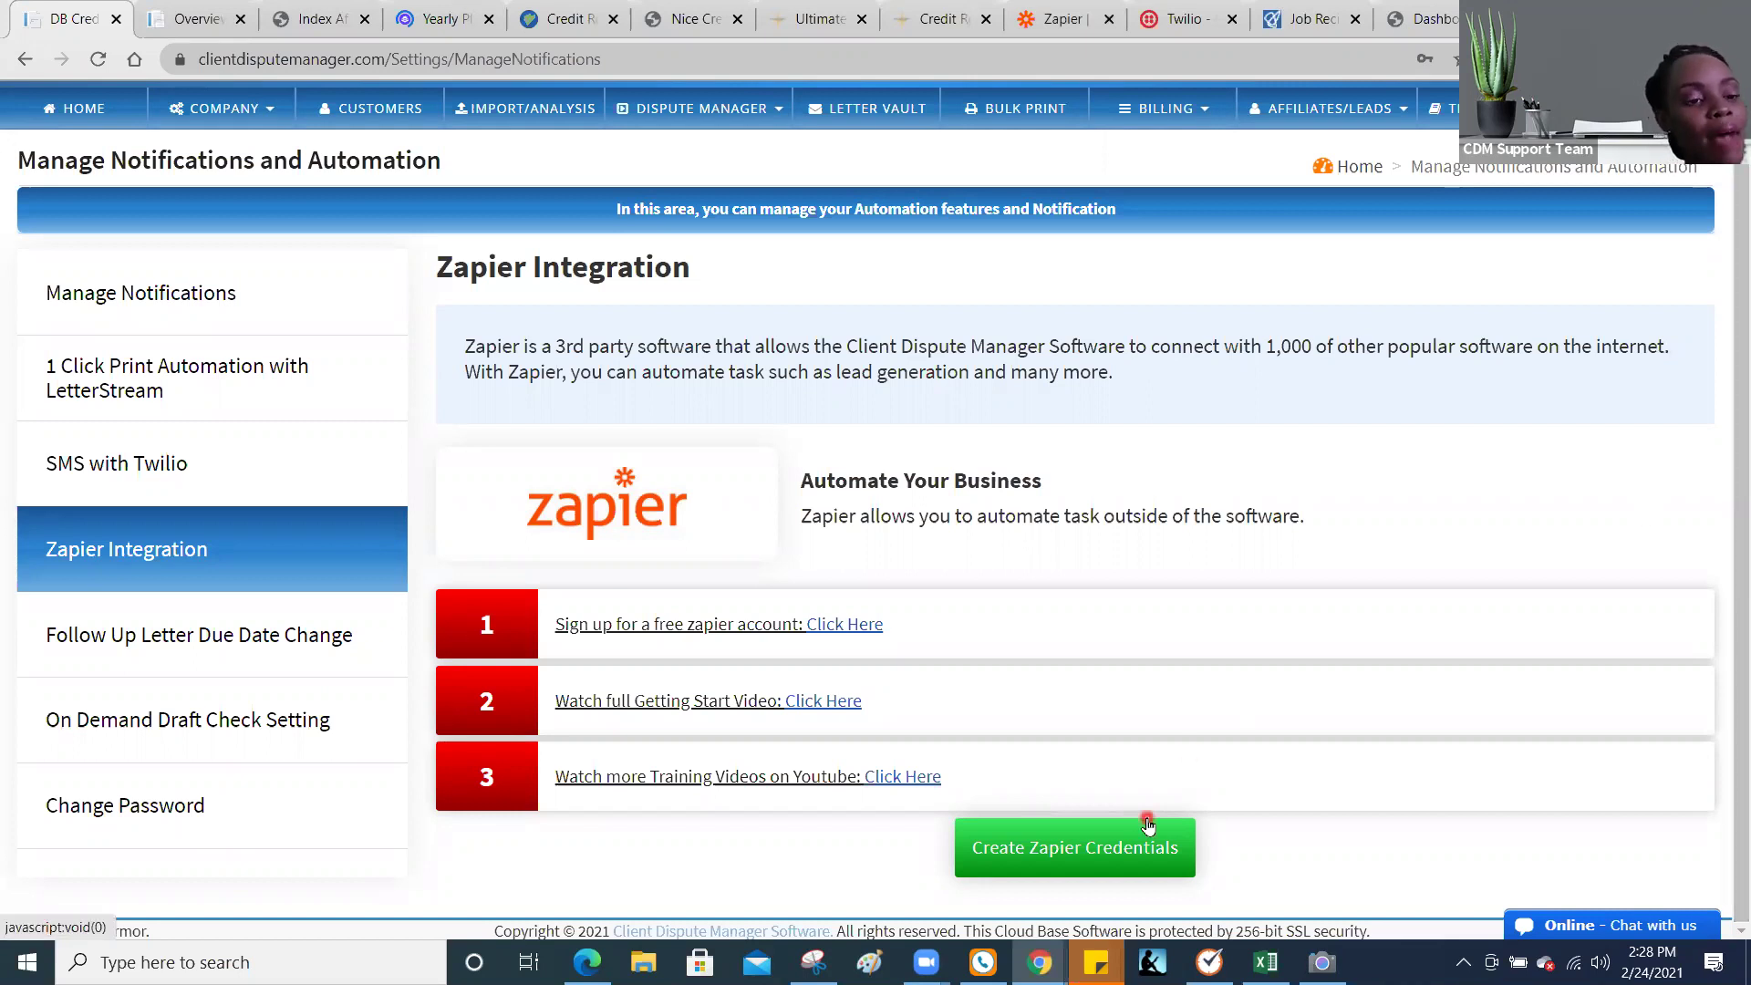
{"action": "left_click", "coordinate": [1111, 849]}
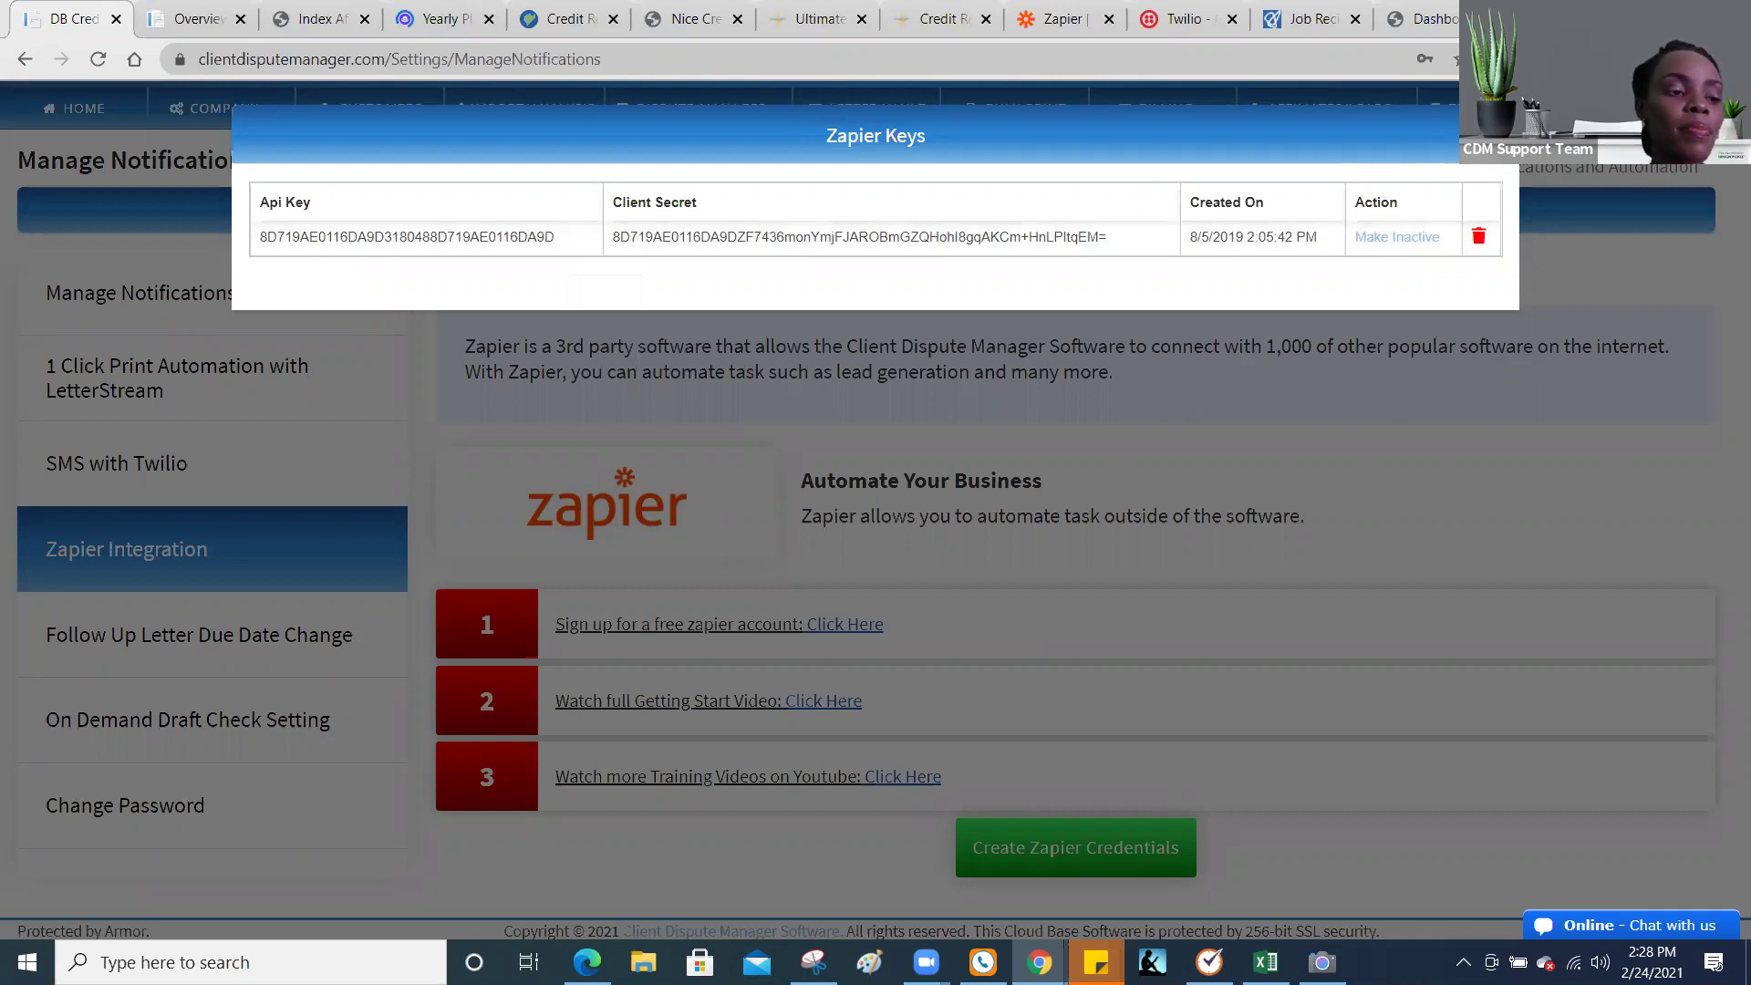
Step: Dismiss the Zapier Keys dialog by clicking outside it
{"action": "left_click", "coordinate": [1495, 135]}
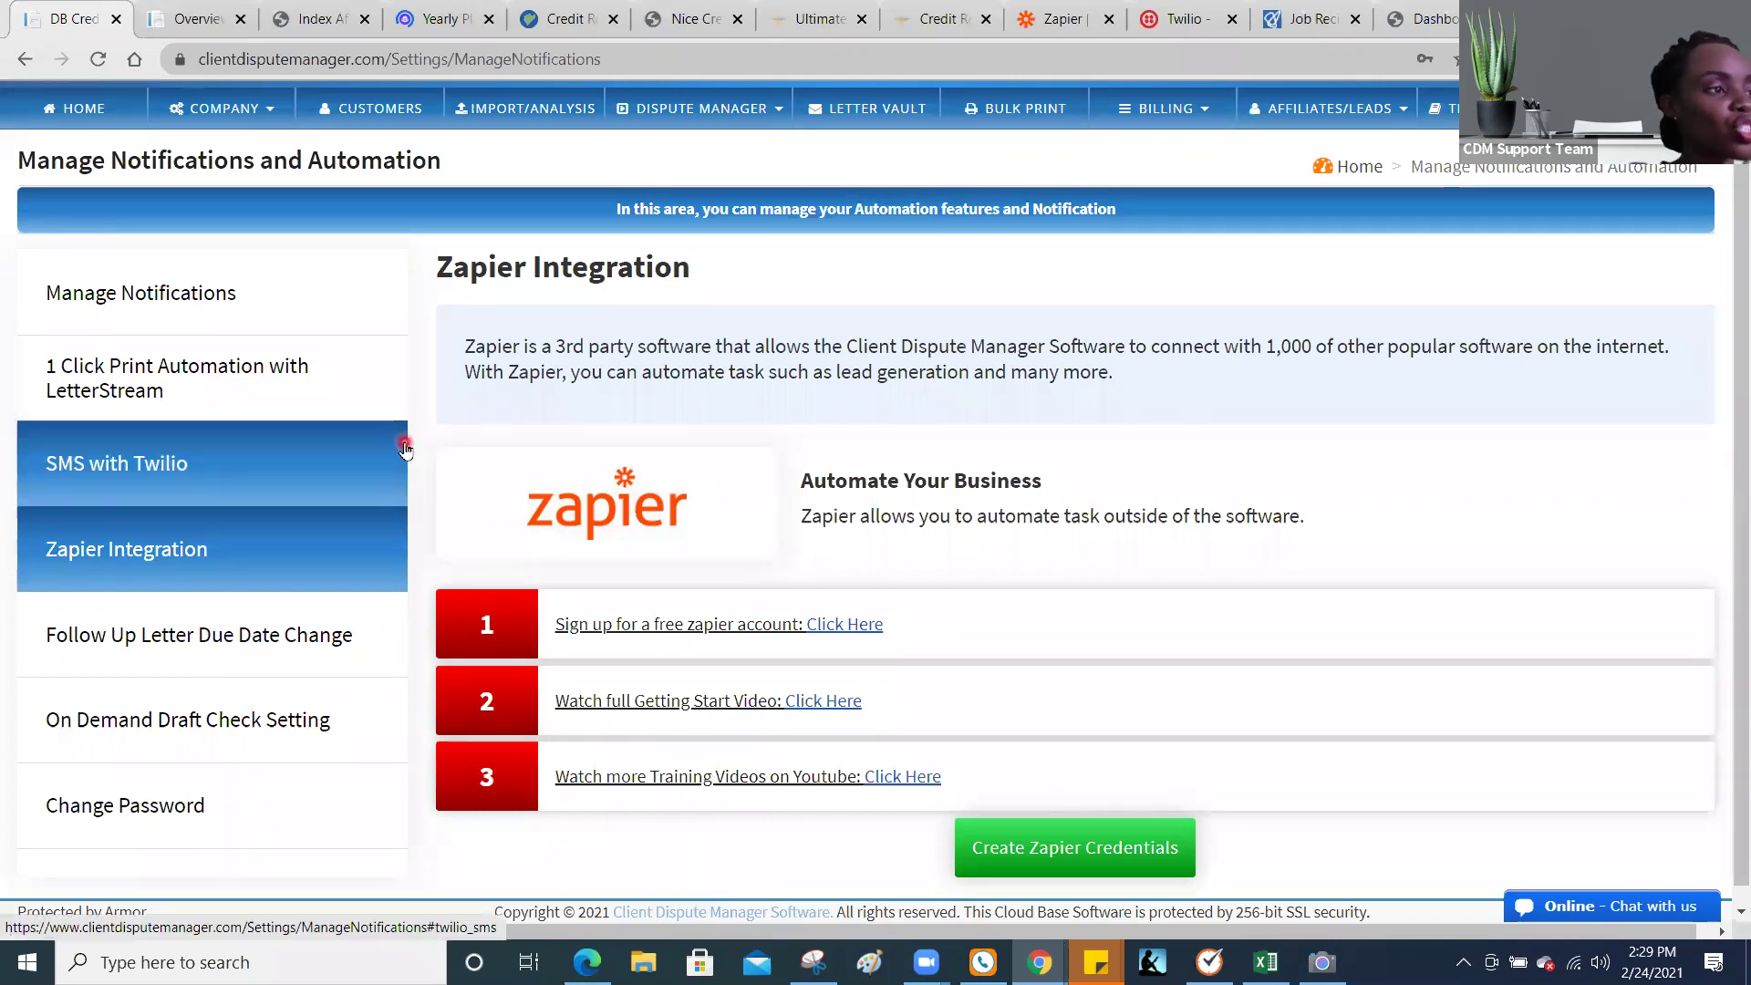
Step: Go to COMPANY > CLIENT AUTO SIGNUP to view the auto sign-up settings
{"action": "left_click", "coordinate": [219, 111]}
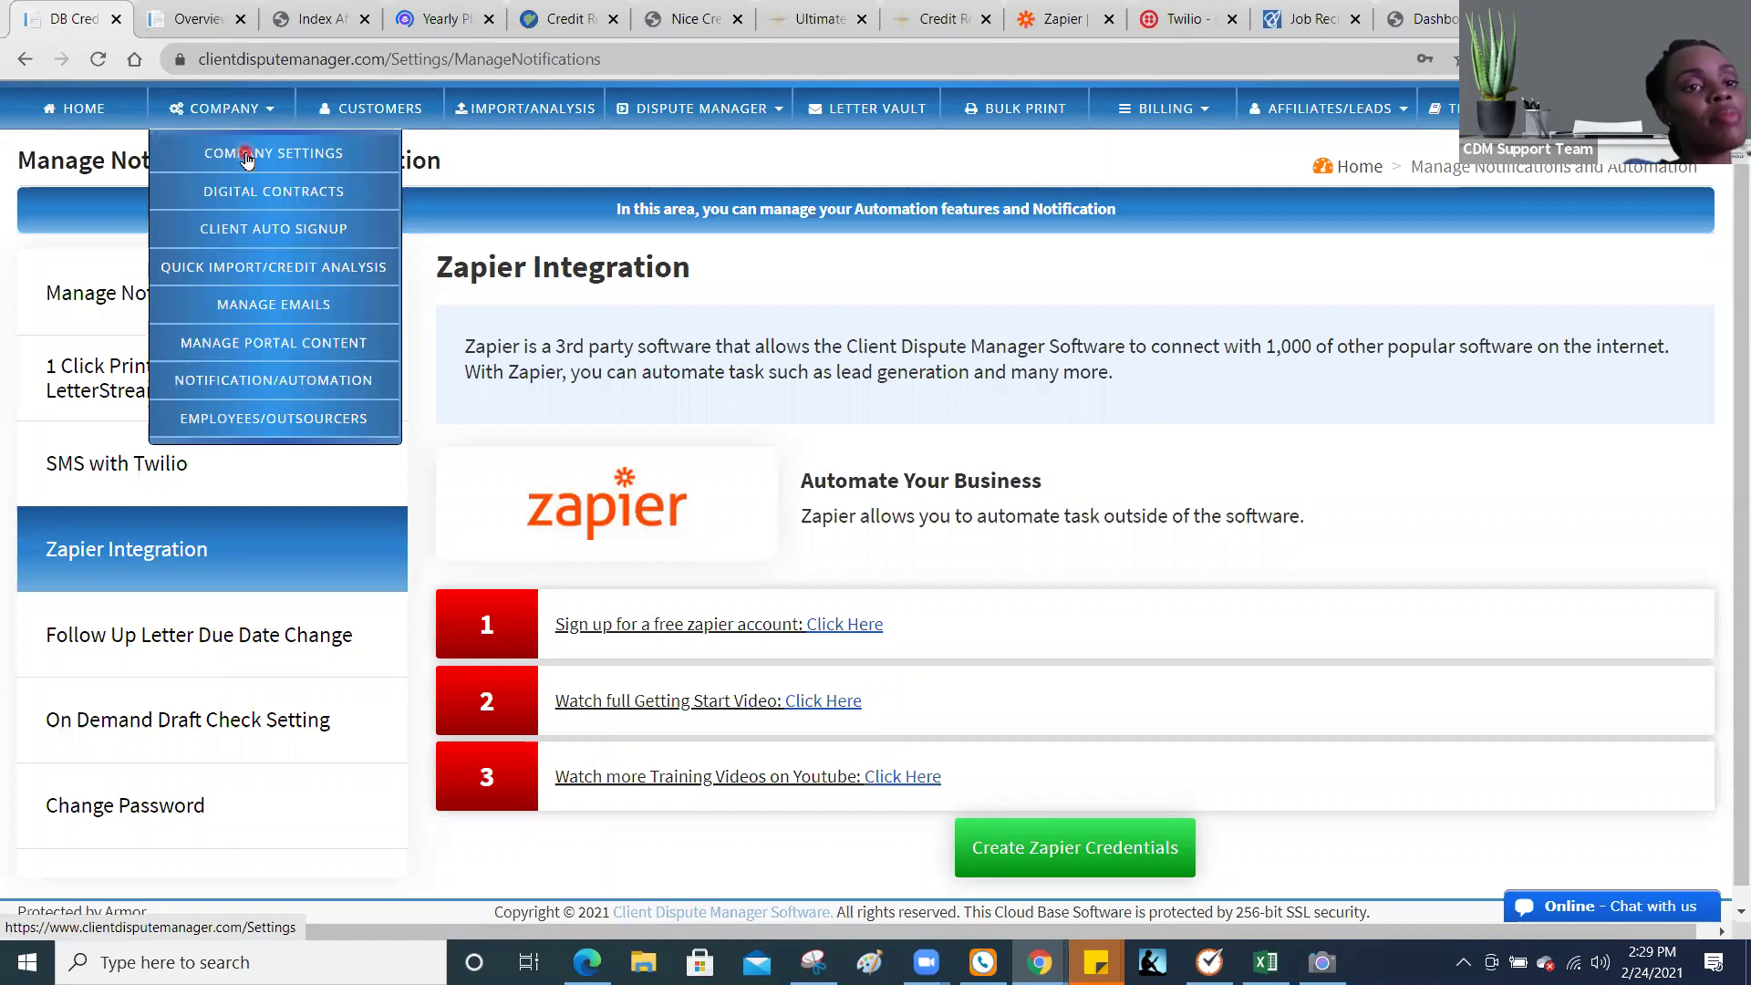
{"action": "left_click", "coordinate": [269, 234]}
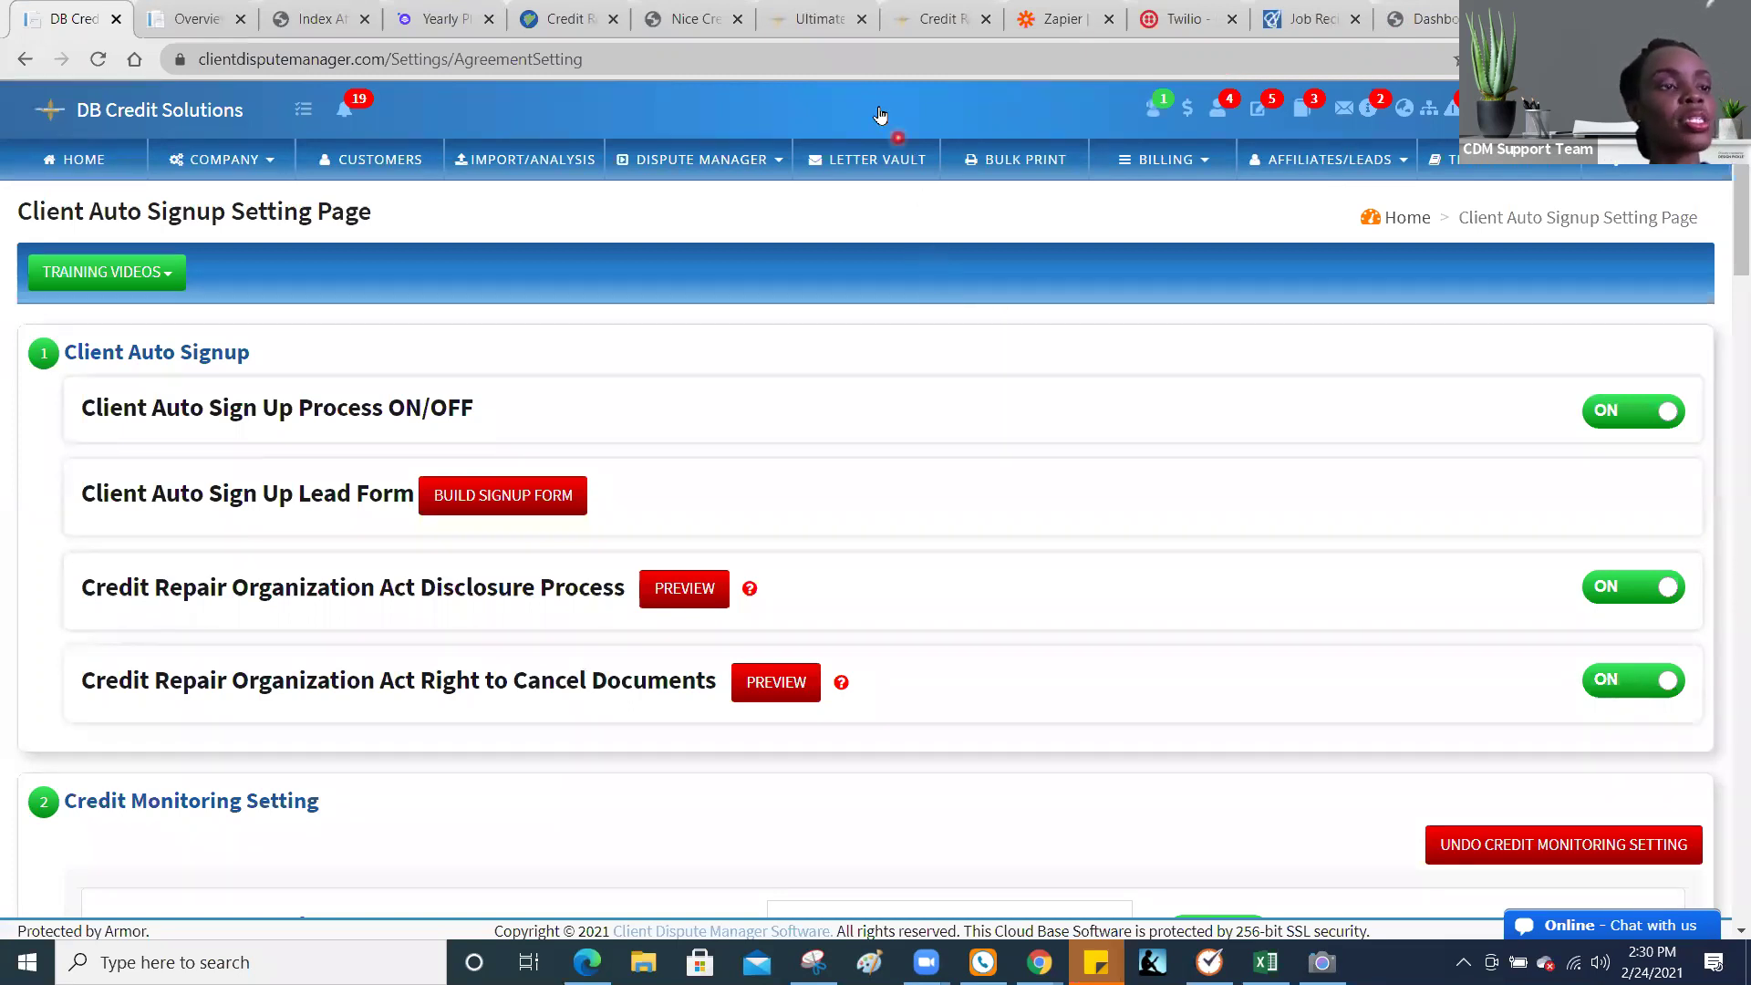
Step: Move through the Ultimate Business Growth Bundle and Teachable tabs, ending on the nicecredit.info homepage
{"action": "left_click", "coordinate": [835, 13]}
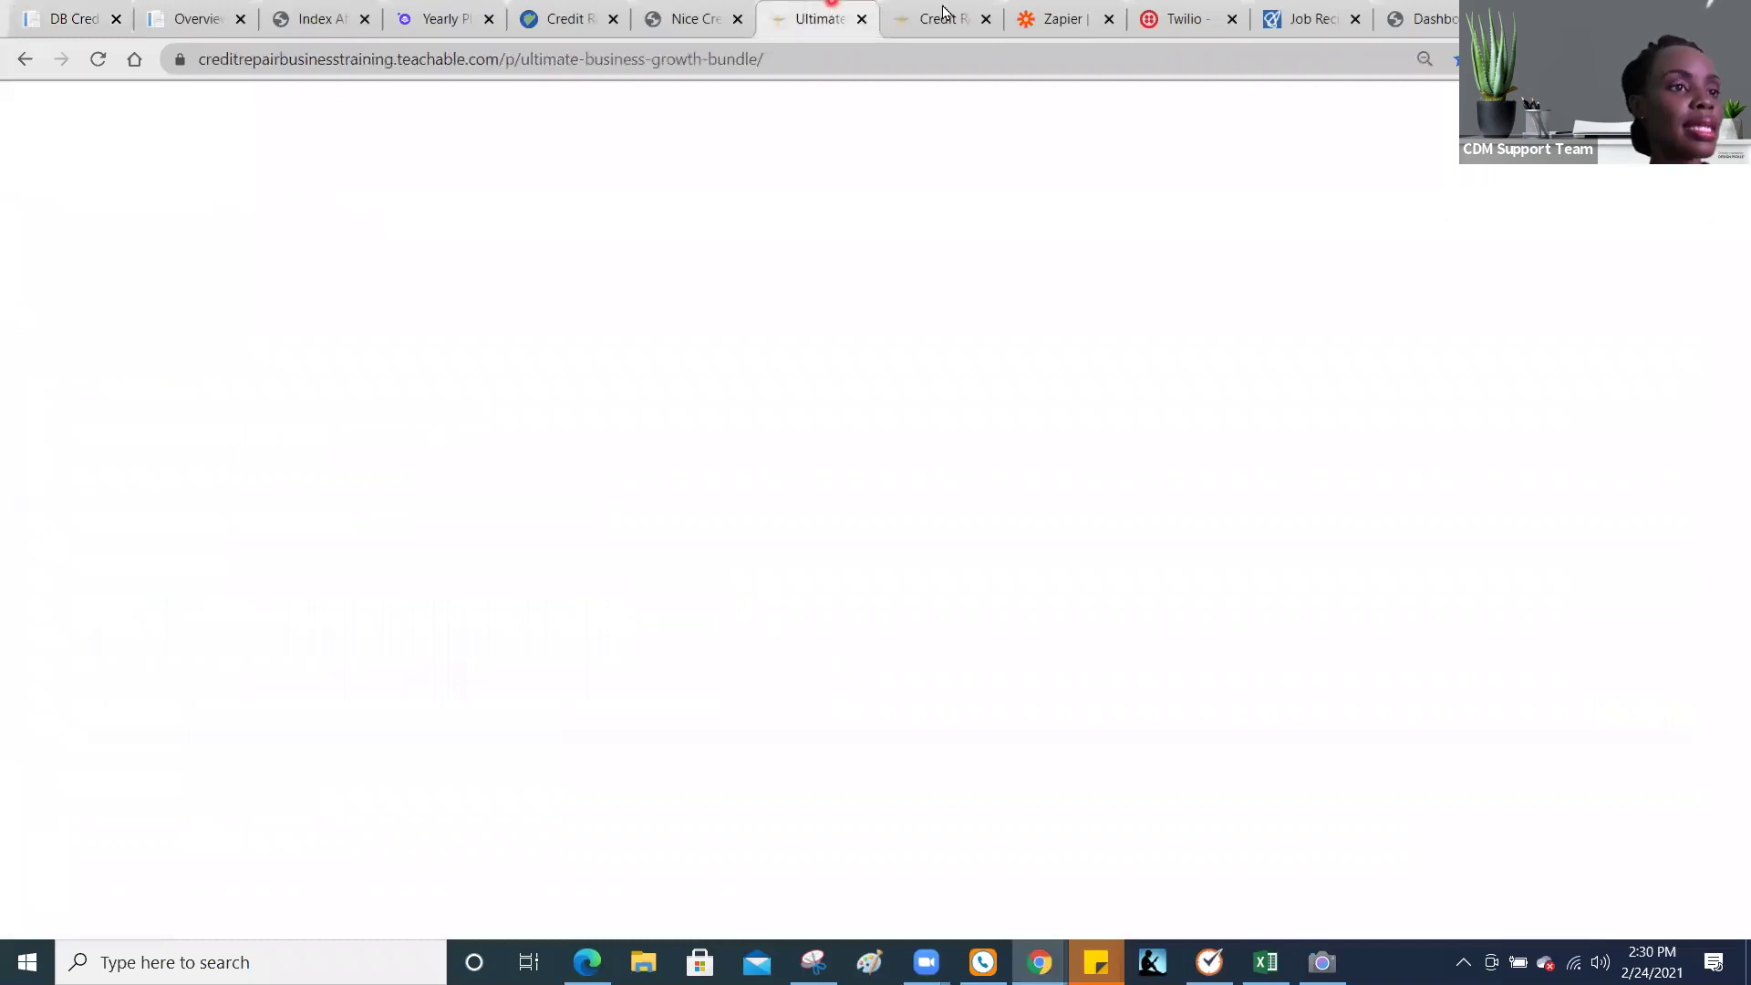
{"action": "left_click", "coordinate": [946, 12]}
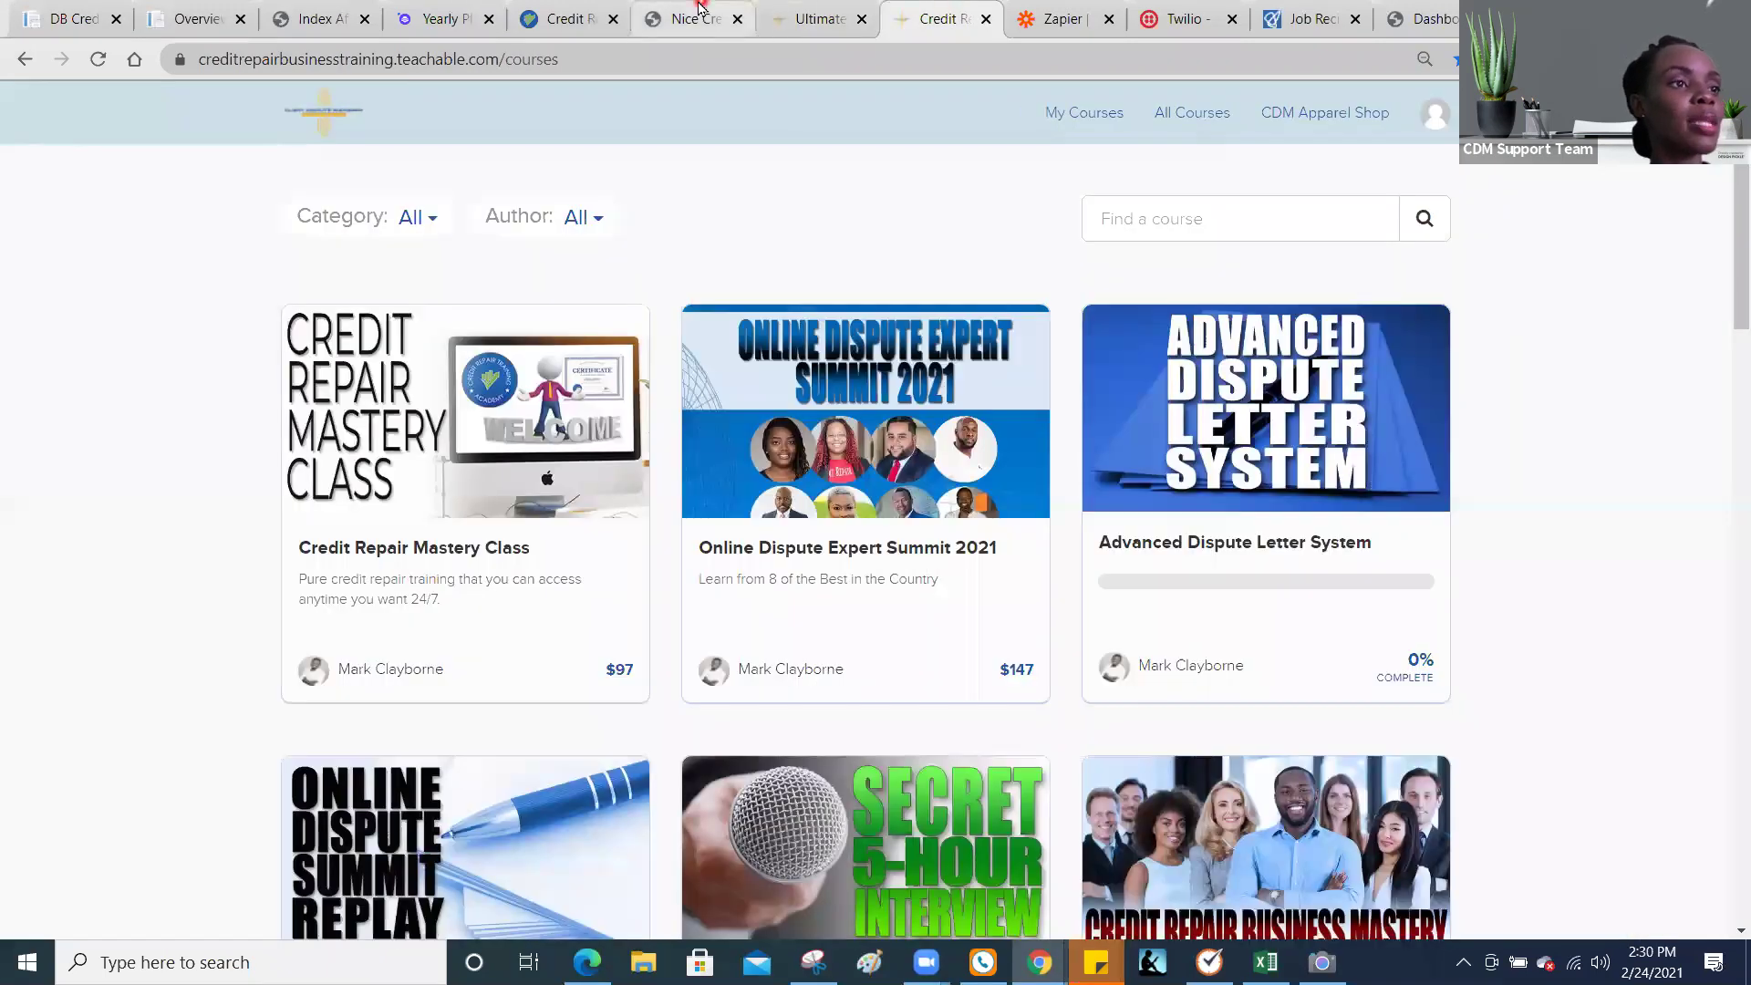
{"action": "left_click", "coordinate": [700, 9]}
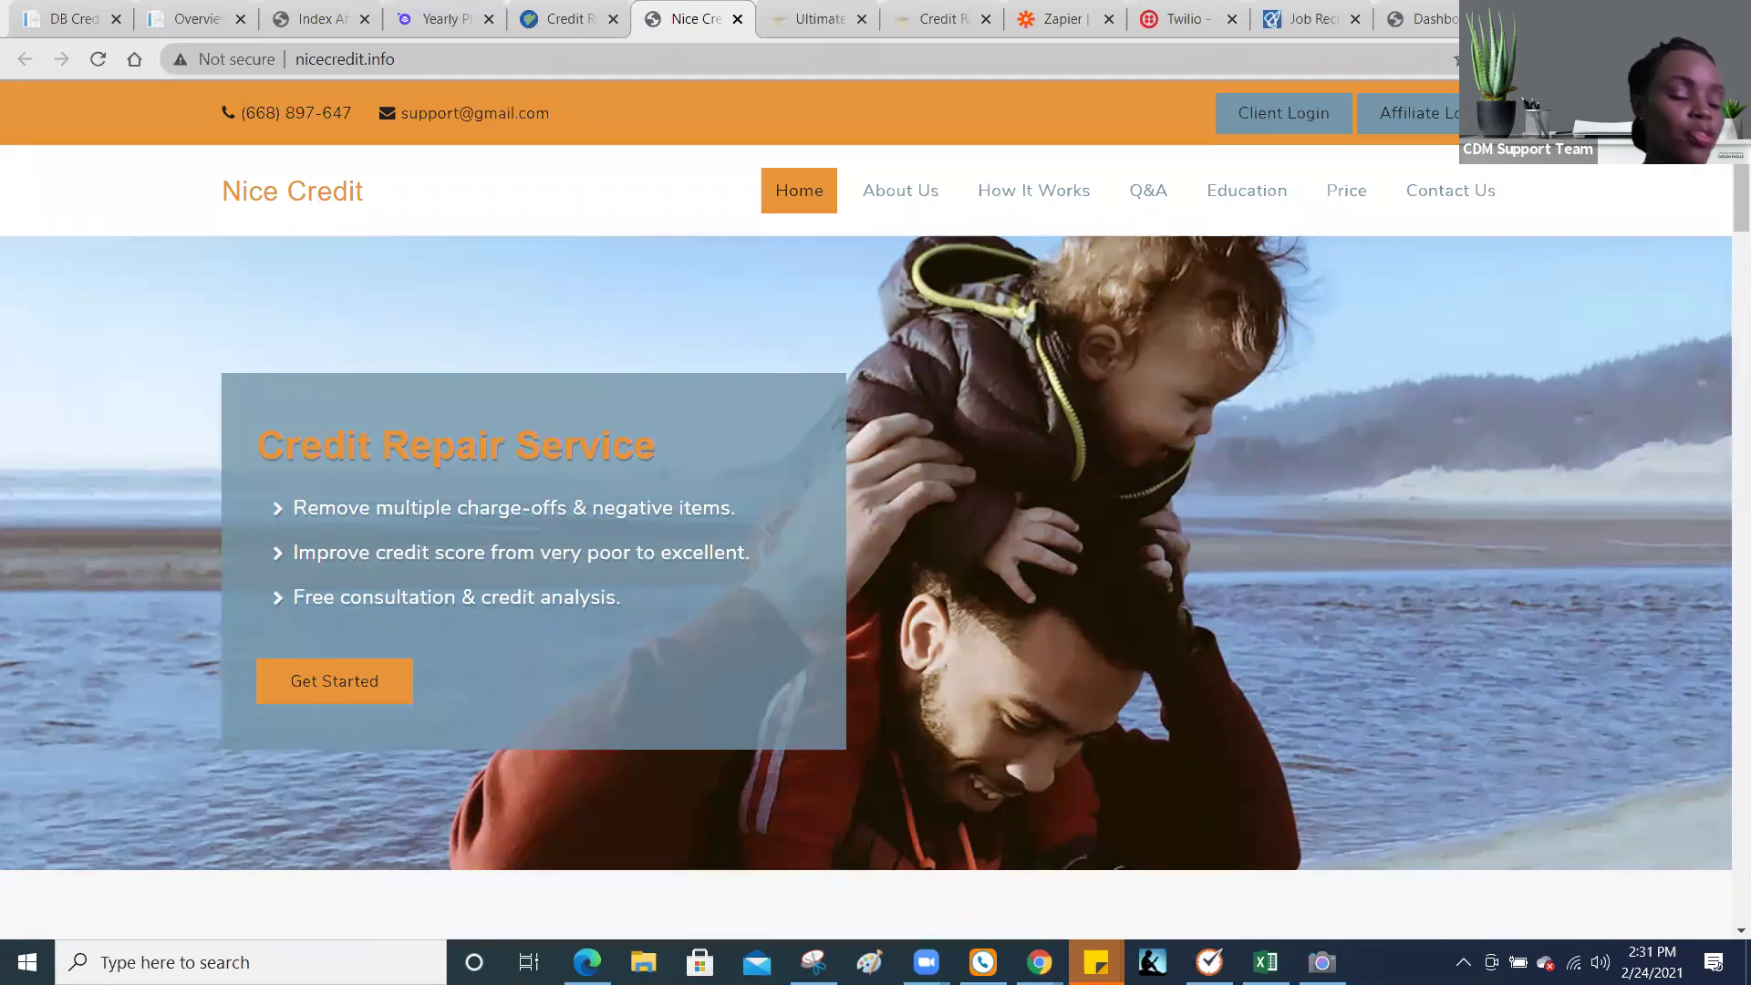
Step: Open WordPress Pages > All Pages, then launch BUILD SIGNUP FORM in Client Dispute Manager
{"action": "left_click", "coordinate": [1444, 16]}
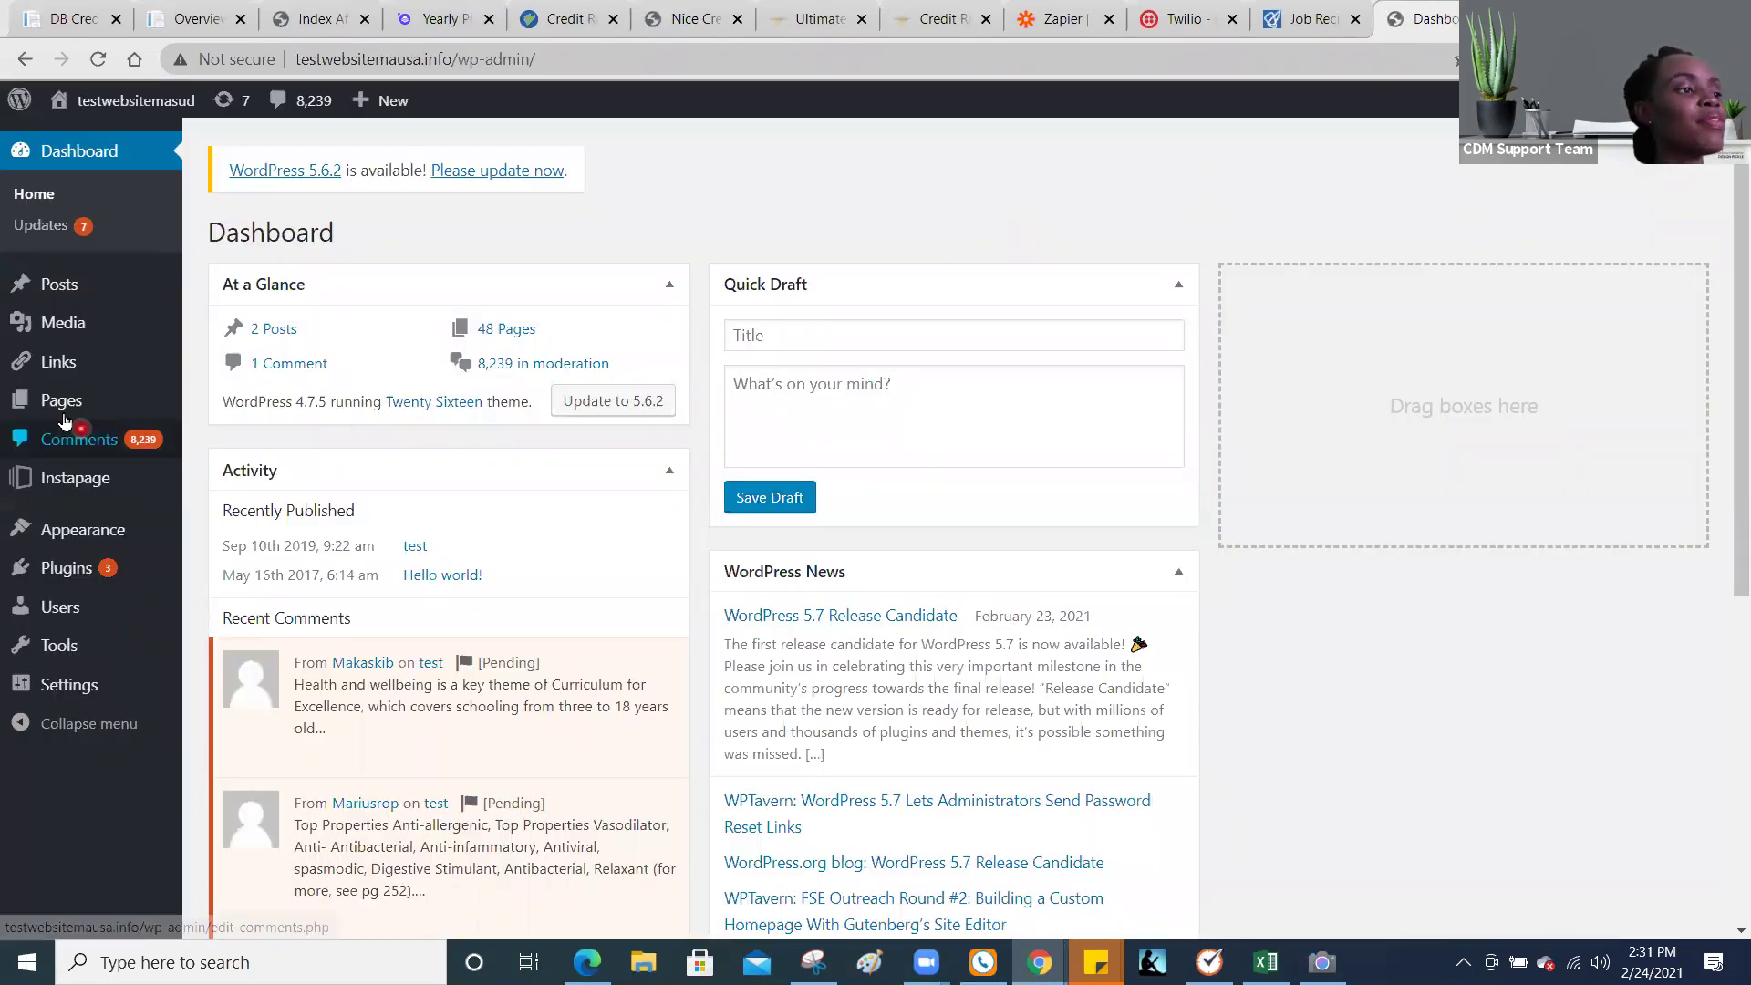
{"action": "mouse_move", "coordinate": [64, 415]}
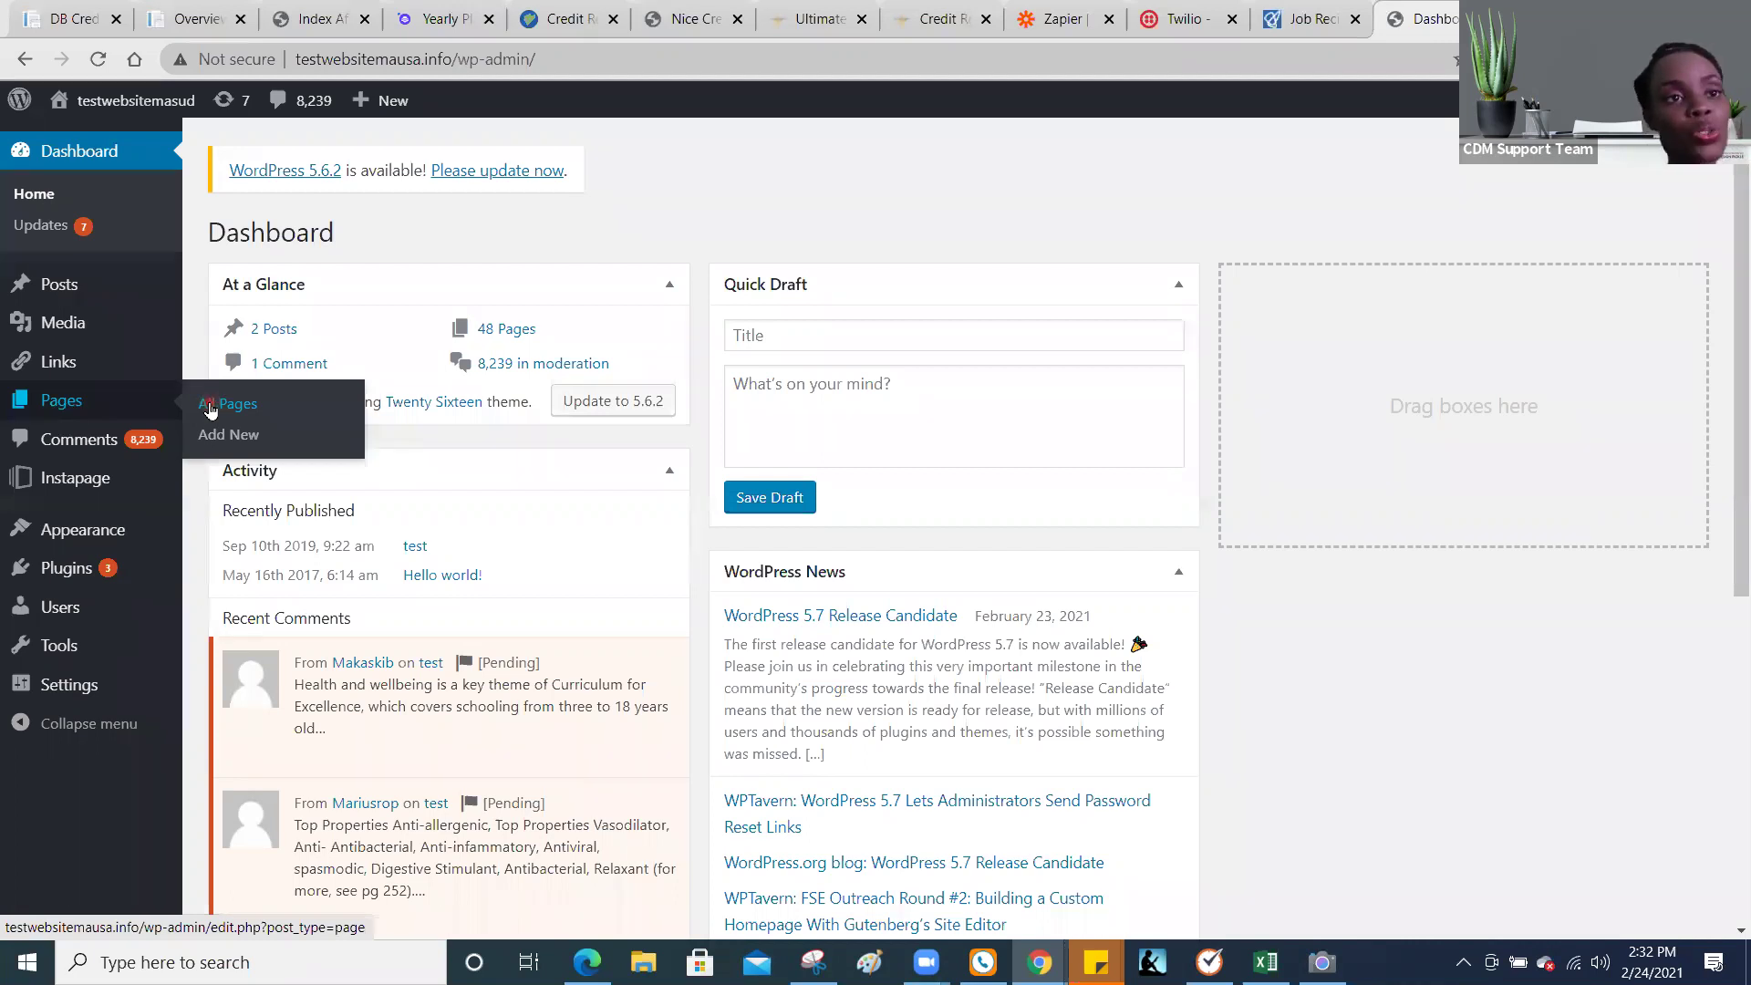
{"action": "left_click", "coordinate": [208, 406]}
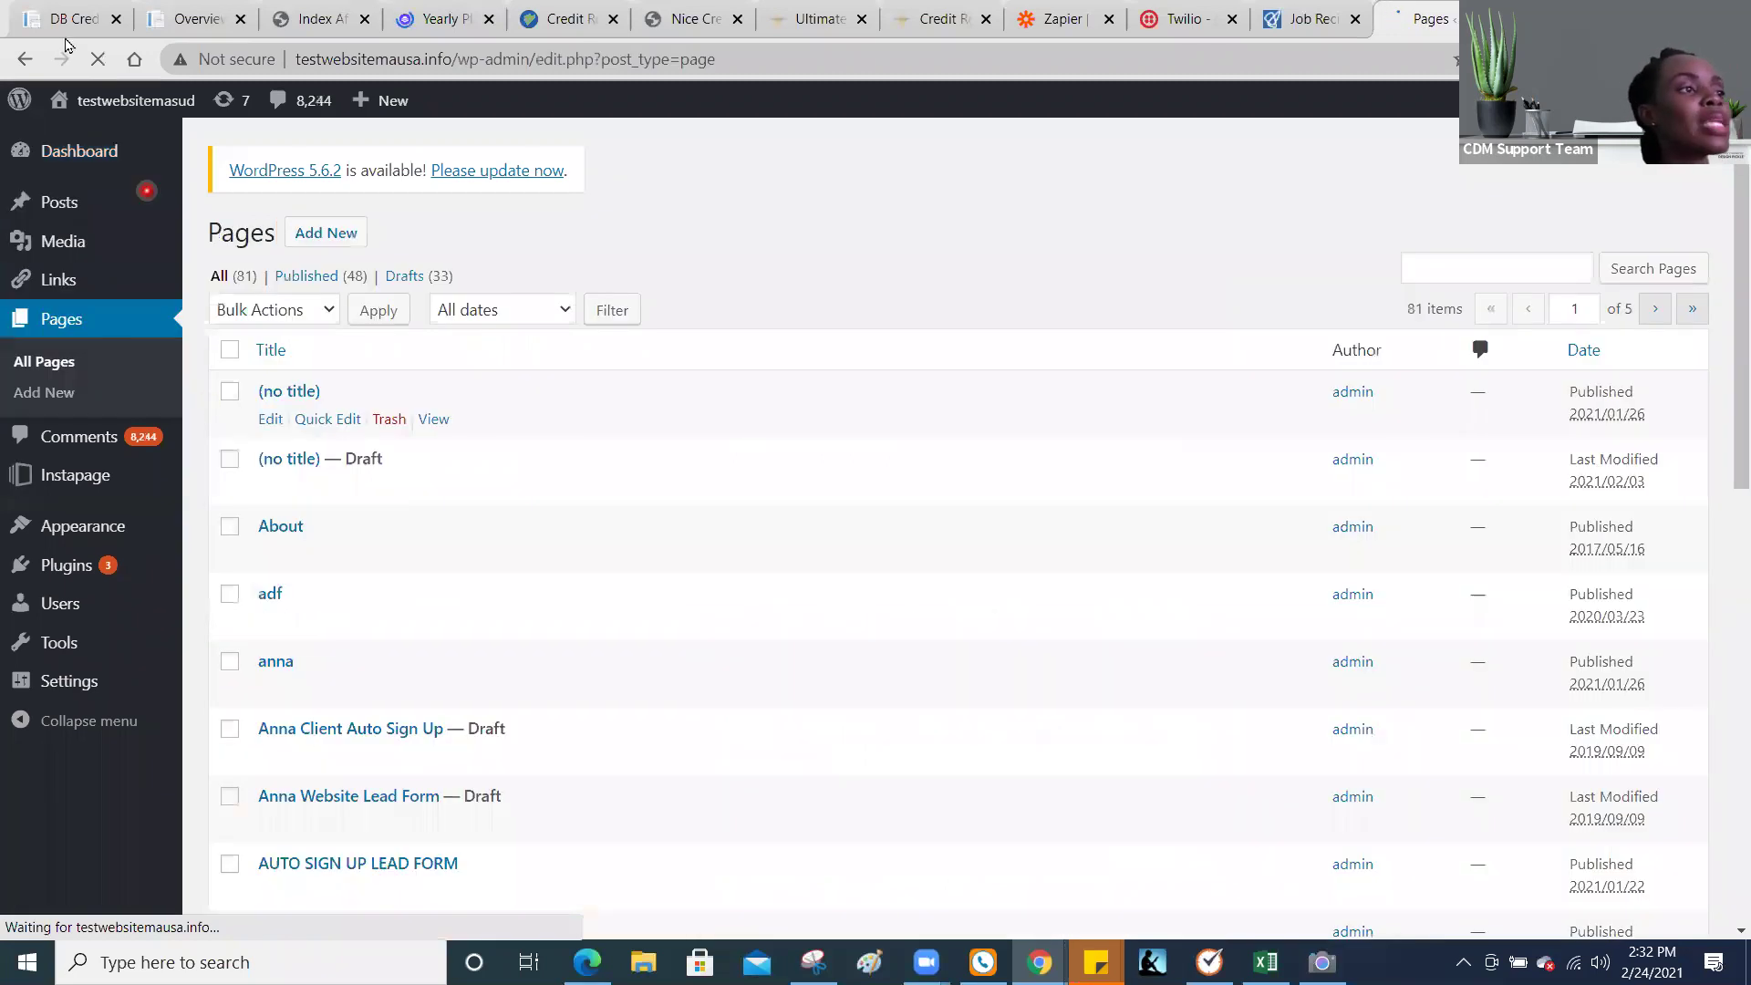
{"action": "left_click", "coordinate": [64, 19]}
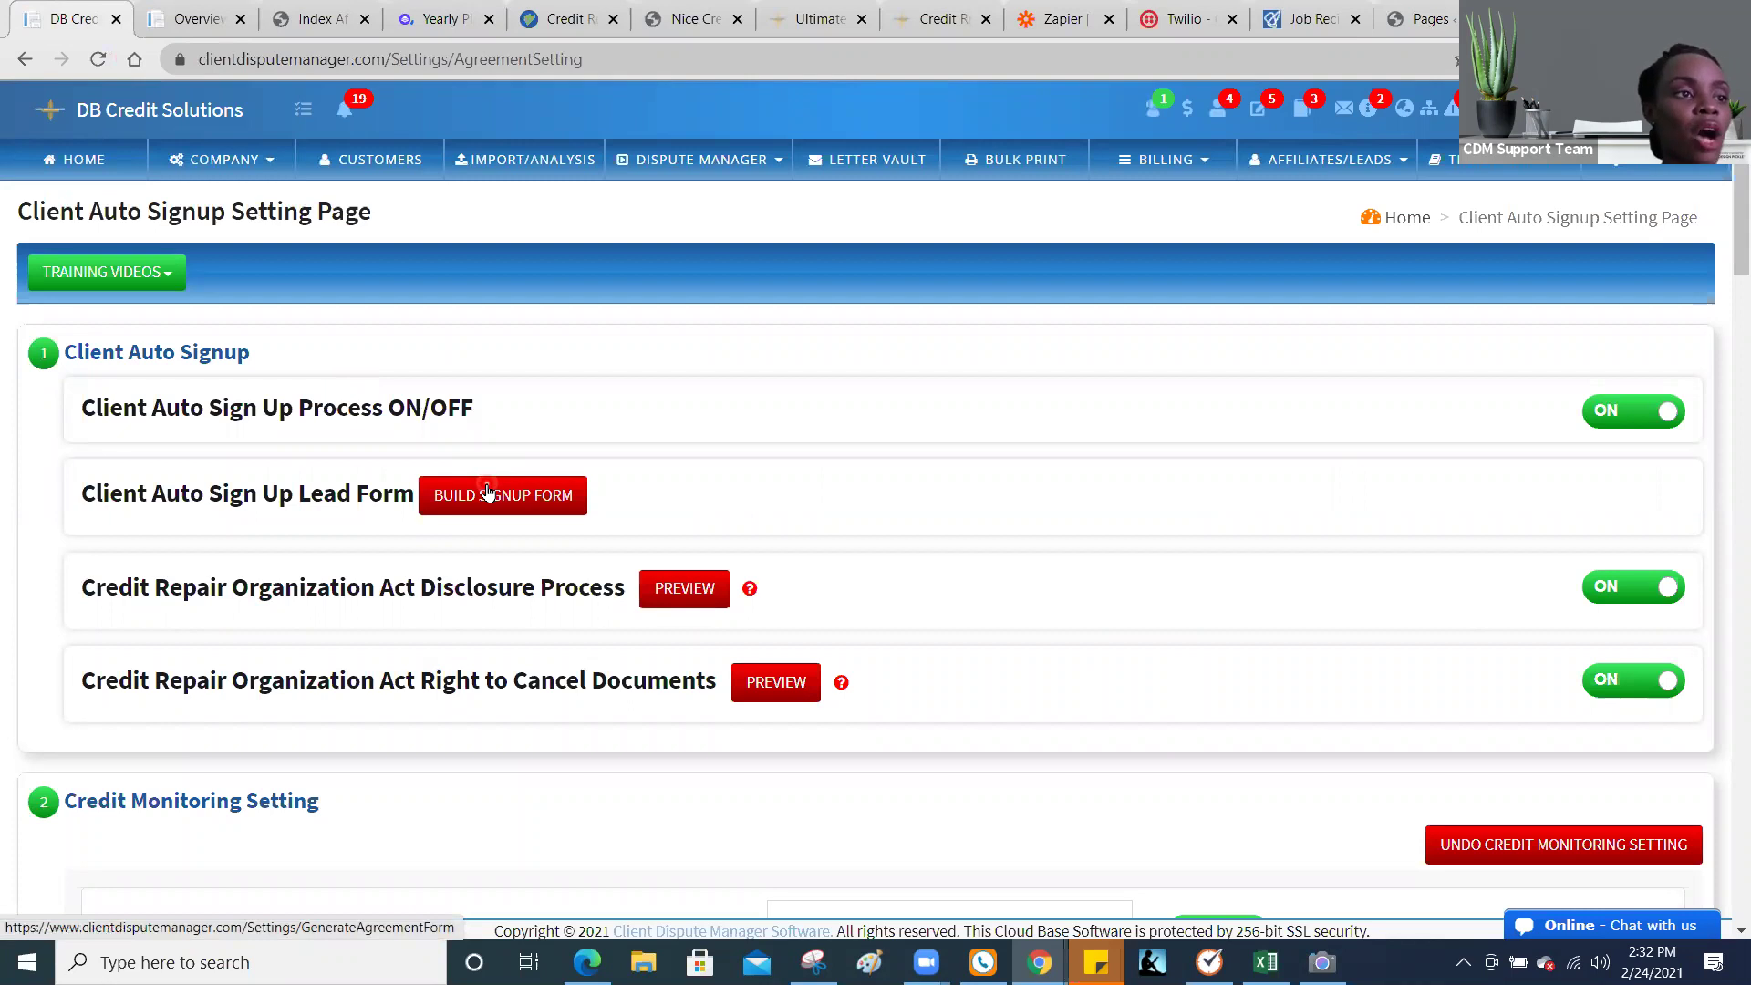
{"action": "left_click", "coordinate": [488, 492]}
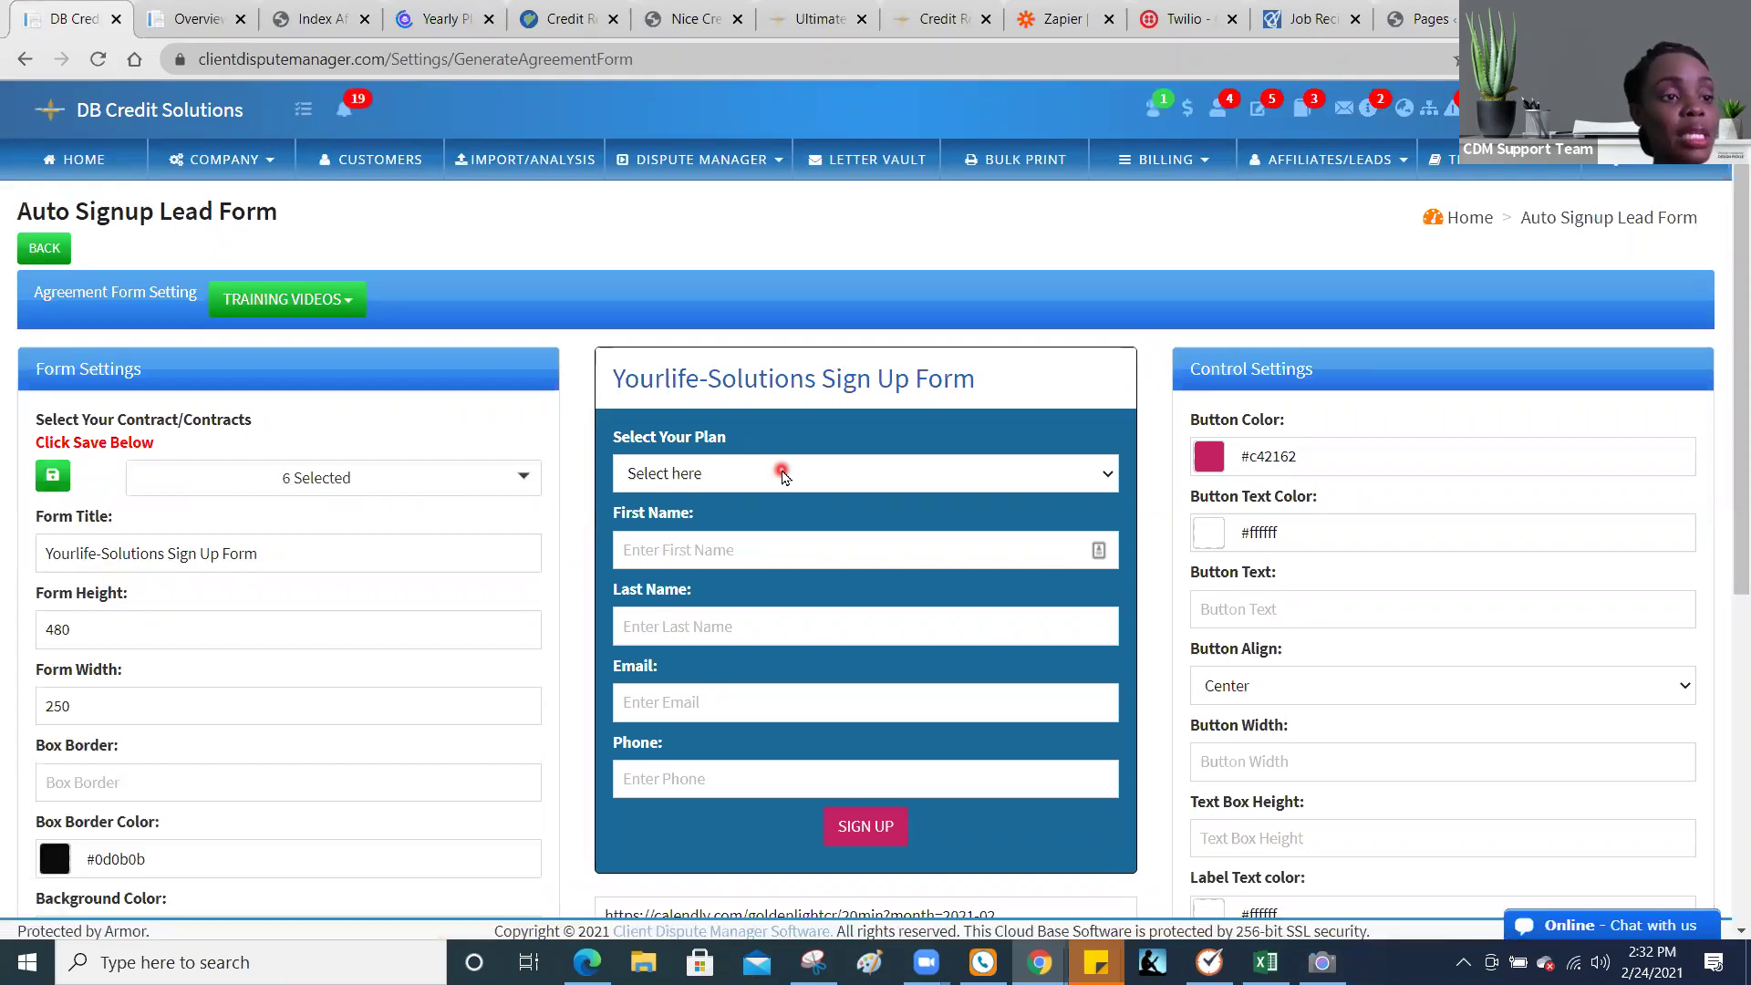
{"action": "left_click", "coordinate": [1281, 165]}
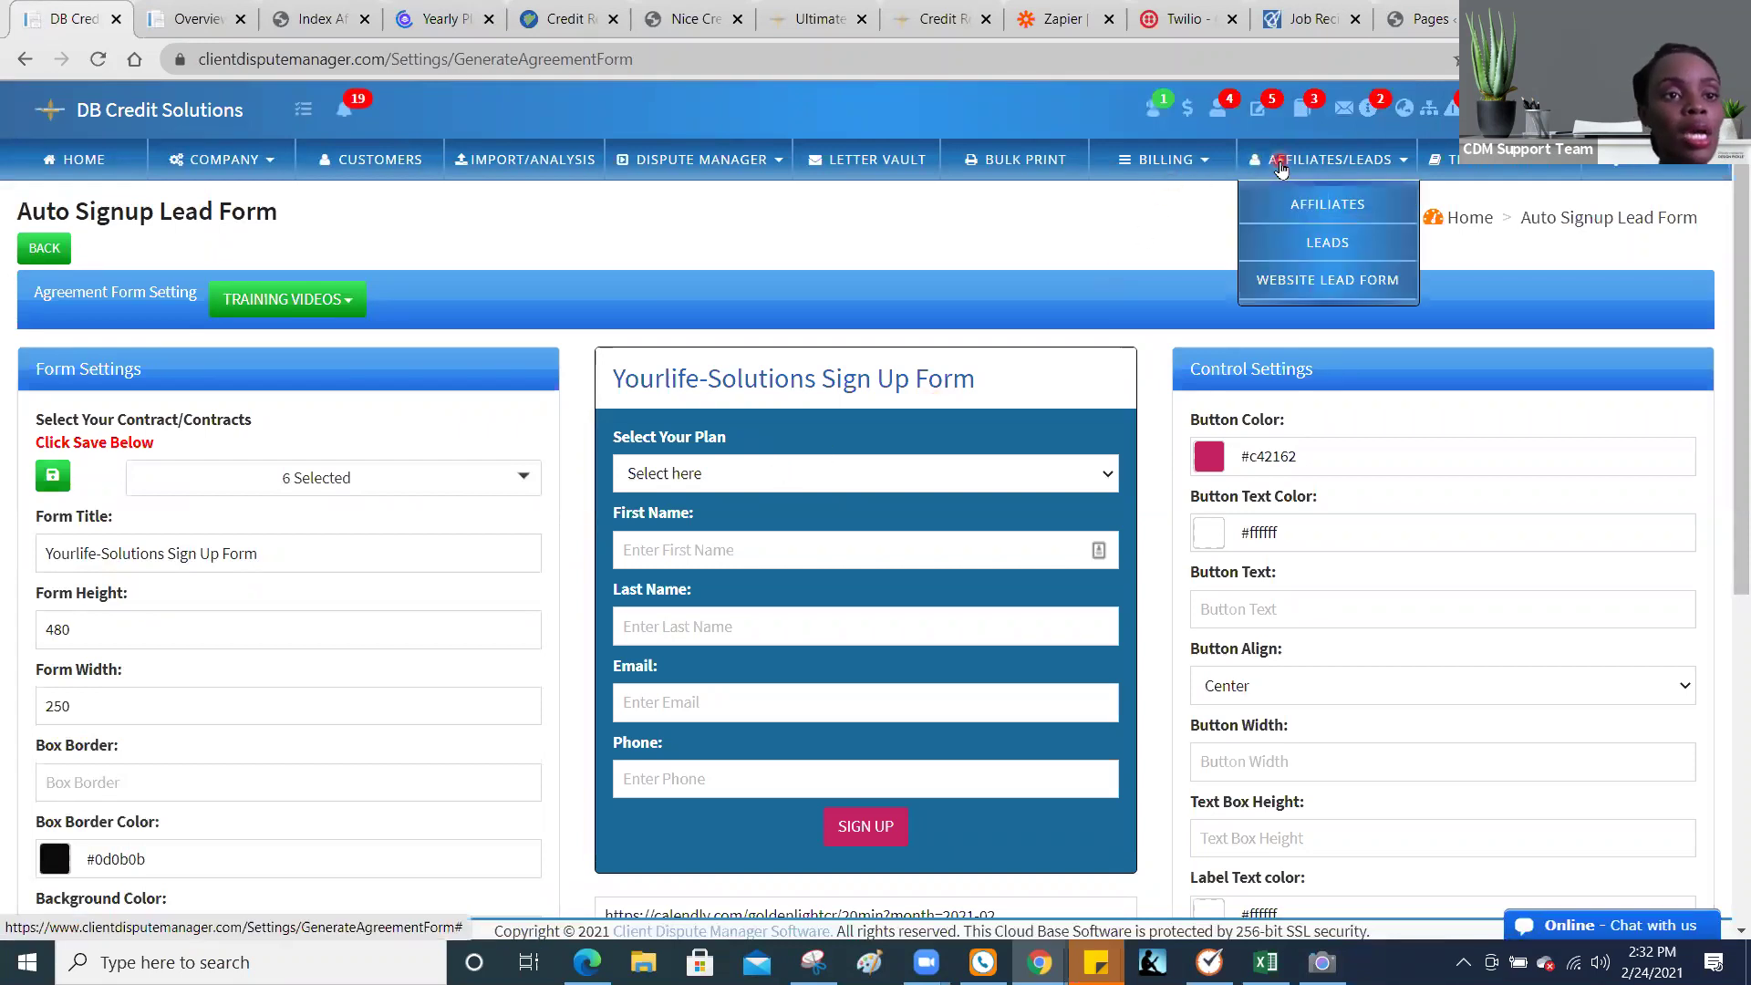
{"action": "left_click", "coordinate": [1330, 282]}
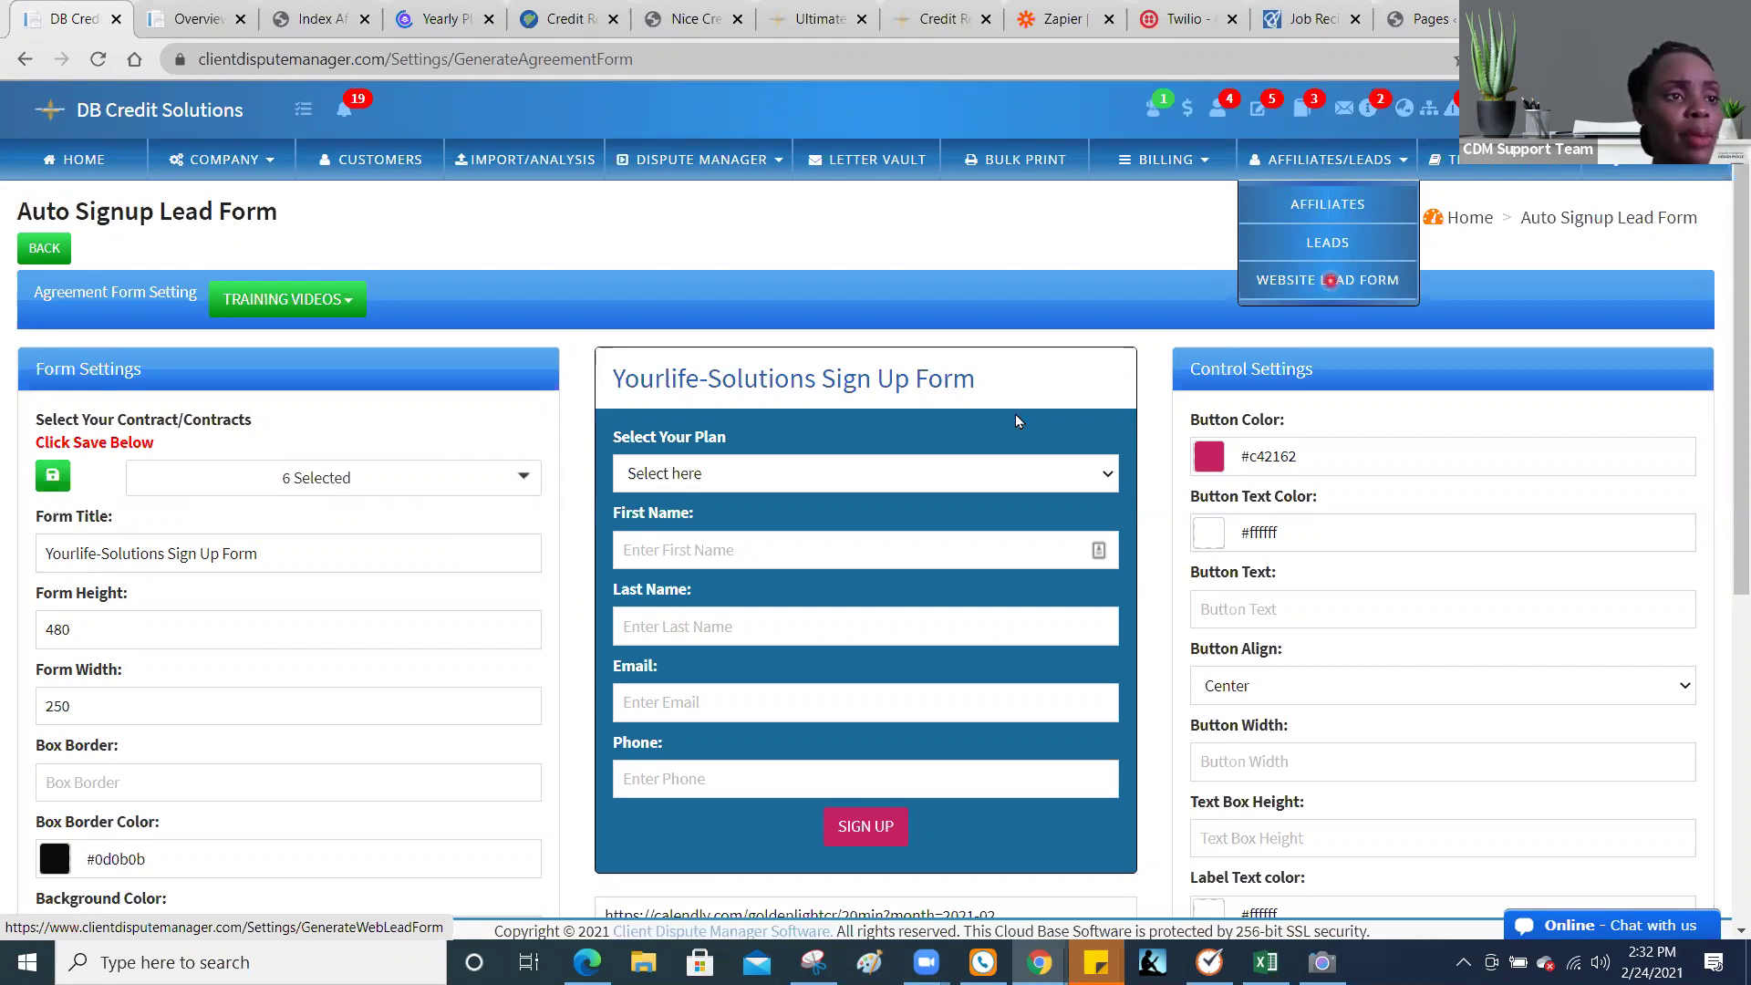
{"action": "left_click", "coordinate": [853, 478]}
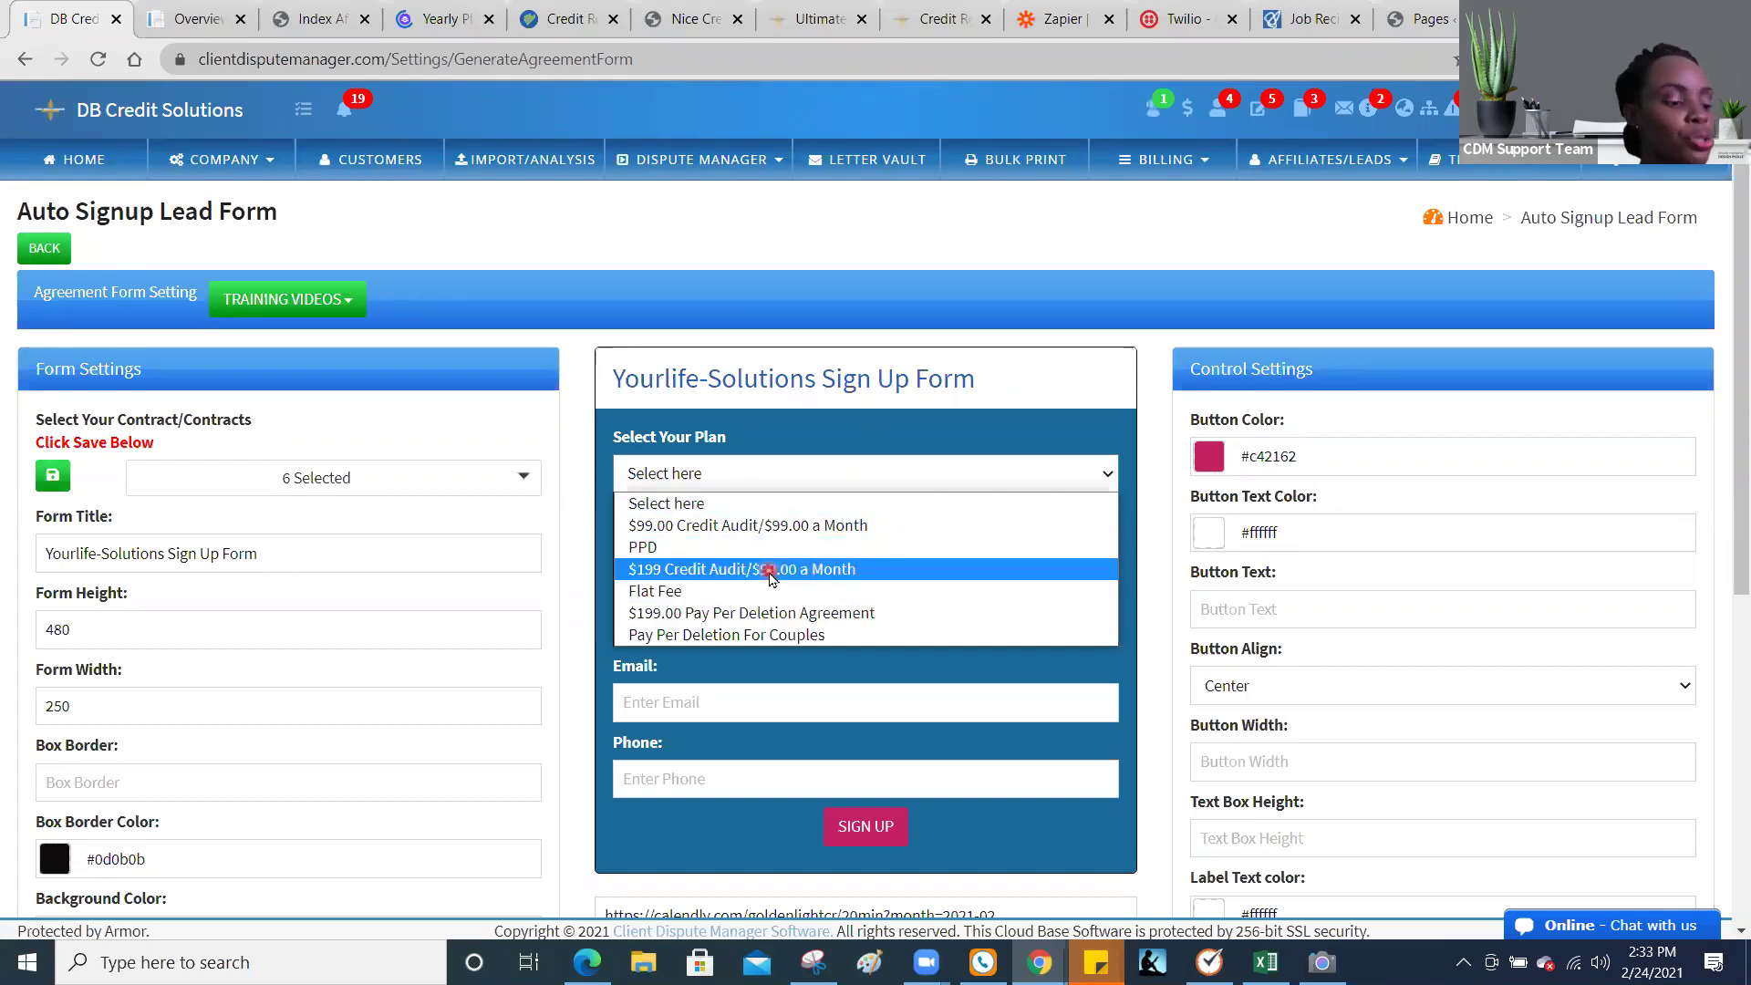
{"action": "left_click", "coordinate": [1328, 178]}
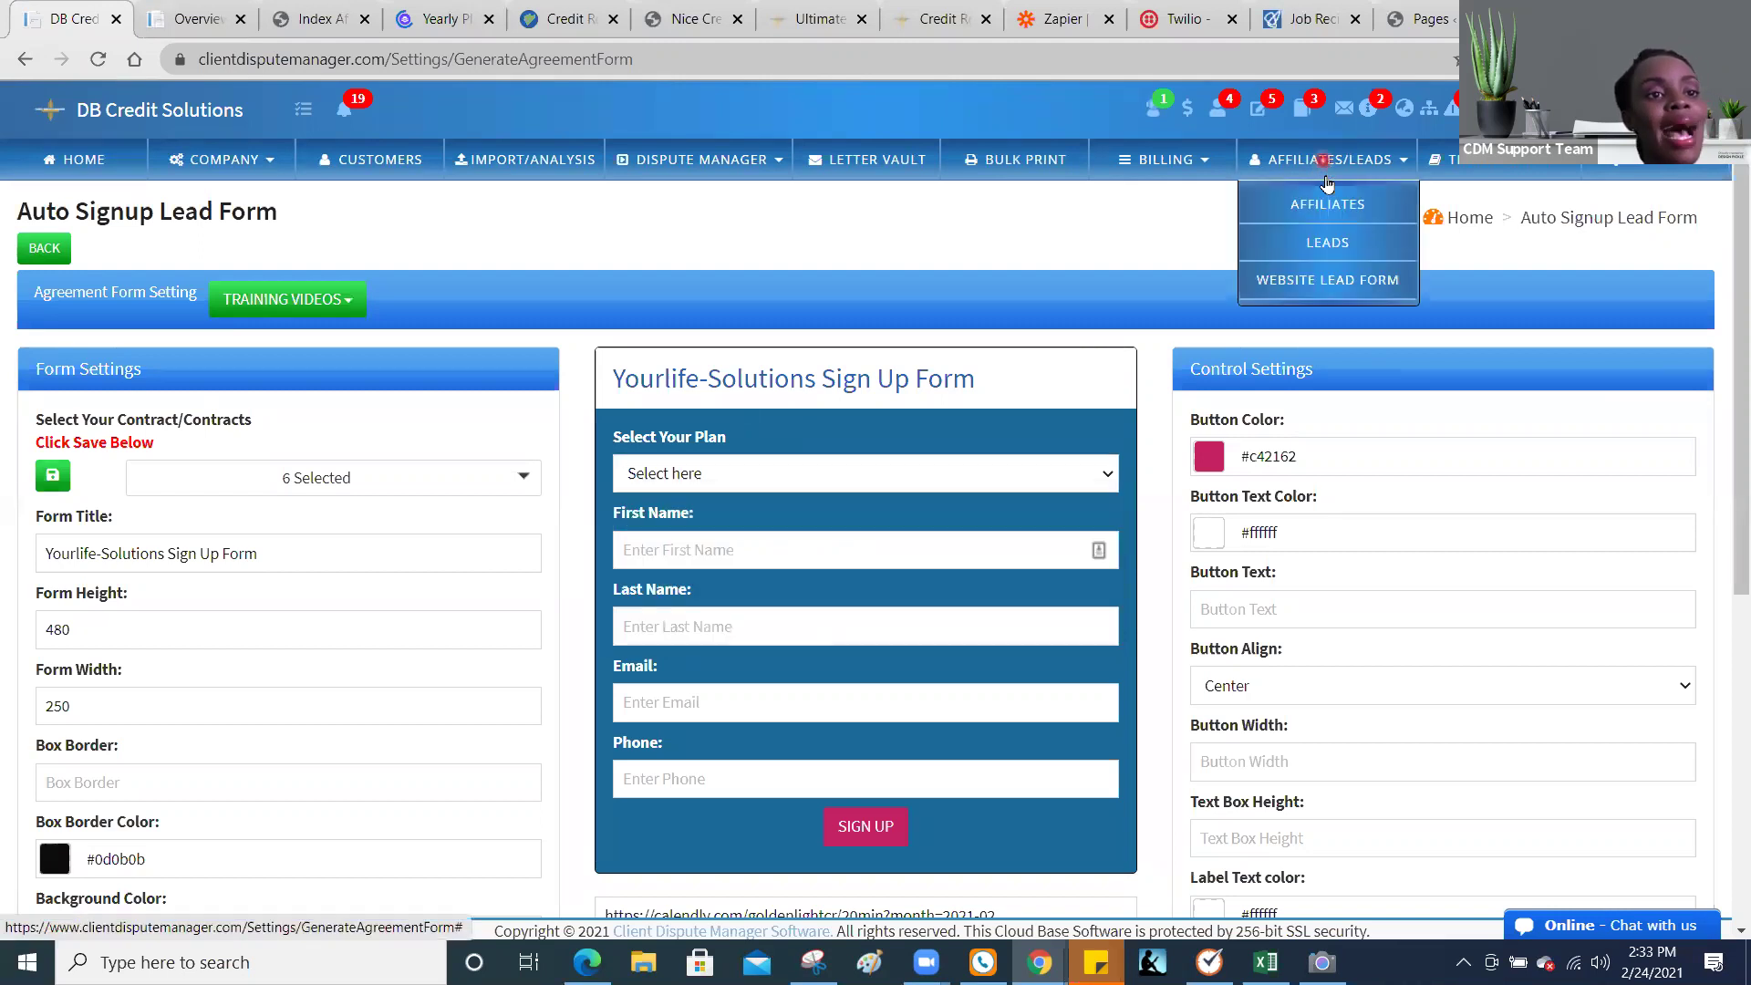
Step: Open Affiliates/Leads > Website Lead Form and preview the 'Free Consultation from GB' form
{"action": "left_click", "coordinate": [1323, 283]}
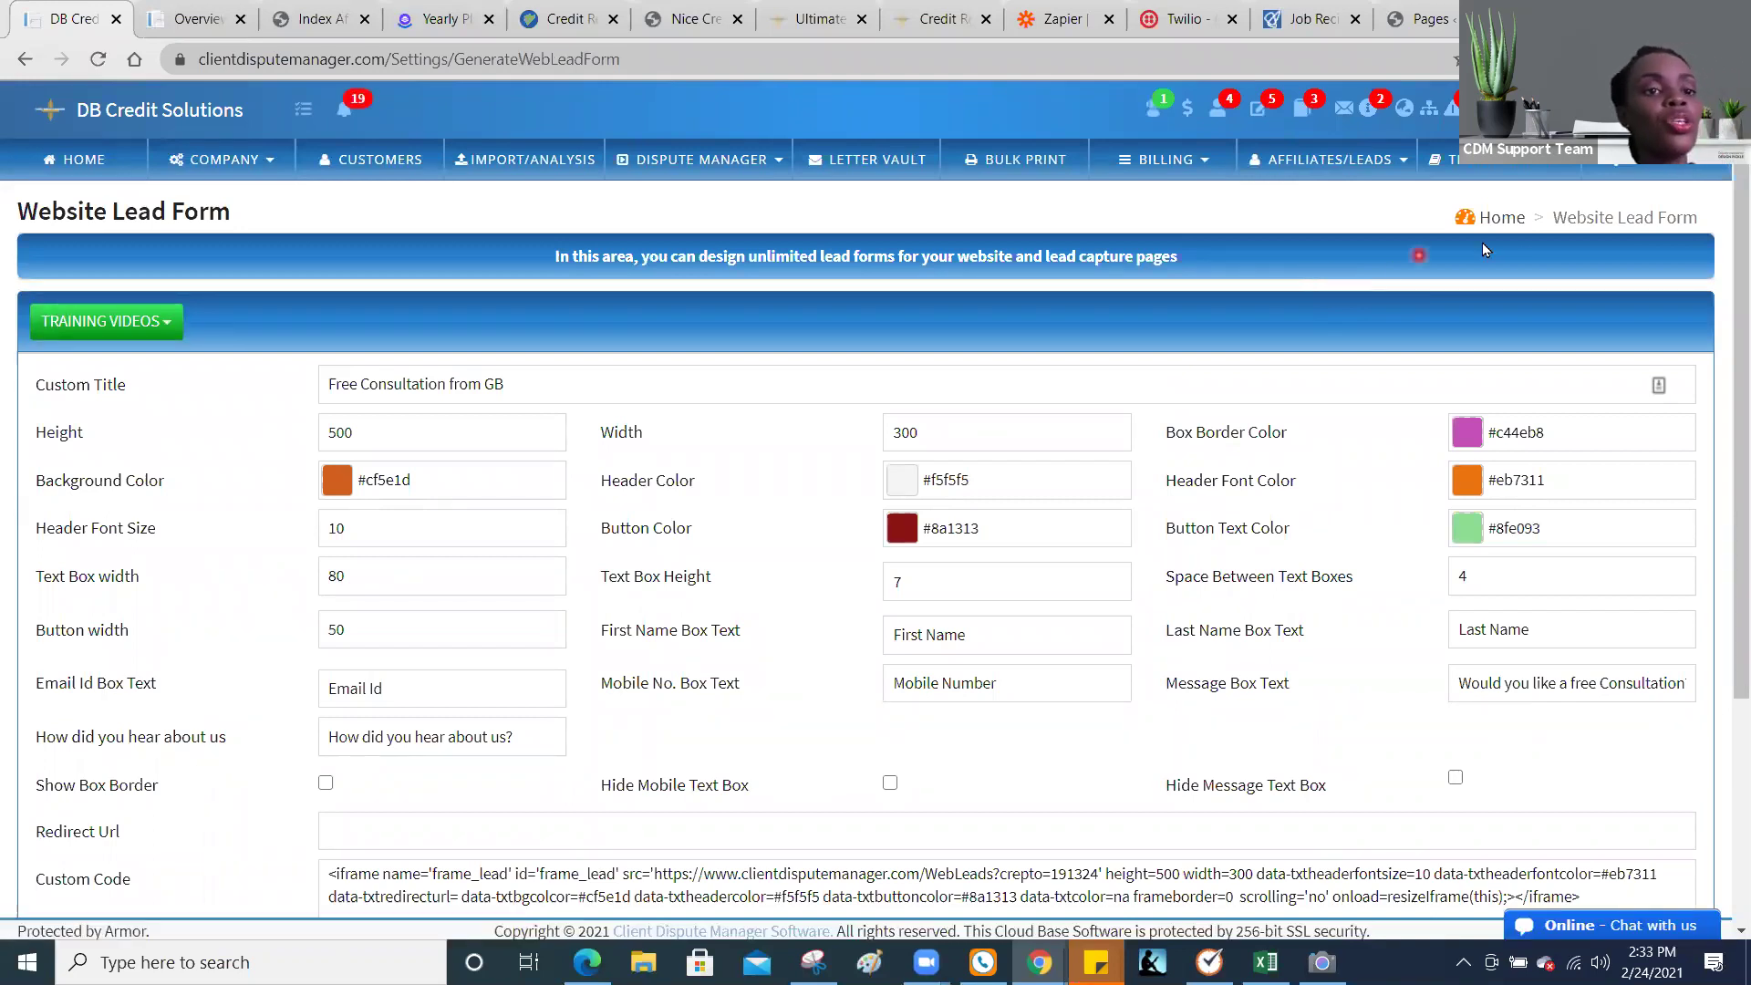
{"action": "scroll", "coordinate": [1727, 370], "scroll_direction": "down", "scroll_amount": 1}
{"action": "scroll", "coordinate": [1727, 370], "scroll_direction": "down", "scroll_amount": 1}
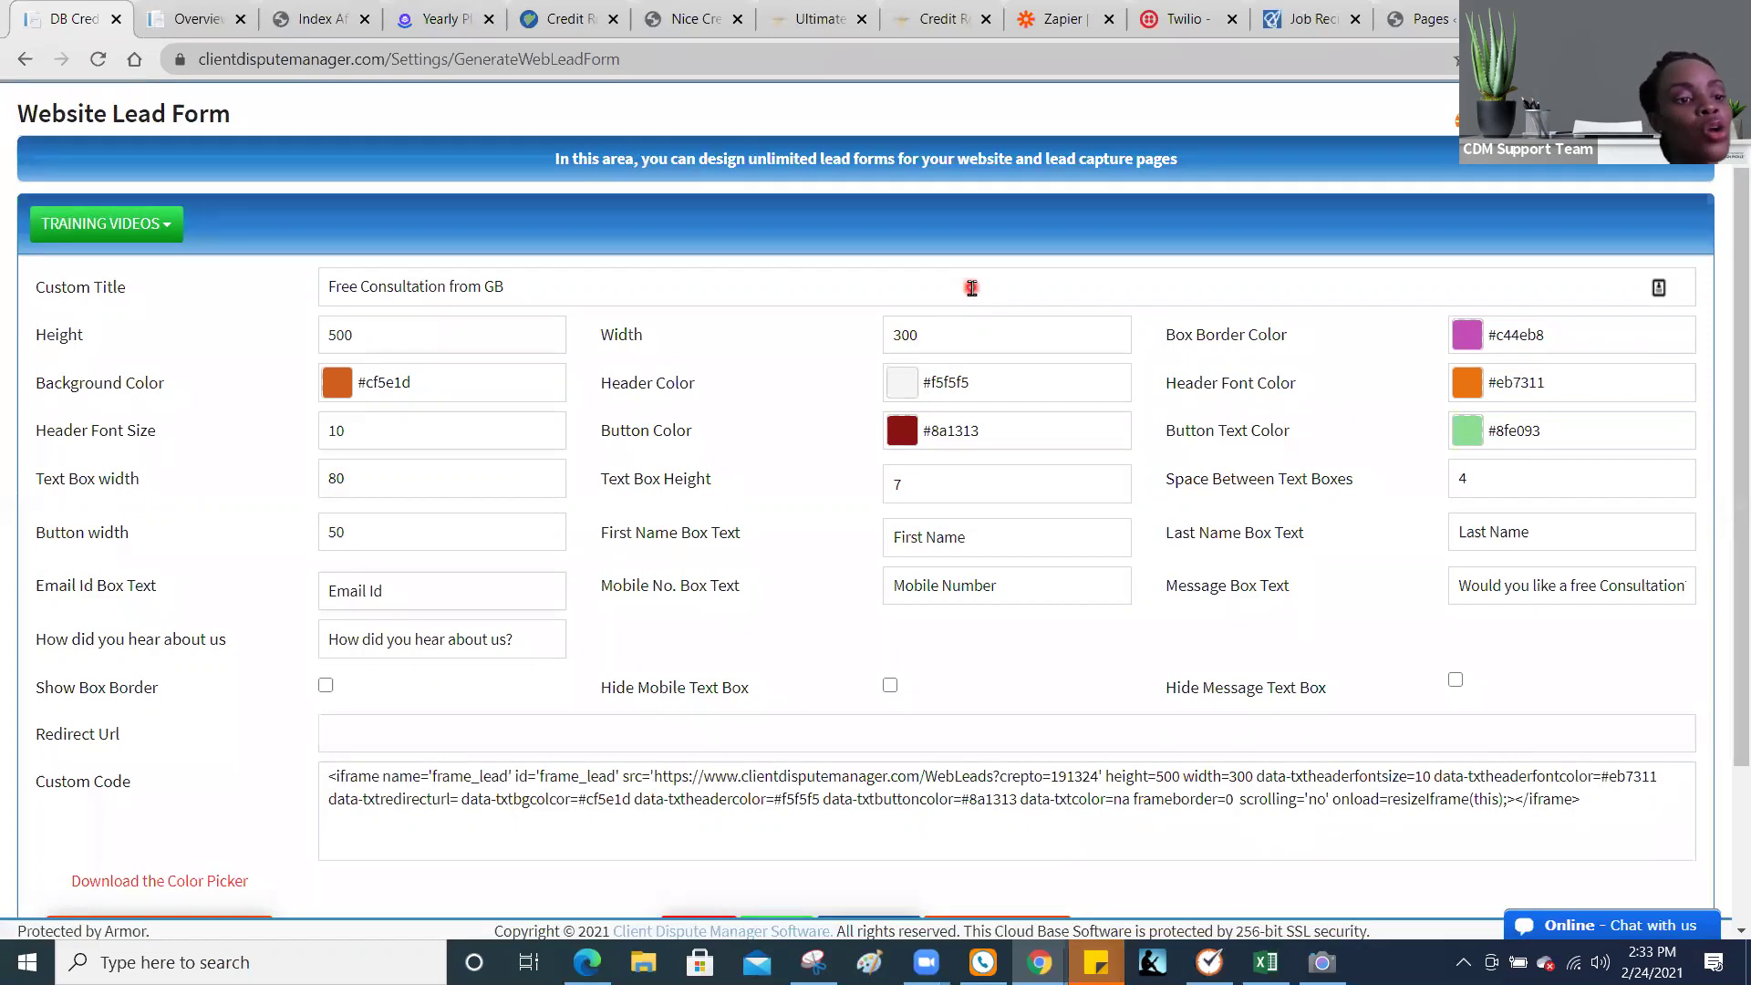
{"action": "left_click_drag", "start_coordinate": [1744, 465], "coordinate": [1724, 581]}
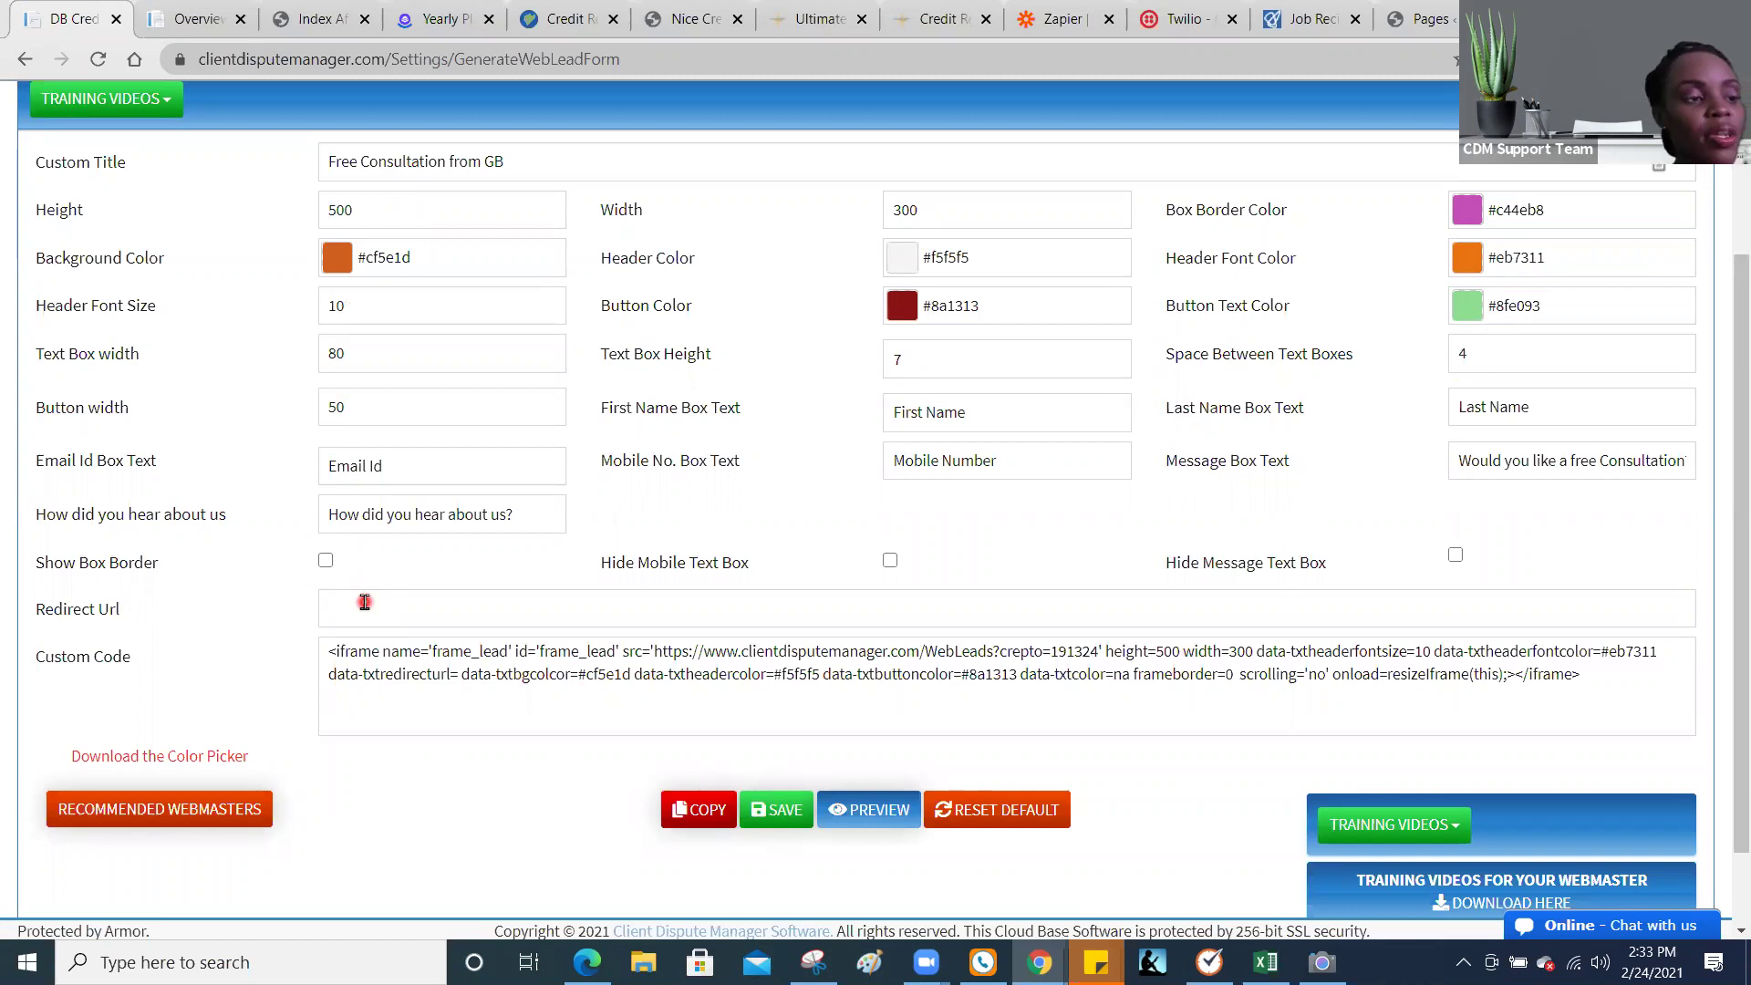
{"action": "left_click", "coordinate": [843, 812]}
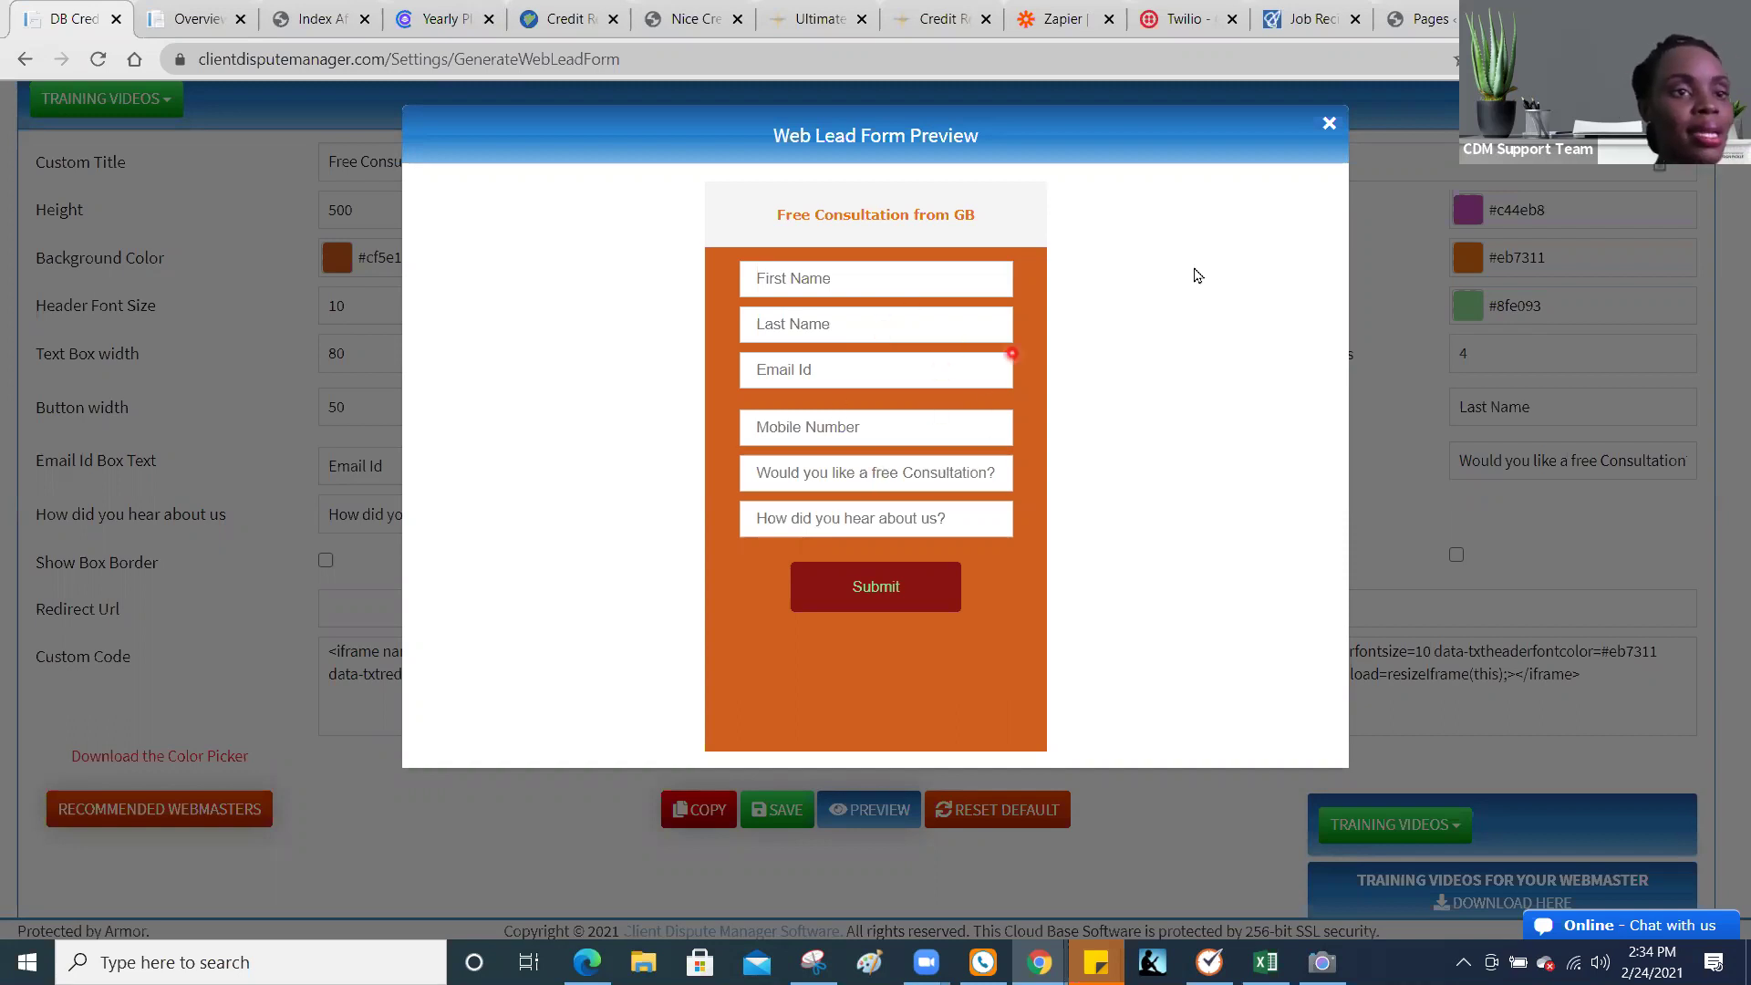
Step: Close the Web Lead Form Preview and scroll back up to the form's iframe embed code
{"action": "left_click", "coordinate": [1331, 129]}
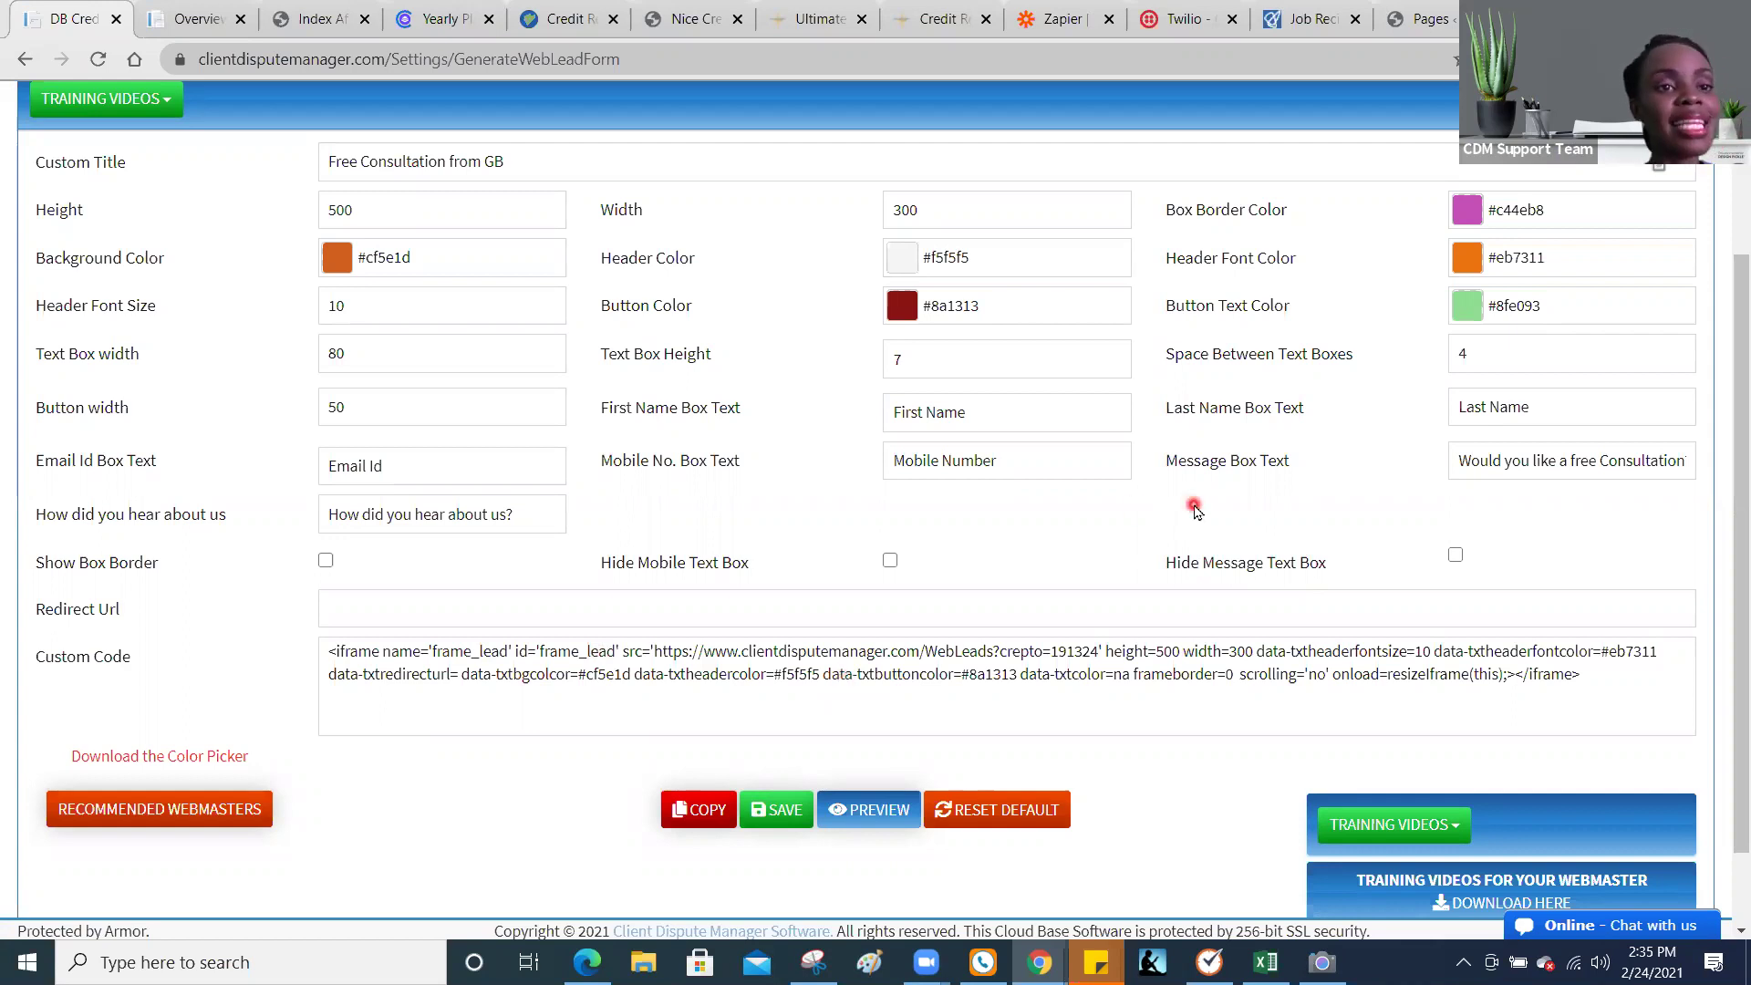
{"action": "scroll", "coordinate": [1726, 539], "scroll_direction": "up", "scroll_amount": 3}
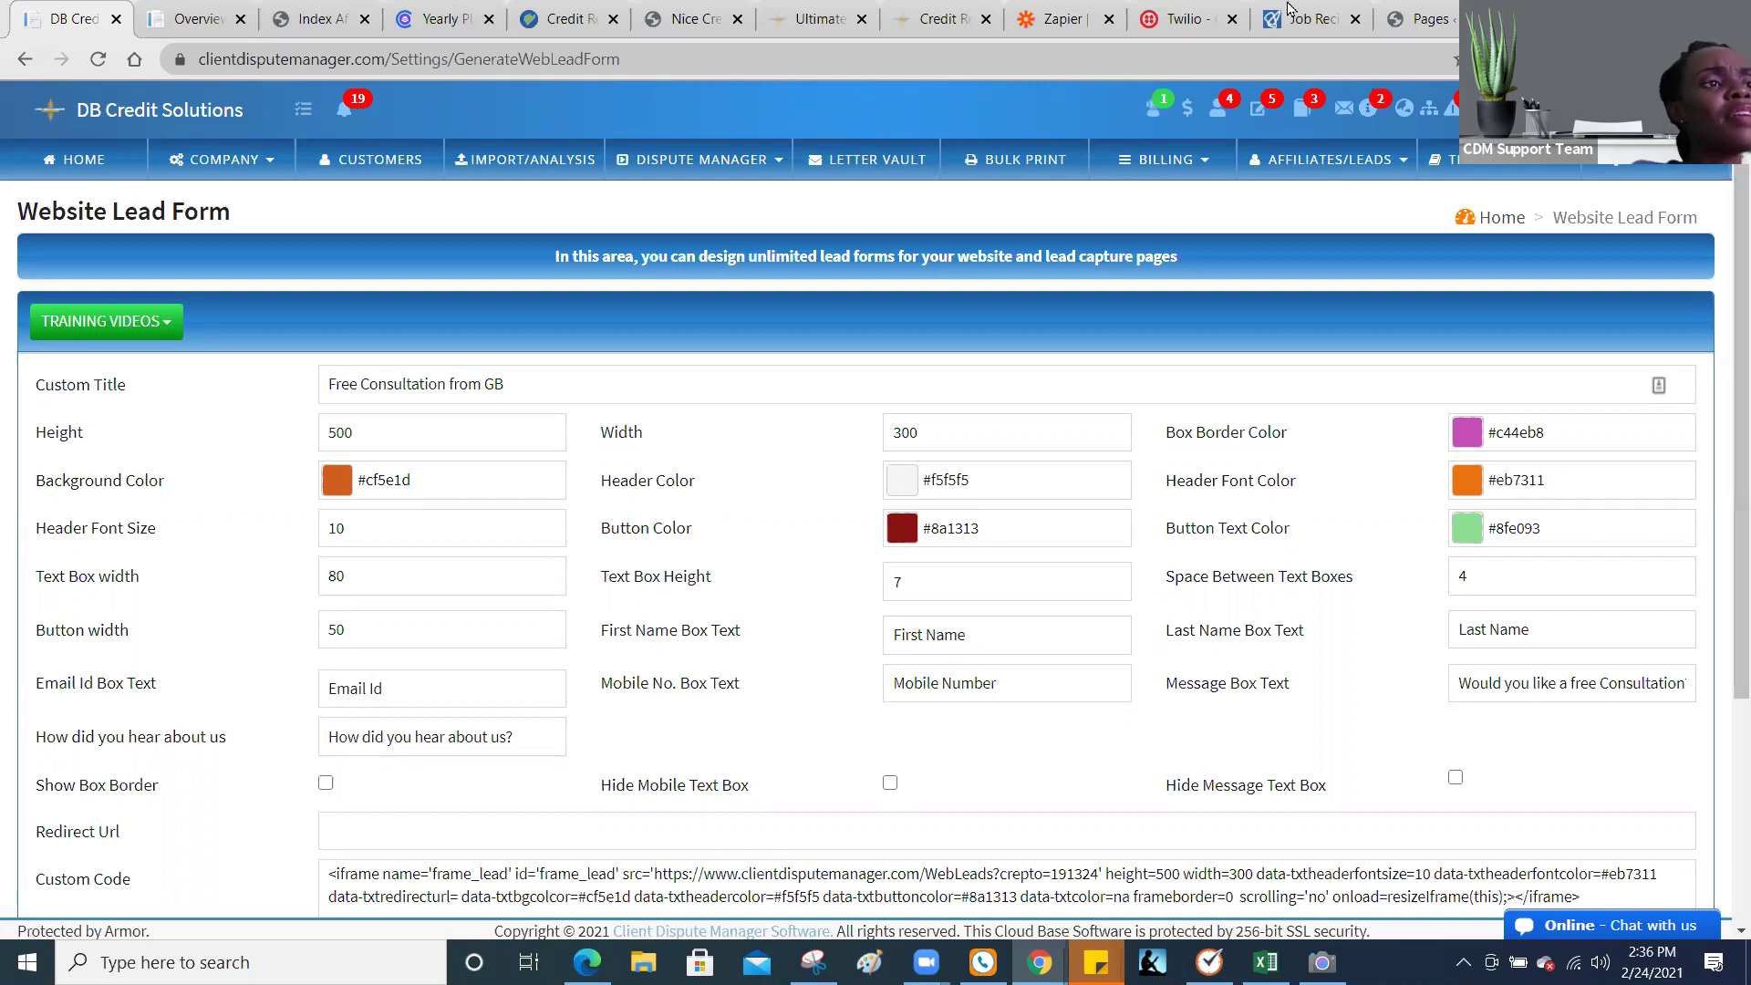
Step: Compare the nicecredit.info homepage against the lead form settings, ending on the Nice Credit site
{"action": "left_click", "coordinate": [675, 17]}
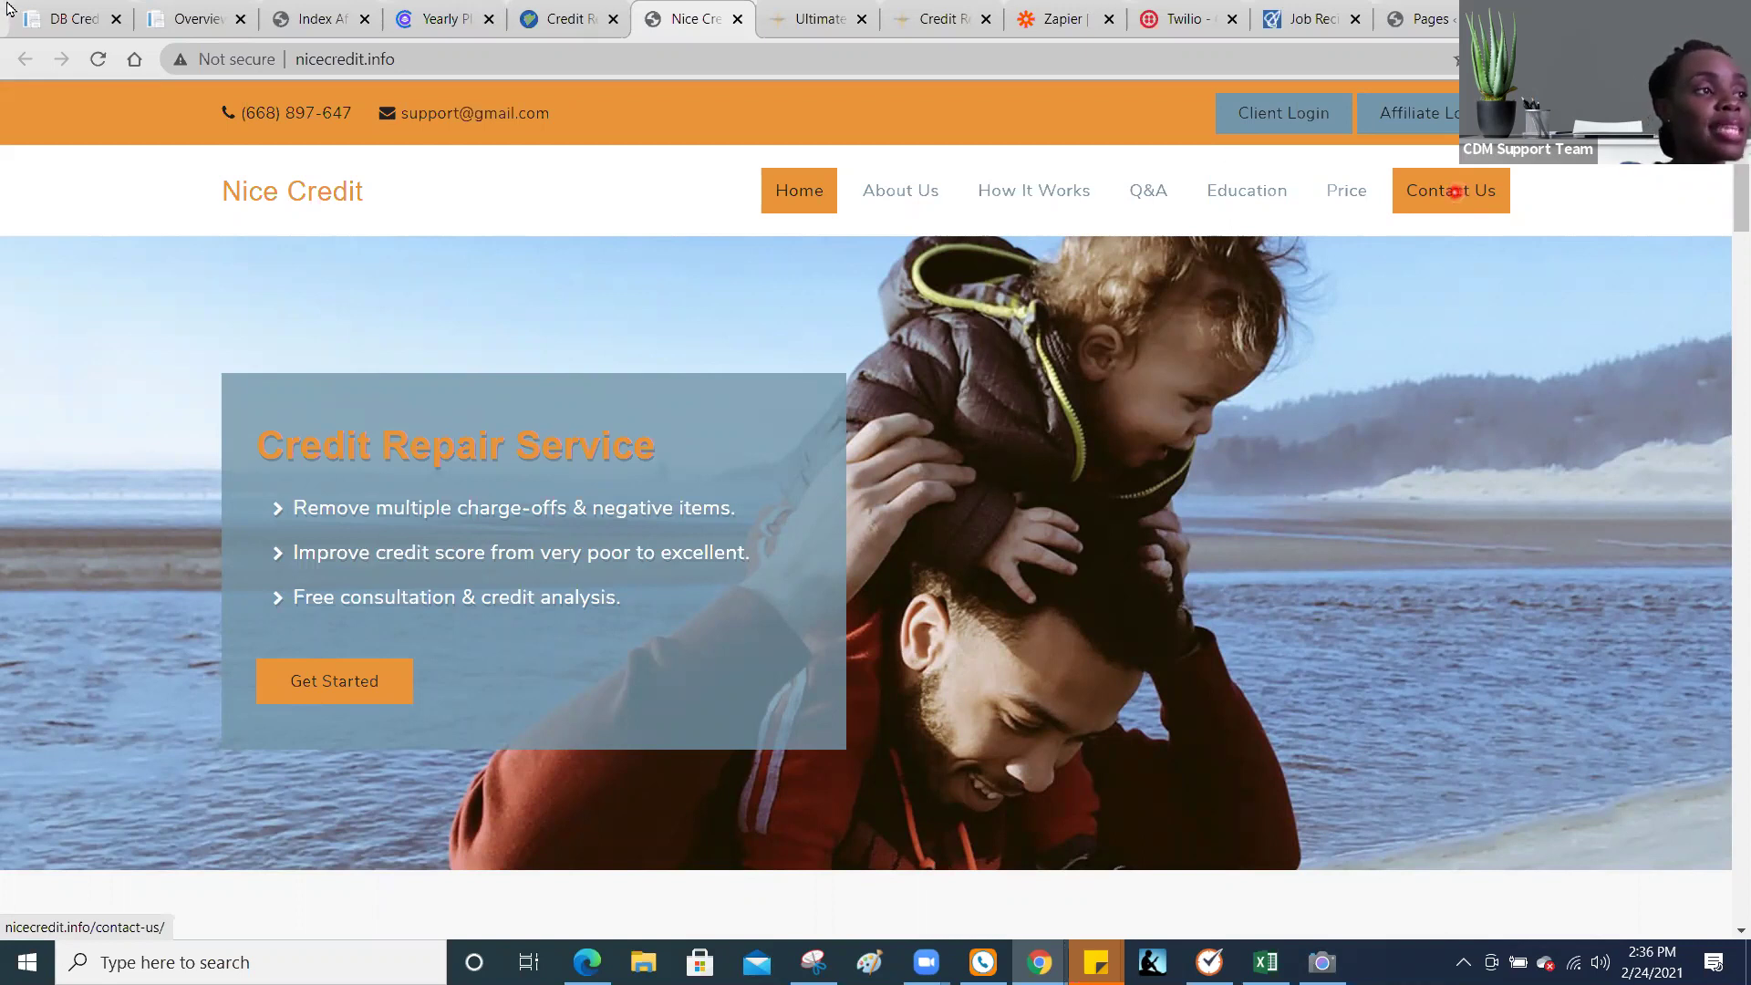
{"action": "left_click", "coordinate": [69, 20]}
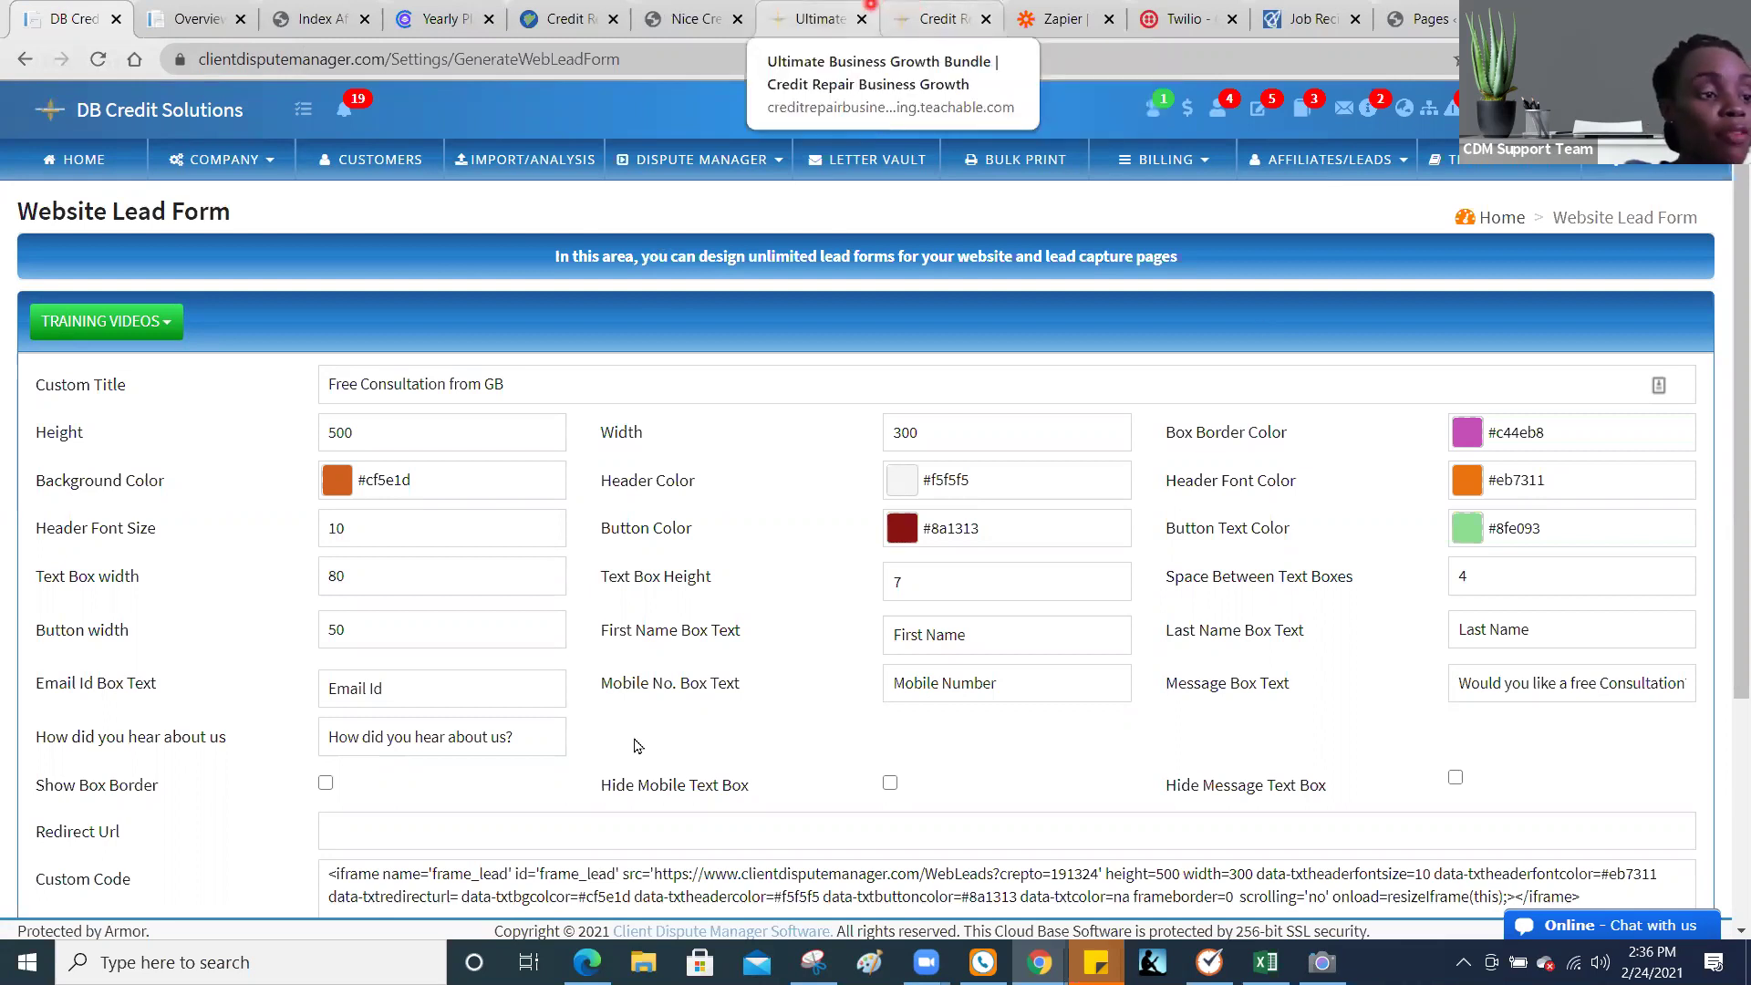
{"action": "left_click", "coordinate": [695, 19]}
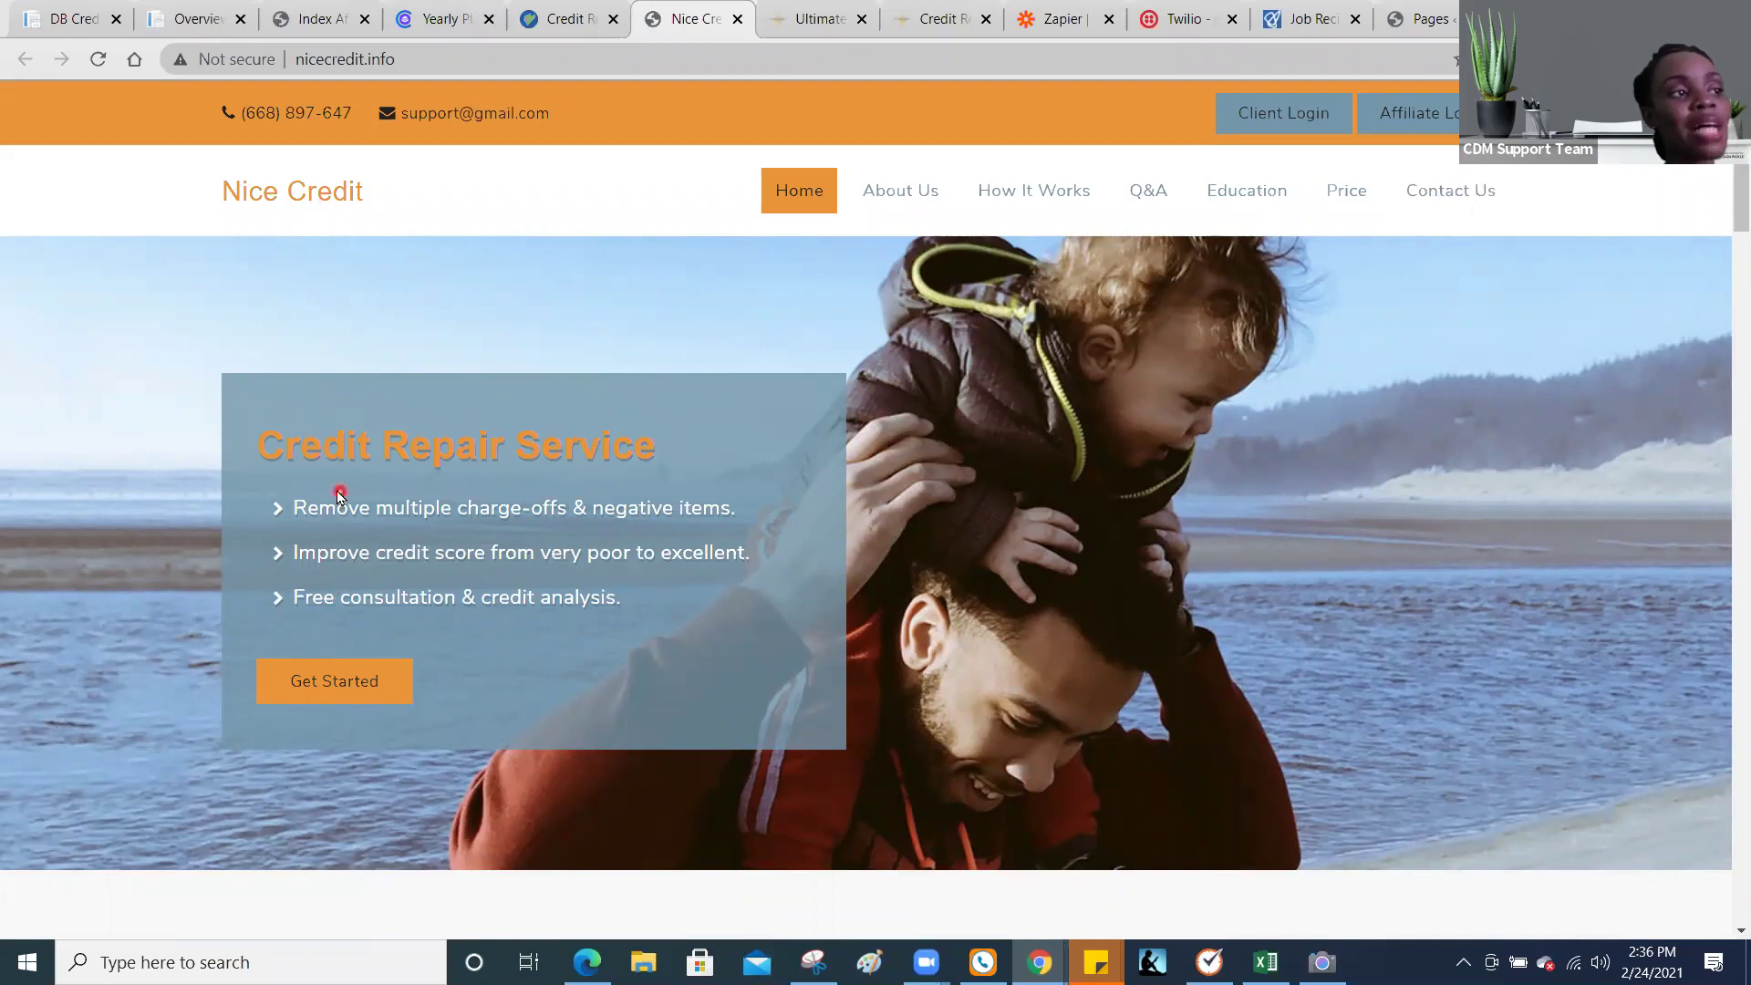
{"action": "left_click", "coordinate": [58, 20]}
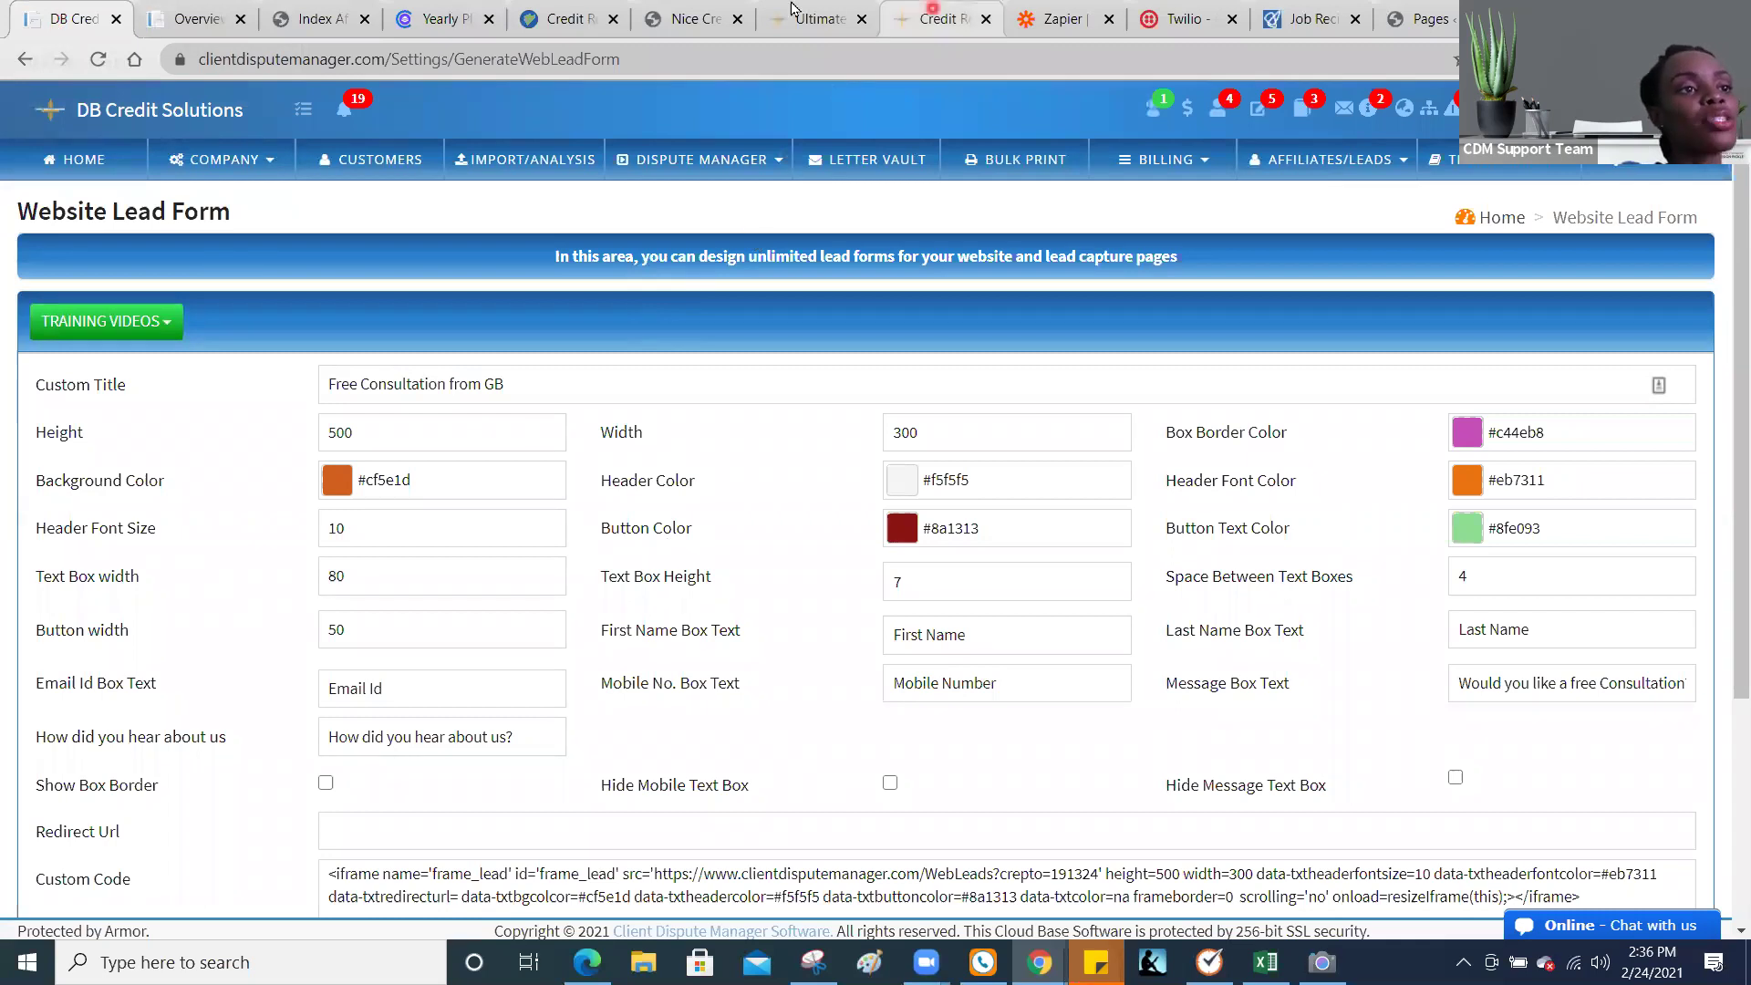
{"action": "left_click", "coordinate": [679, 11]}
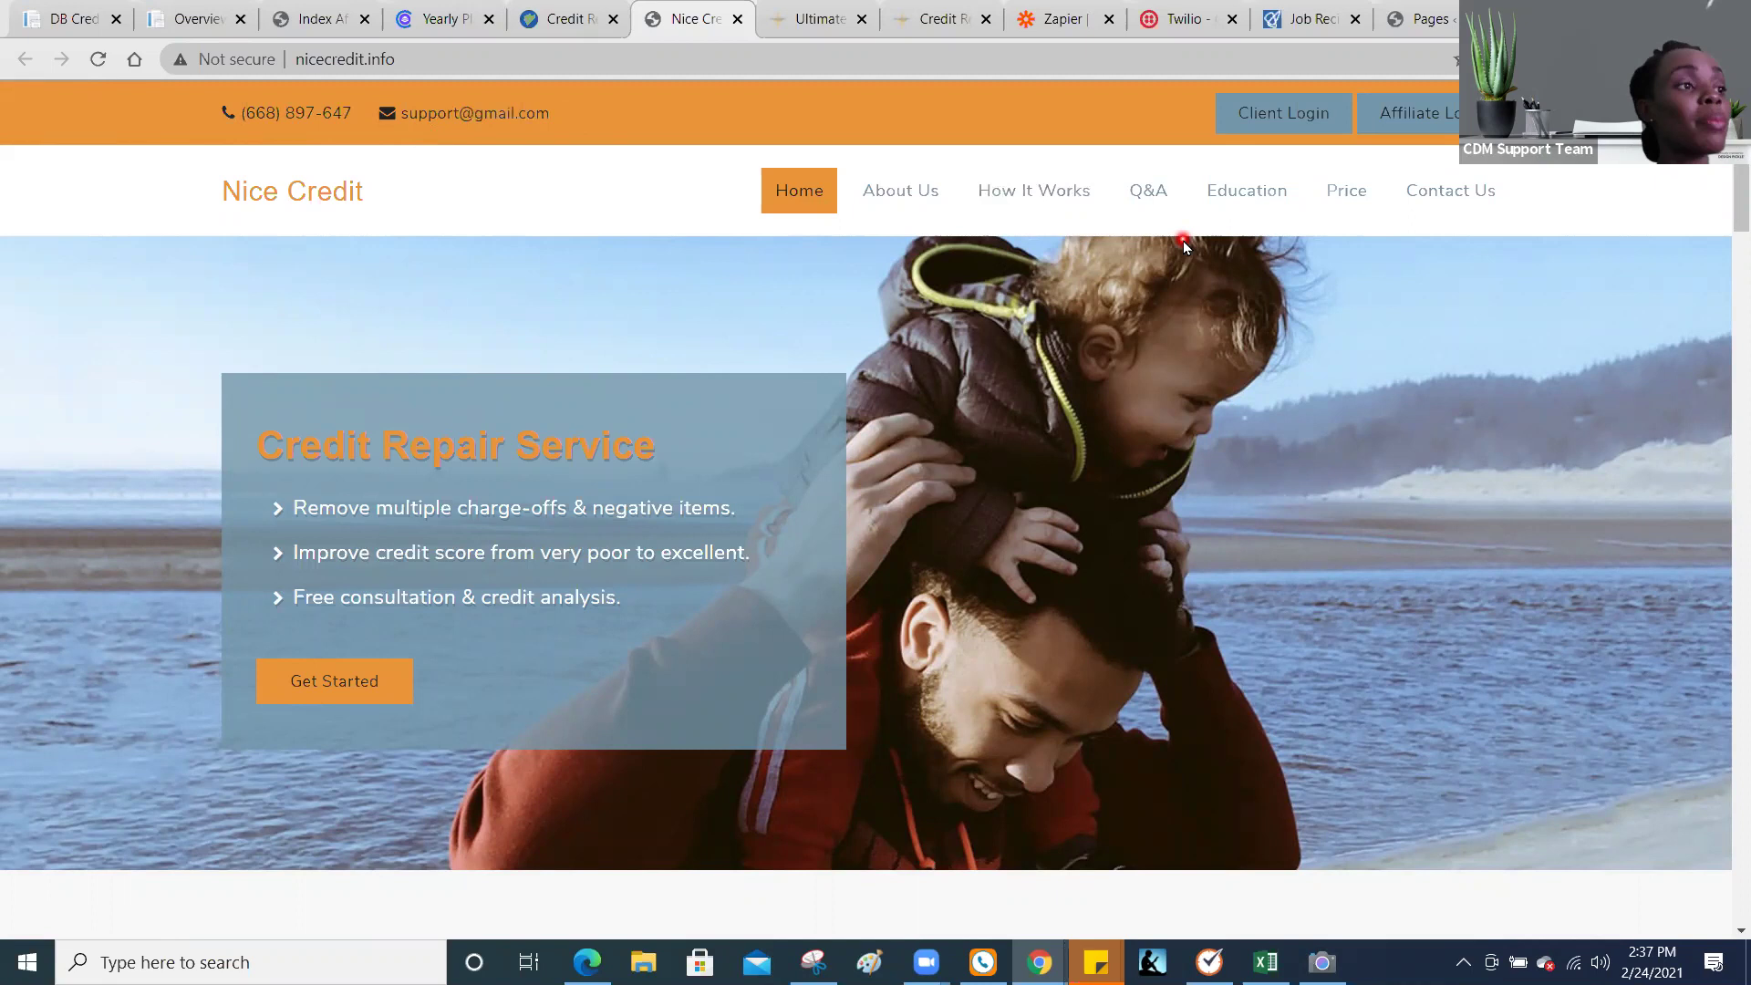
{"action": "left_click", "coordinate": [58, 18]}
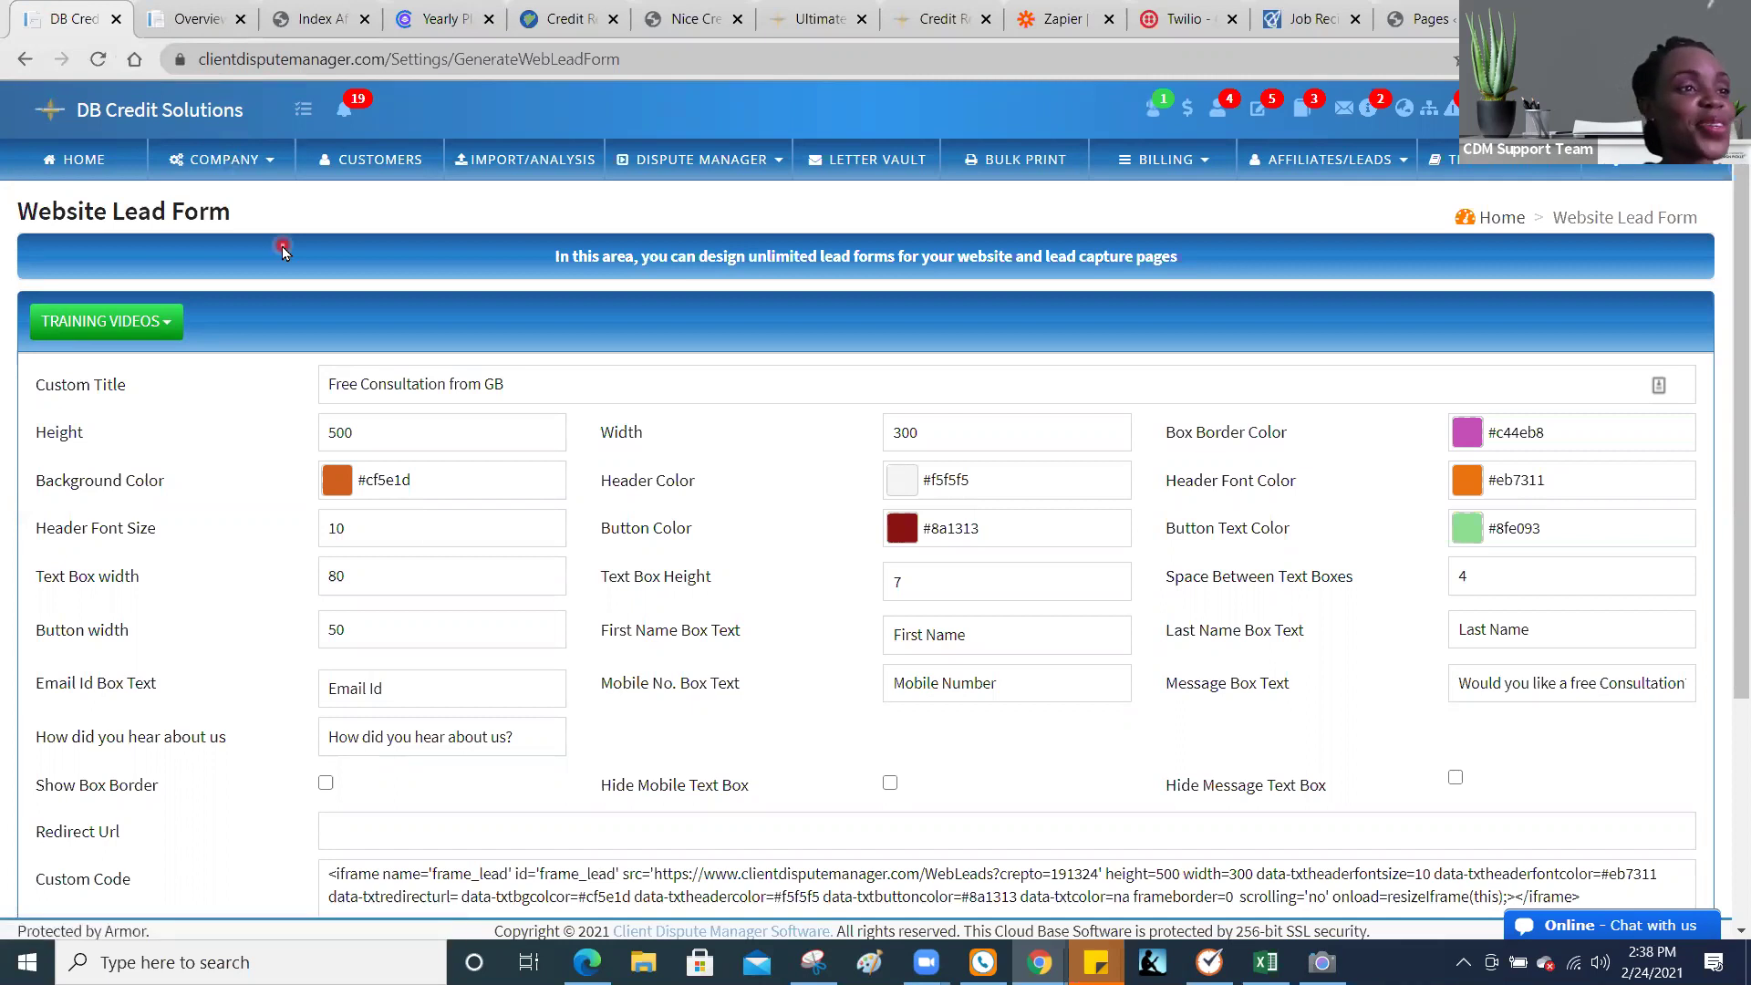
{"action": "left_click", "coordinate": [694, 10]}
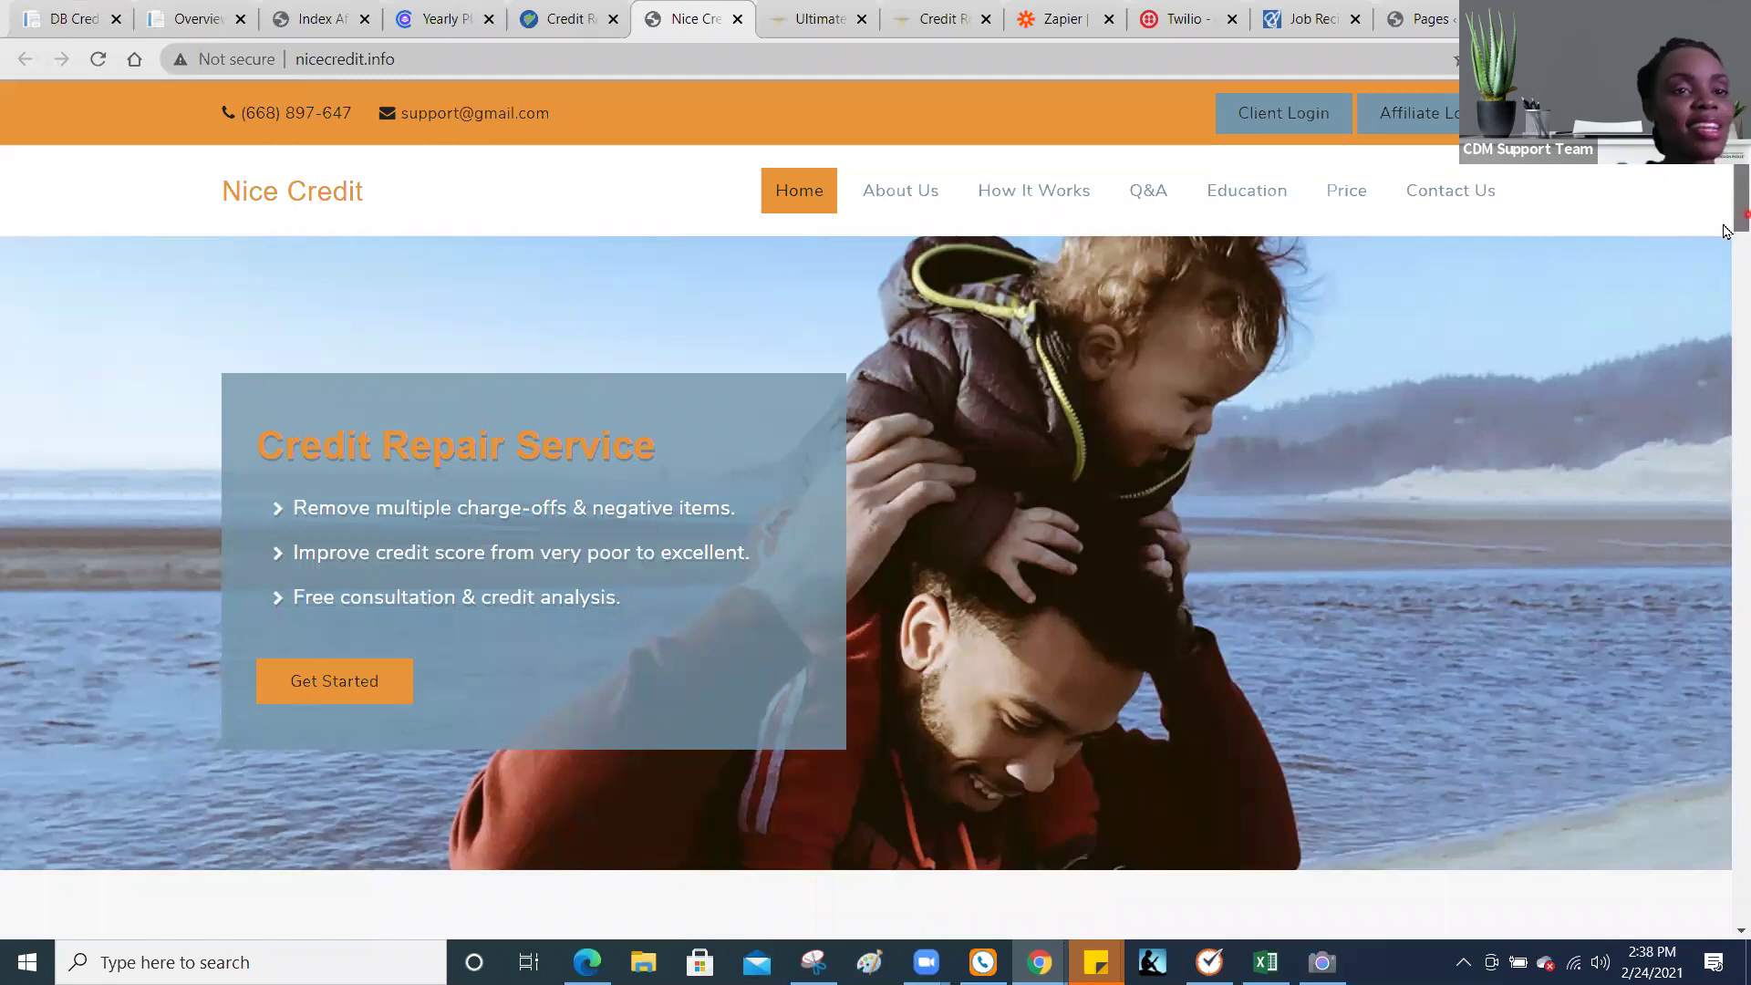
{"action": "scroll", "coordinate": [1725, 237], "scroll_direction": "down", "scroll_amount": 2}
{"action": "scroll", "coordinate": [1726, 317], "scroll_direction": "down", "scroll_amount": 6}
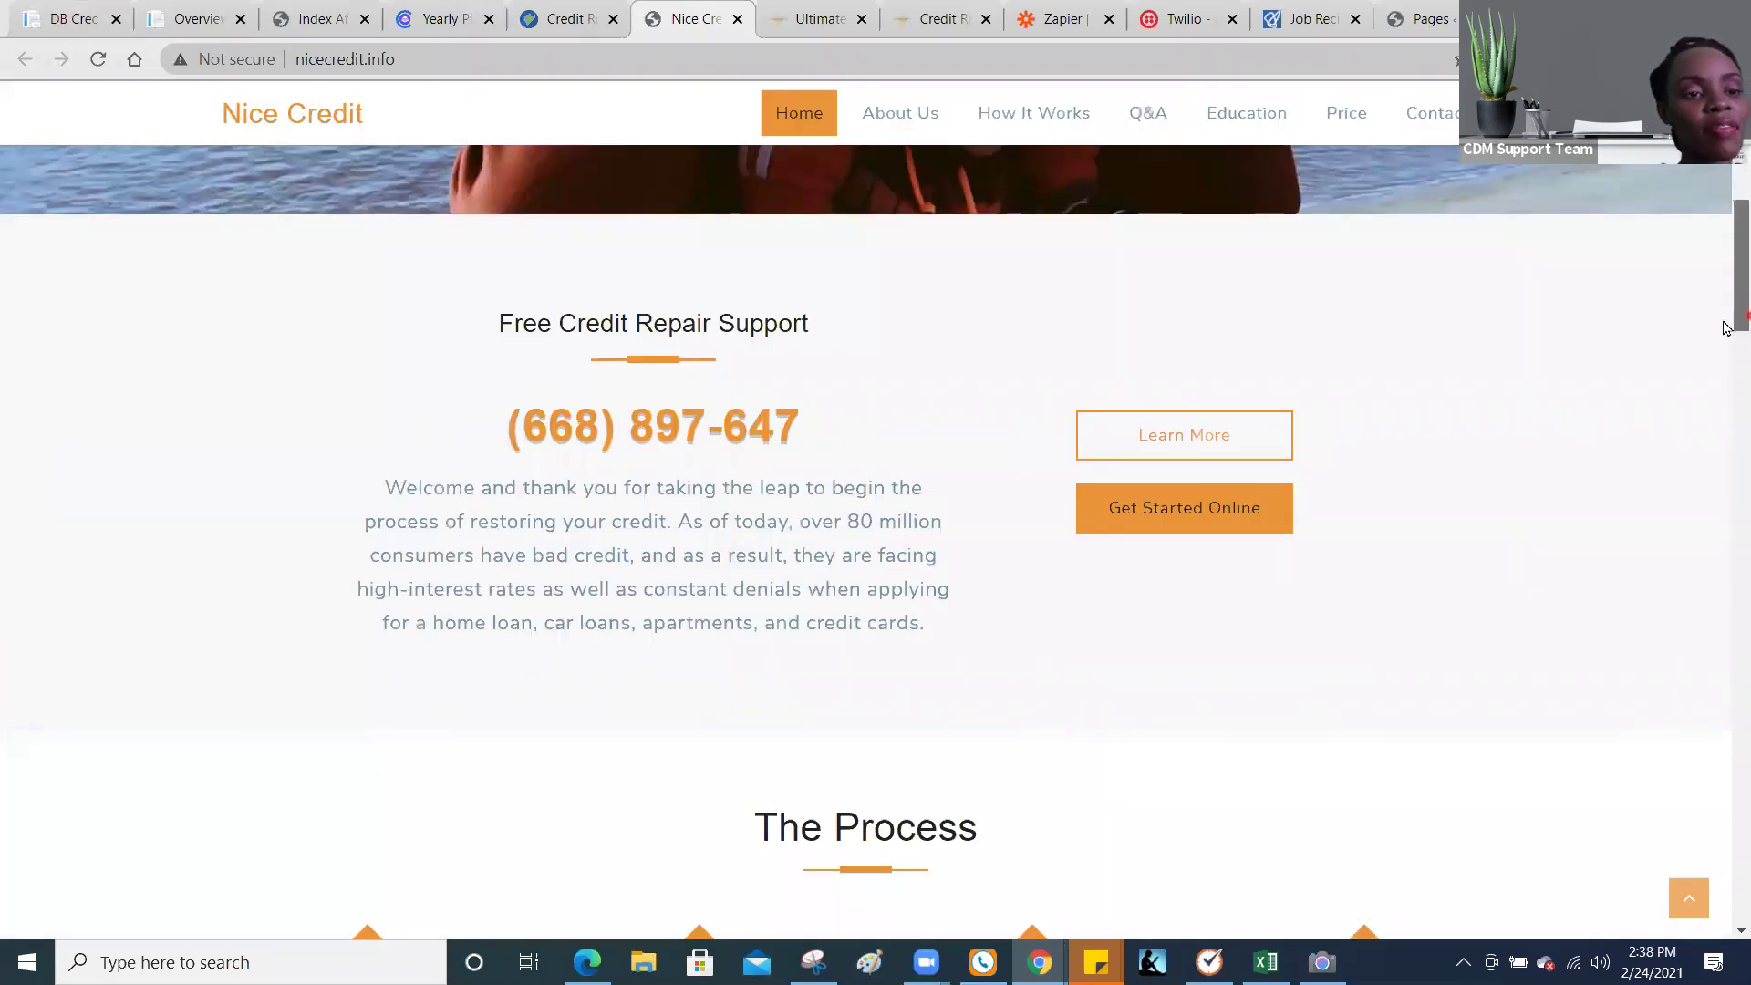
{"action": "scroll", "coordinate": [1725, 350], "scroll_direction": "down", "scroll_amount": 4}
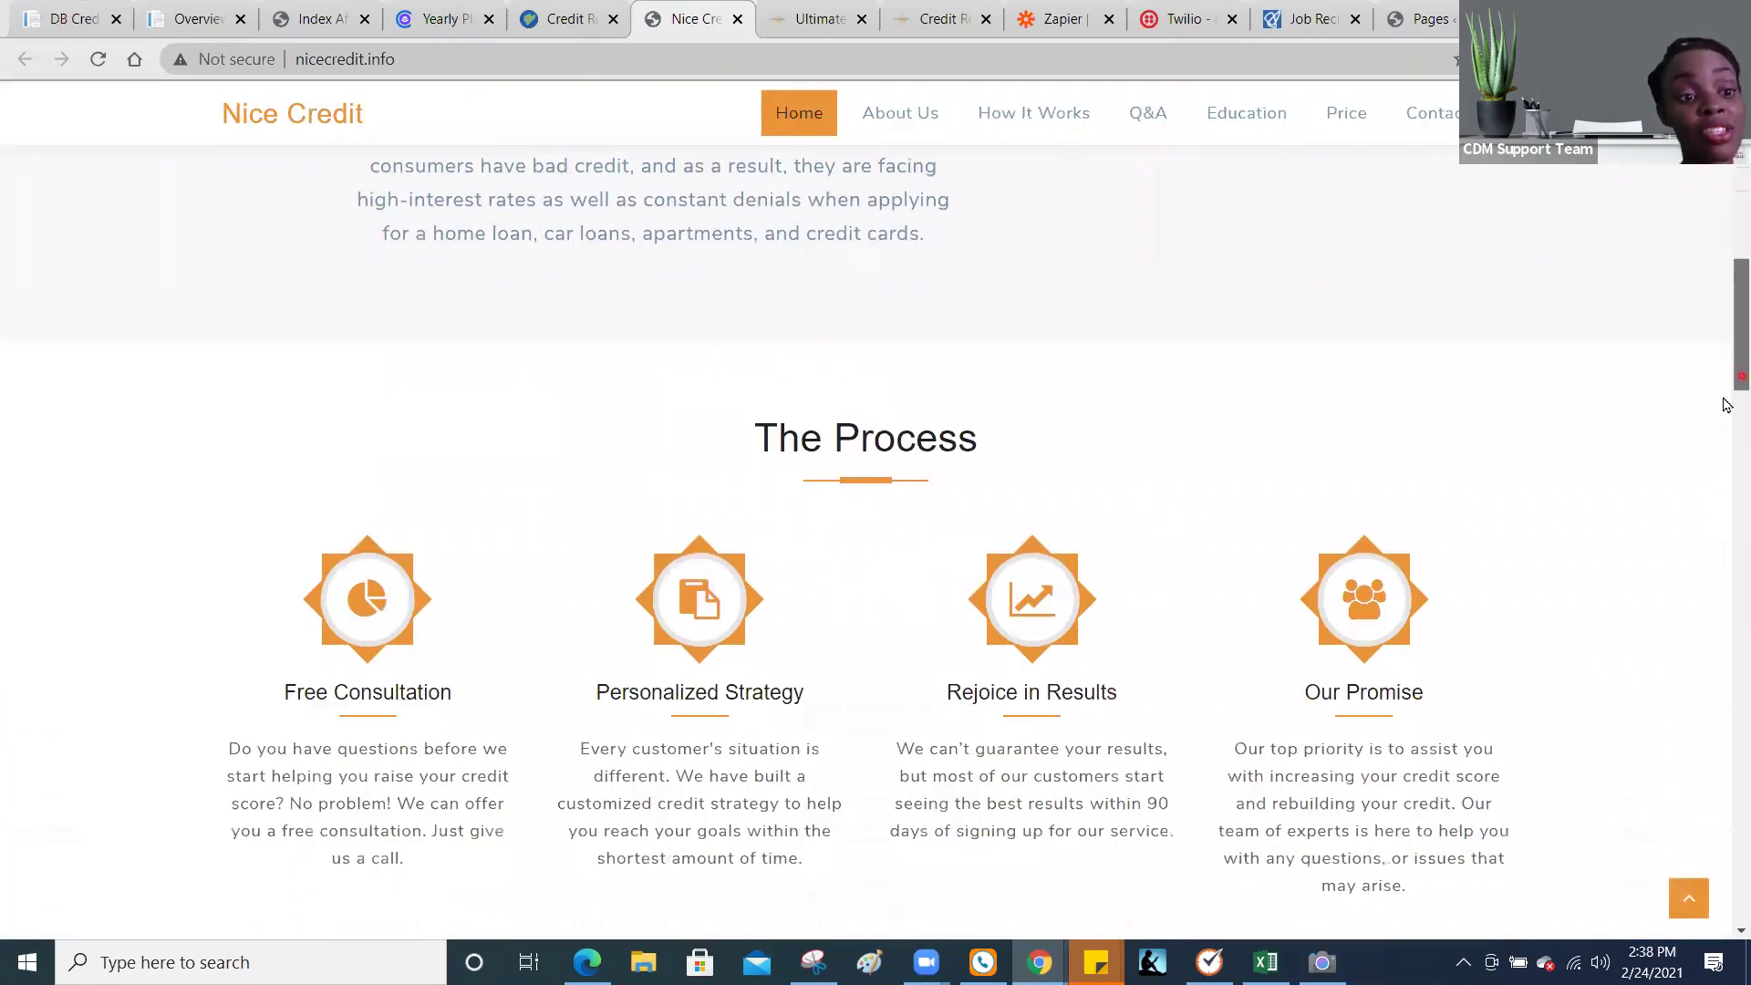
{"action": "scroll", "coordinate": [1726, 412], "scroll_direction": "down", "scroll_amount": 3}
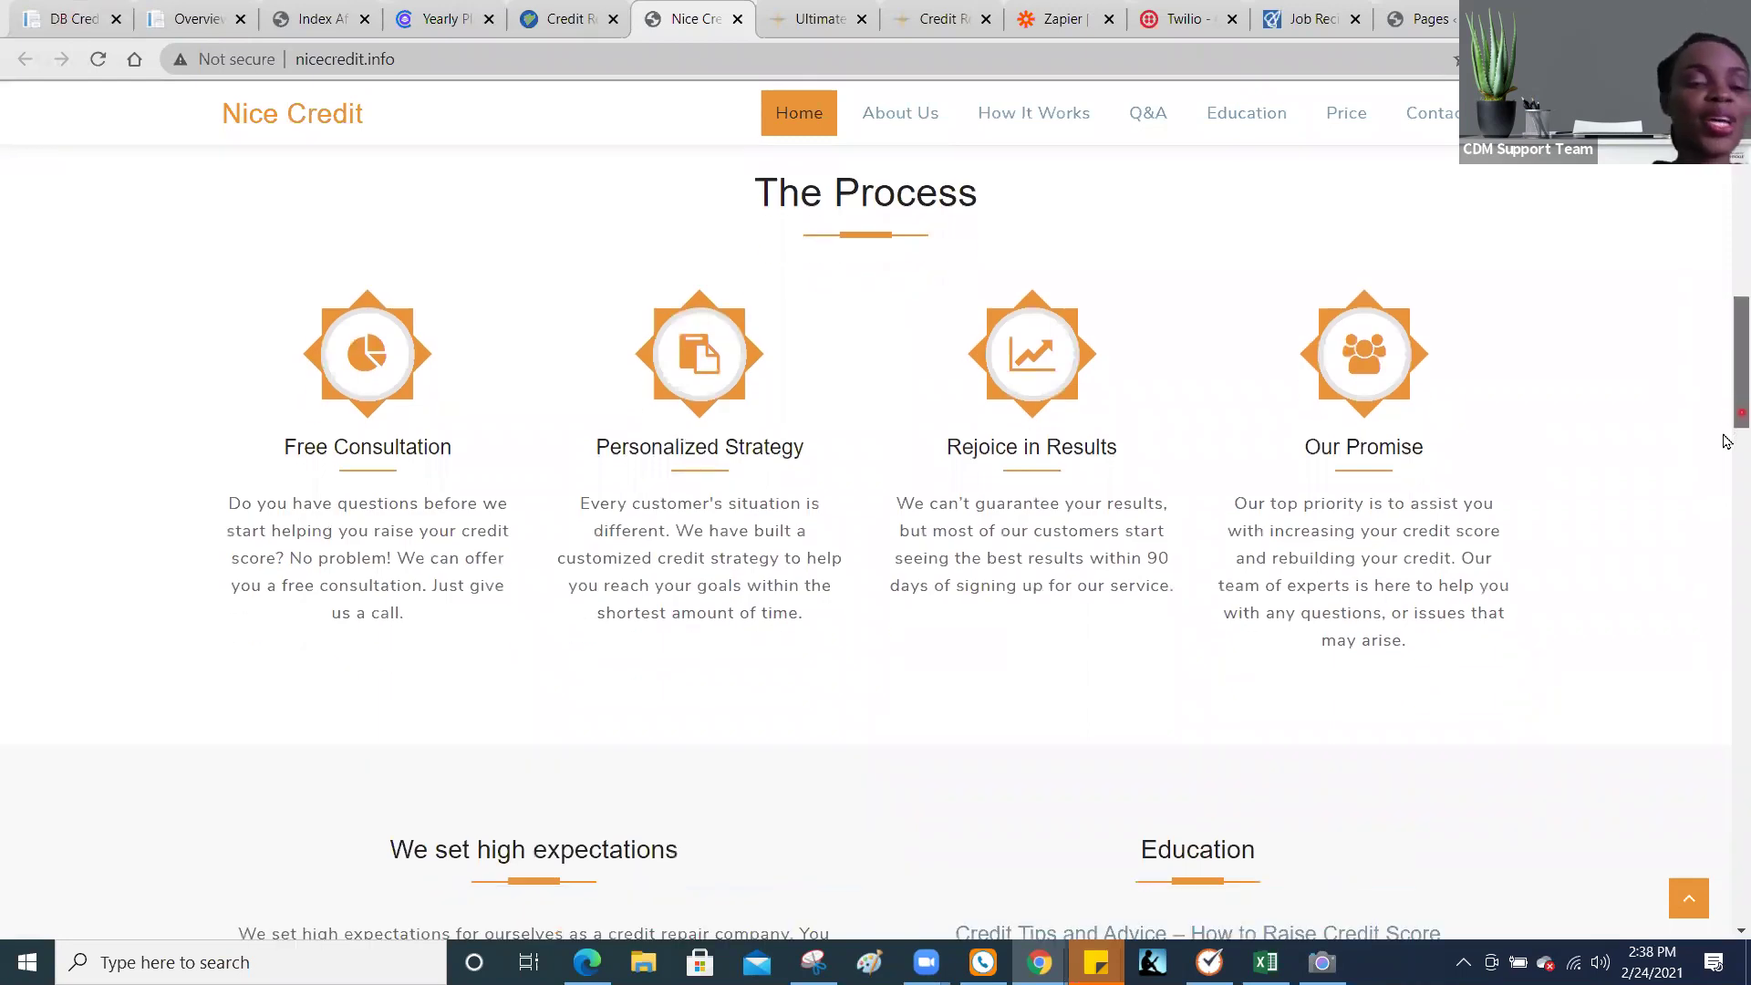
{"action": "scroll", "coordinate": [1726, 442], "scroll_direction": "down", "scroll_amount": 6}
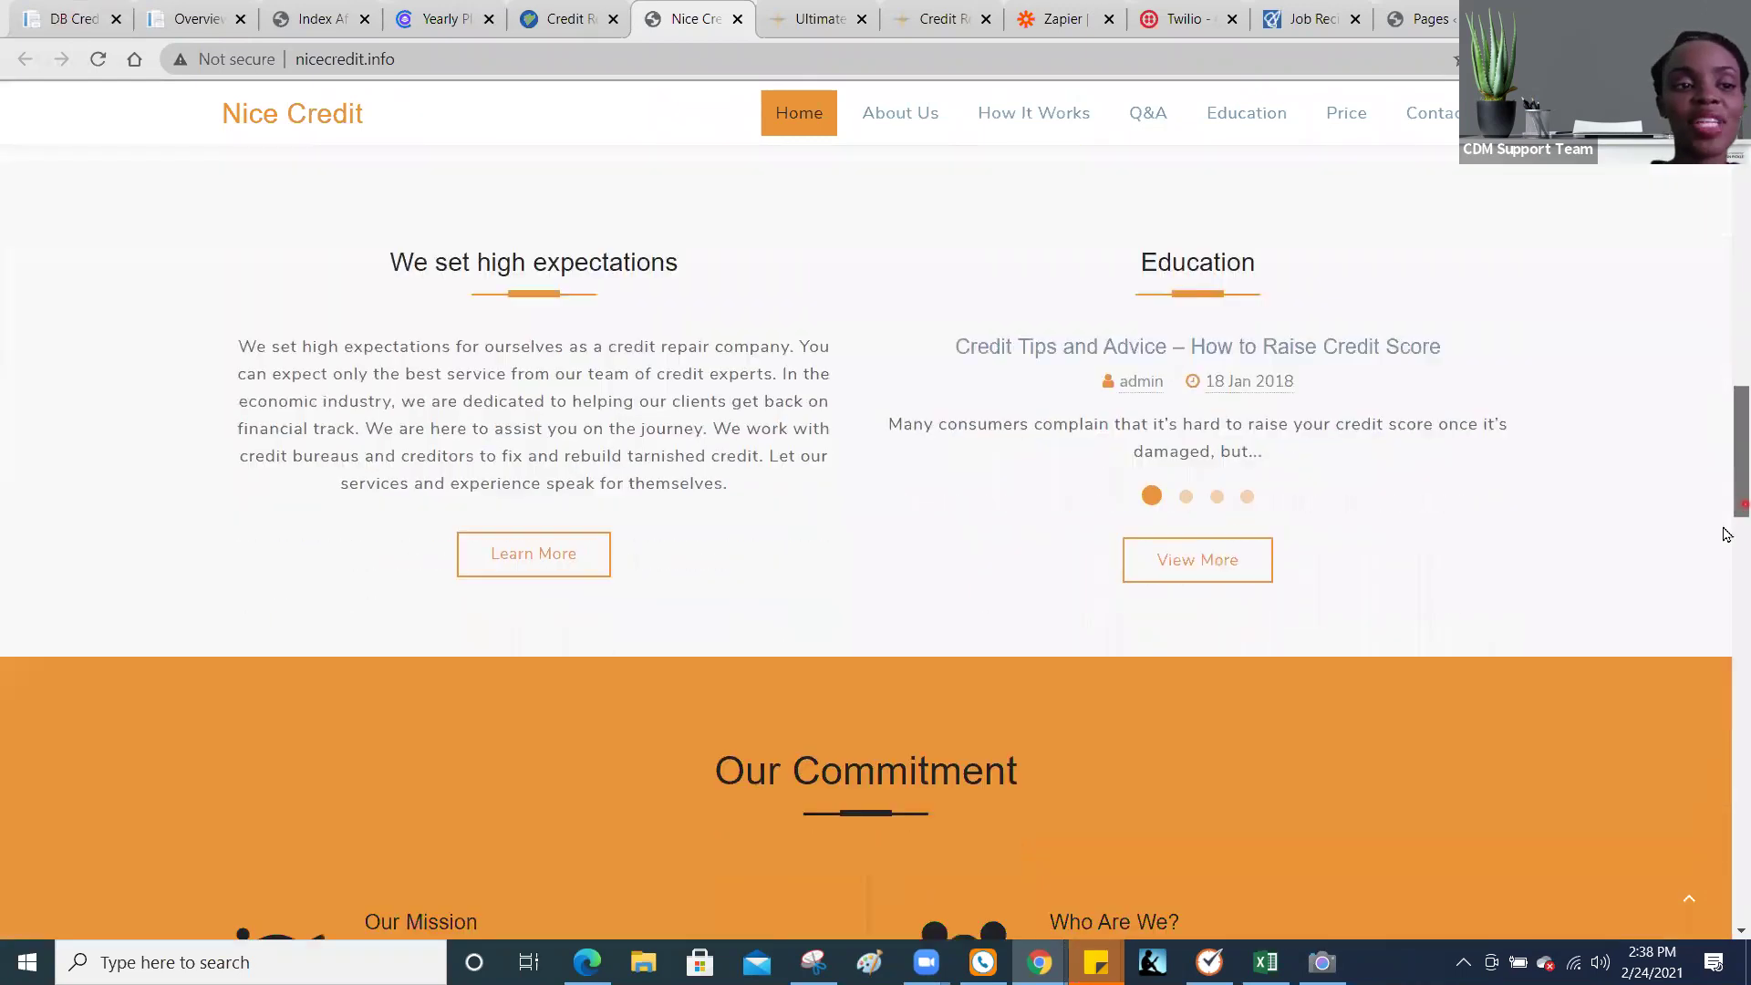
{"action": "scroll", "coordinate": [1726, 584], "scroll_direction": "down", "scroll_amount": 4}
{"action": "scroll", "coordinate": [1726, 639], "scroll_direction": "down", "scroll_amount": 5}
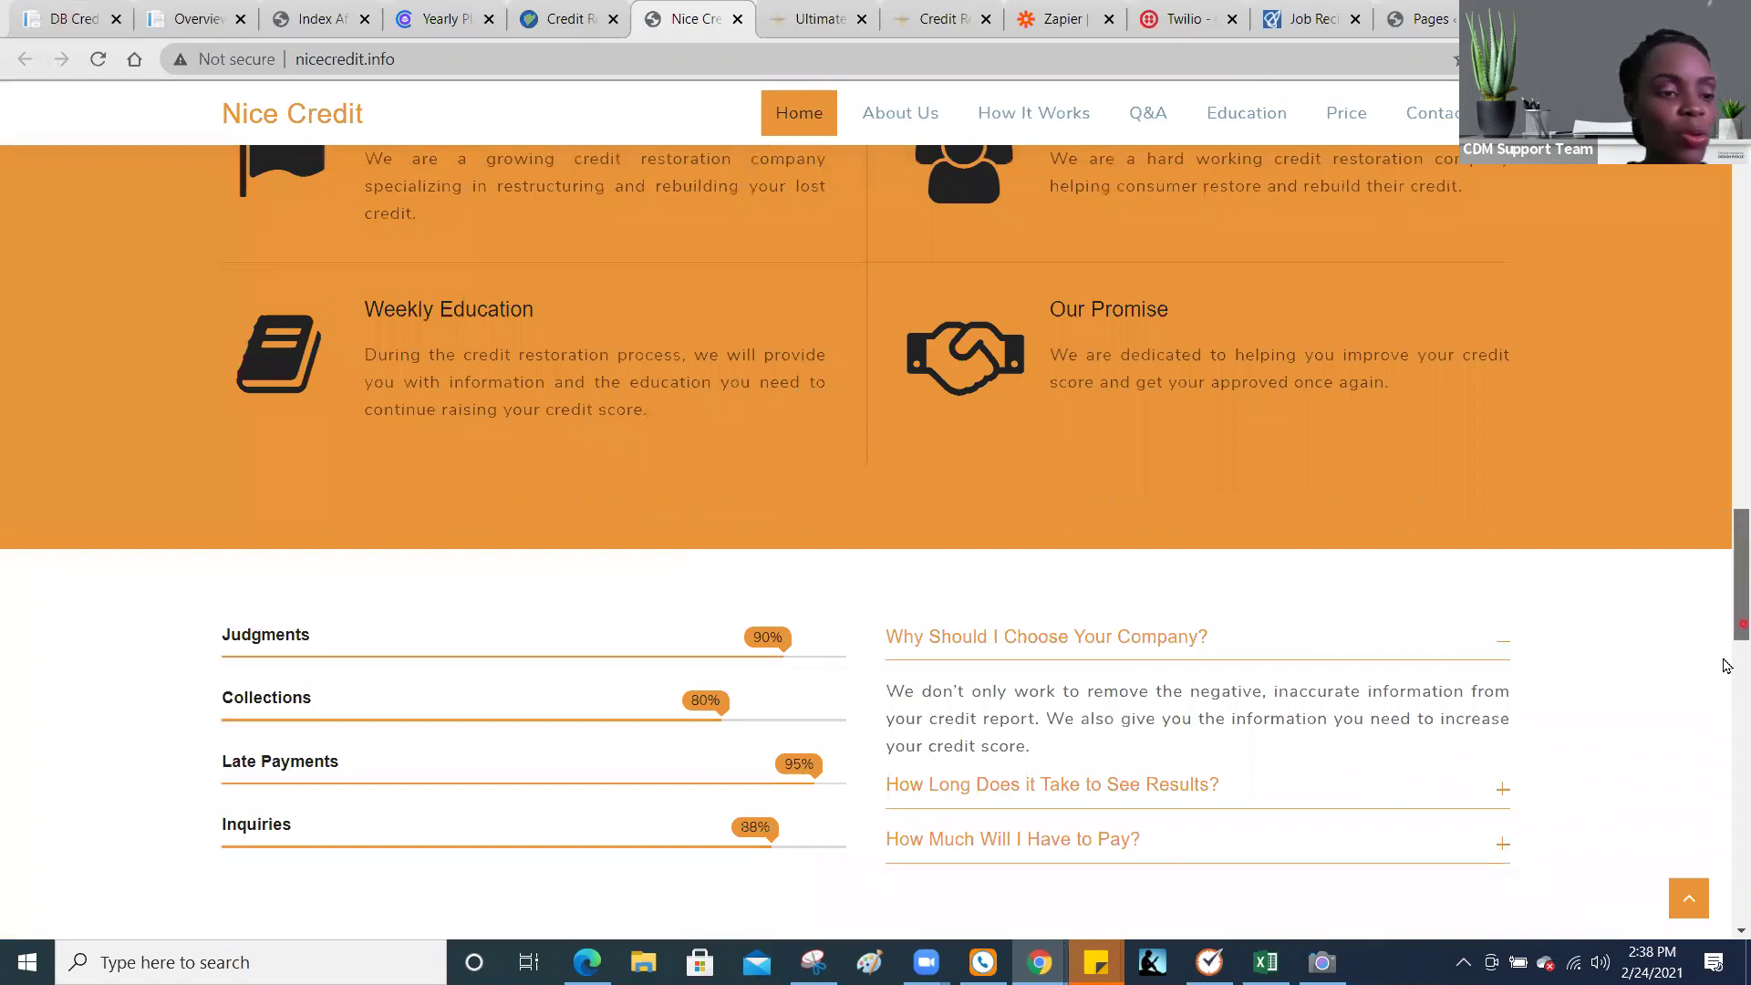
{"action": "scroll", "coordinate": [1726, 722], "scroll_direction": "down", "scroll_amount": 9}
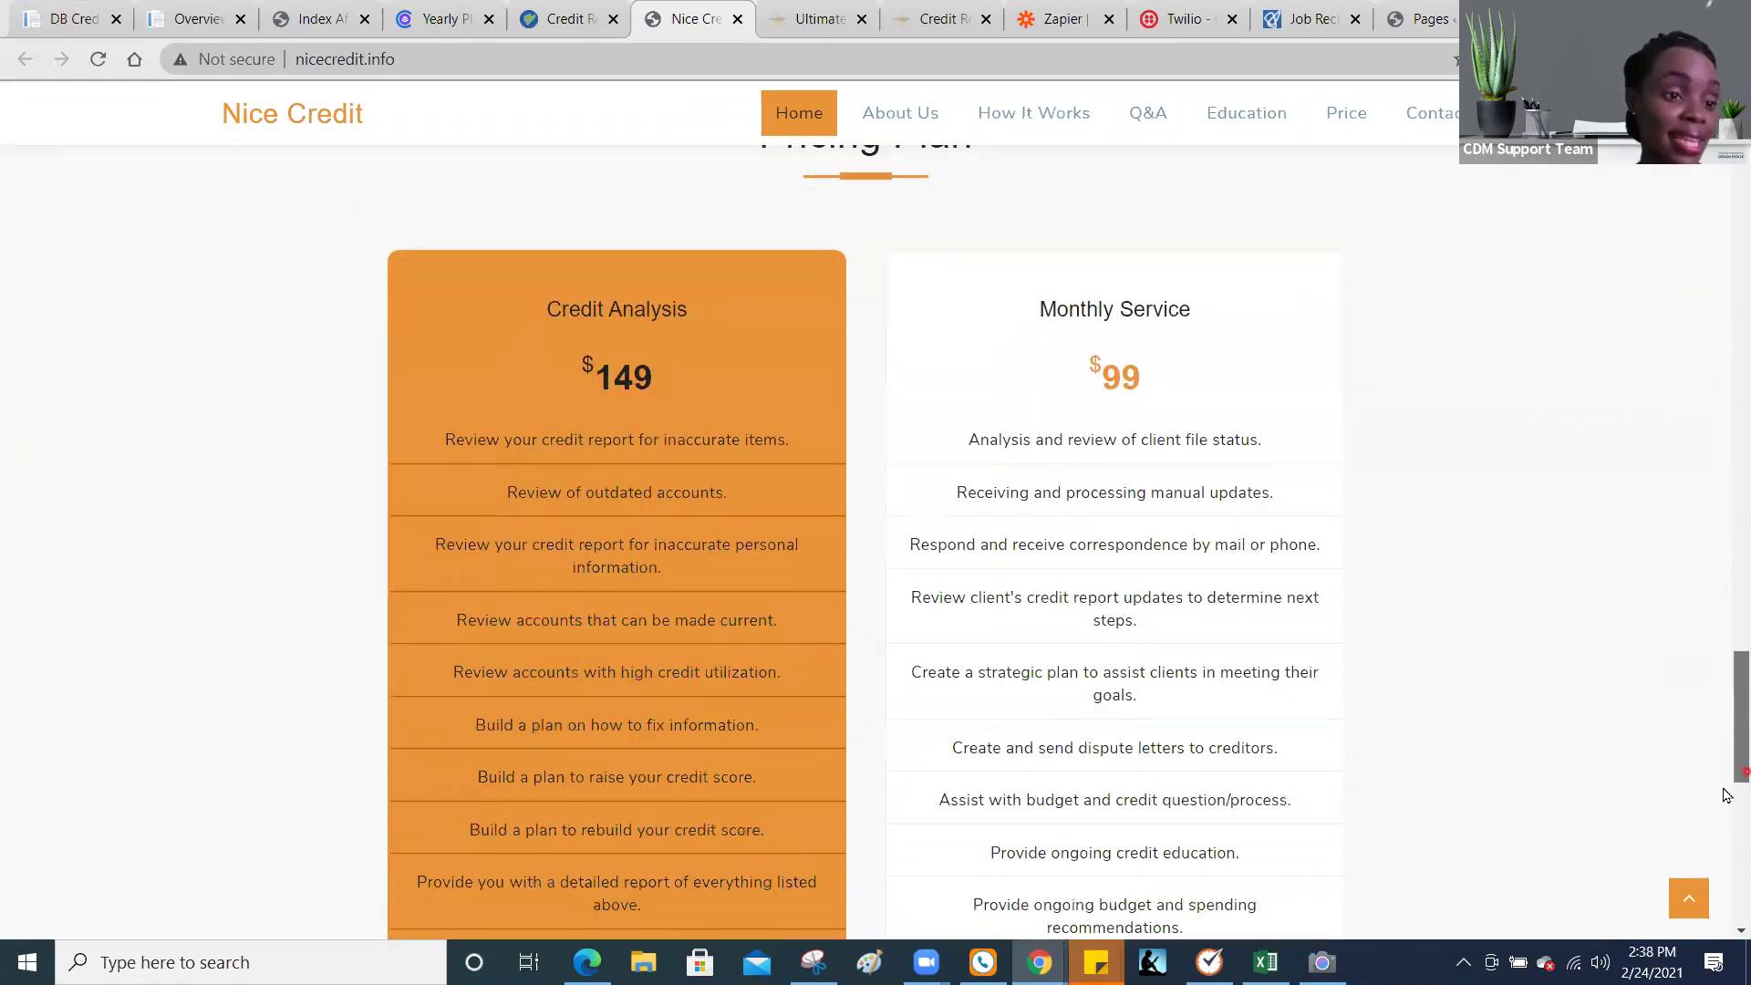
{"action": "scroll", "coordinate": [1726, 848], "scroll_direction": "down", "scroll_amount": 7}
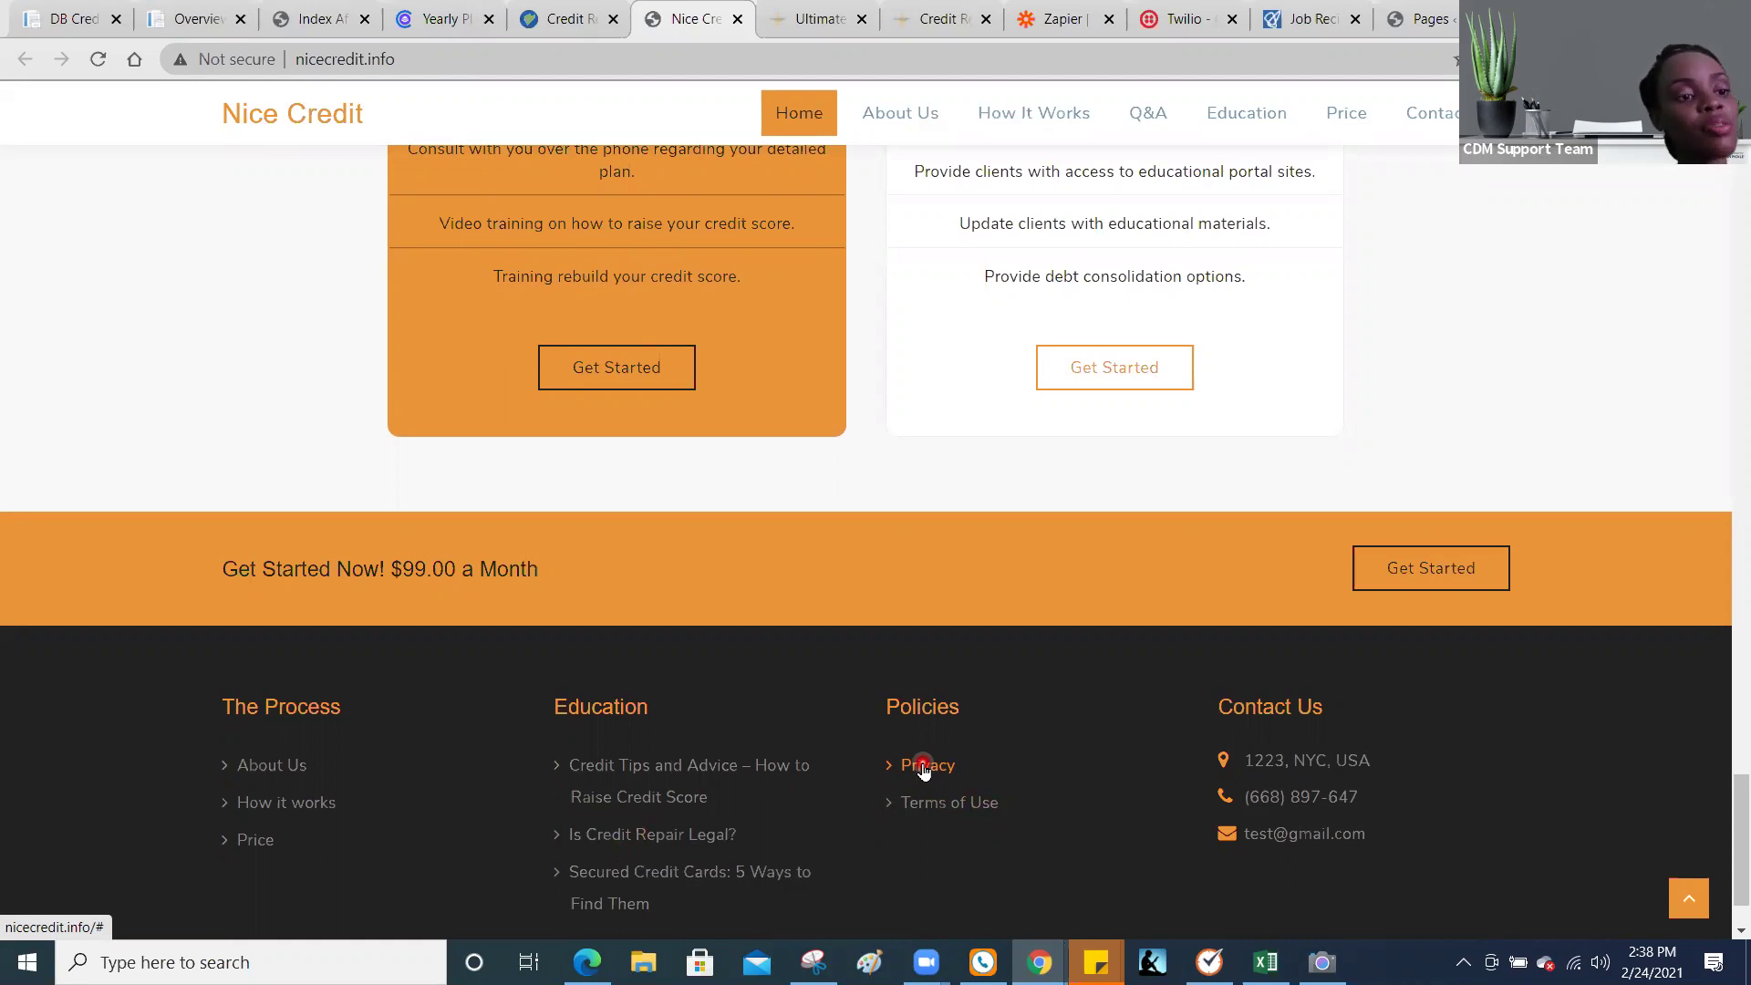
{"action": "left_click", "coordinate": [922, 765]}
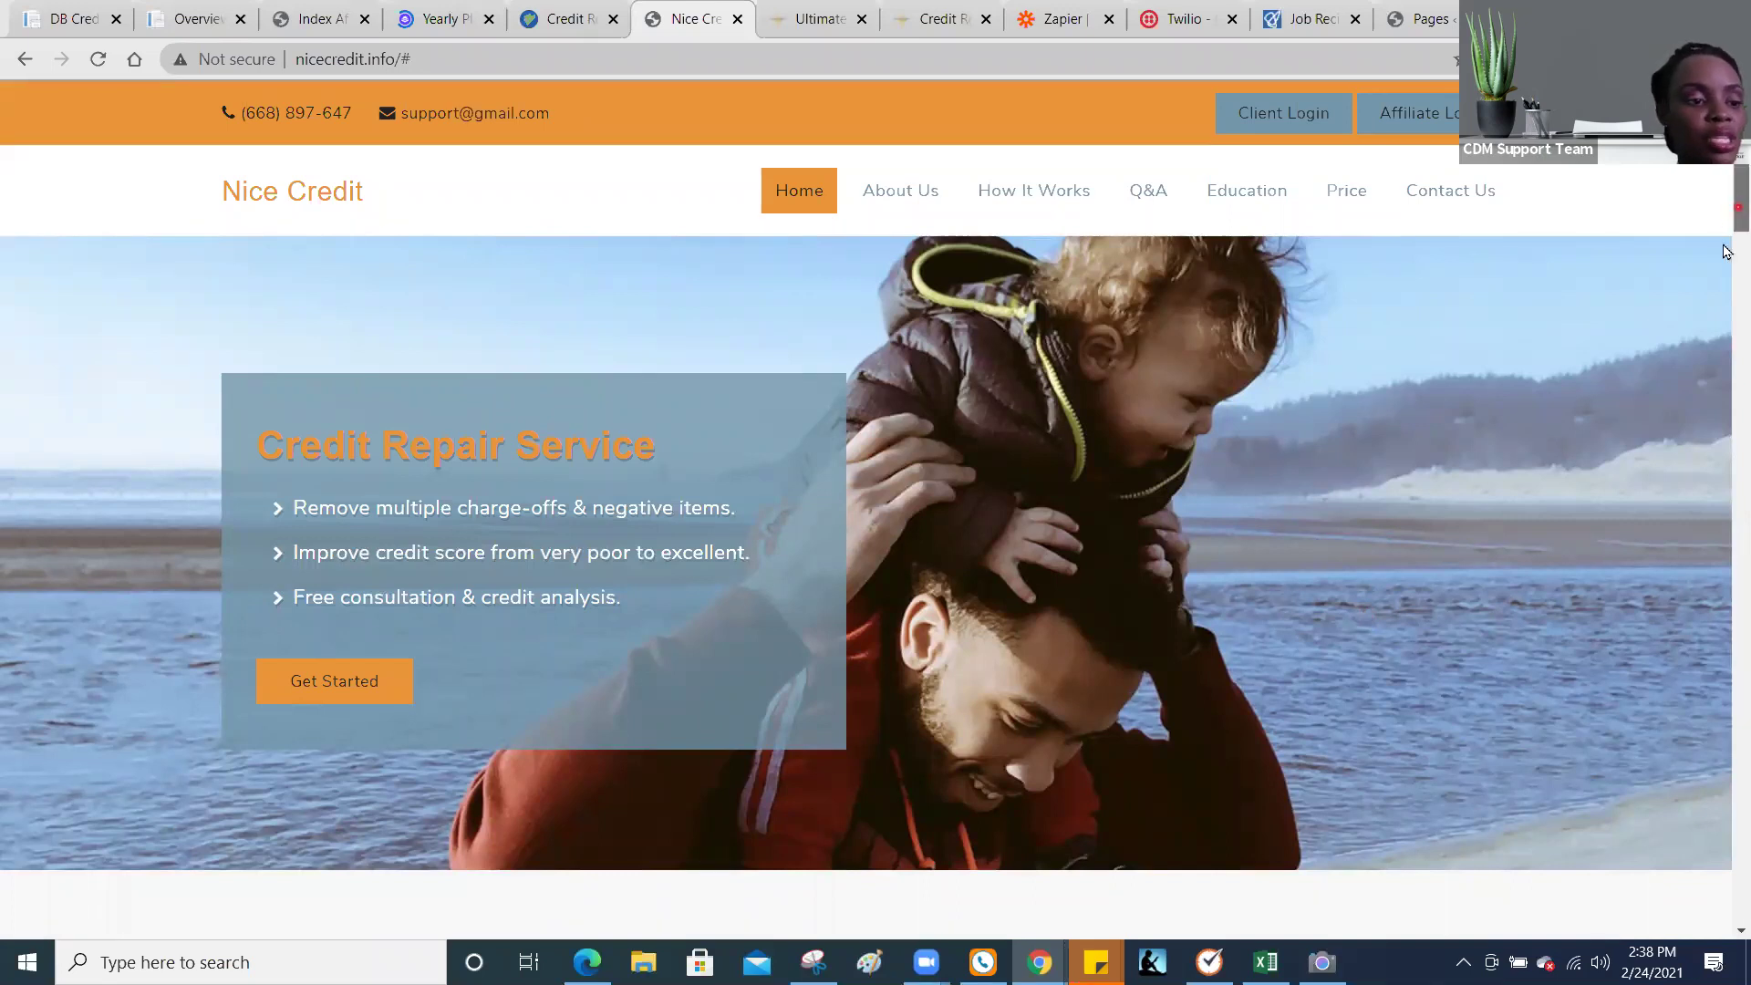
{"action": "scroll", "coordinate": [1725, 273], "scroll_direction": "down", "scroll_amount": 3}
{"action": "scroll", "coordinate": [1725, 290], "scroll_direction": "down", "scroll_amount": 10}
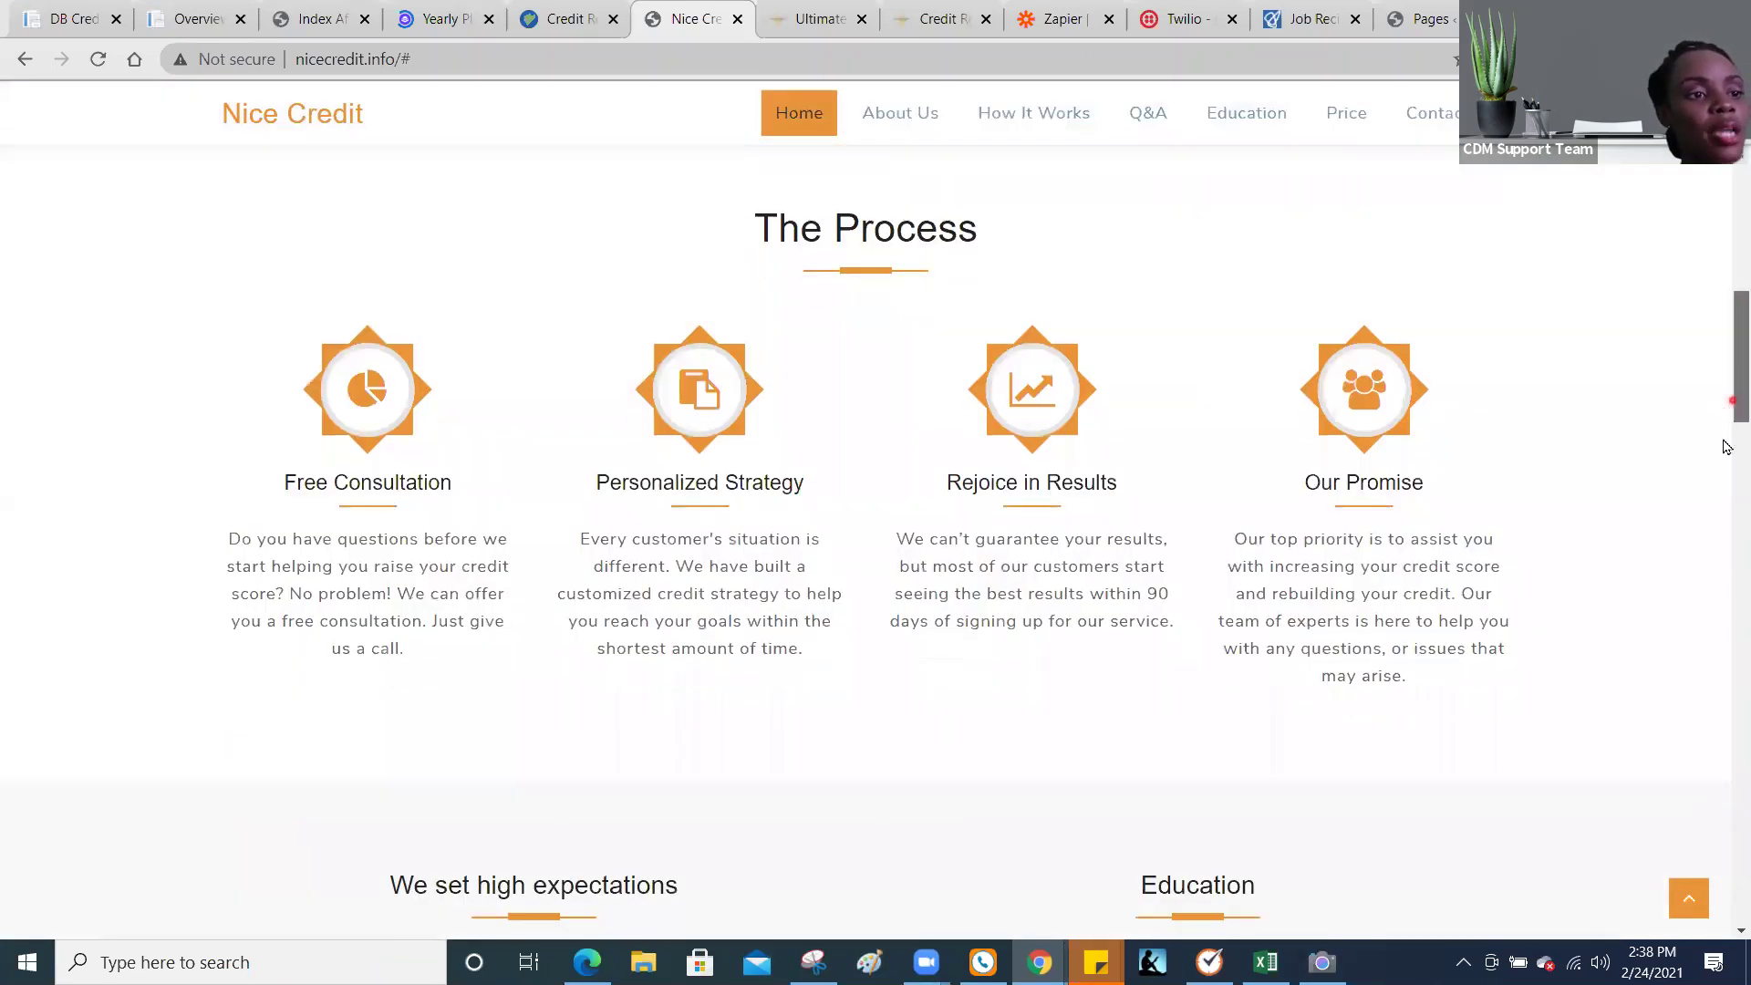
{"action": "scroll", "coordinate": [1725, 466], "scroll_direction": "down", "scroll_amount": 10}
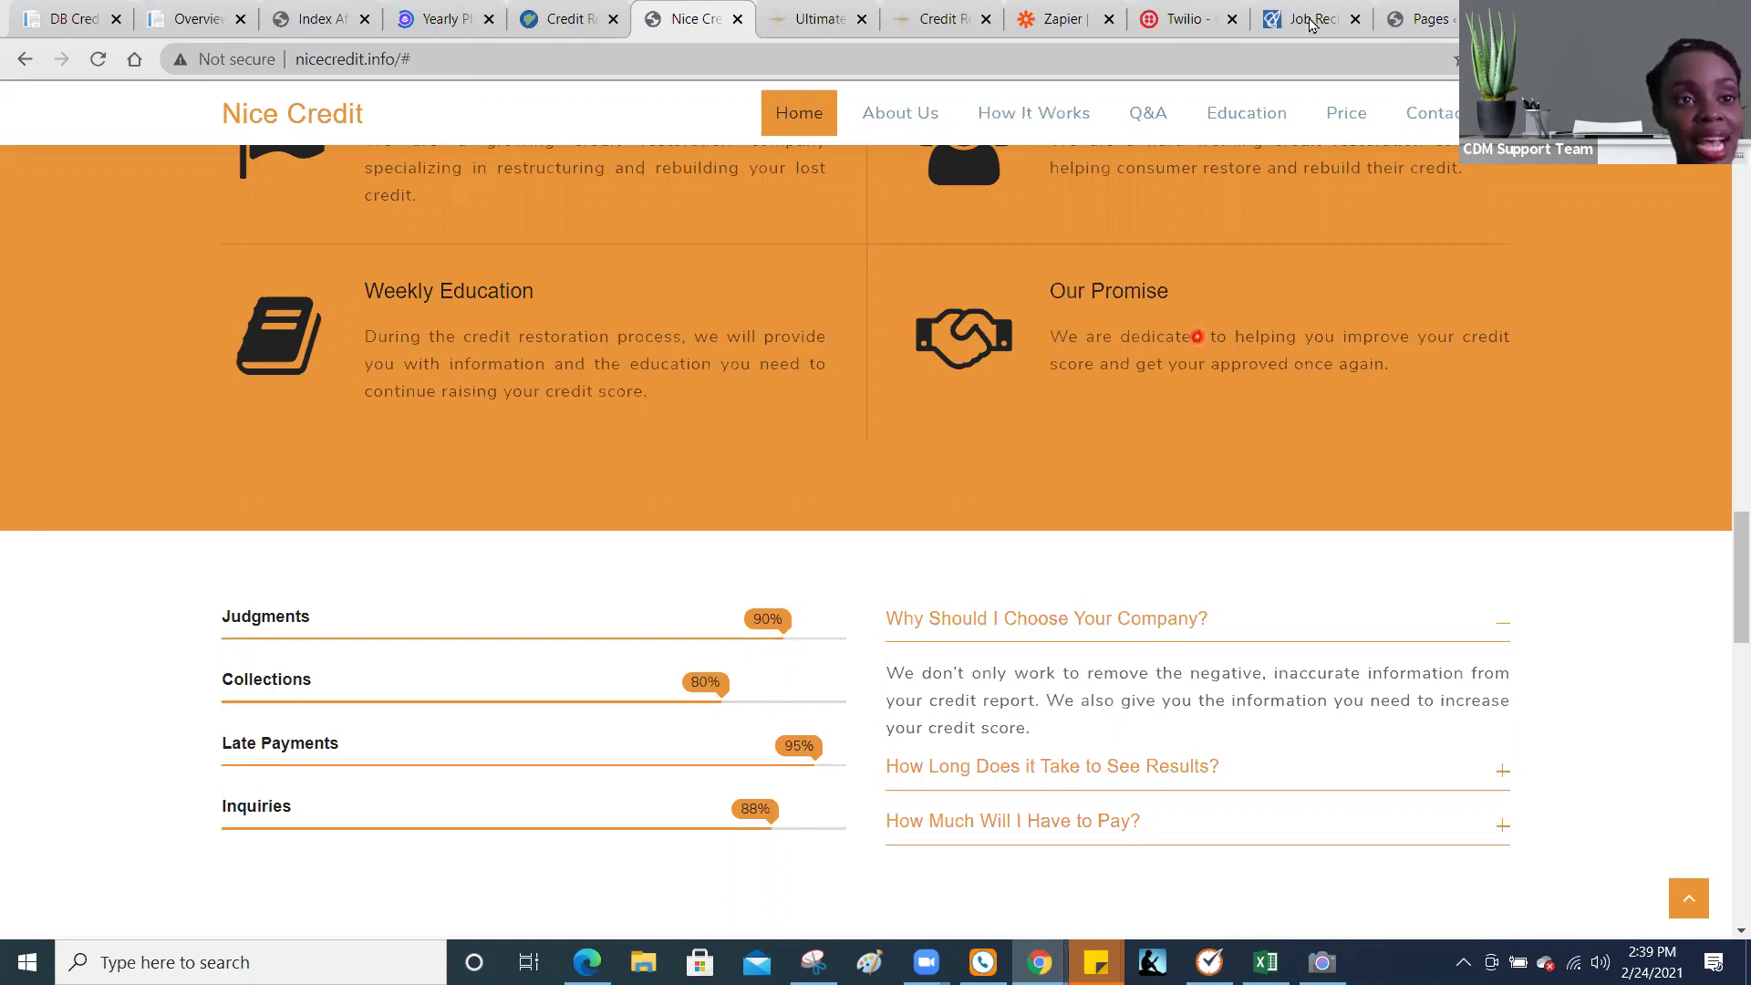
Step: Check the (no title) draft in WordPress Pages, then scroll to the lead form's iframe code
{"action": "left_click", "coordinate": [1398, 31]}
{"action": "left_click", "coordinate": [958, 464]}
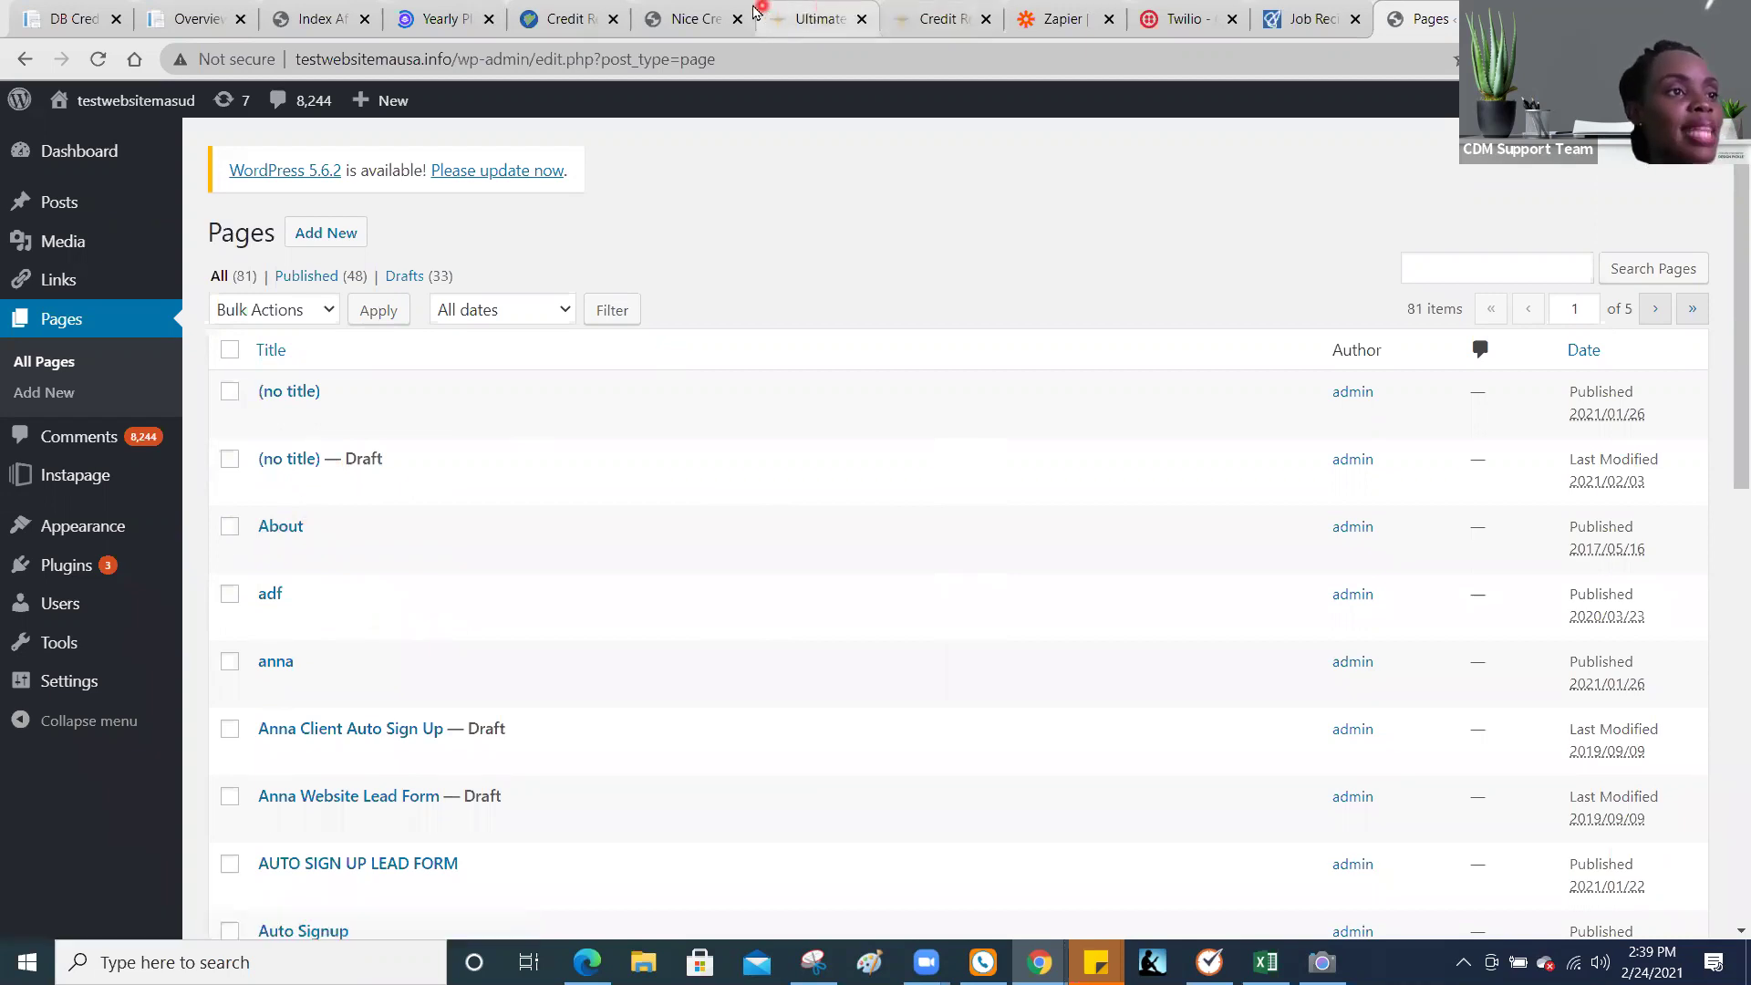
{"action": "left_click", "coordinate": [681, 11]}
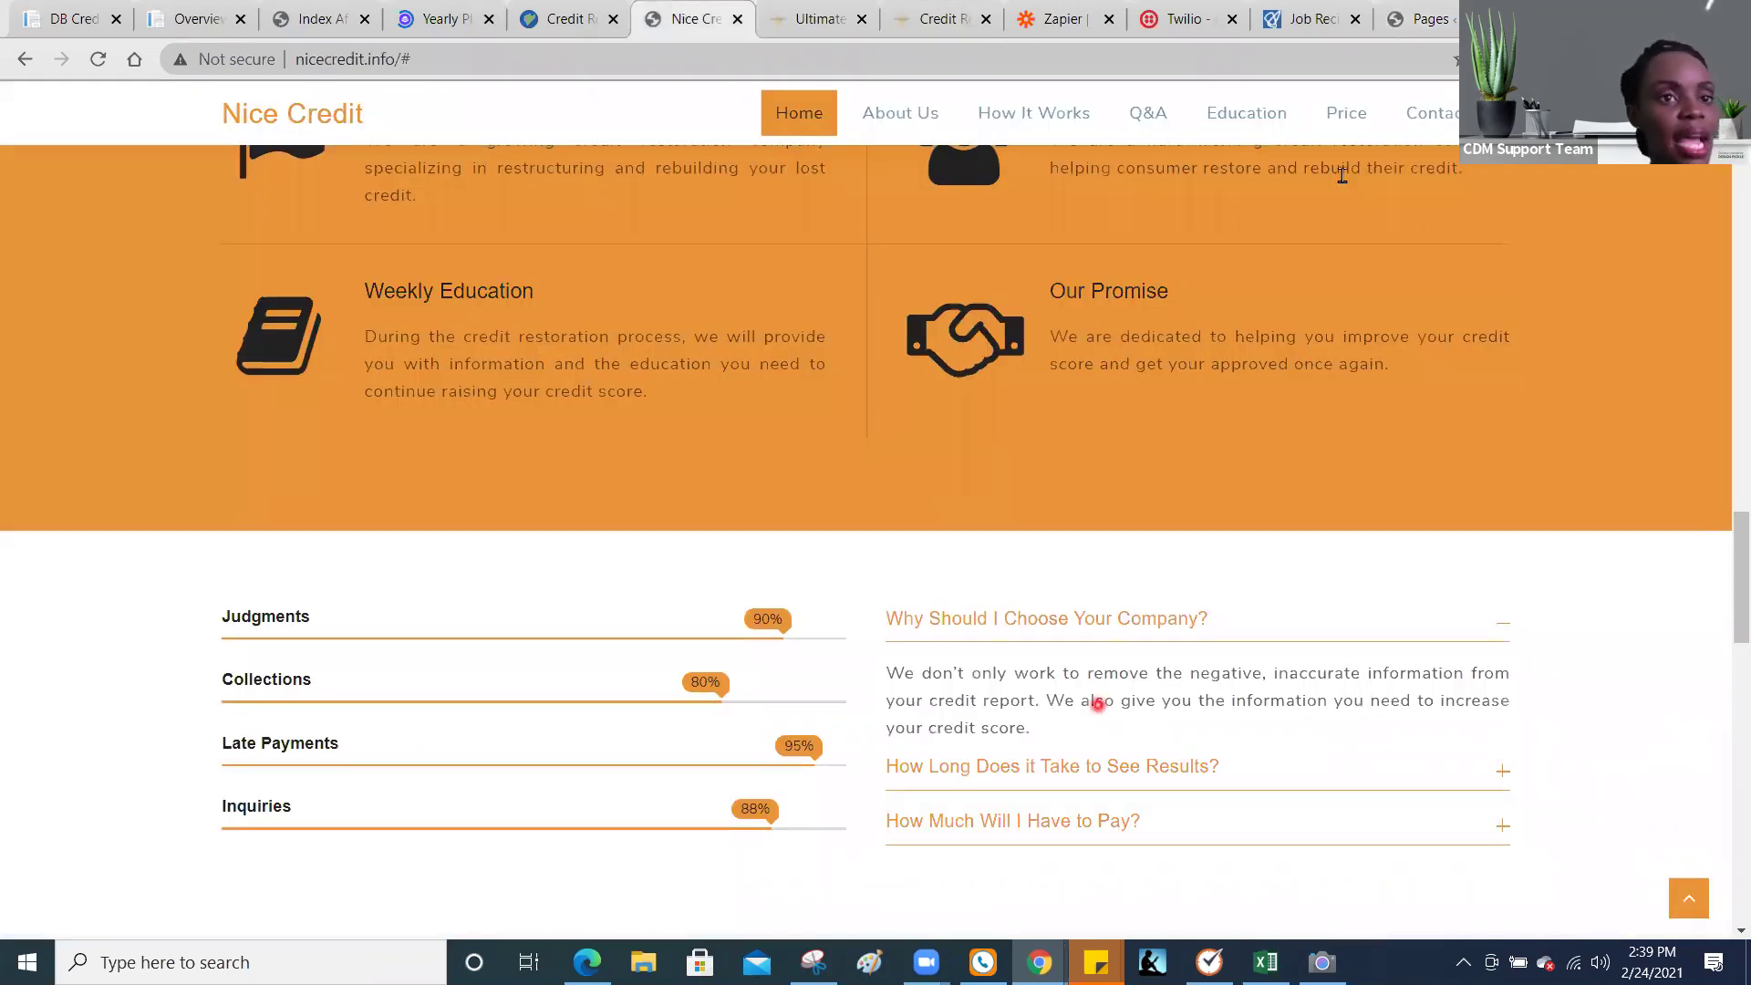
{"action": "left_click", "coordinate": [1395, 18]}
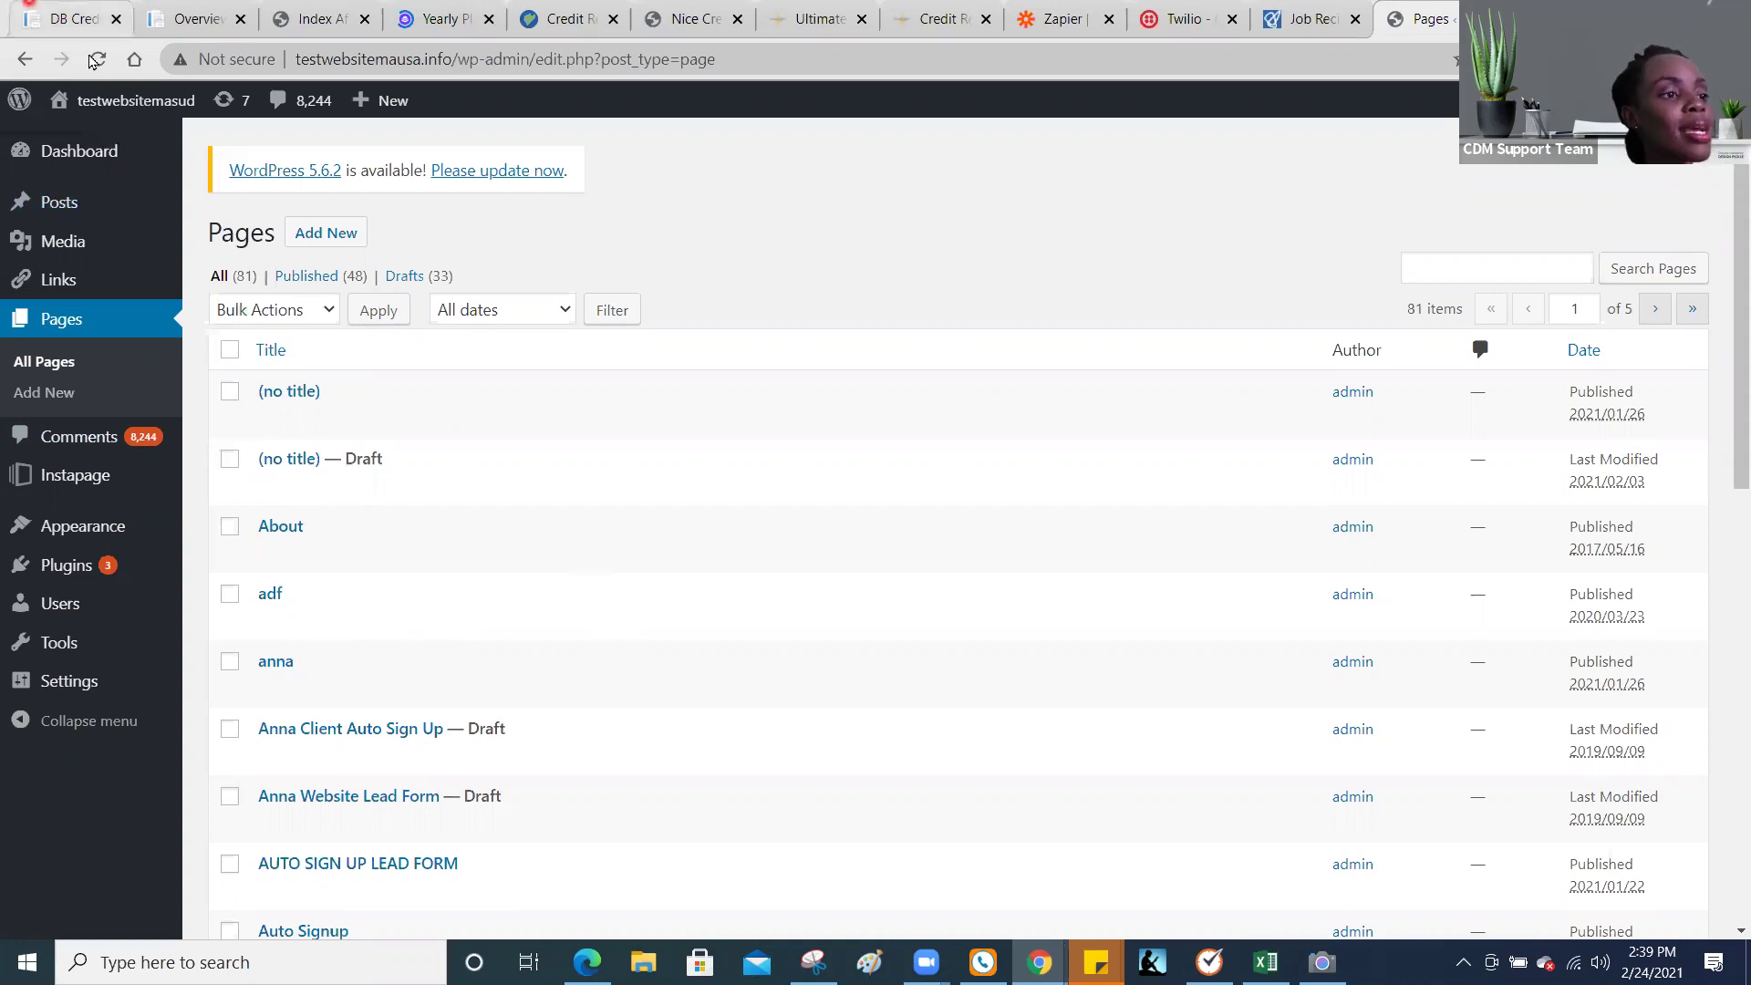
{"action": "left_click", "coordinate": [37, 17]}
{"action": "scroll", "coordinate": [1708, 461], "scroll_direction": "down", "scroll_amount": 2}
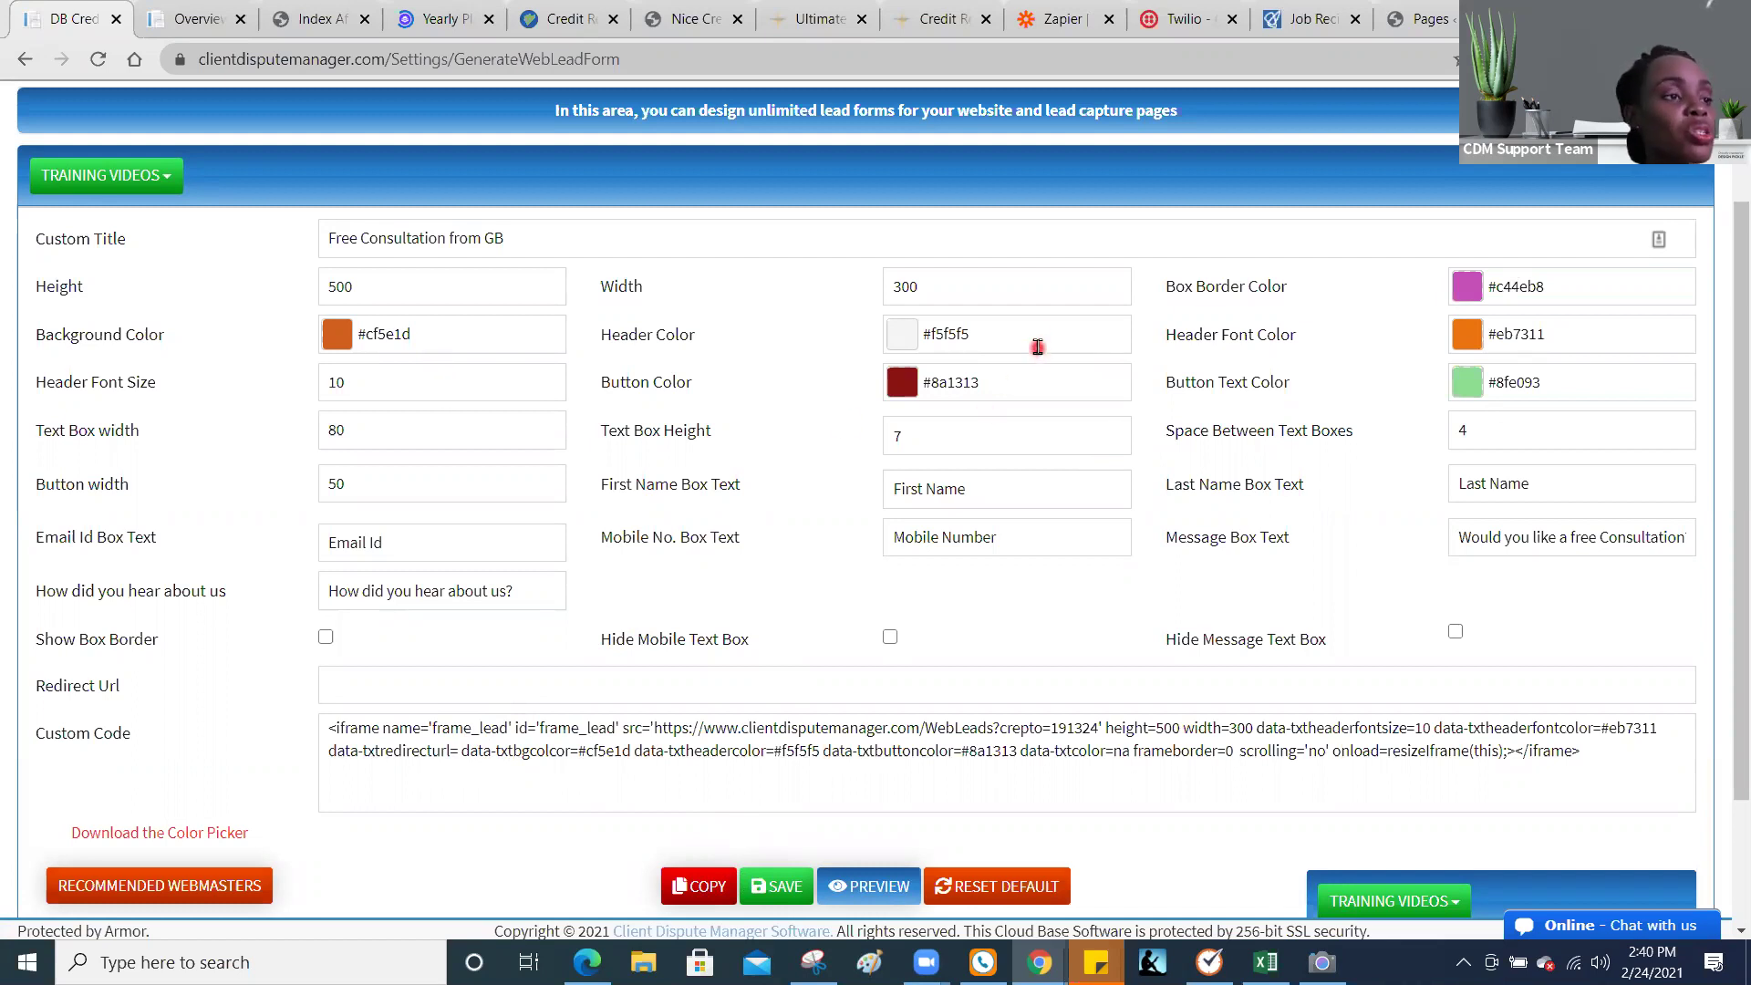
Step: Preview the web lead form, copy its iframe embed code, and return to the WordPress Pages list
{"action": "left_click", "coordinate": [569, 233]}
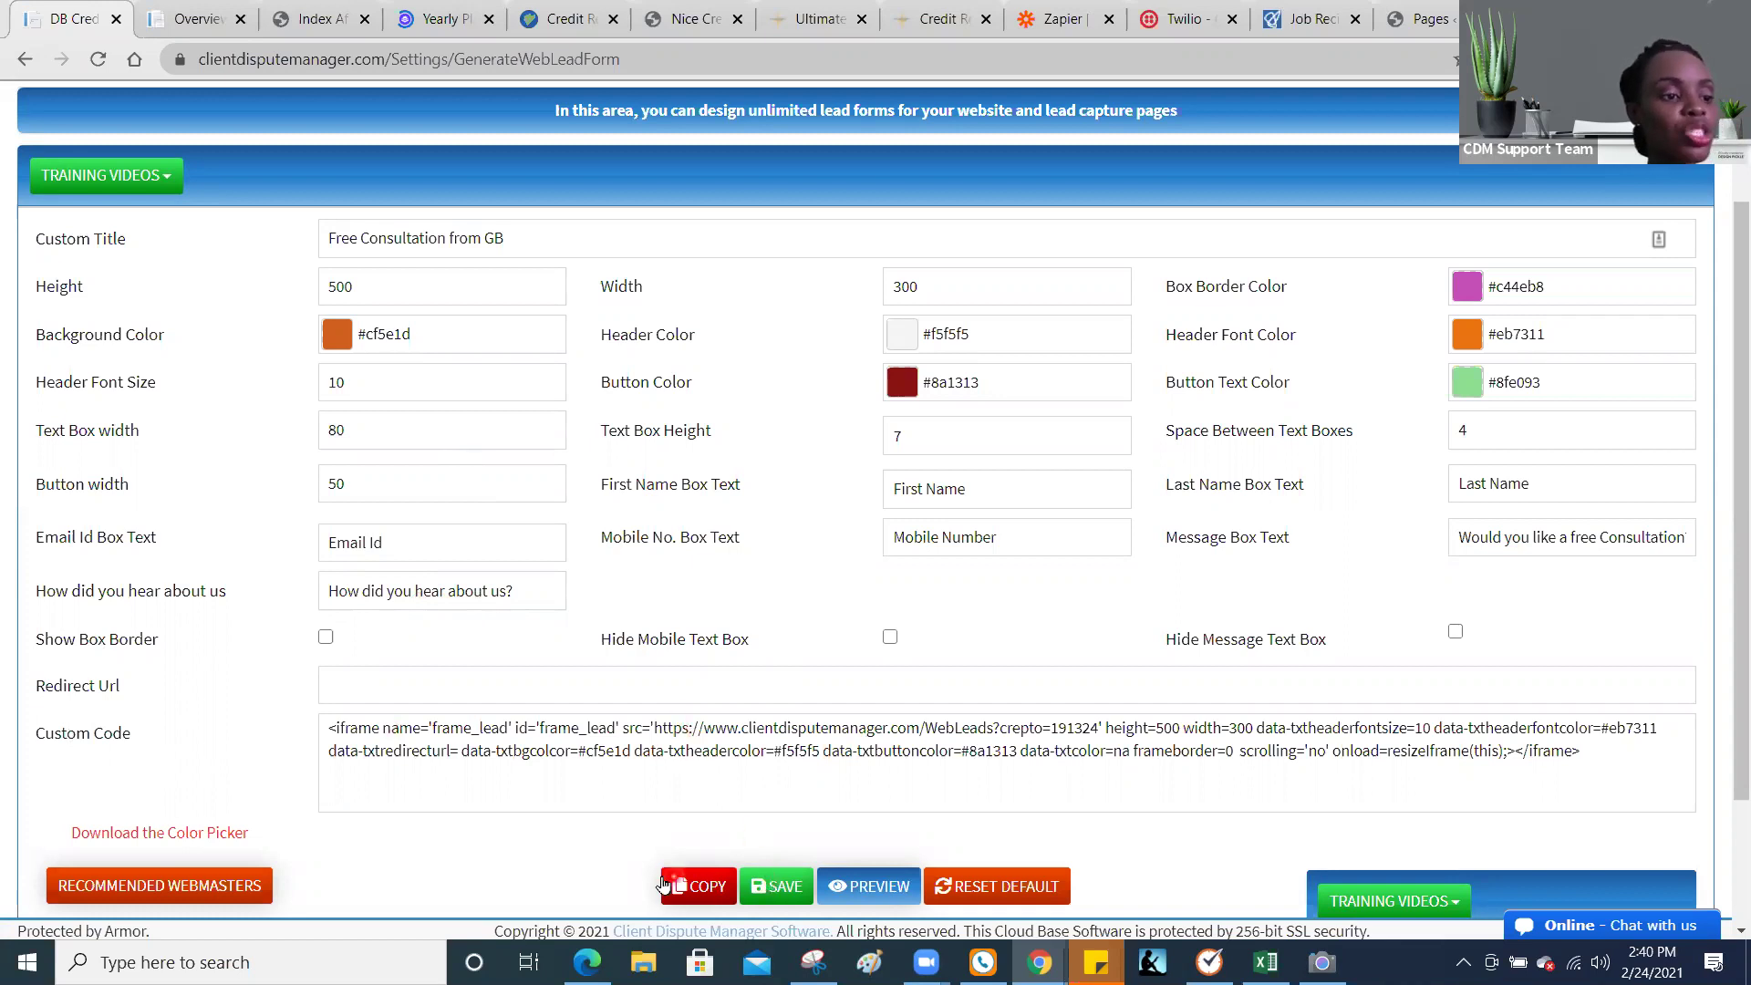
{"action": "left_click", "coordinate": [905, 886]}
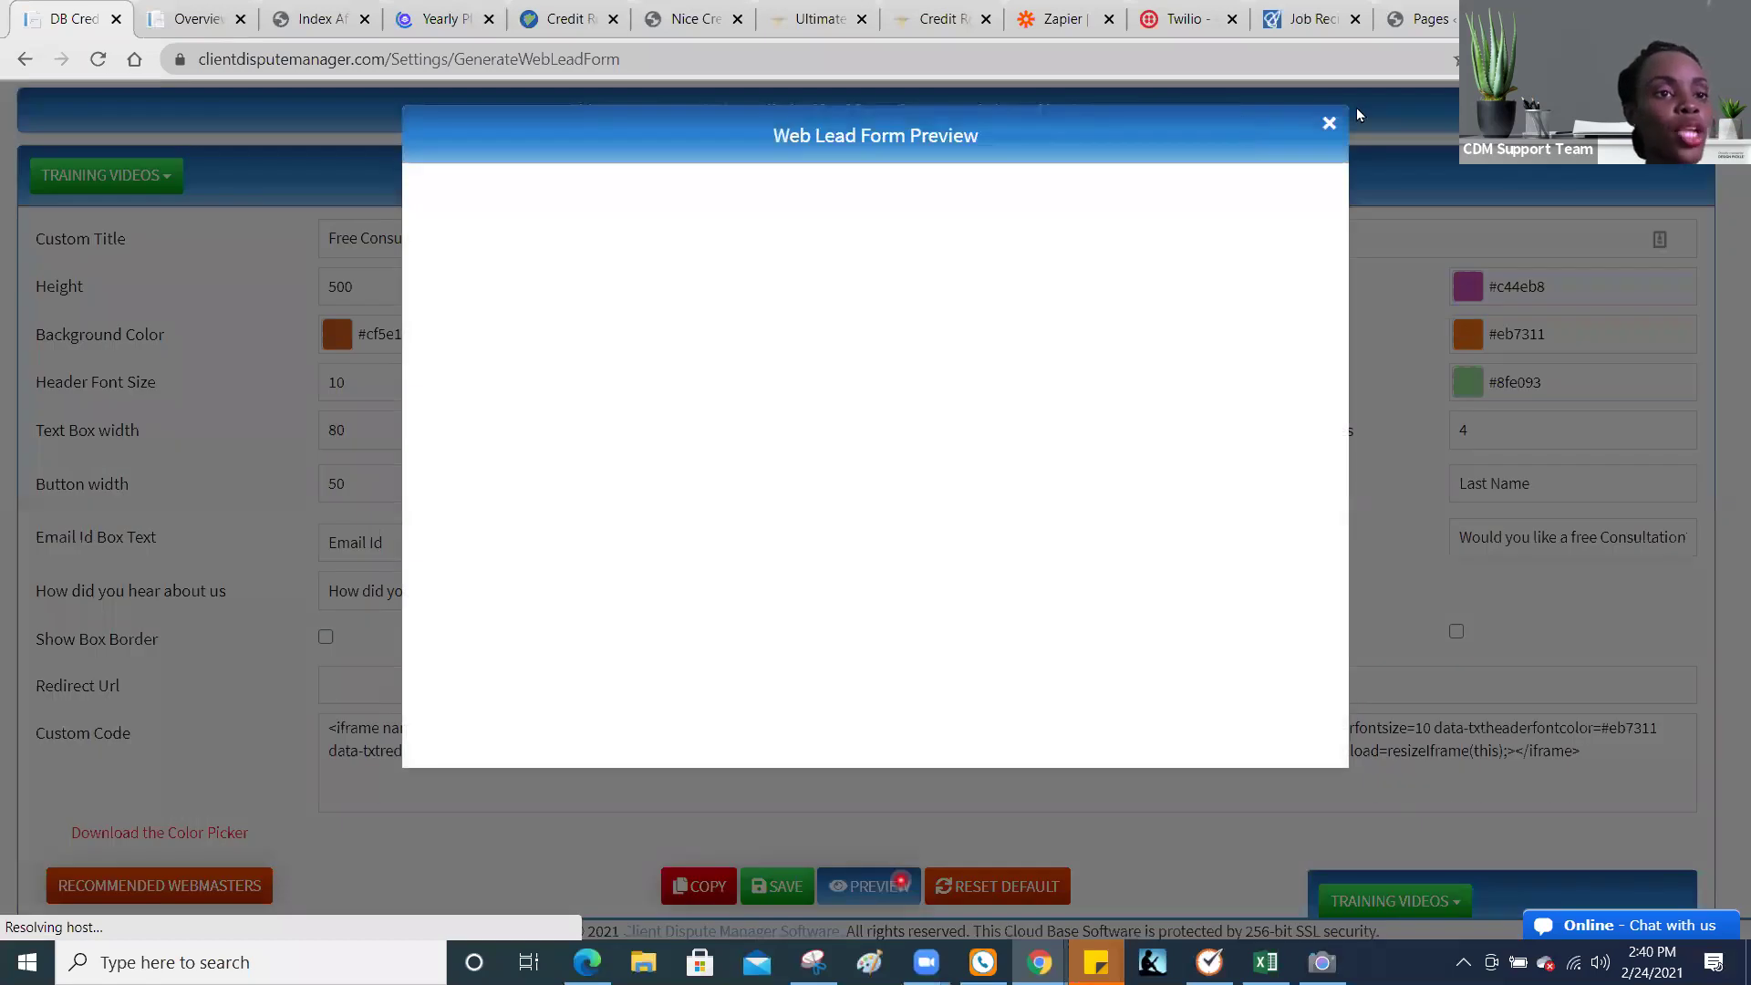
{"action": "left_click", "coordinate": [1329, 122]}
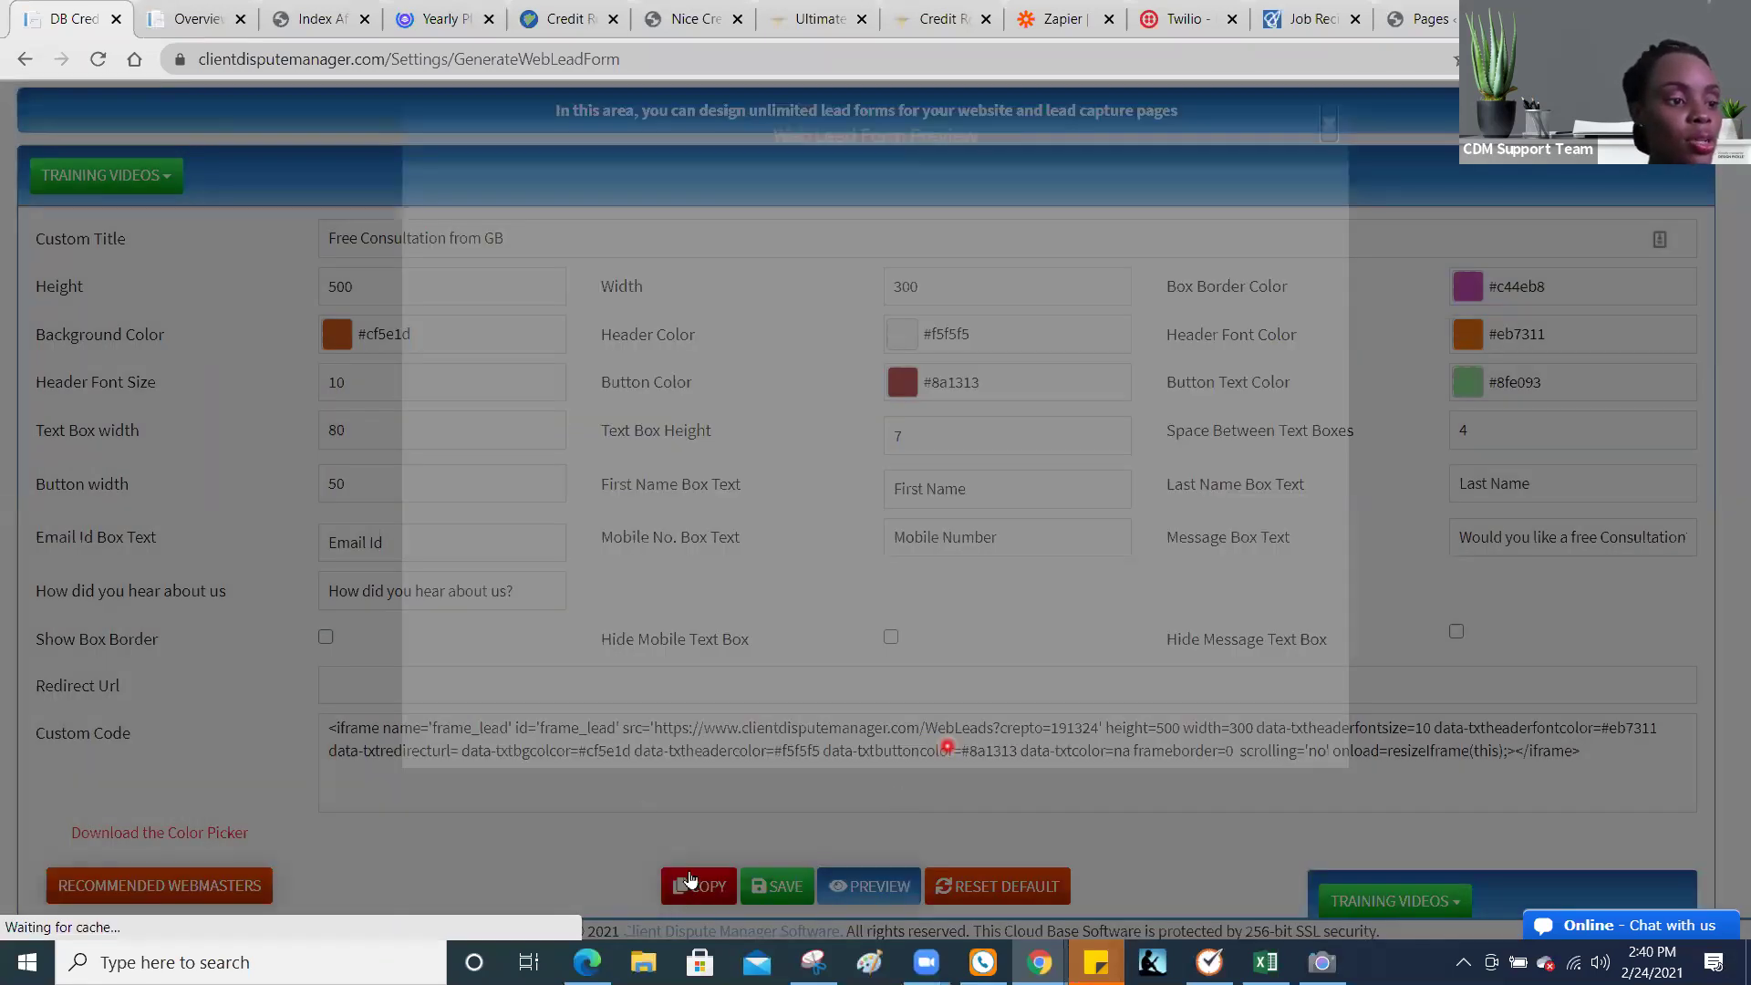
{"action": "left_click", "coordinate": [691, 883]}
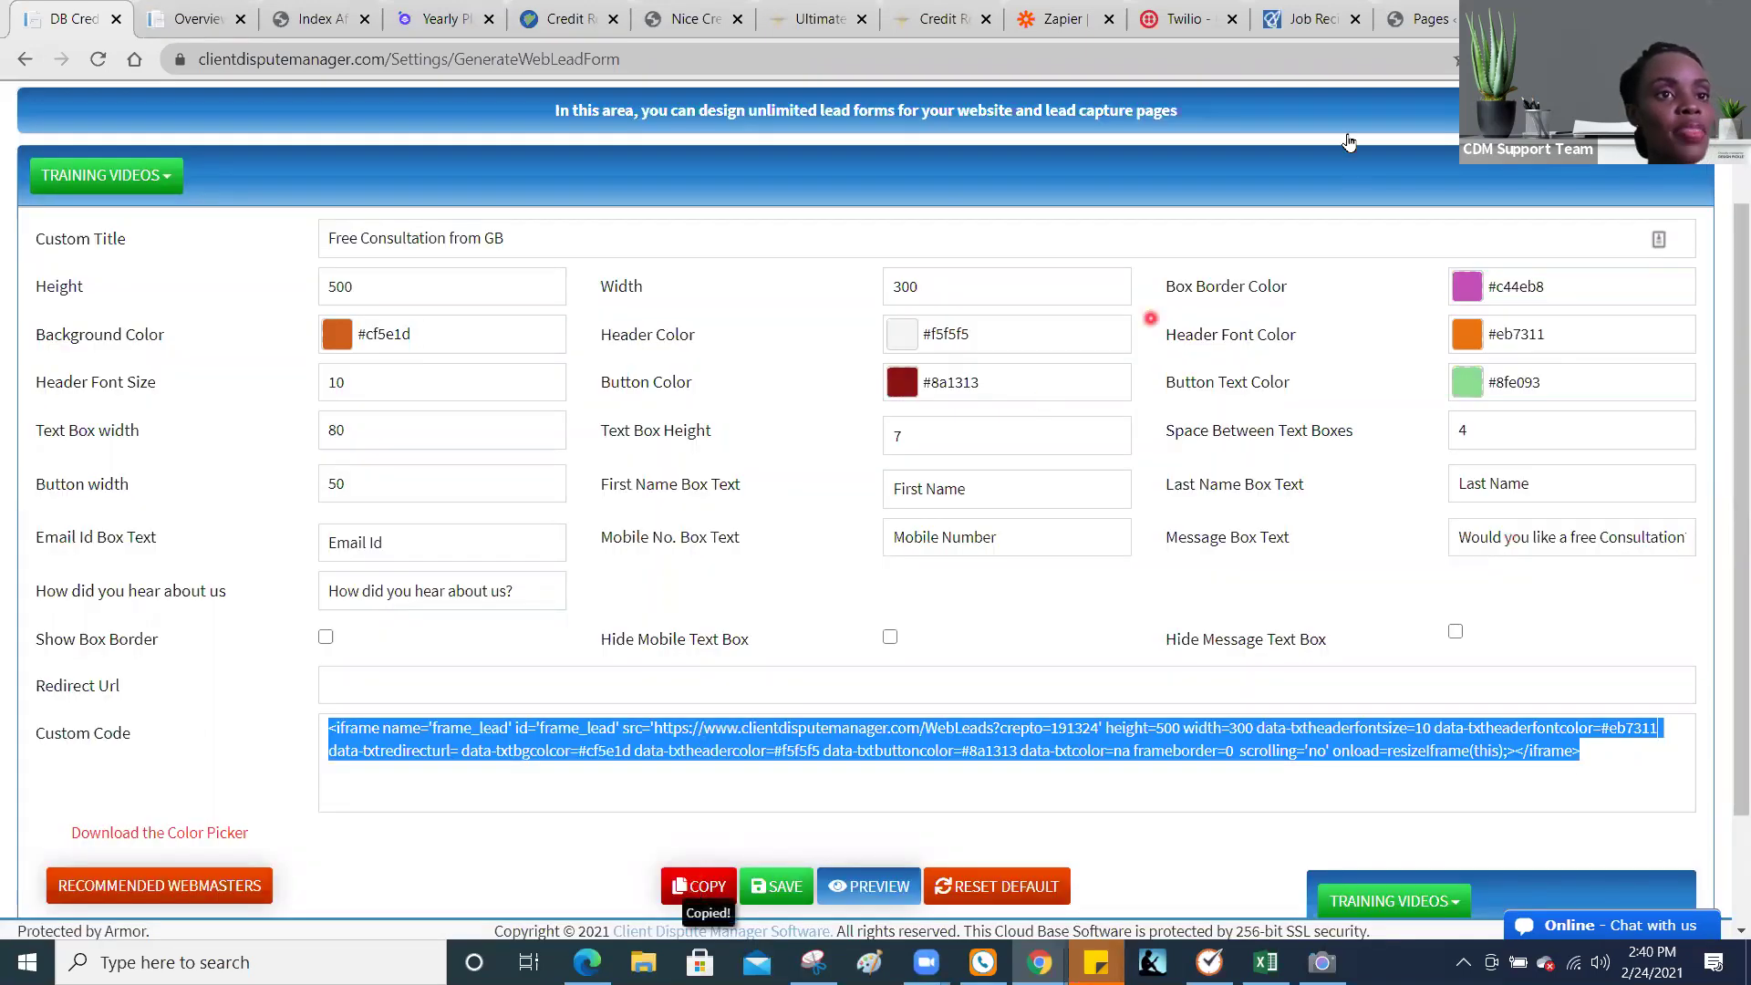
{"action": "left_click", "coordinate": [1428, 20]}
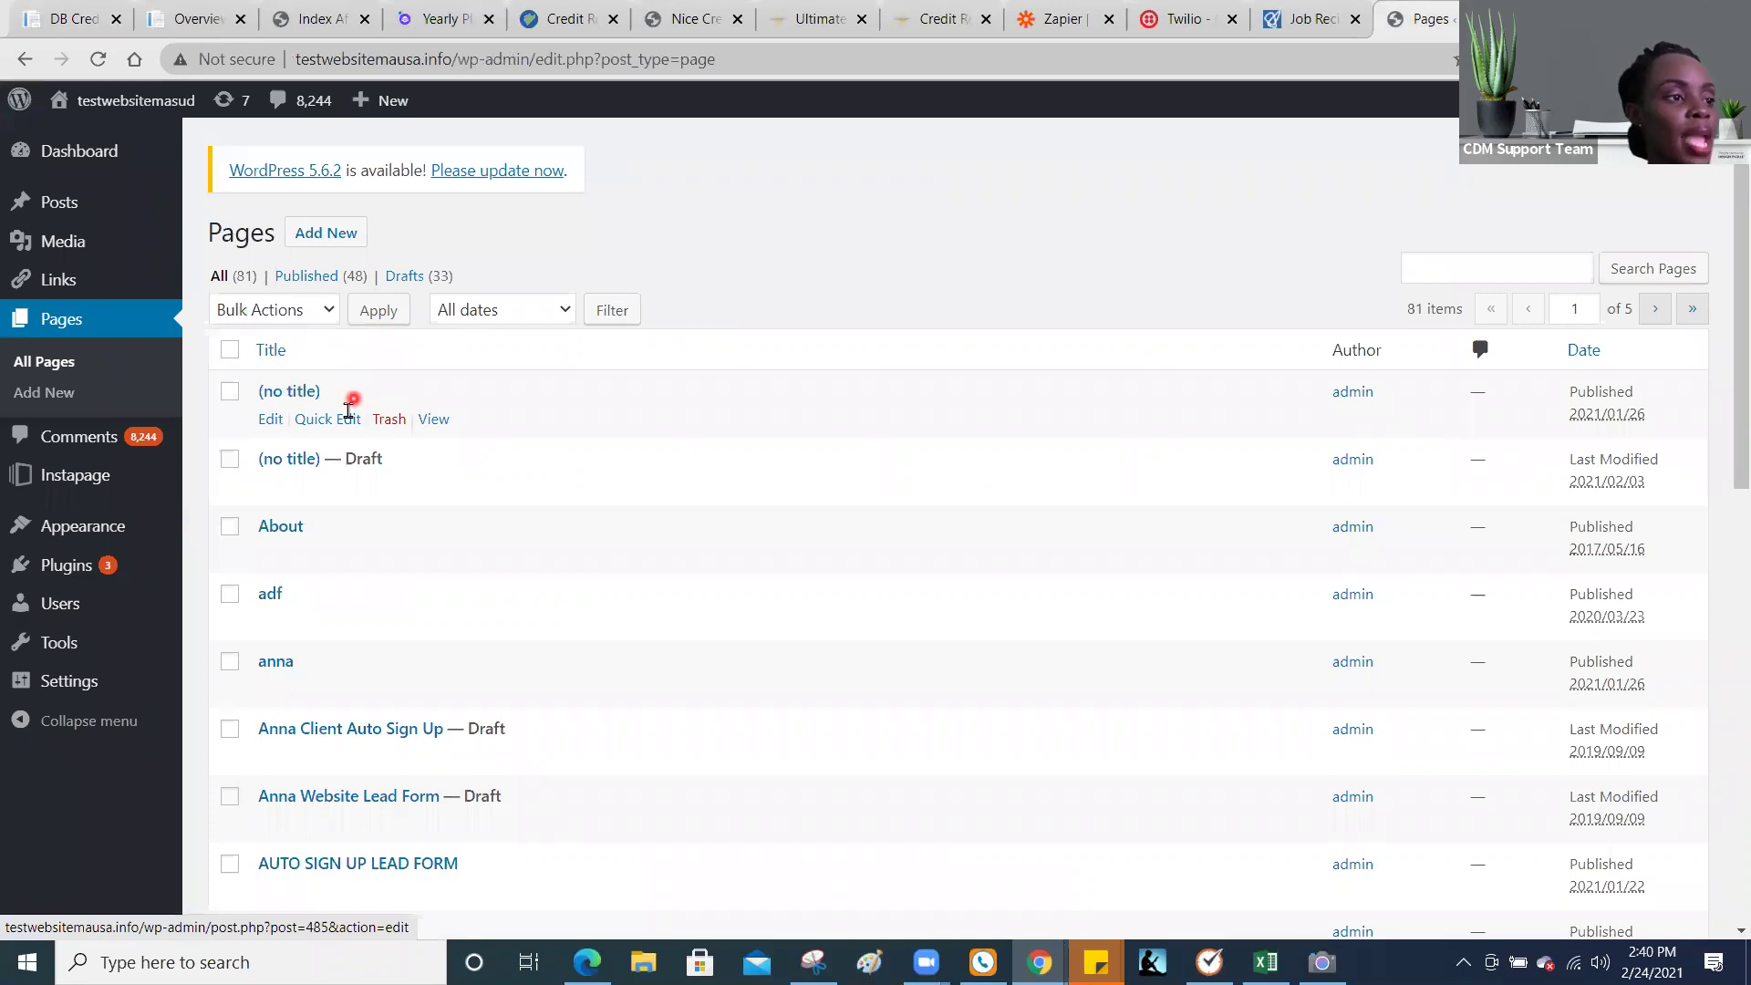
Step: Edit the (no title) page and switch its editor to the Text (HTML) view
{"action": "left_click", "coordinate": [271, 421]}
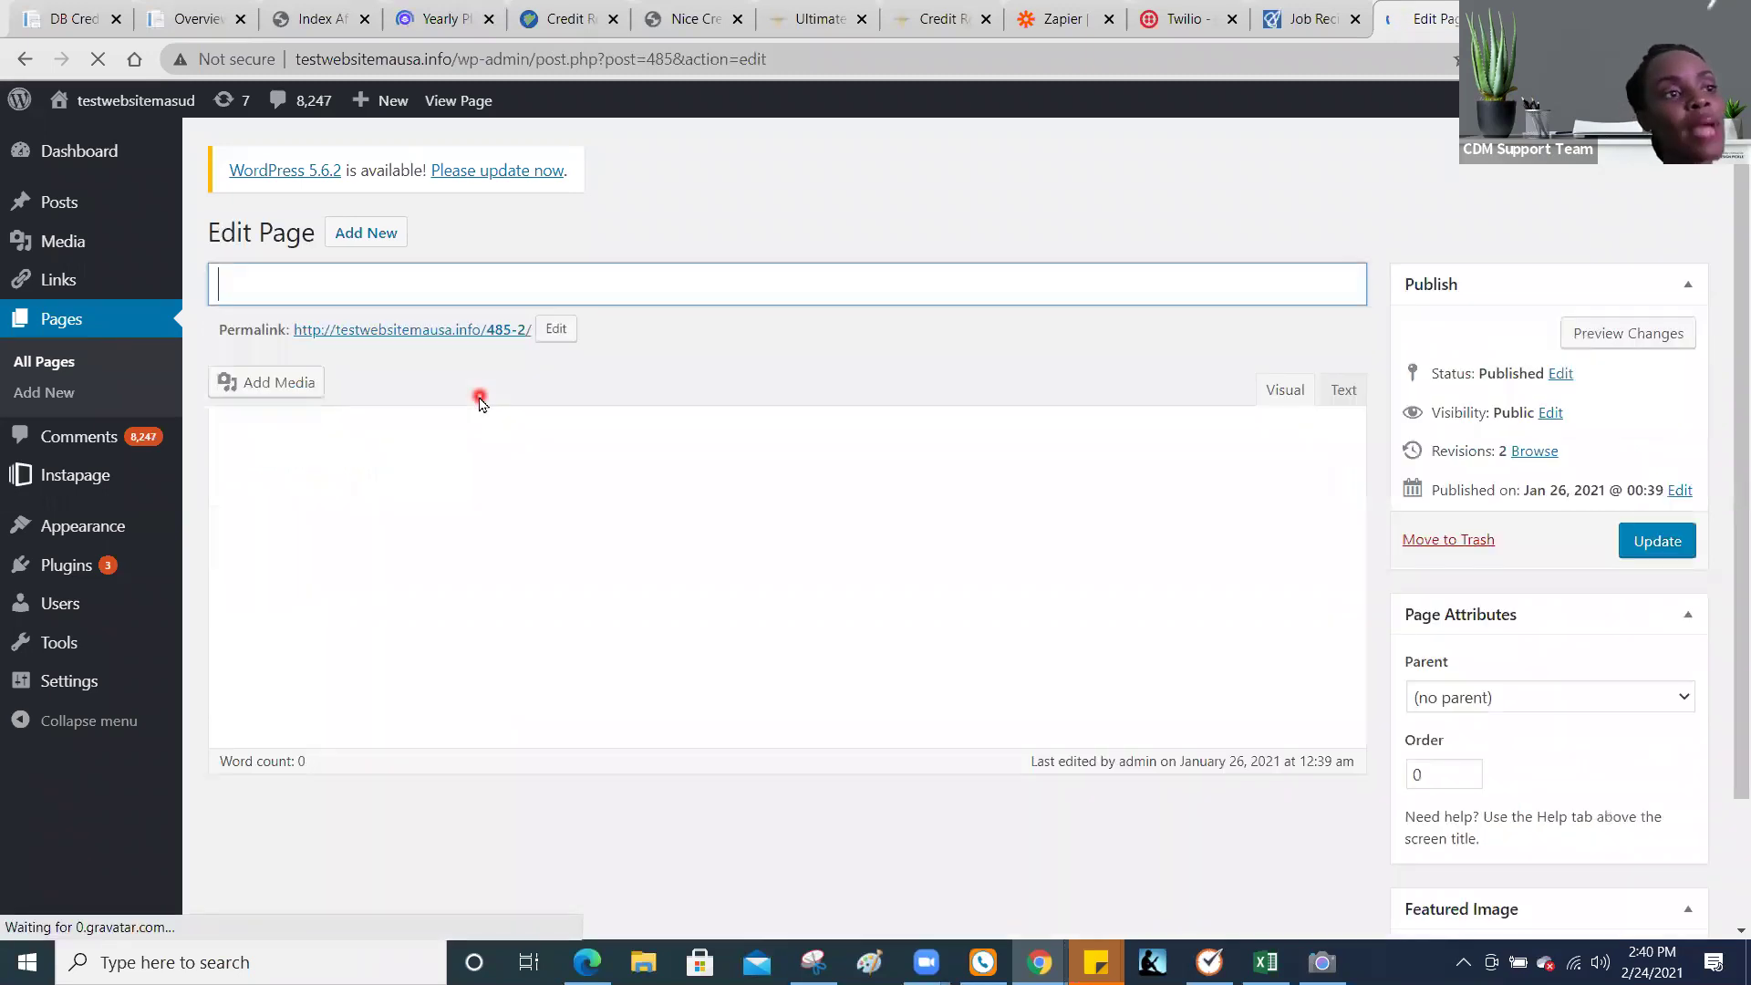
{"action": "left_click", "coordinate": [1341, 394]}
{"action": "left_click", "coordinate": [1246, 463]}
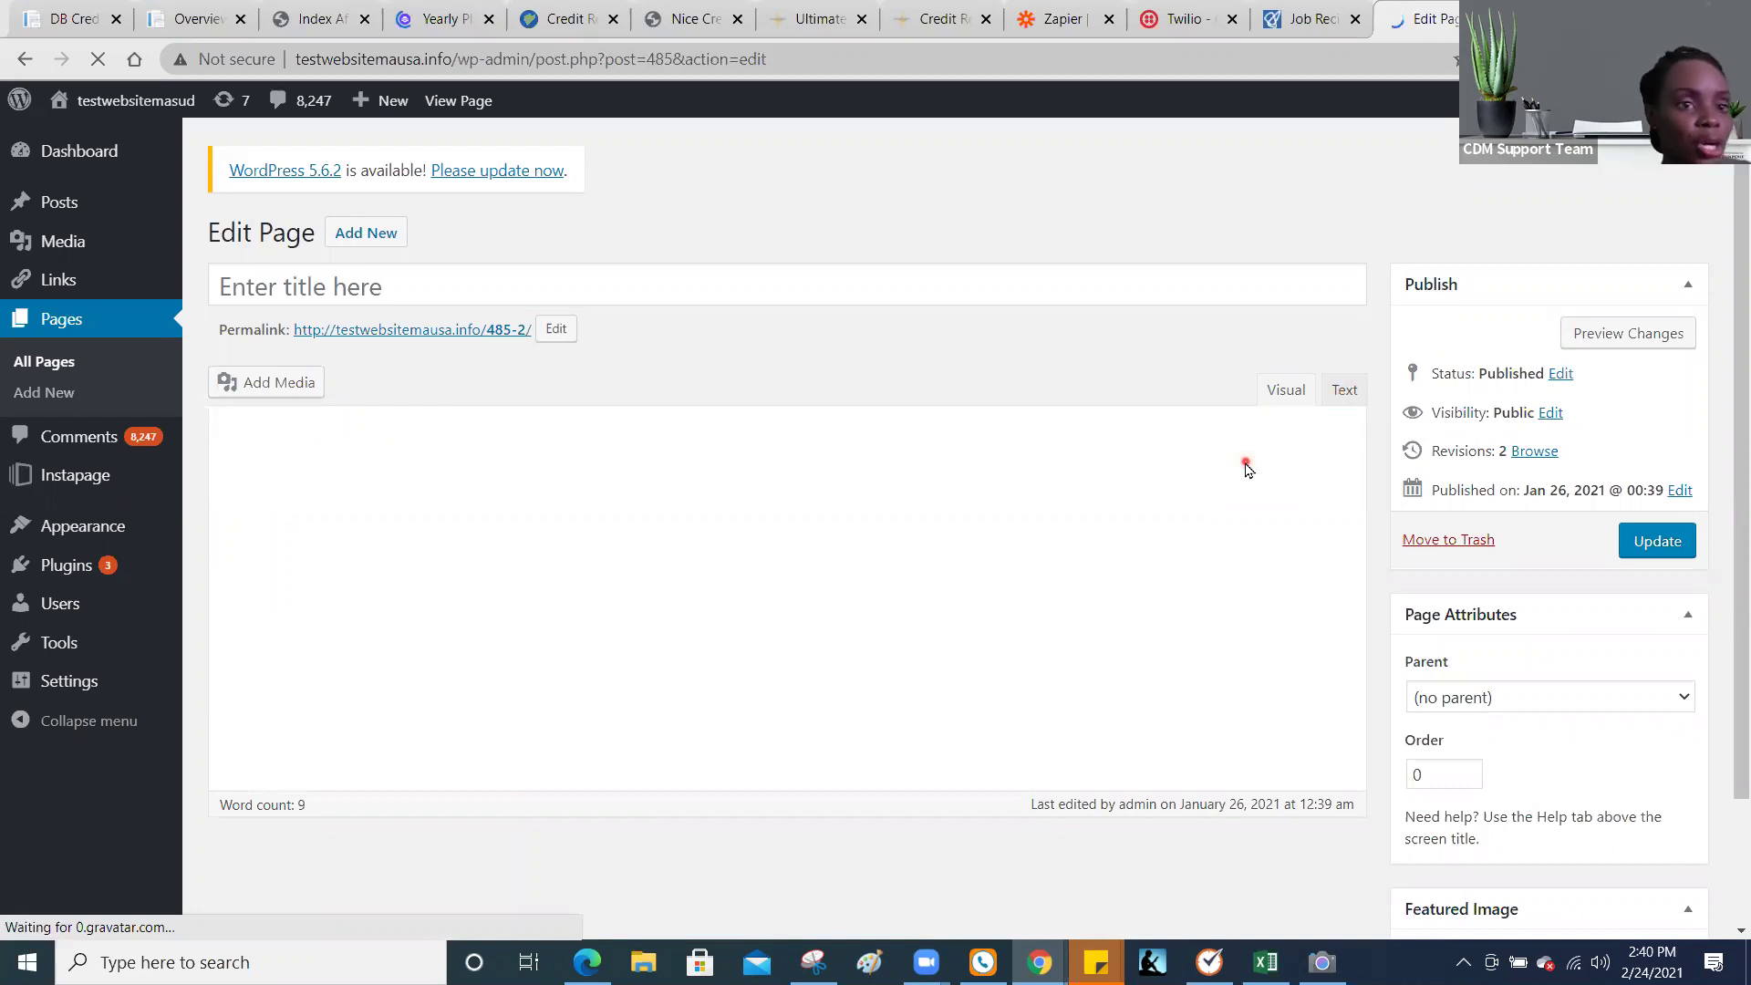
{"action": "left_click", "coordinate": [1341, 393]}
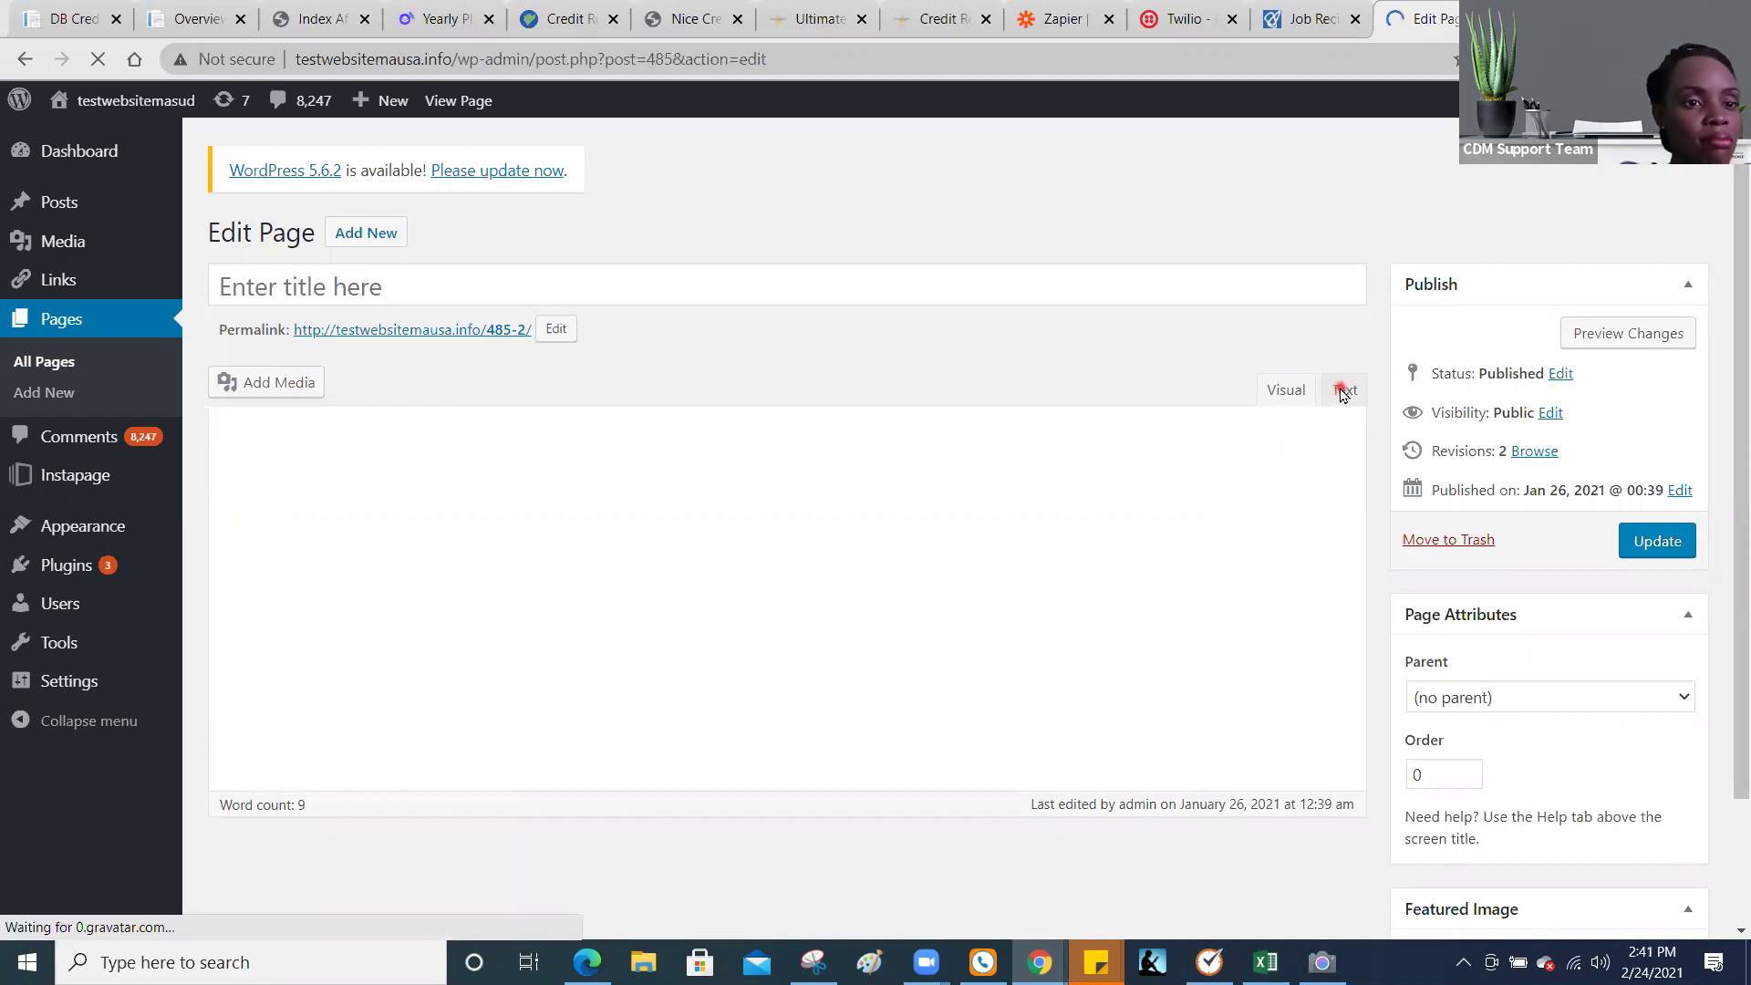
Step: Select the existing agreement-form iframe code in the page body
{"action": "left_click", "coordinate": [1232, 503]}
{"action": "left_click", "coordinate": [1185, 473]}
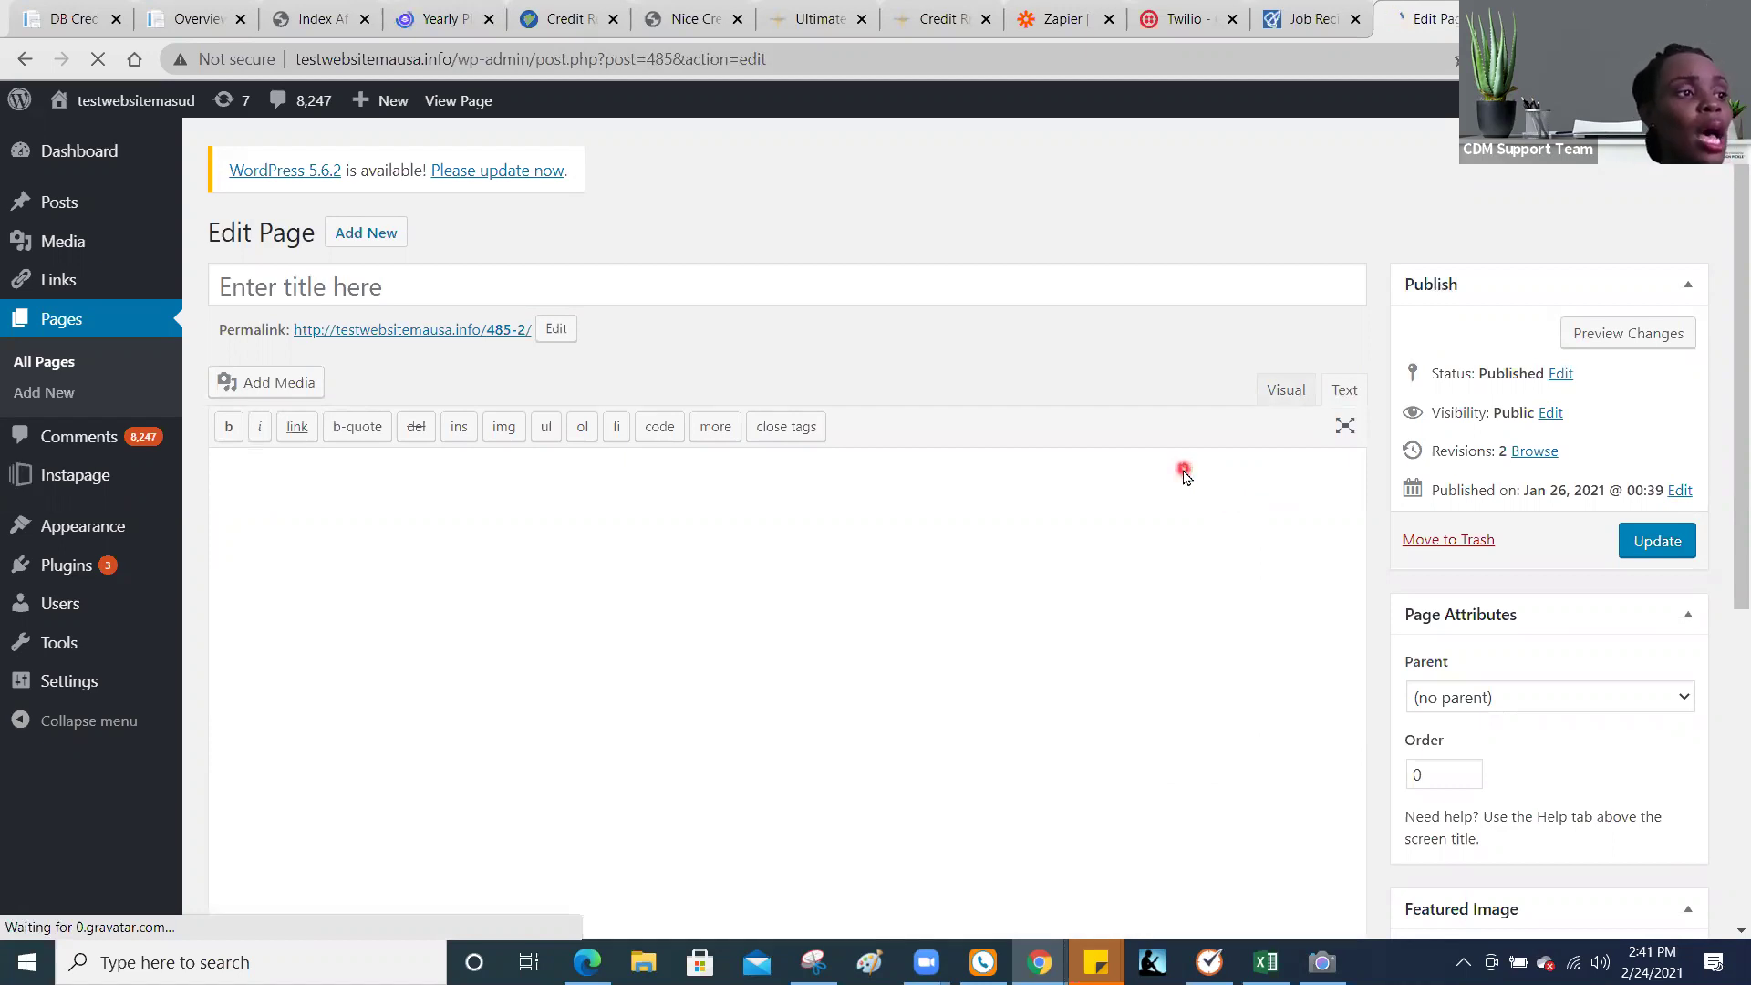
{"action": "left_click", "coordinate": [1167, 544]}
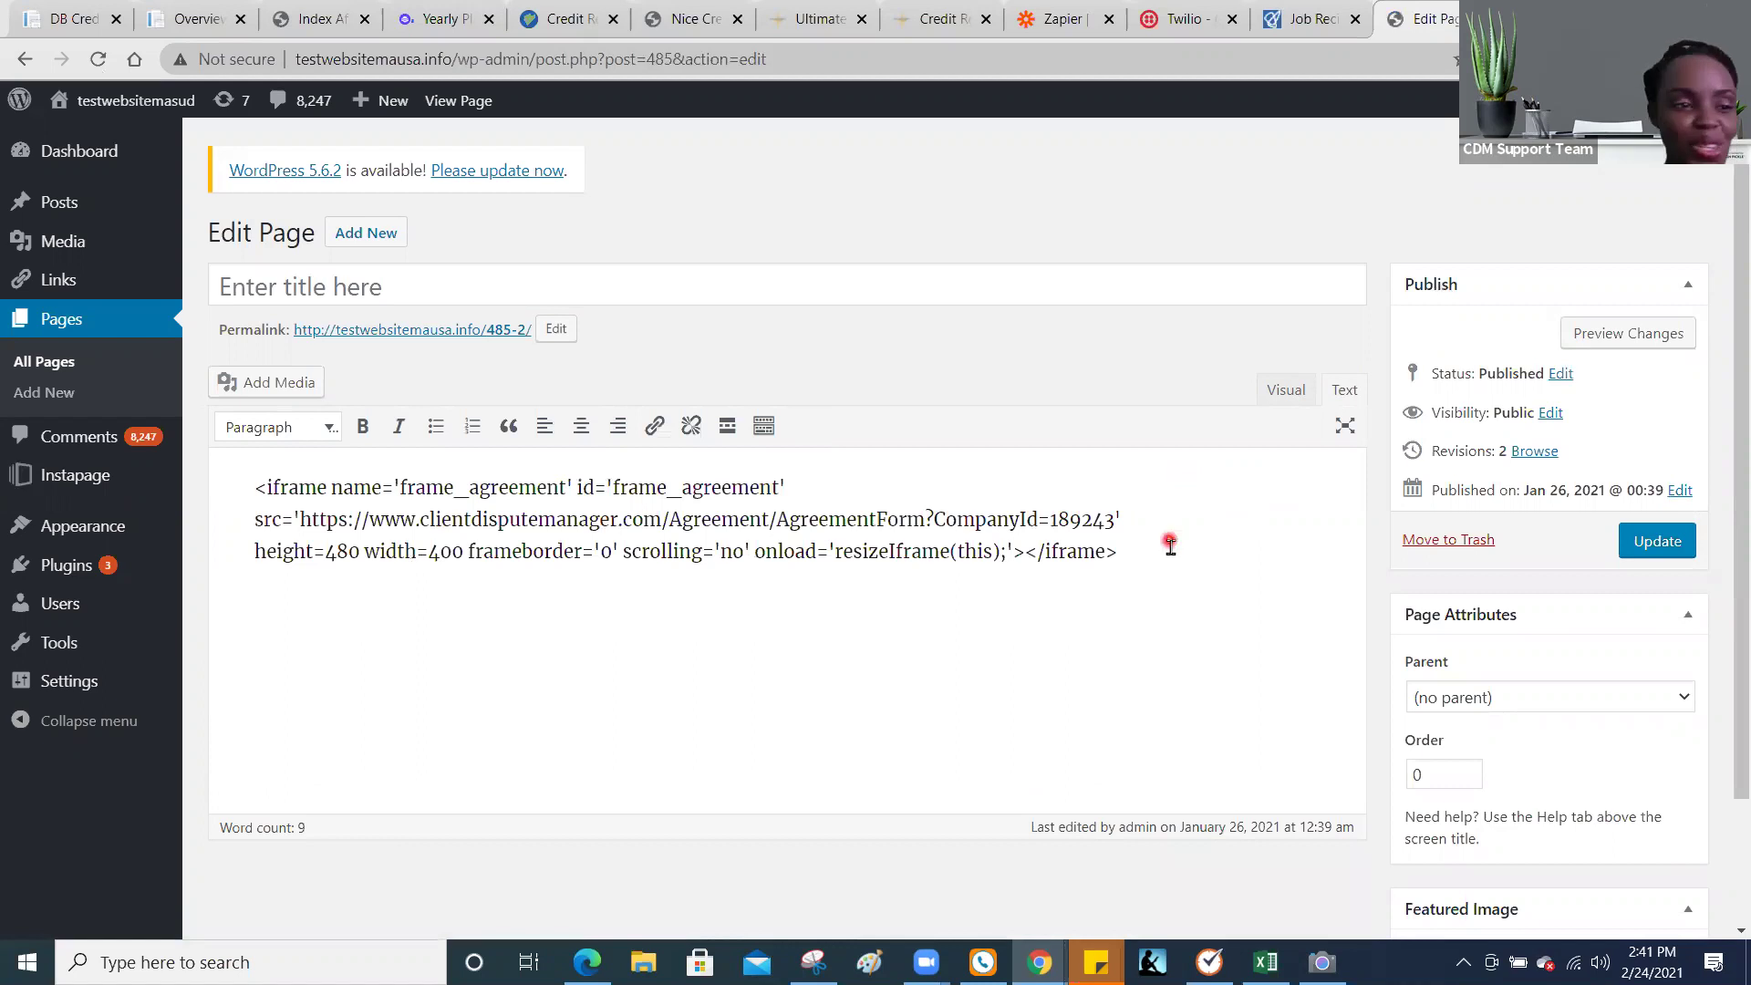
{"action": "left_click_drag", "start_coordinate": [546, 464], "coordinate": [244, 449]}
{"action": "left_click", "coordinate": [244, 449]}
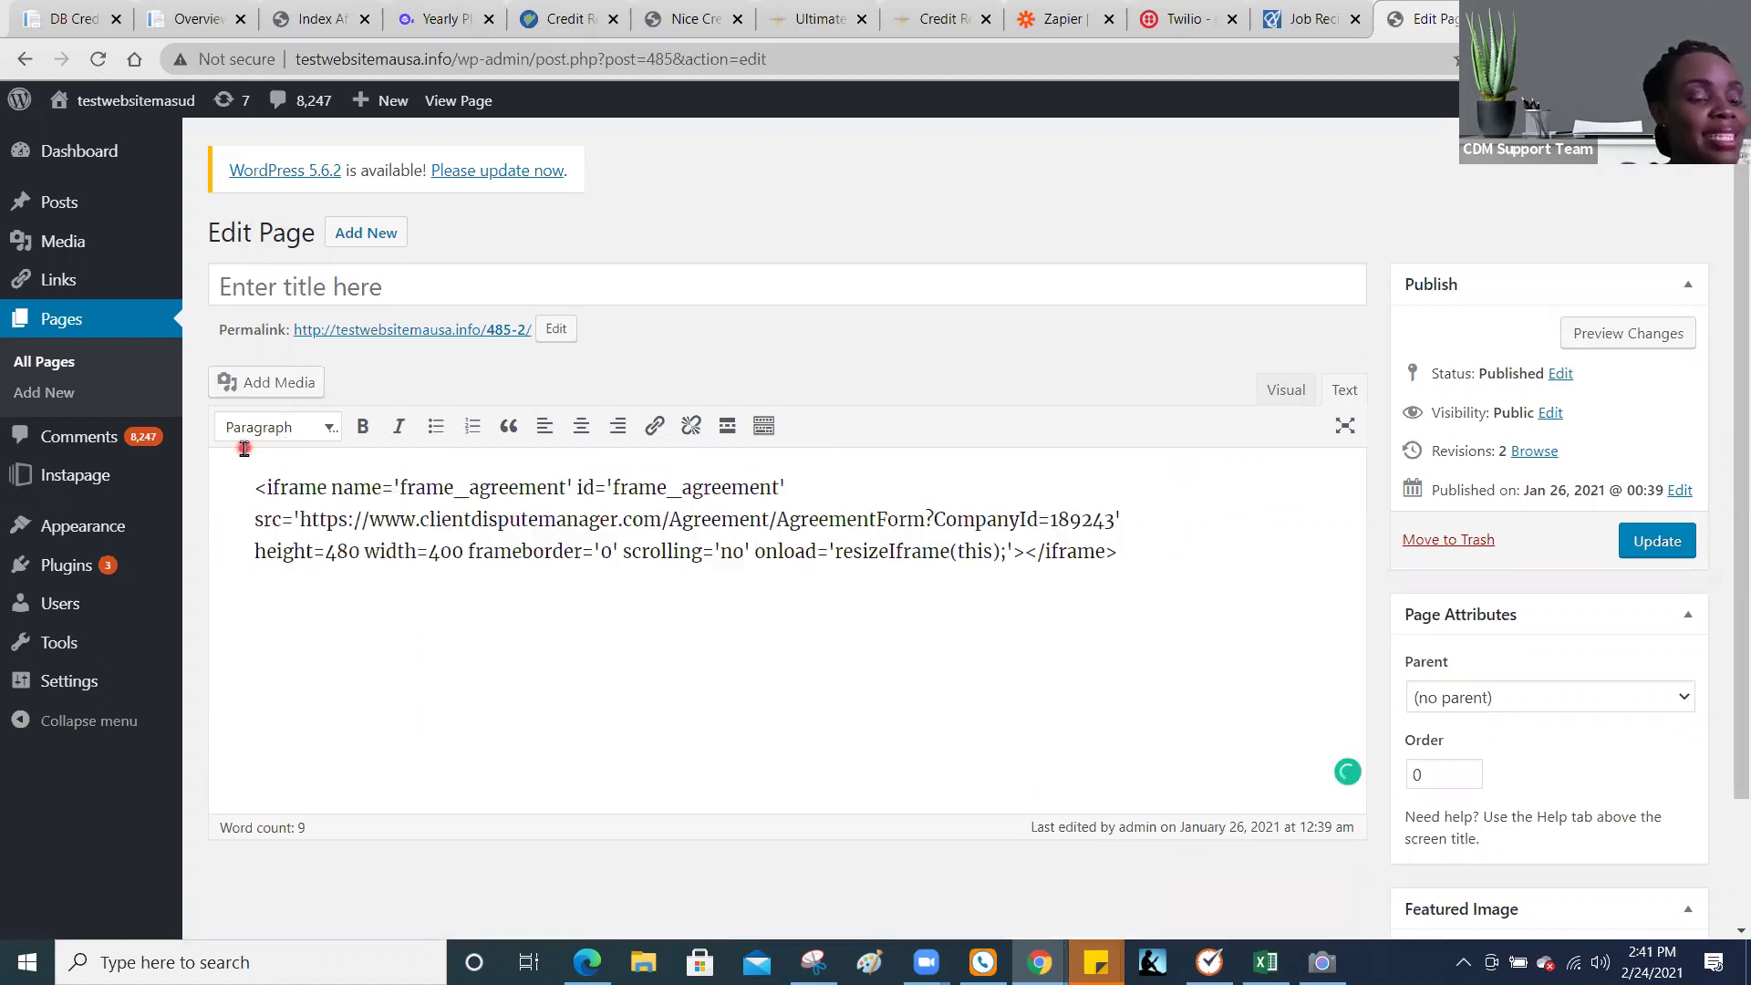
Step: Replace all the old code with the pasted lead form iframe code, then return to Visual view
{"action": "key", "text": "ctrl+a"}
{"action": "key", "text": "ctrl+v"}
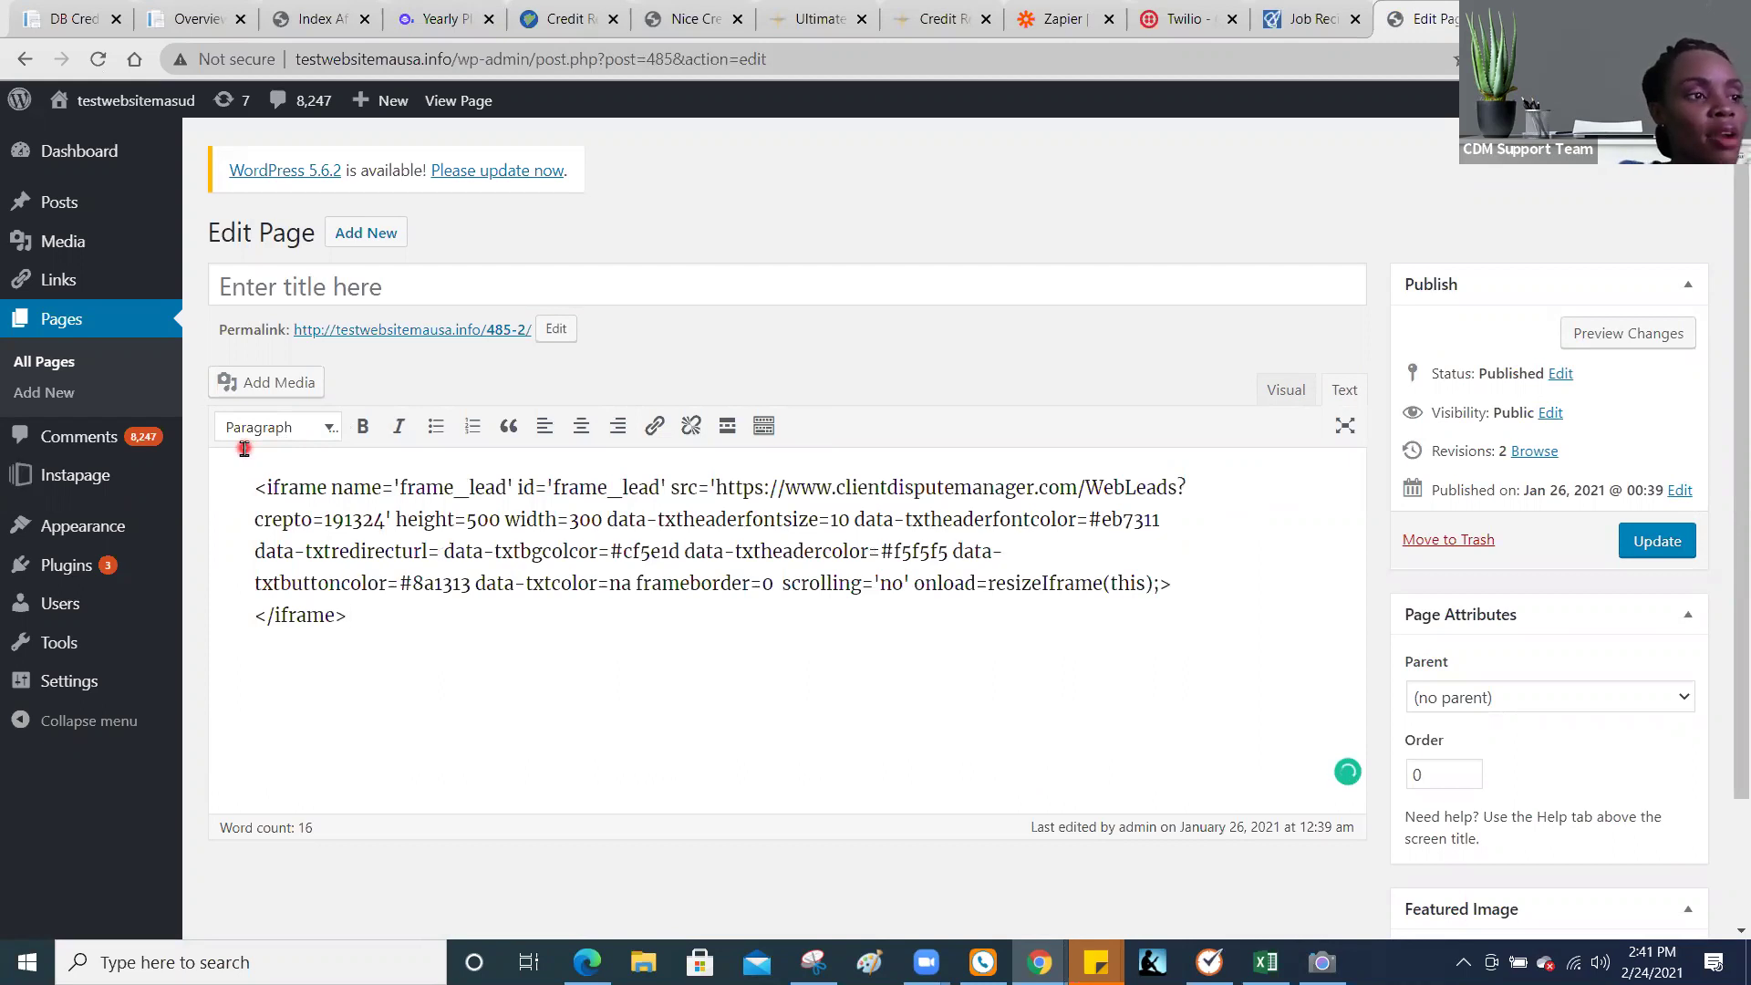
{"action": "left_click", "coordinate": [1286, 392]}
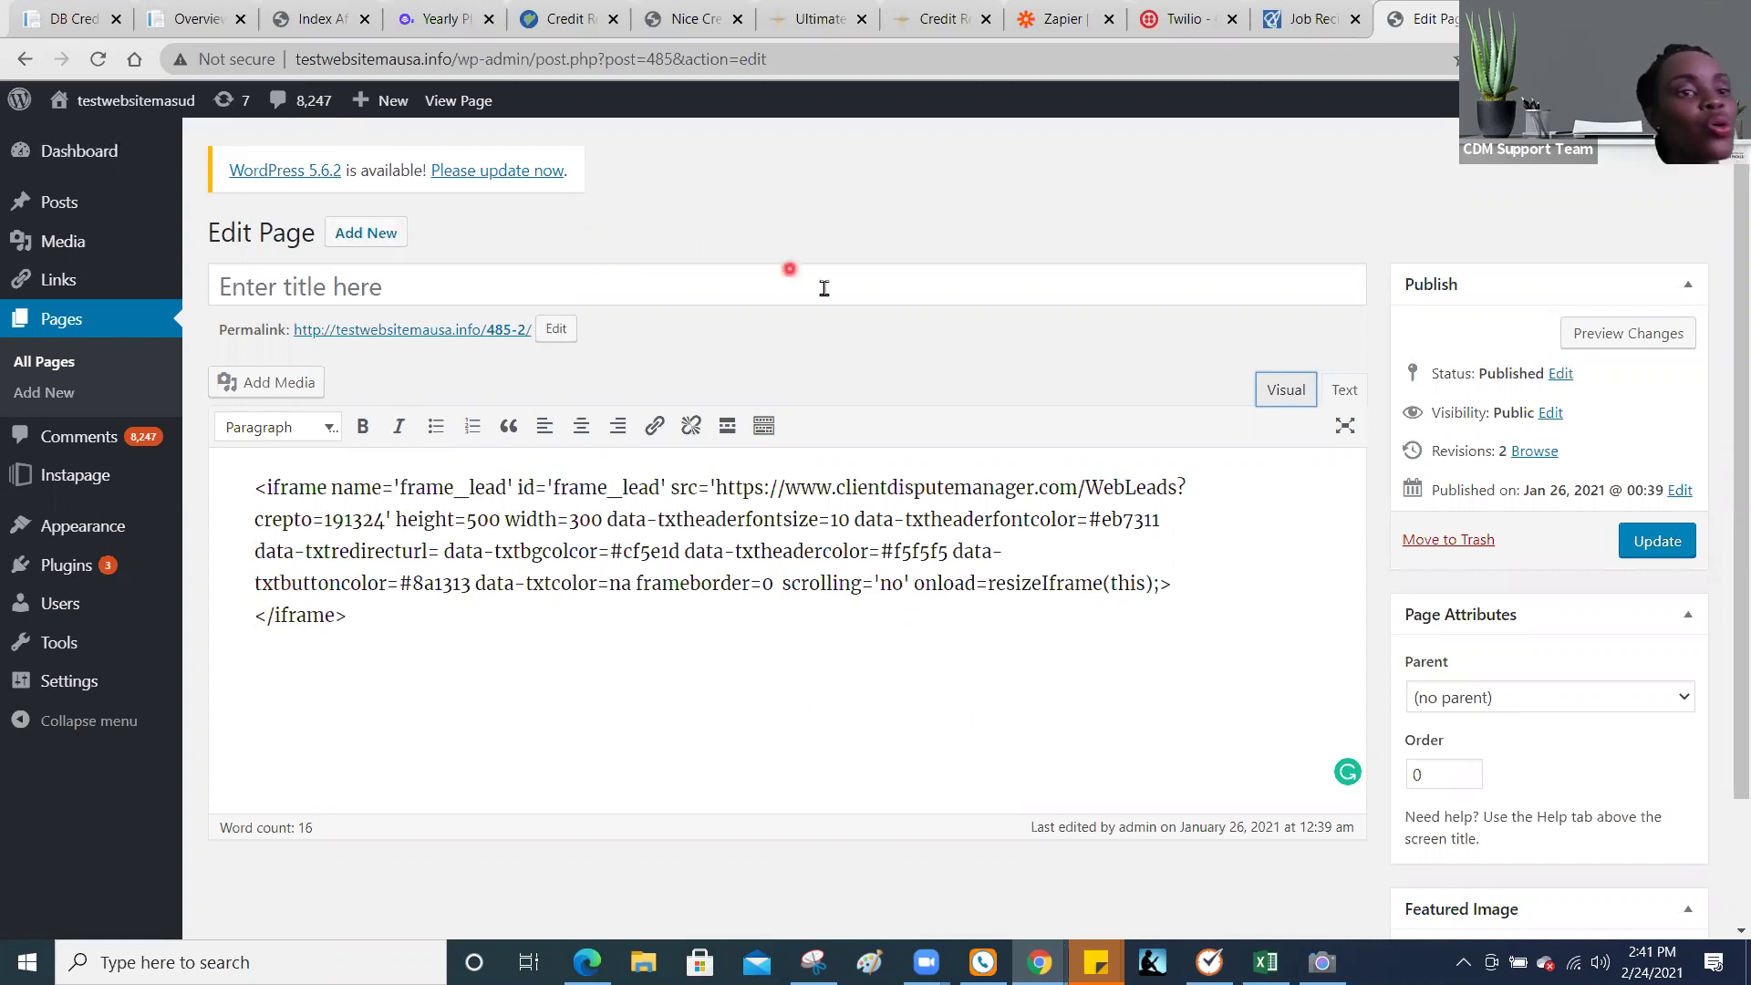
Step: Preview the page changes in a new tab, then go back to the Edit Page tab
{"action": "left_click", "coordinate": [1609, 336]}
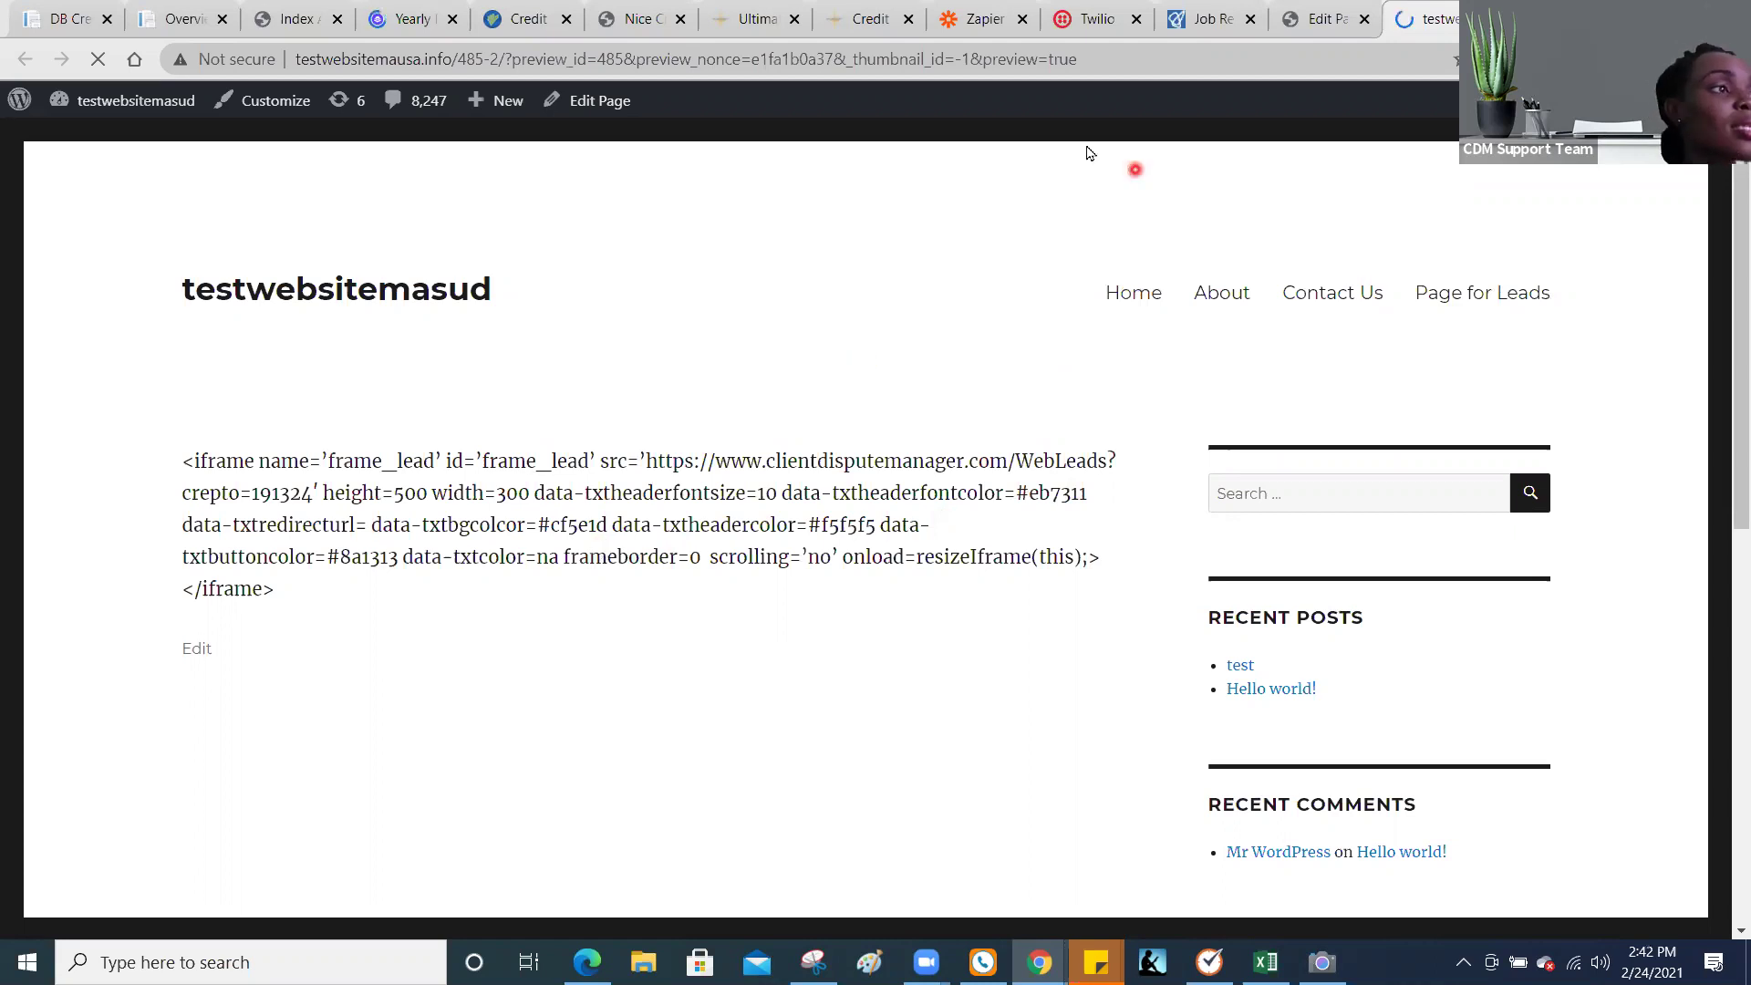
{"action": "left_click", "coordinate": [1327, 20]}
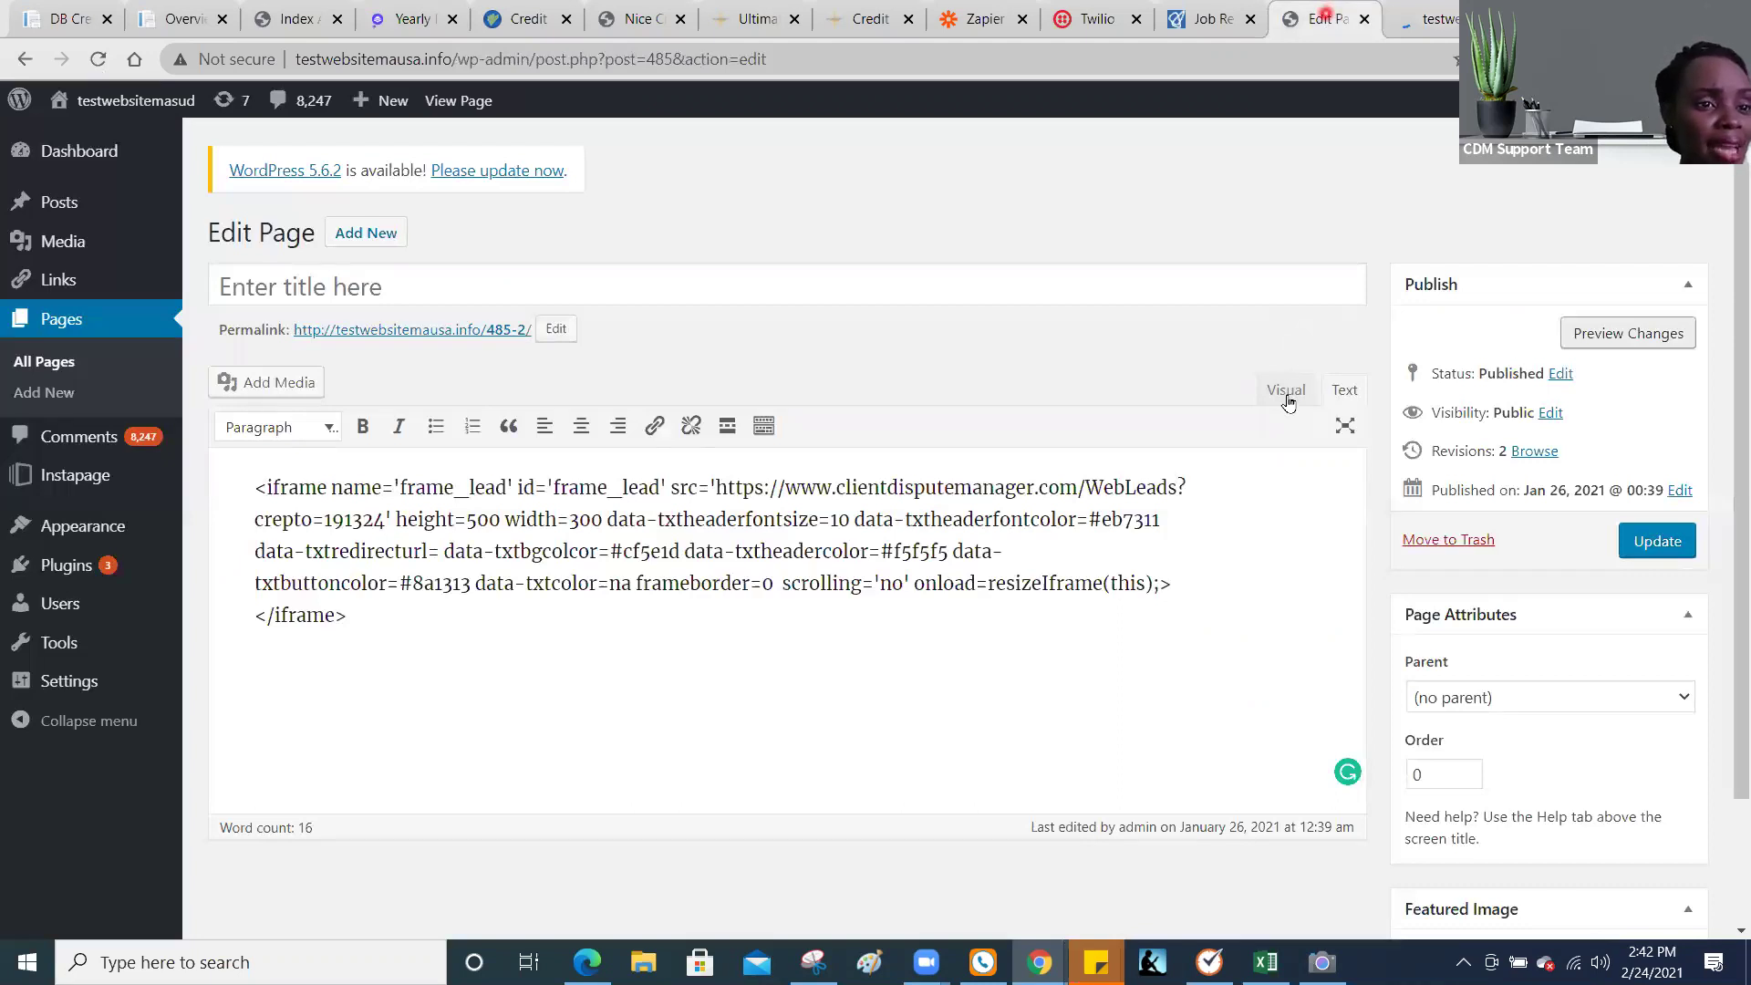
{"action": "left_click", "coordinate": [1287, 392]}
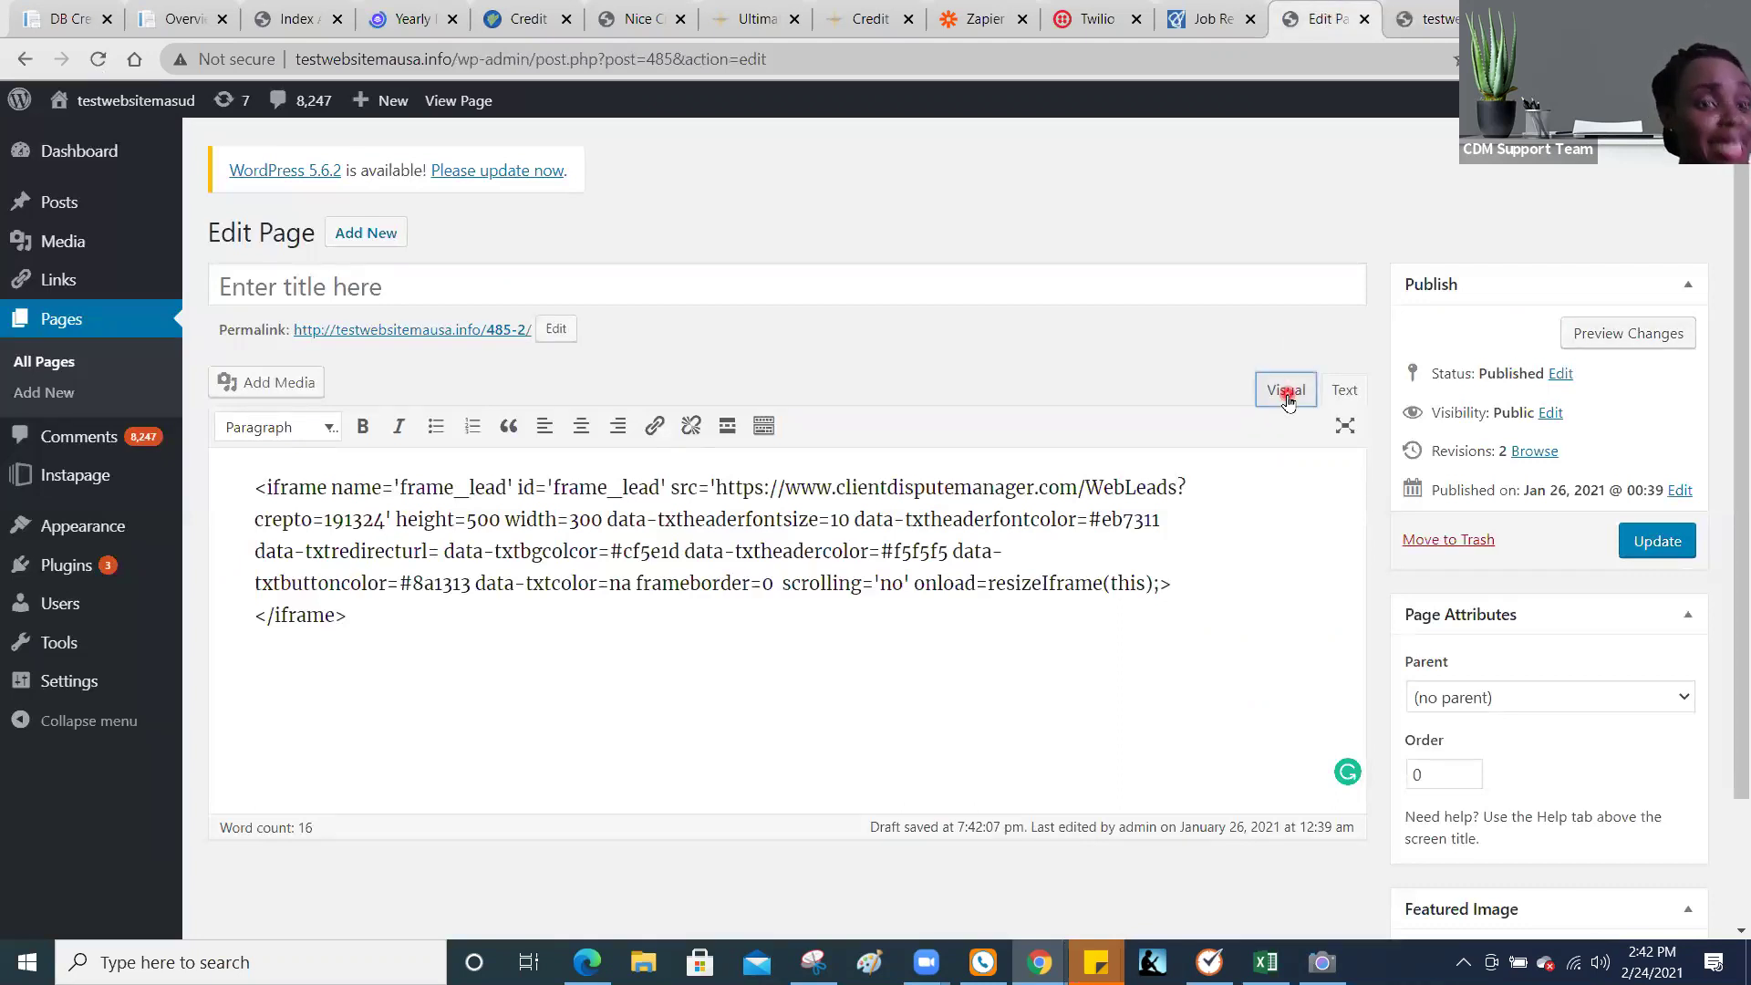
{"action": "left_click", "coordinate": [1170, 593]}
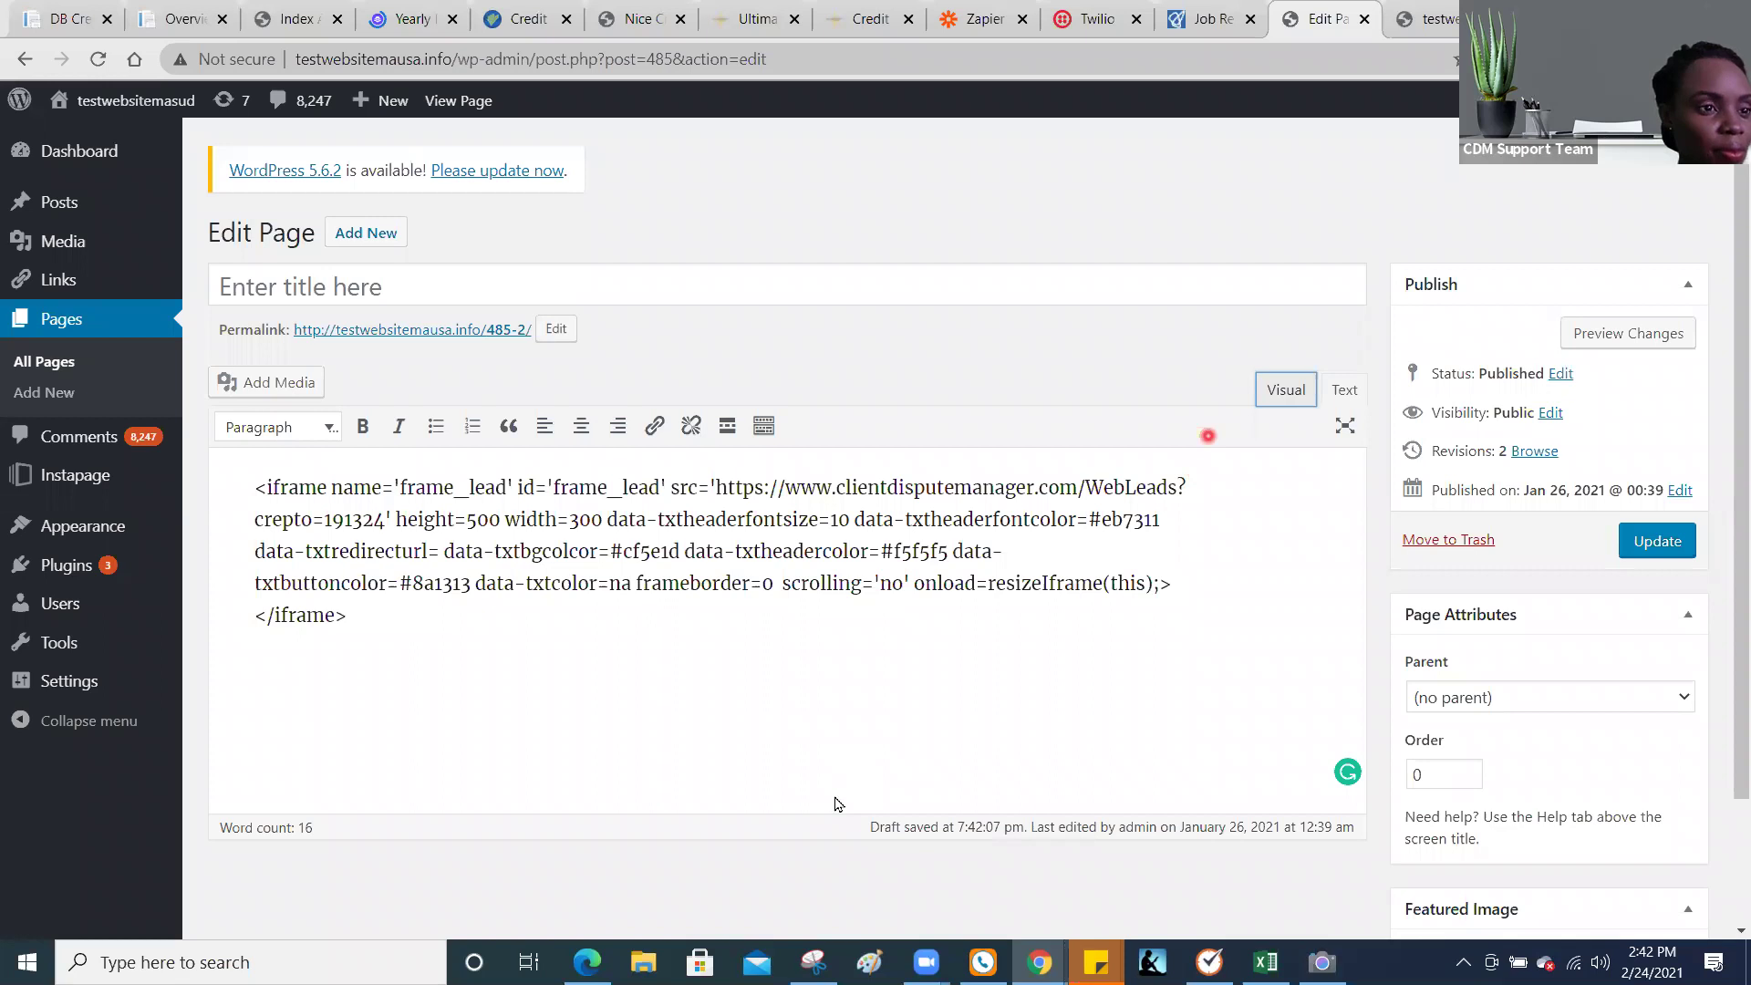
{"action": "left_click", "coordinate": [839, 804]}
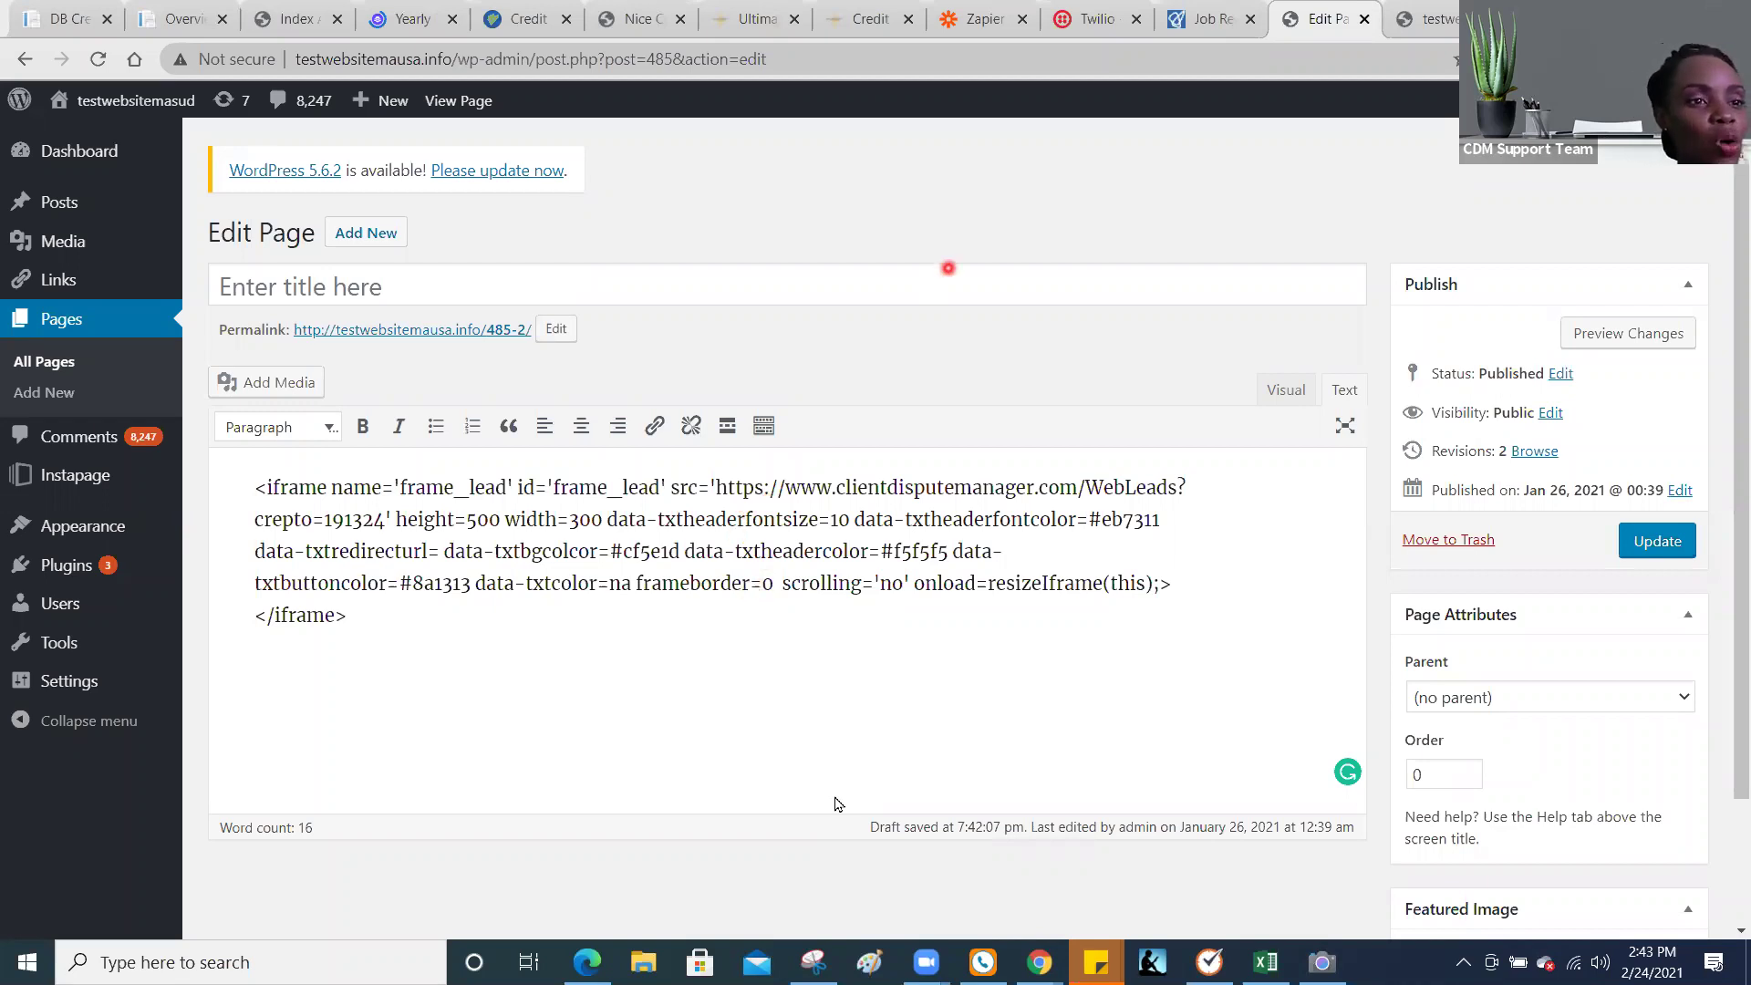
Step: Switch the editor to Visual view and start a new WordPress page with Add New
{"action": "left_click", "coordinate": [1276, 389]}
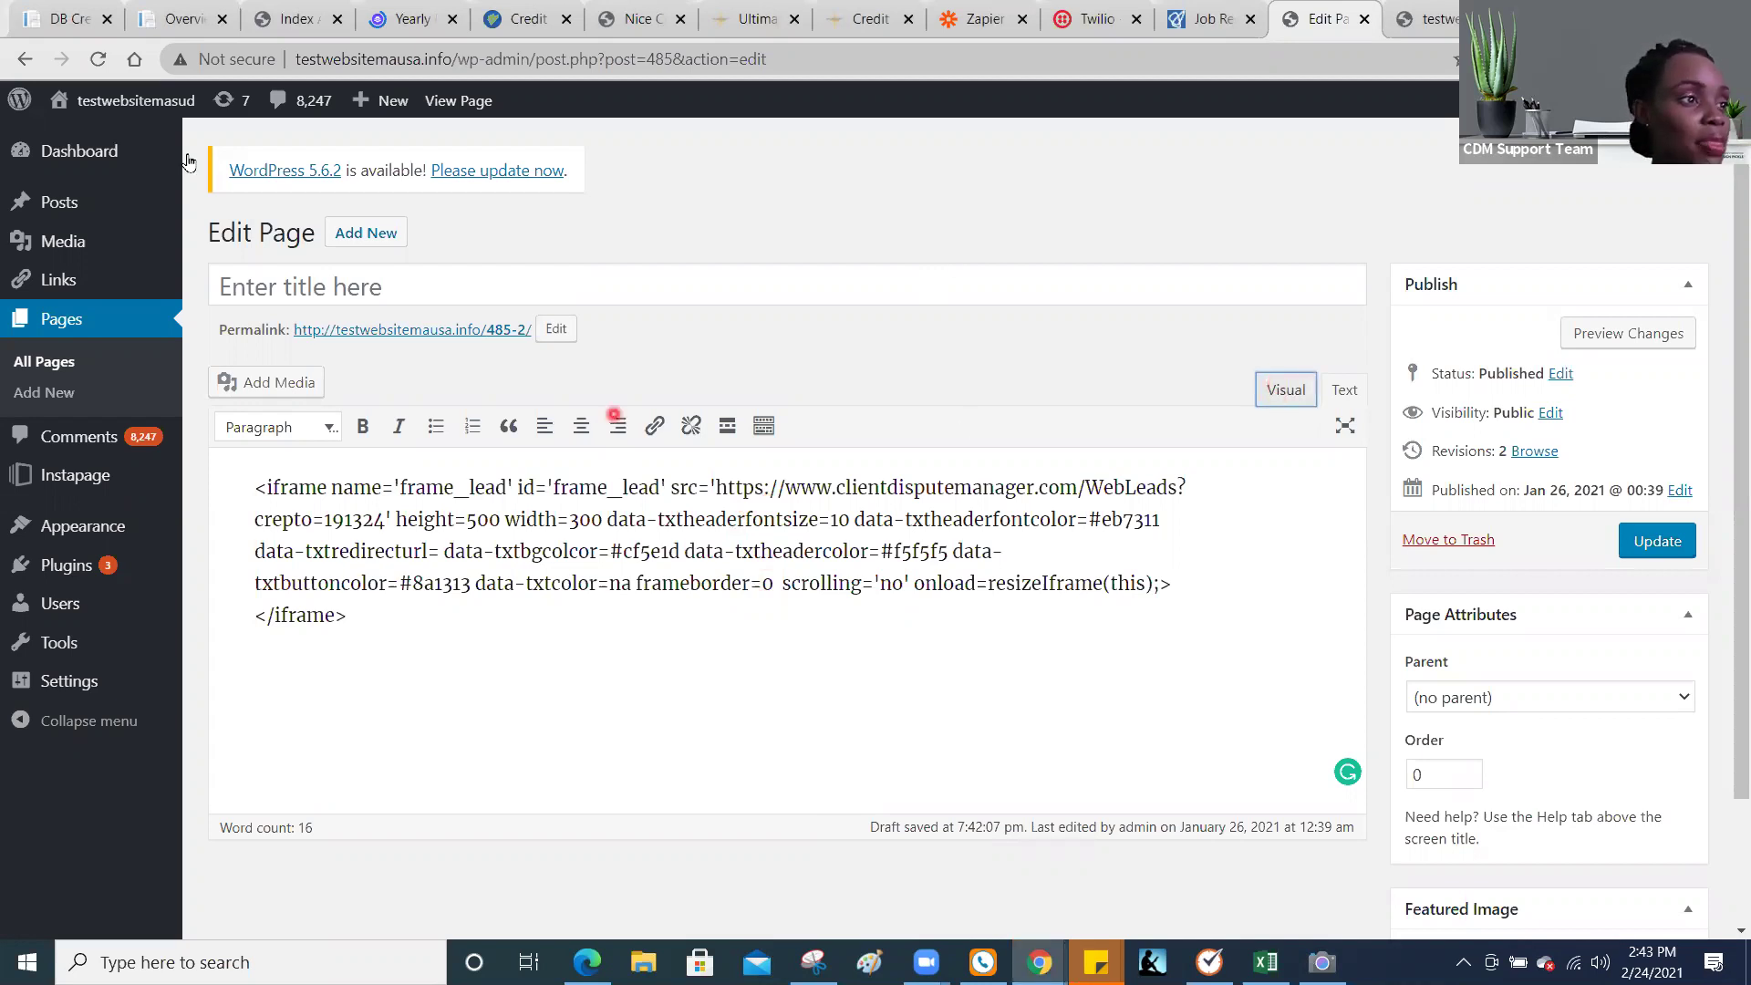
{"action": "left_click", "coordinate": [376, 234]}
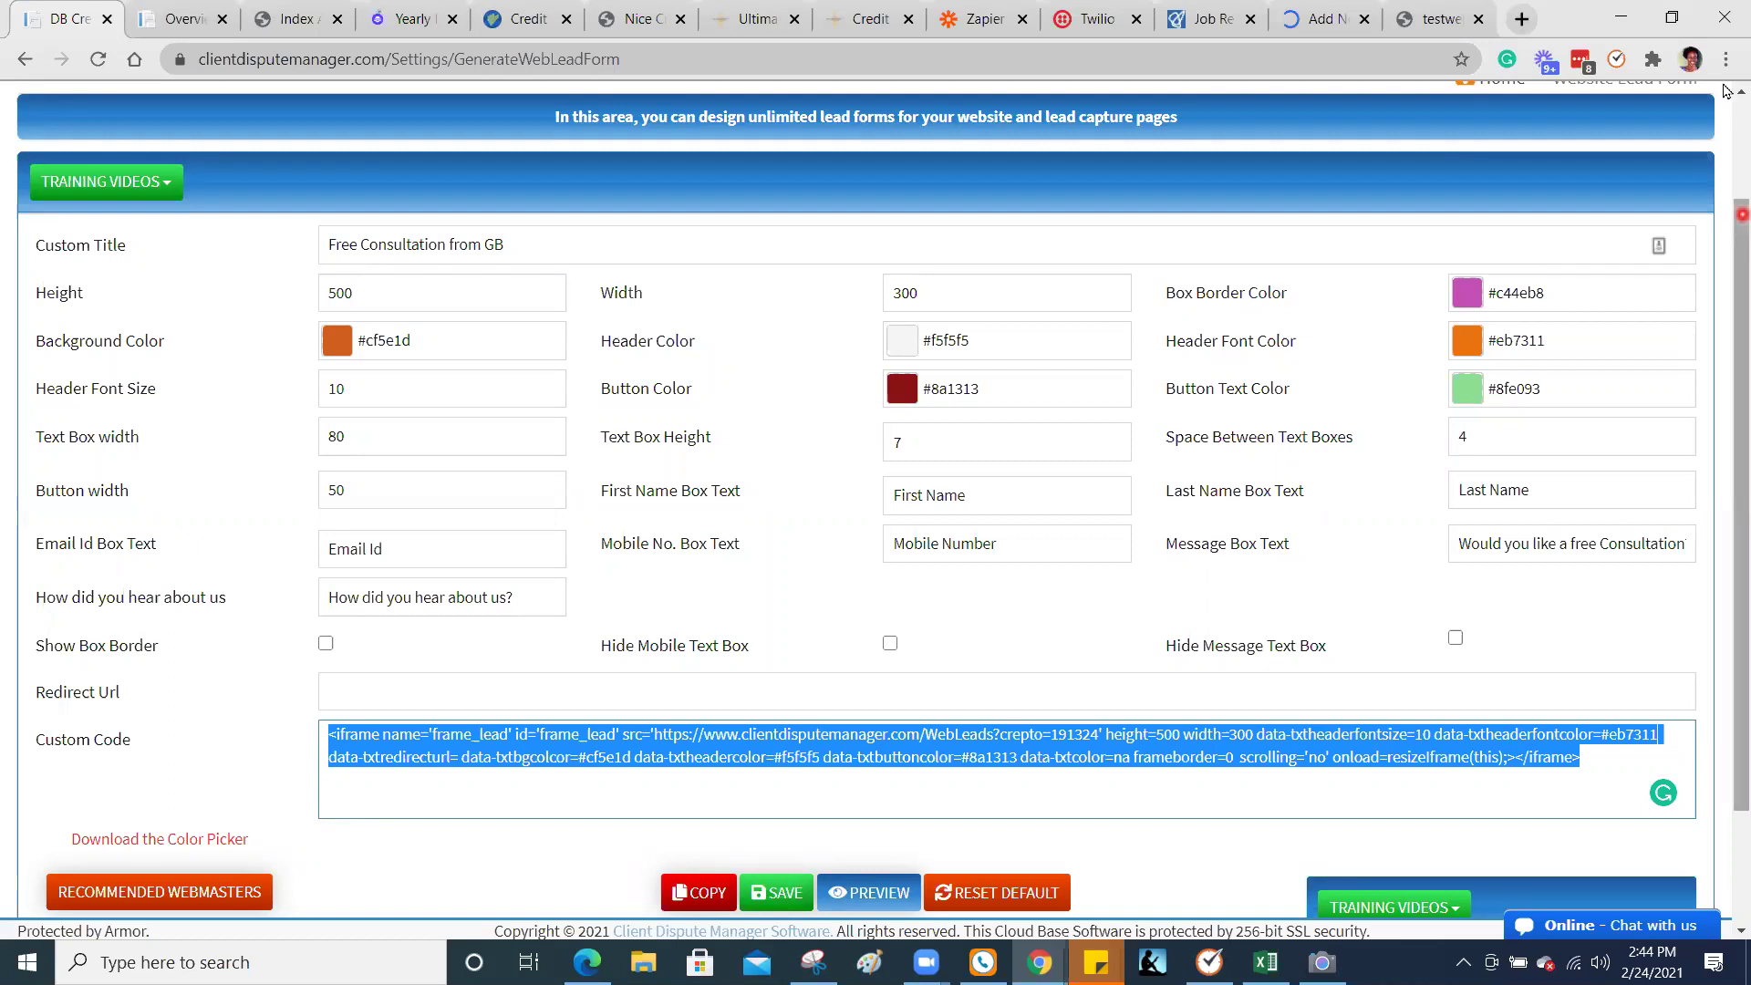
{"action": "scroll", "coordinate": [724, 176], "scroll_direction": "up", "scroll_amount": 2}
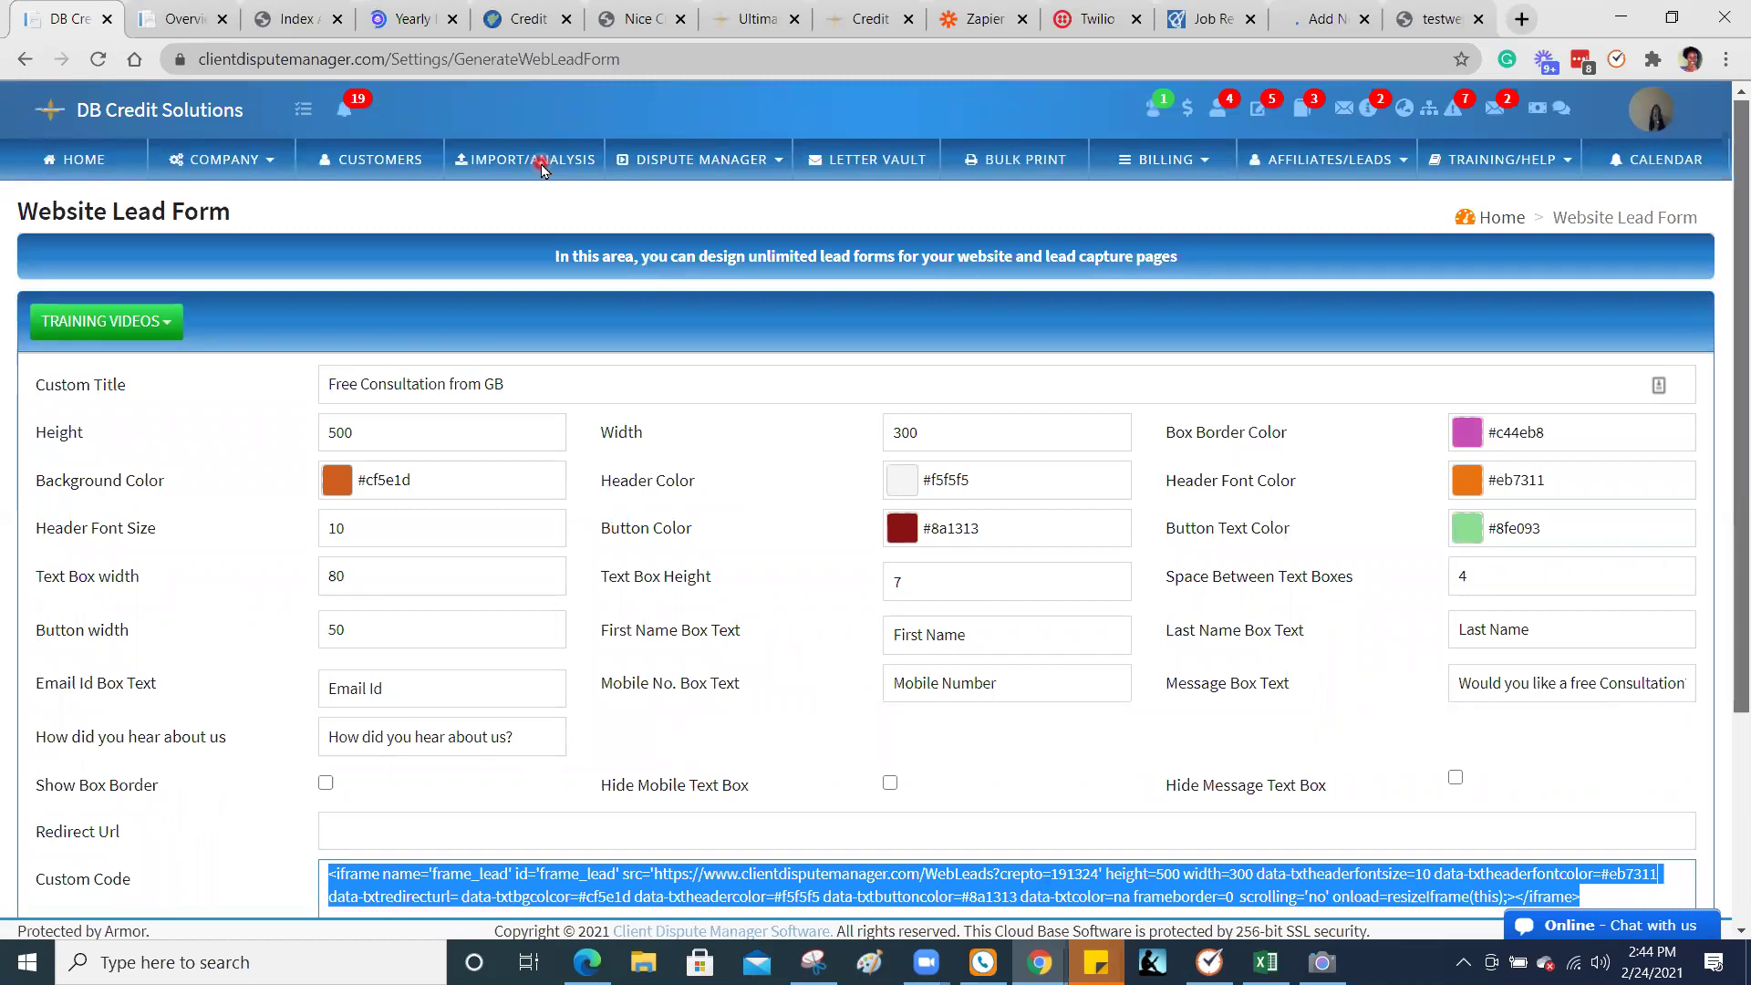
{"action": "left_click", "coordinate": [541, 169]}
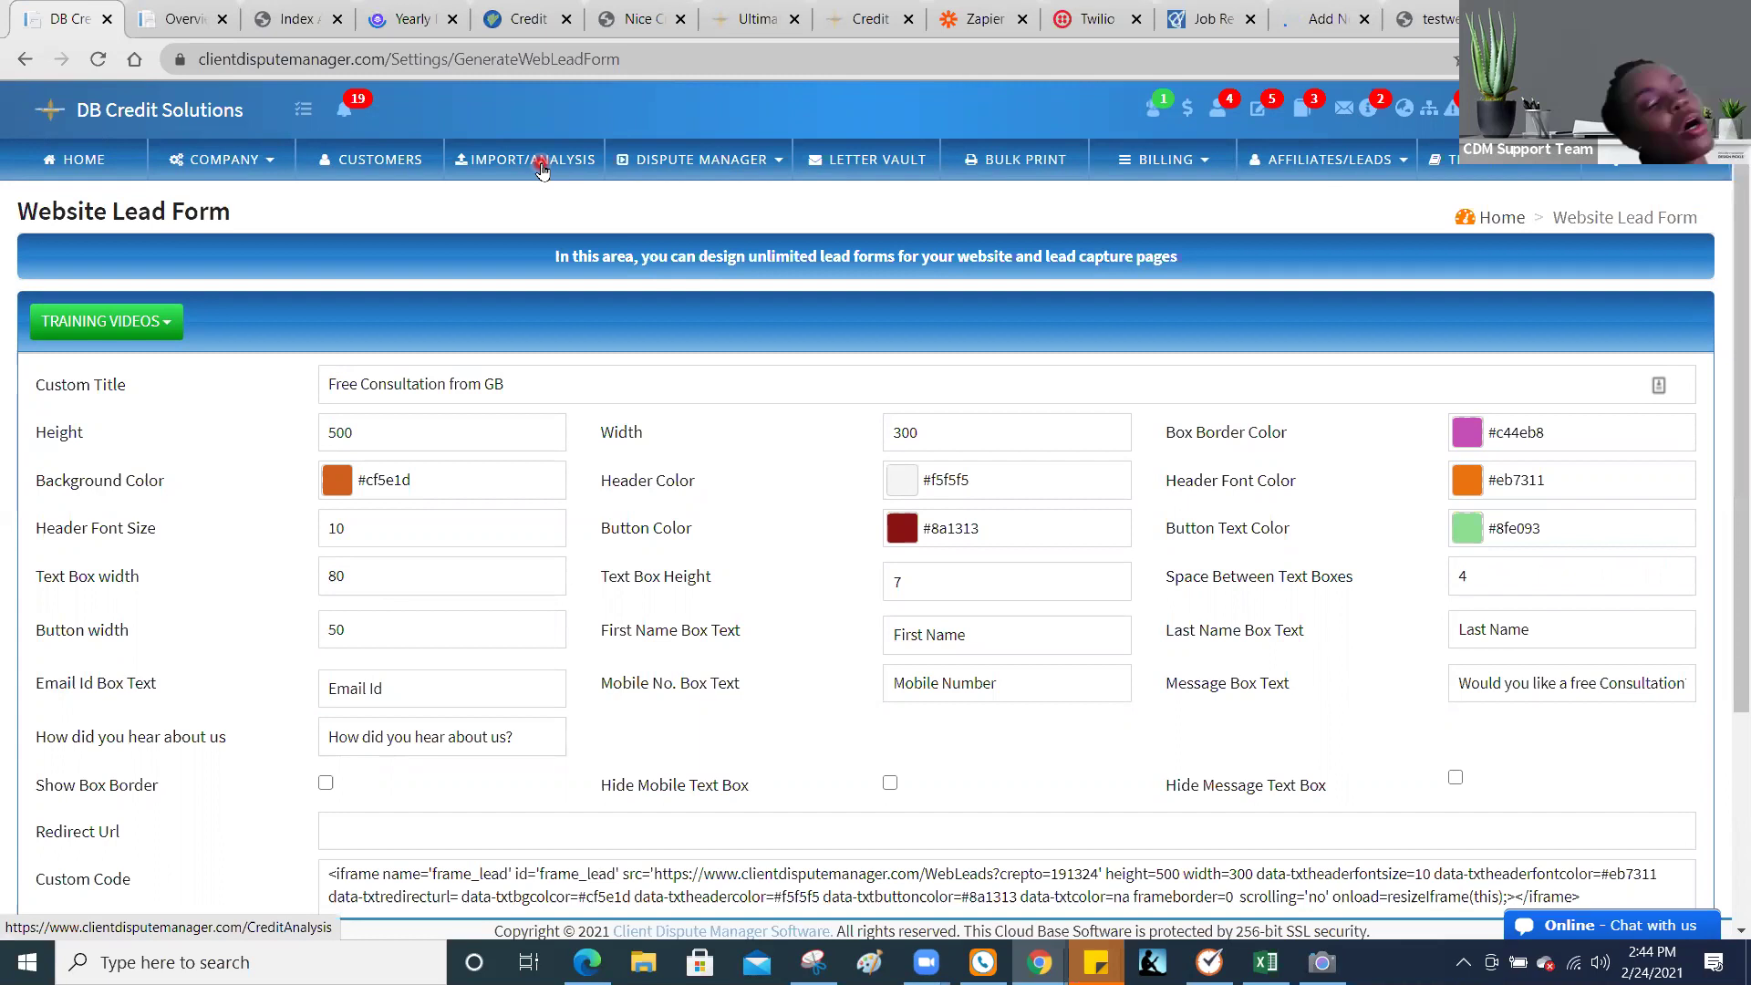